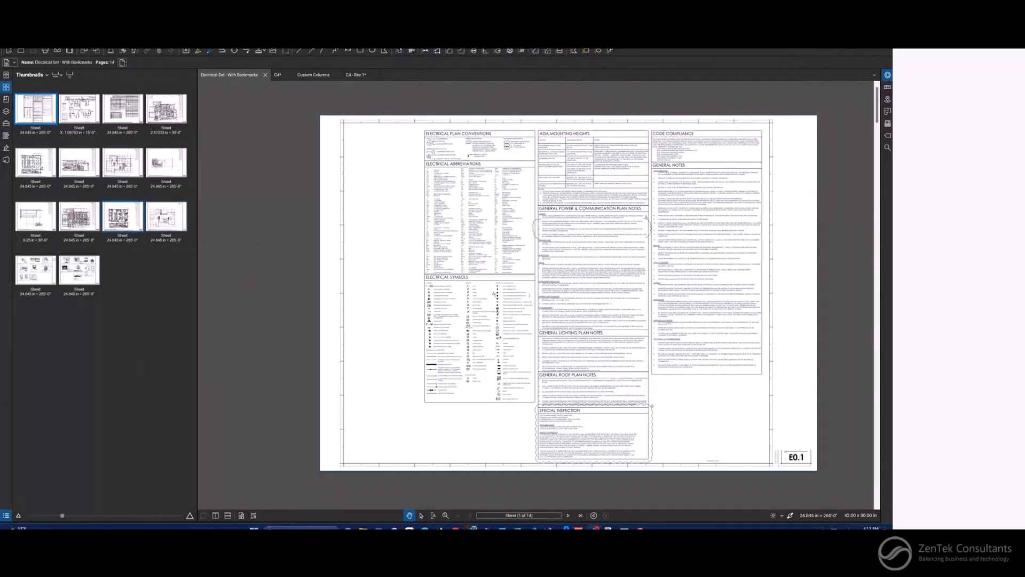
left_click(12, 87)
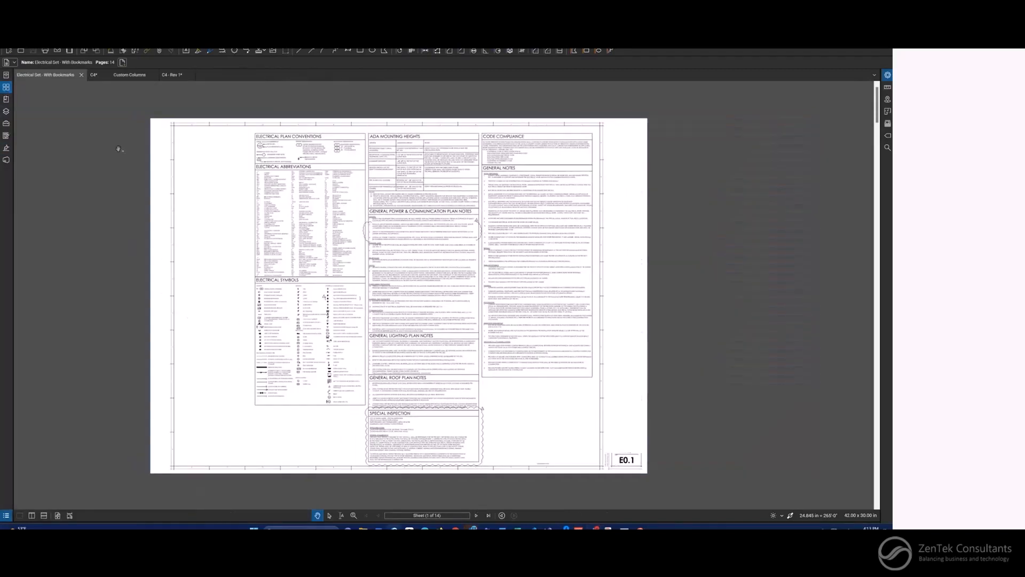
left_click(12, 91)
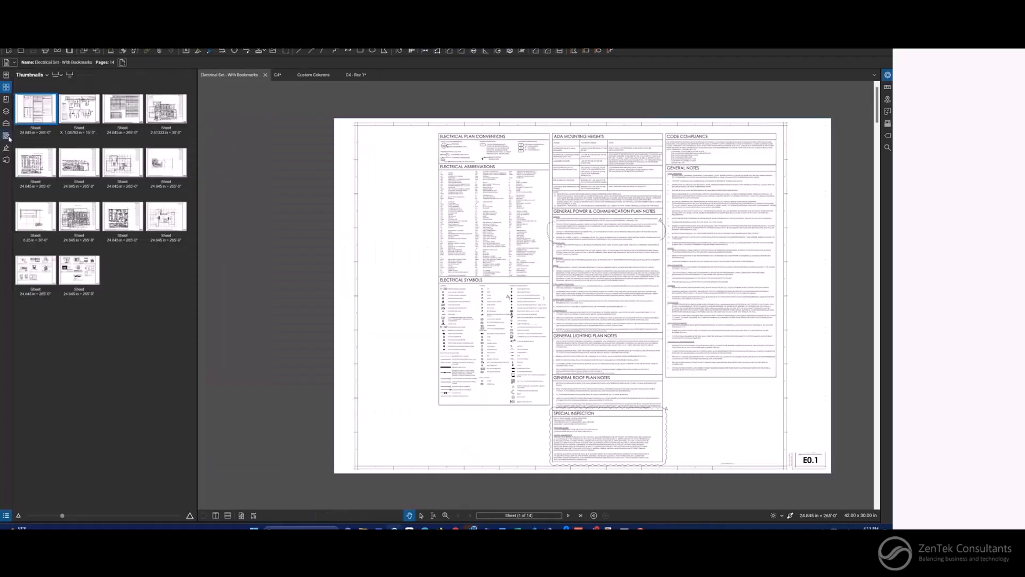
left_click(8, 50)
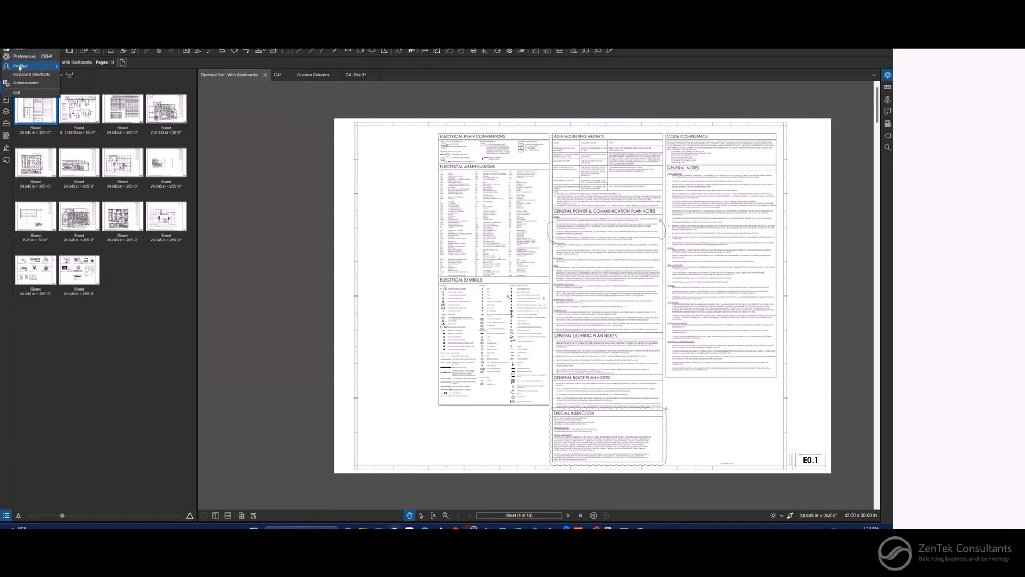
mouse_move(20, 67)
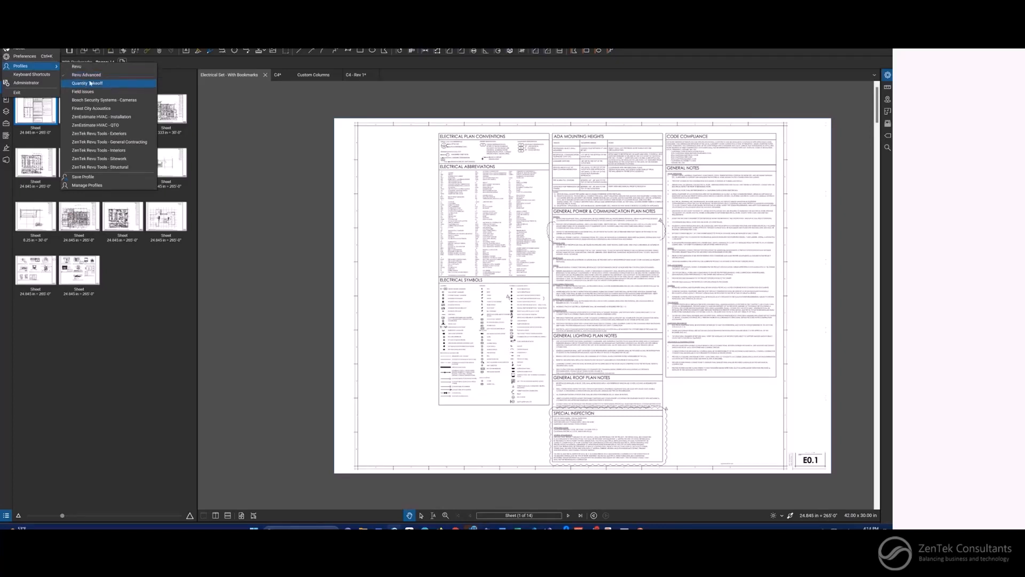
left_click(129, 331)
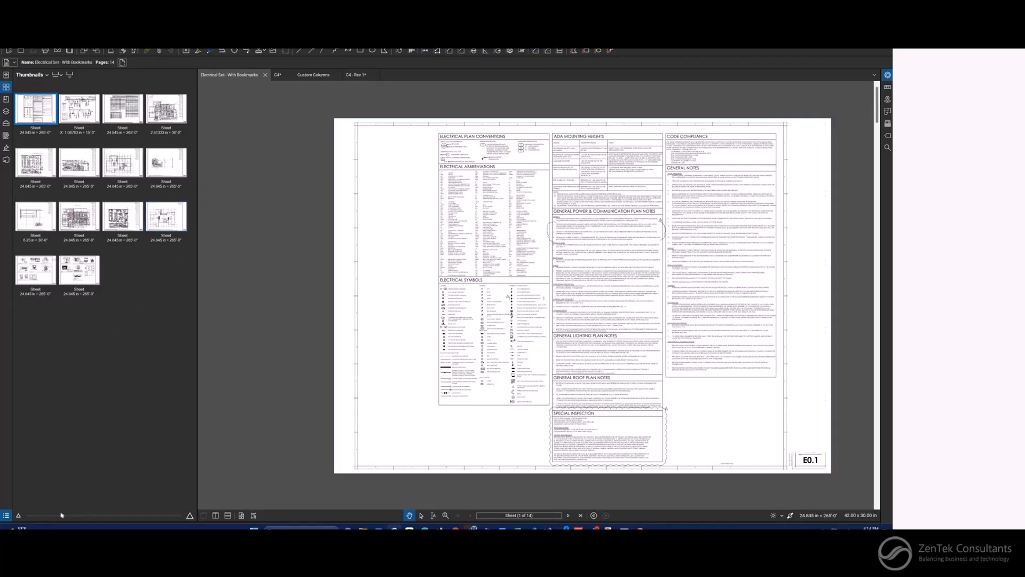
- Widen the Thumbnails panel and adjust the thumbnail size so the sheets show four per row
left_click_drag(63, 515, 185, 518)
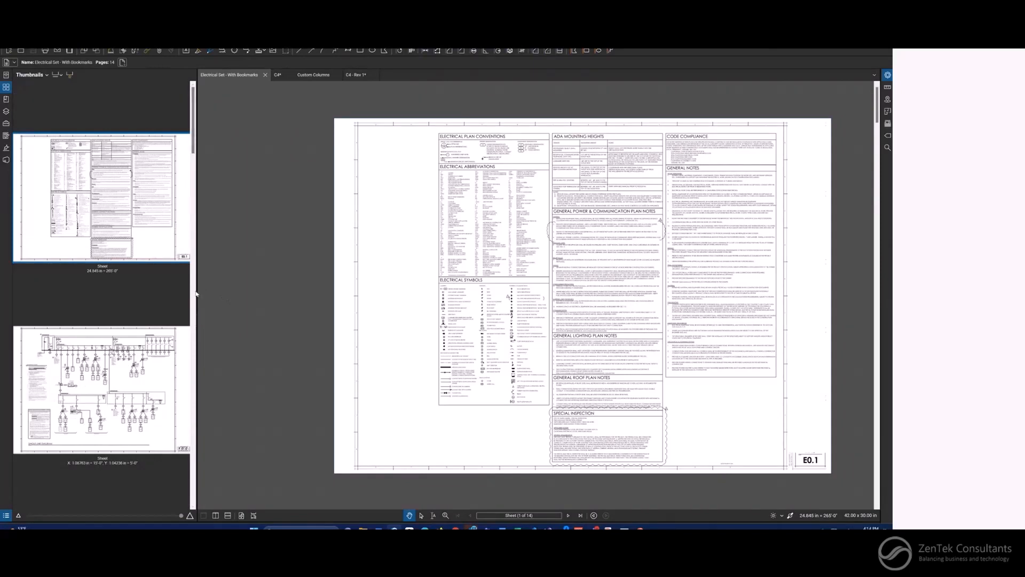
left_click_drag(196, 291, 224, 290)
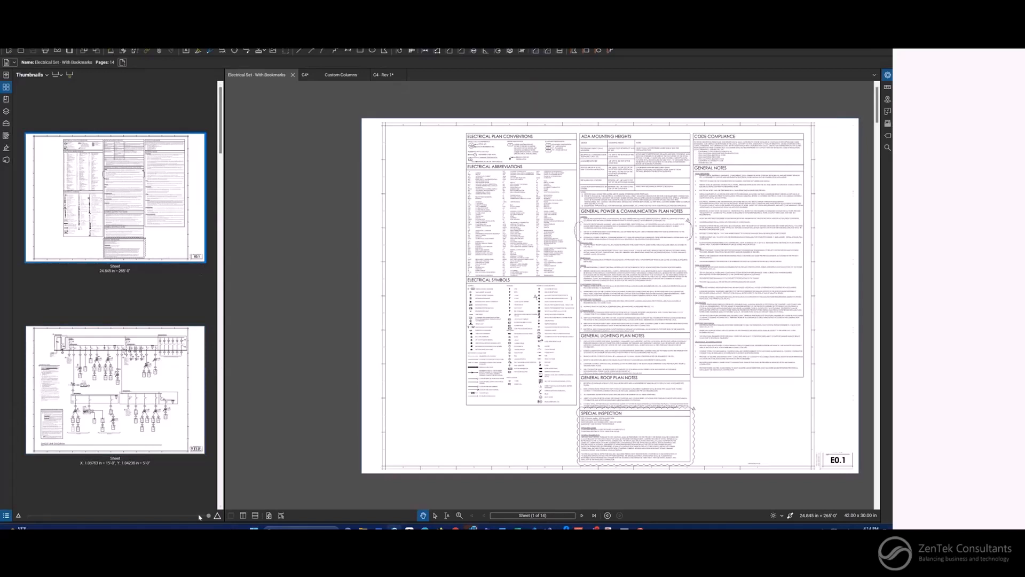
left_click_drag(210, 517, 80, 517)
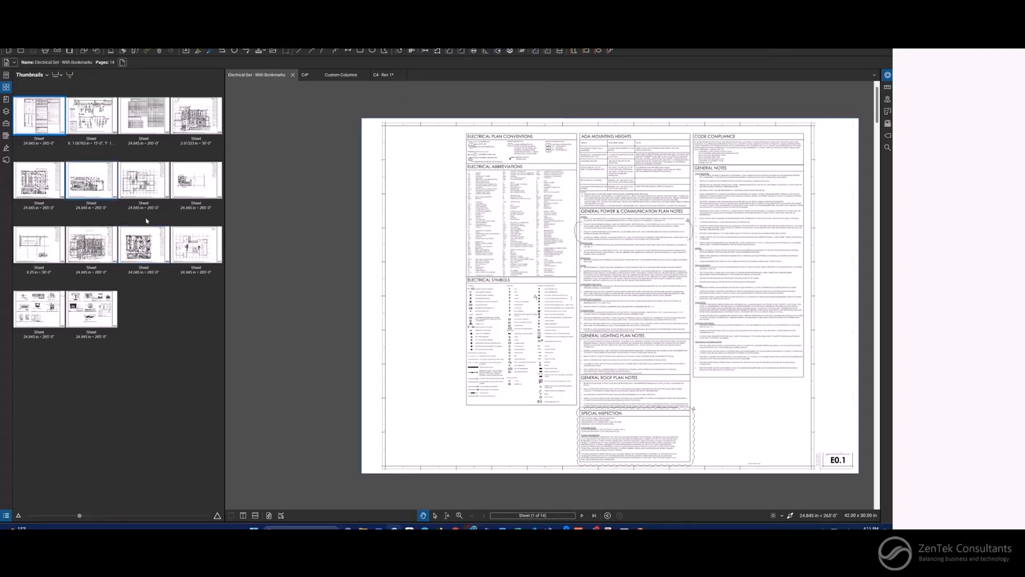
- Rename the first page's label to "Rename Page Label"
left_click(40, 139)
type("Renu")
type("me Page Label")
key("Return")
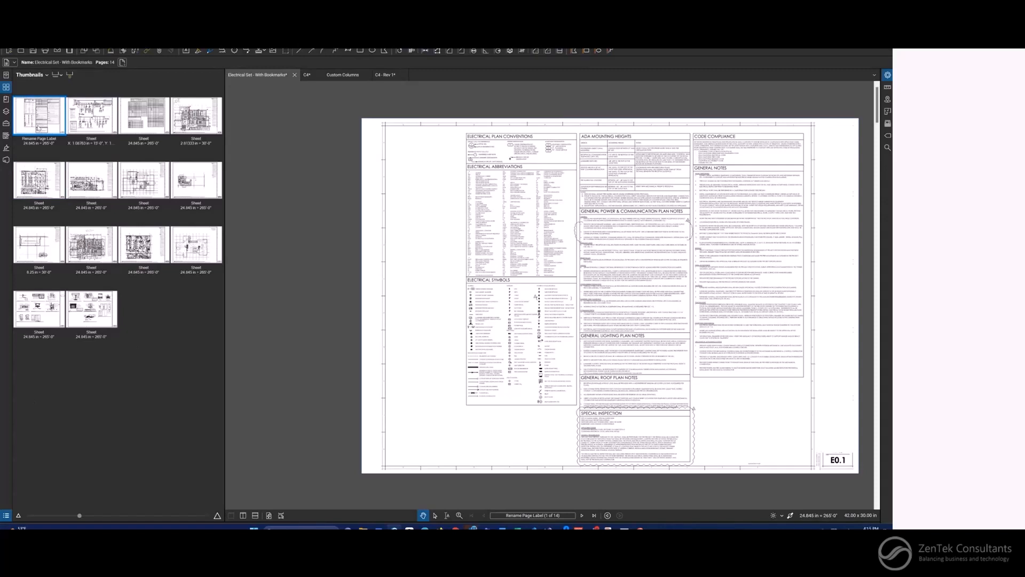
- Create page labels from the bookmarks for all 14 pages of the electrical set and slightly widen the Thumbnails panel
left_click_drag(686, 333, 676, 333)
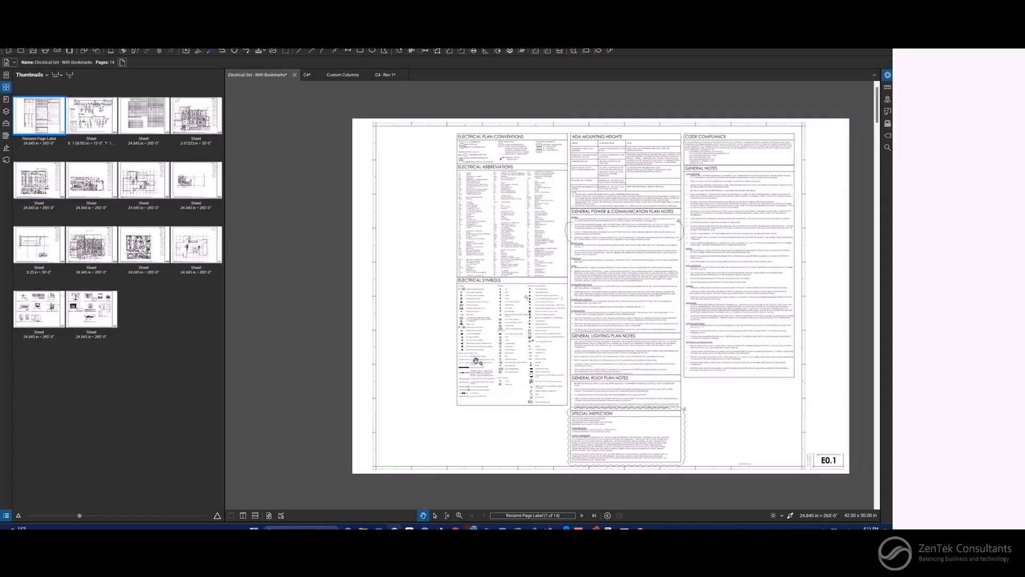
left_click_drag(599, 361, 553, 357)
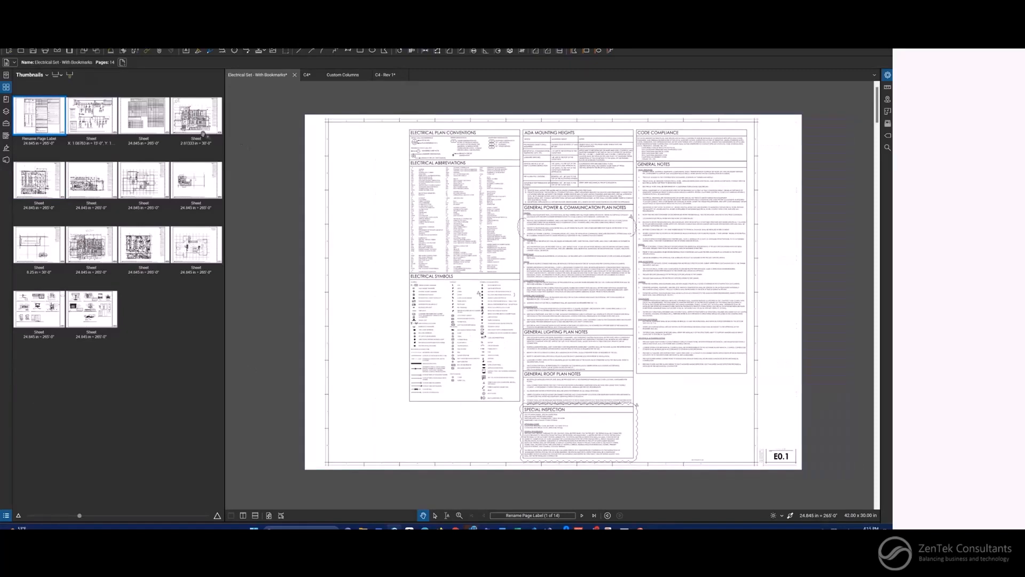
left_click(89, 40)
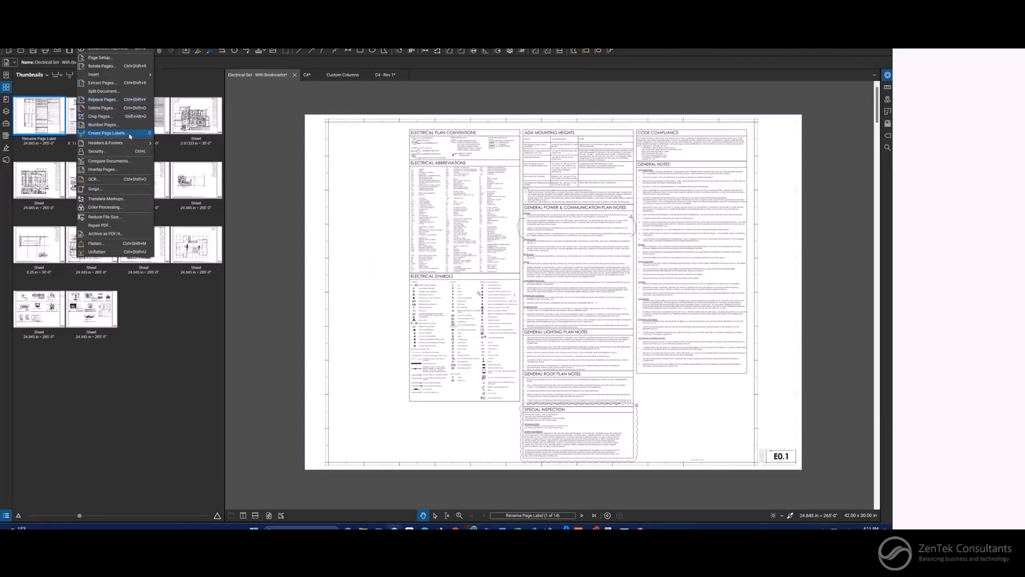
left_click(130, 136)
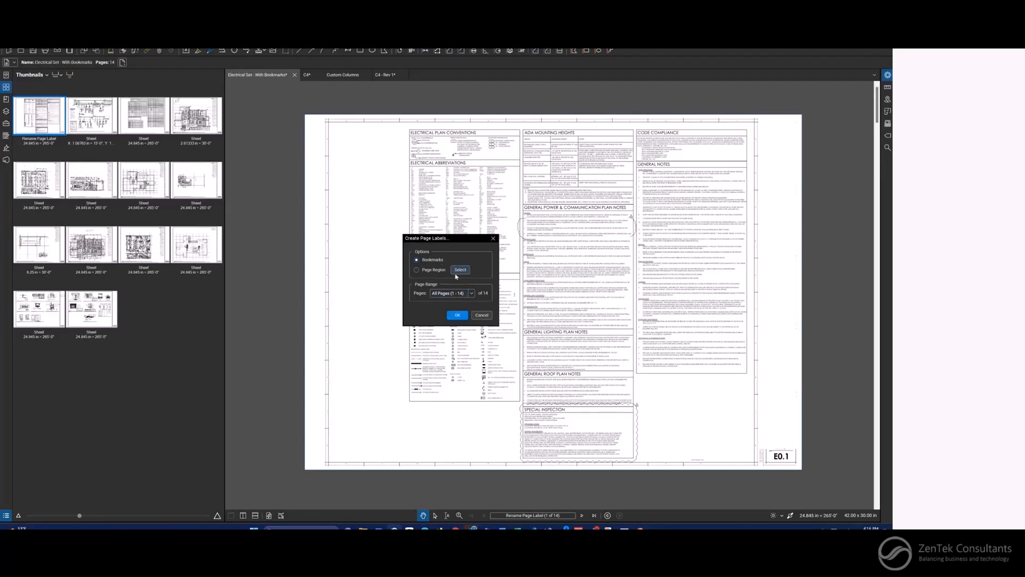
left_click(458, 317)
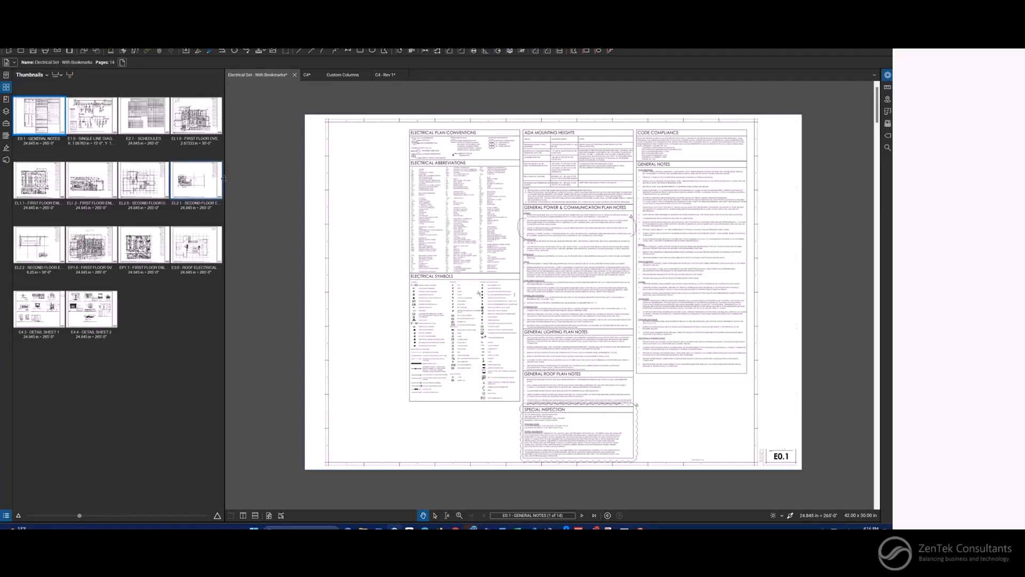
mouse_move(224, 155)
left_mouse_down()
mouse_move(279, 156)
mouse_move(231, 158)
left_mouse_up()
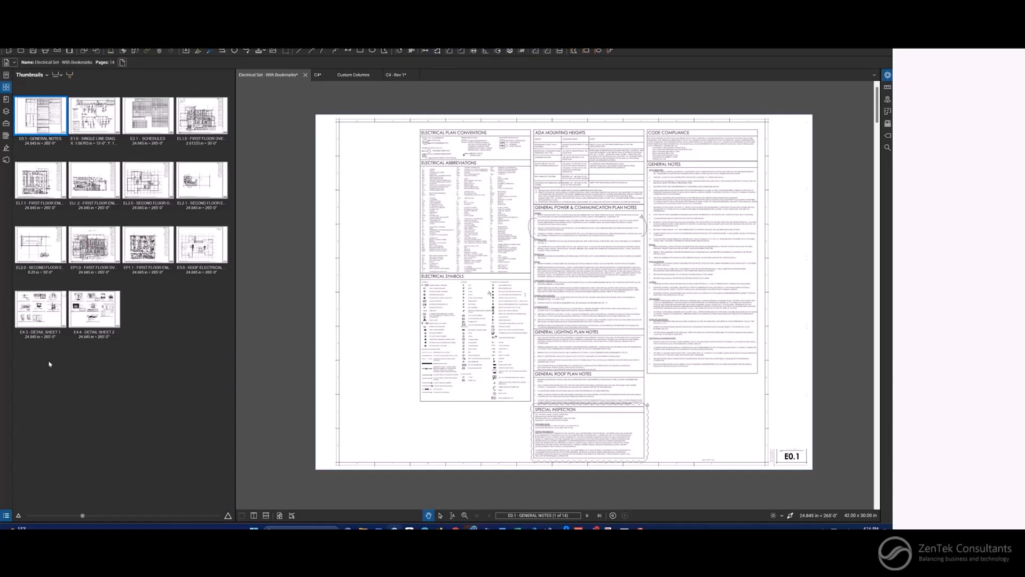
- Switch to the C4 drawing and frame its title block closely, with the sheet title and number in view
scroll(540, 295, "up", 1)
scroll(598, 335, "up", 1)
scroll(543, 281, "down", 1)
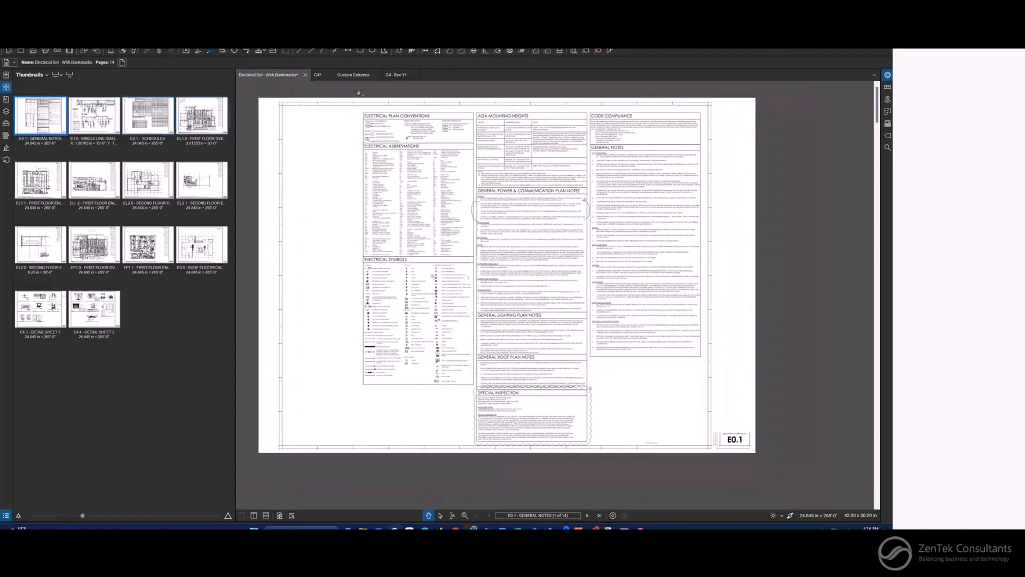
left_click(318, 77)
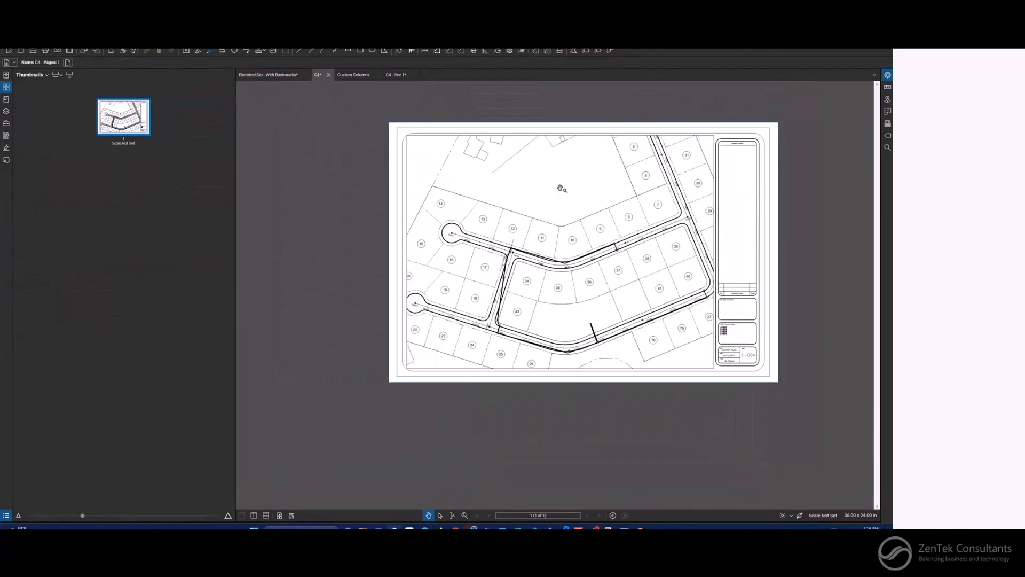
scroll(731, 326, "up", 1)
scroll(620, 273, "up", 1)
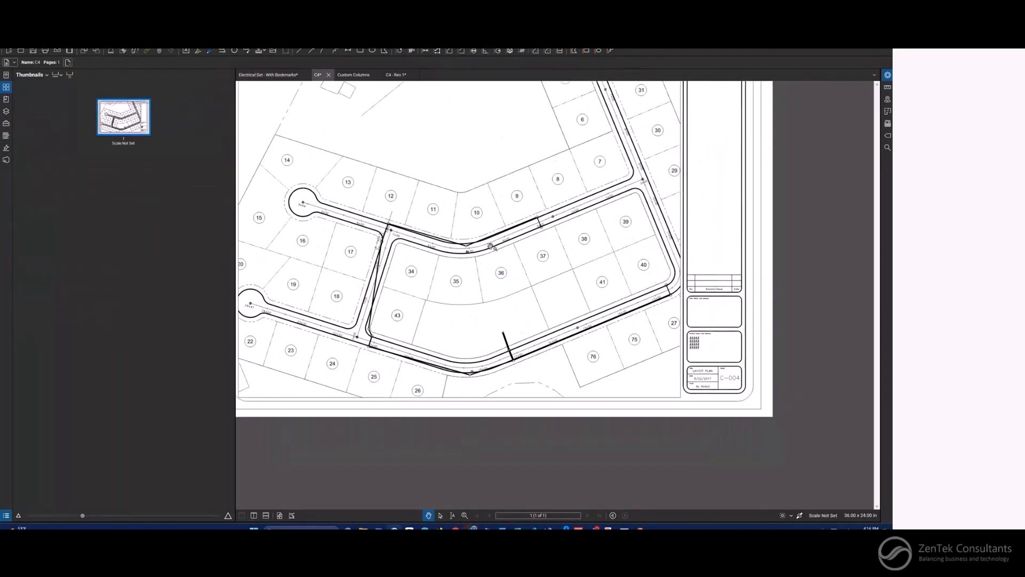
scroll(459, 223, "up", 1)
left_click_drag(458, 223, 427, 245)
scroll(667, 409, "up", 2)
left_click_drag(694, 398, 652, 394)
scroll(652, 393, "up", 3)
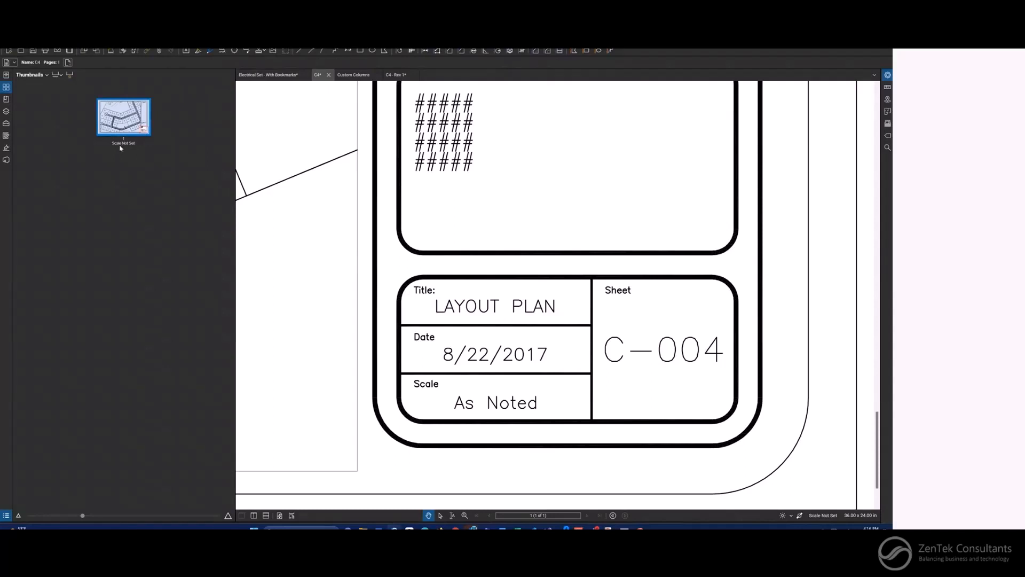
left_click_drag(235, 361, 170, 361)
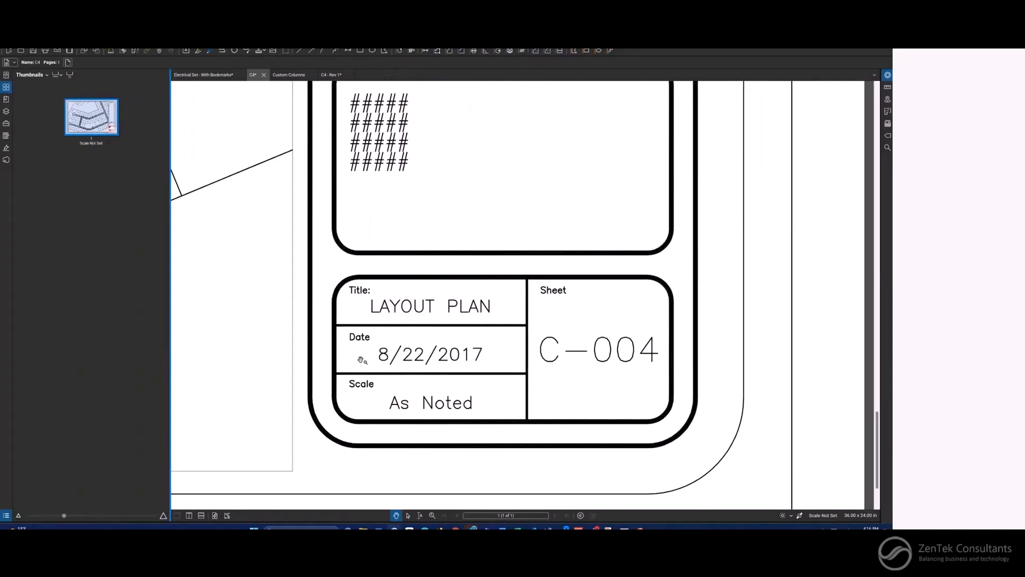
left_click(87, 40)
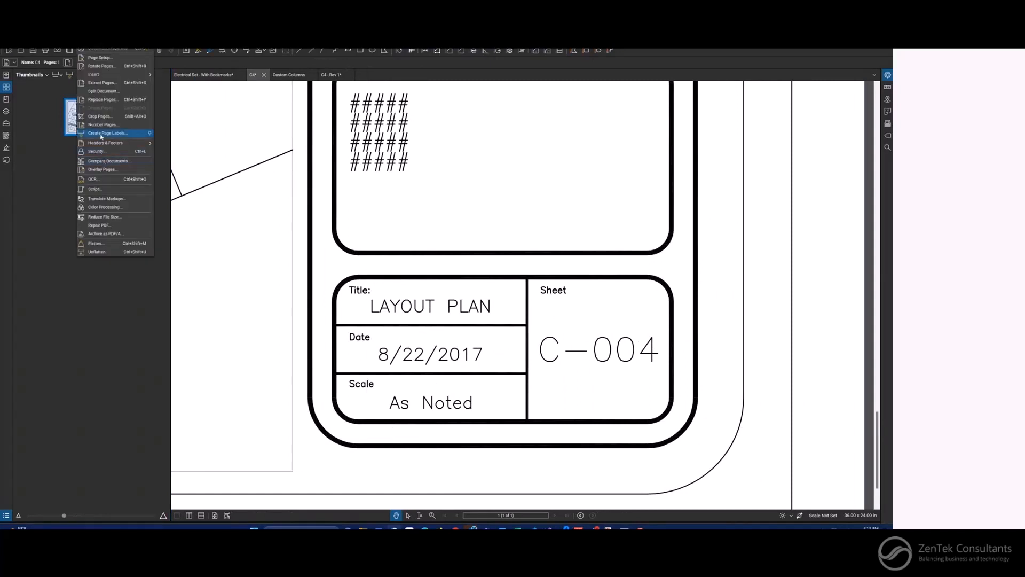
left_click(99, 133)
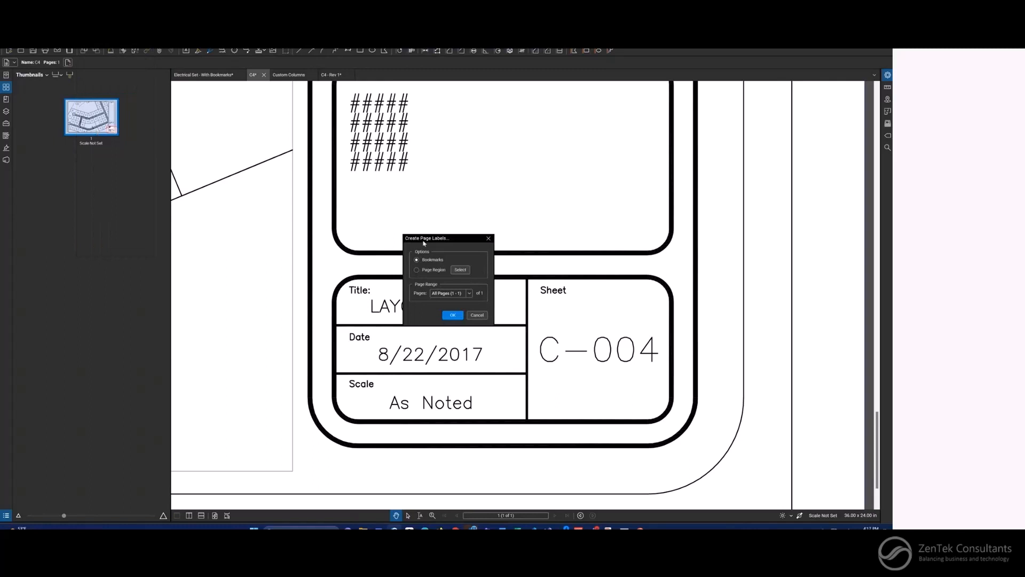
left_click(432, 270)
left_click(461, 270)
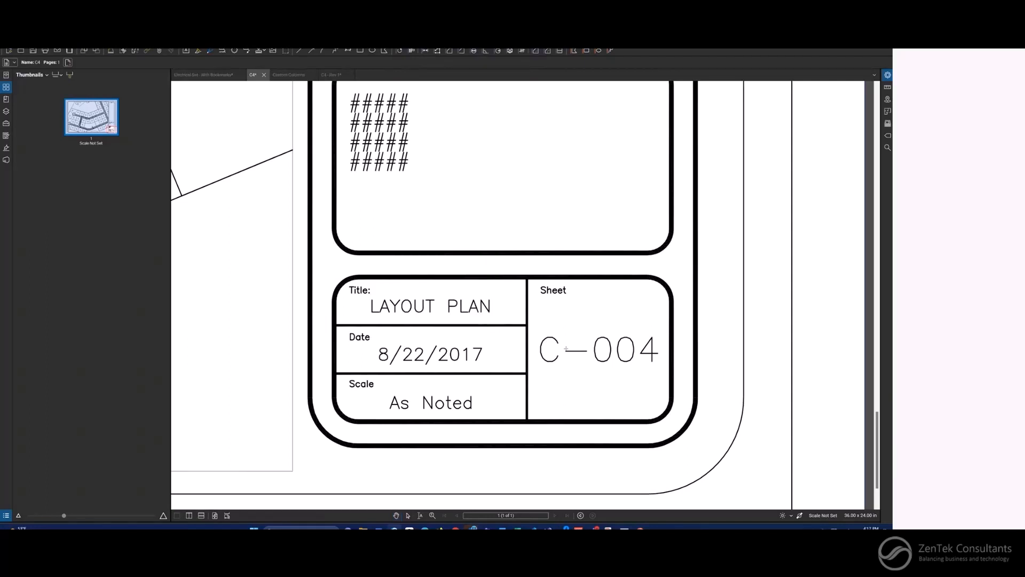
left_click_drag(530, 328, 659, 363)
right_click(659, 363)
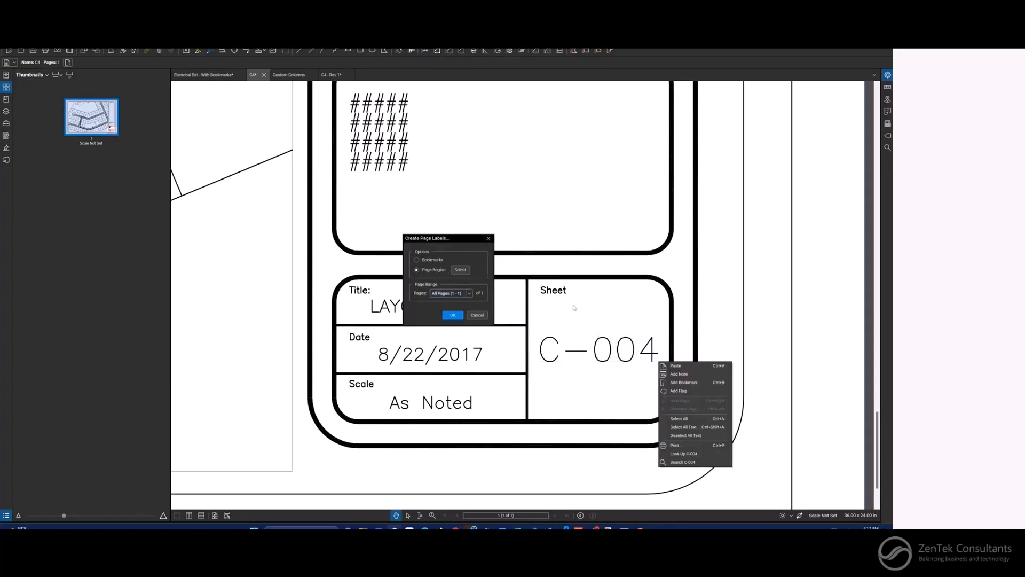
left_click(476, 316)
left_click(561, 317)
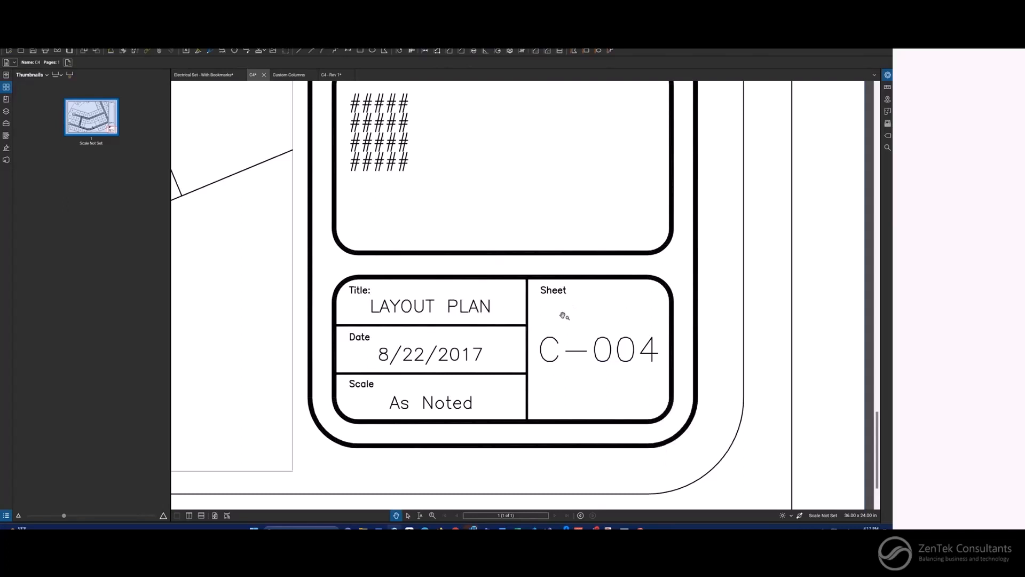
- Start creating page labels by page region and select the area around the C-004 sheet number
left_click(86, 41)
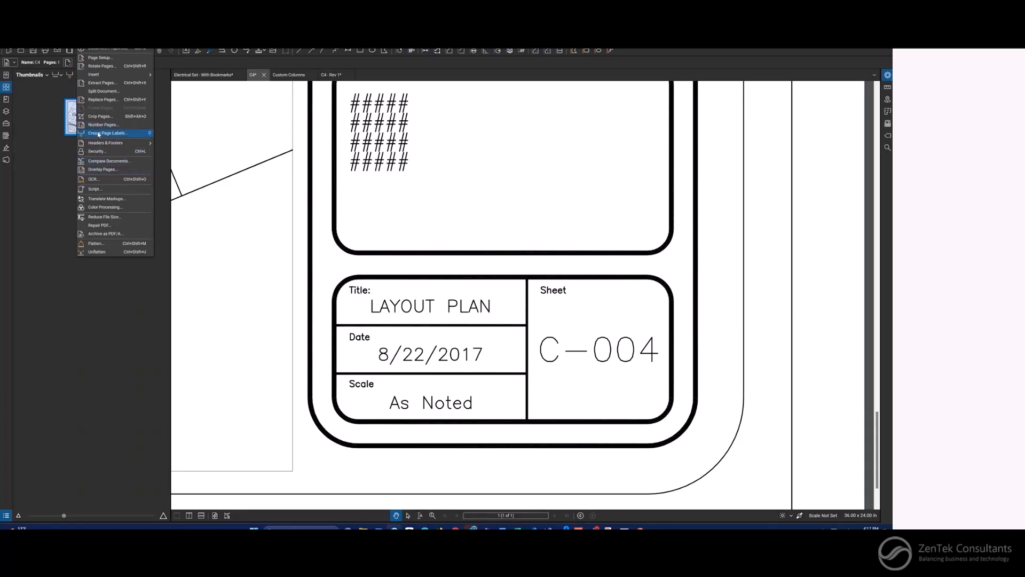
left_click(101, 132)
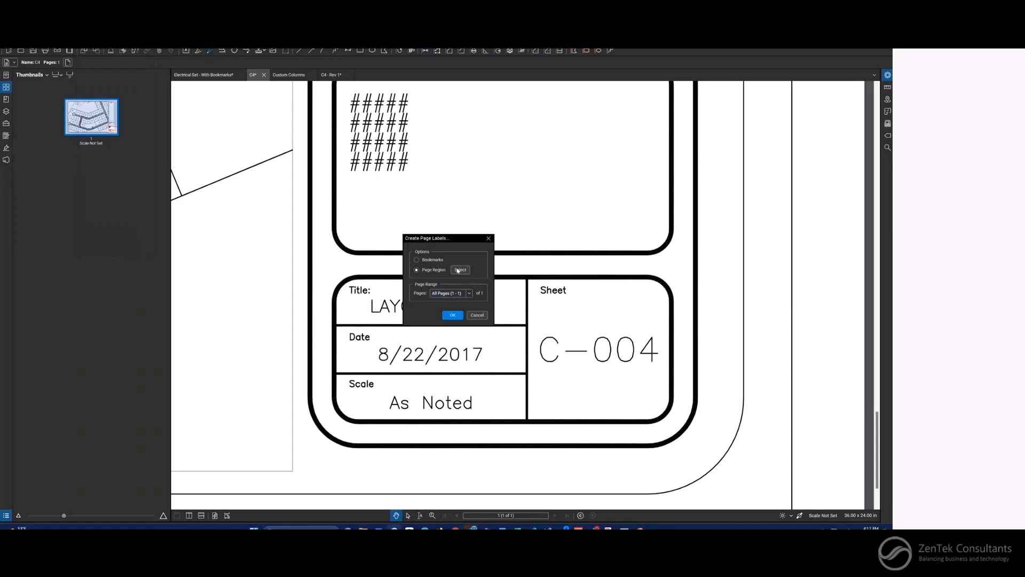
left_click(460, 269)
left_click_drag(532, 326, 665, 381)
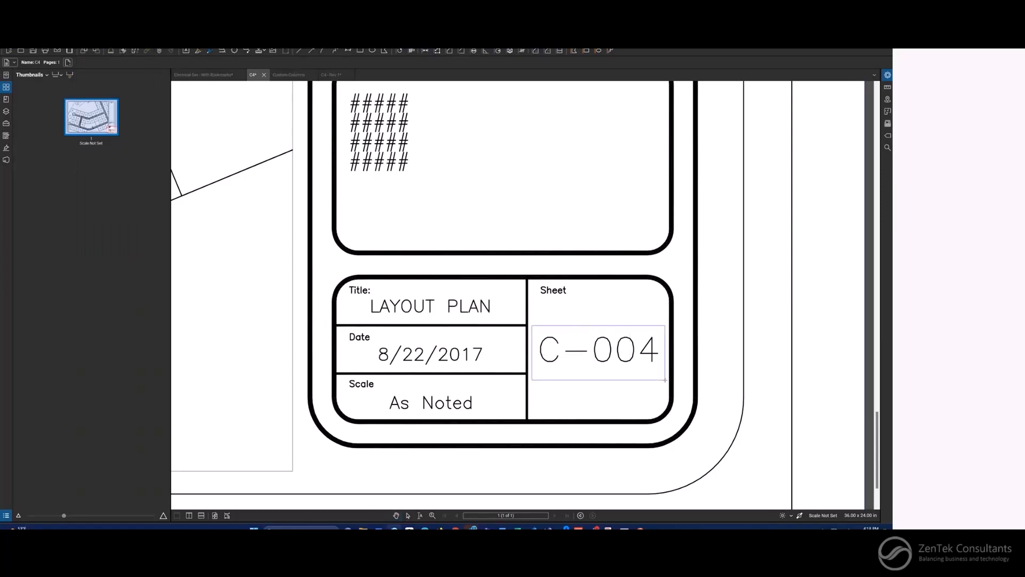
left_click_drag(432, 251, 403, 219)
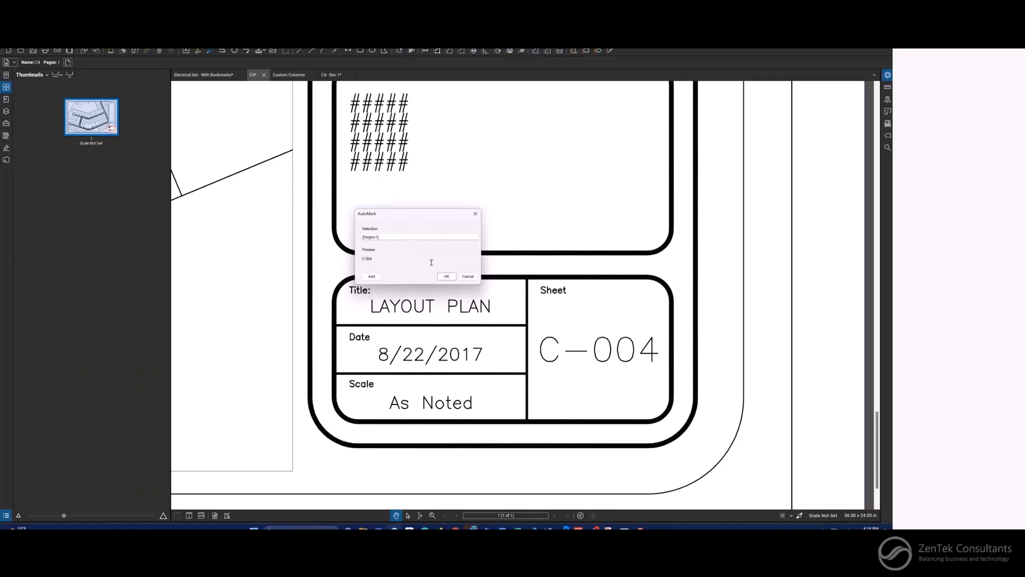
- Extend the label selection with a dash separator and a second region around the LAYOUT PLAN title
left_click(394, 235)
left_click(371, 276)
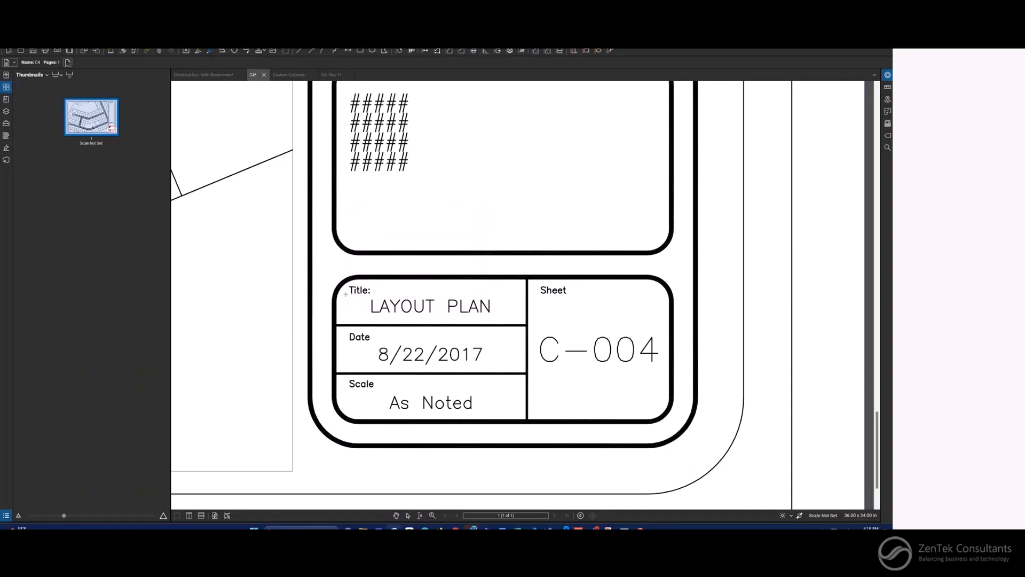
left_click_drag(344, 293, 526, 323)
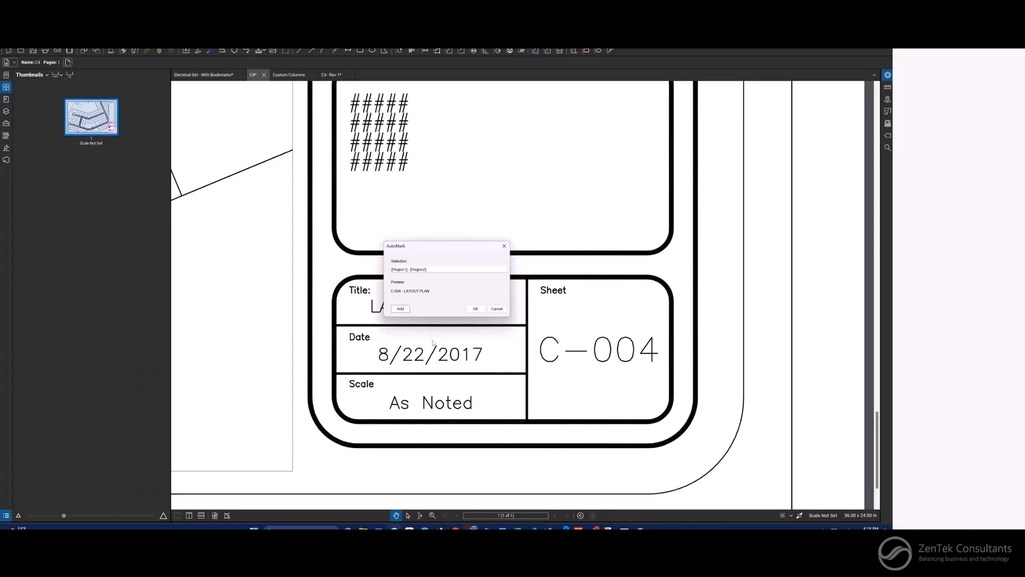
- Try a "24-1104 -" prefix in front of the first region in the label selection, then remove it
left_click(397, 270)
type("24-T104 -")
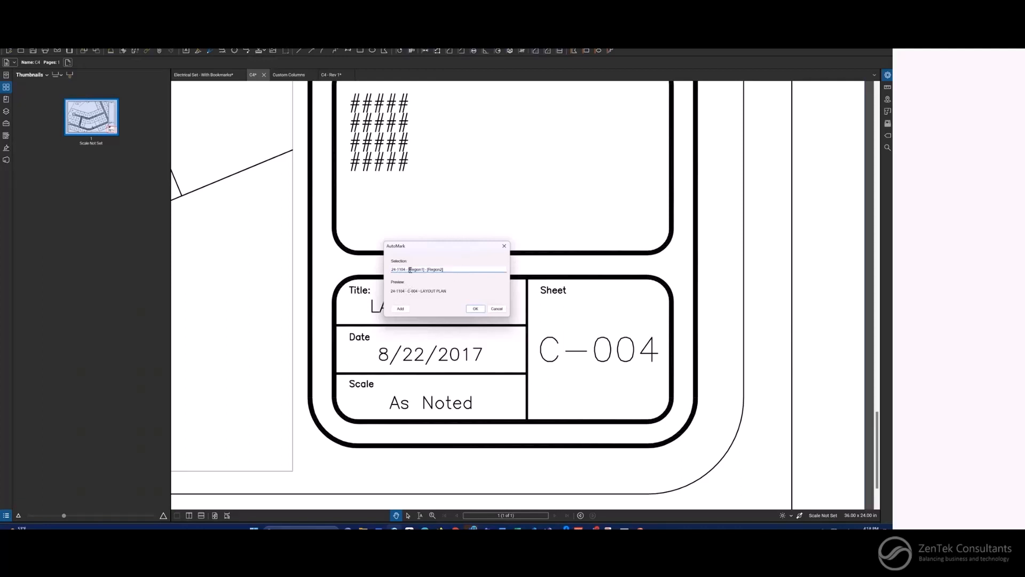
key("shift+Home")
key("BackSpace")
- Accept the two-region selection and create the page label for all pages of the C4 drawing
left_click(442, 271)
left_click(475, 308)
left_click(453, 316)
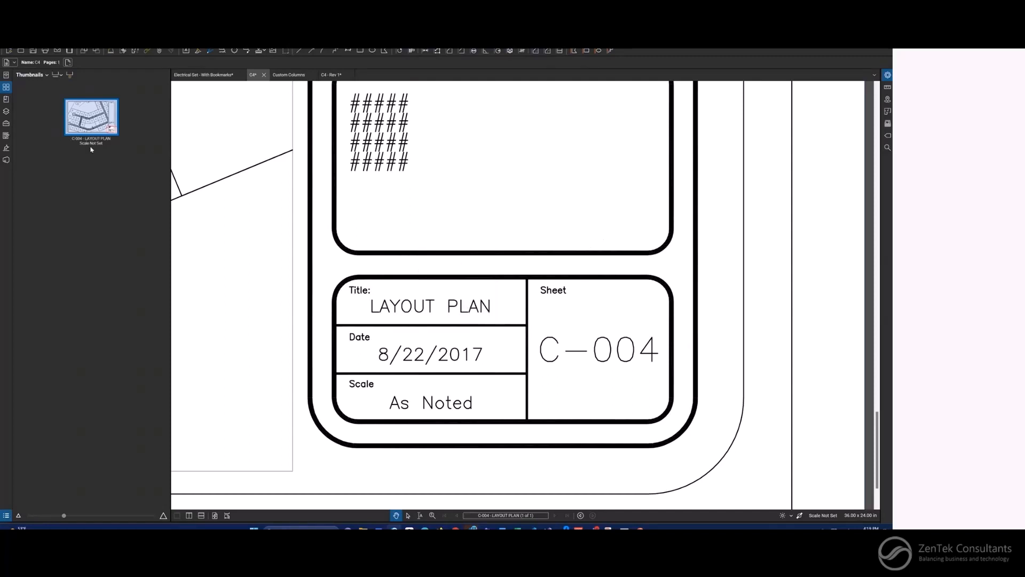
- In the Electrical Set document, create page labels for all 14 pages from a page region around the E0.1 sheet number
left_click(203, 75)
scroll(622, 425, "up", 8)
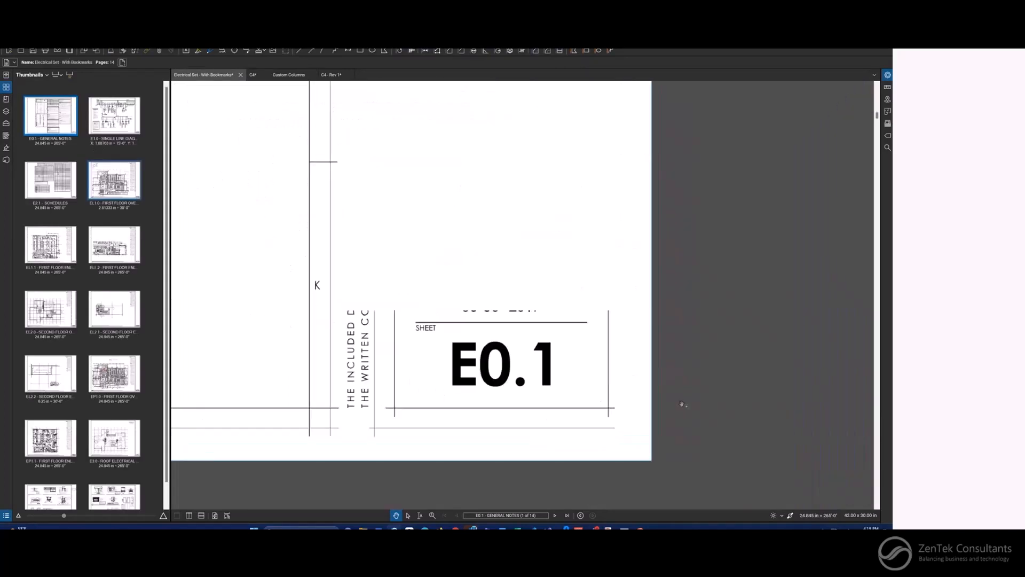
left_click(114, 42)
mouse_move(90, 41)
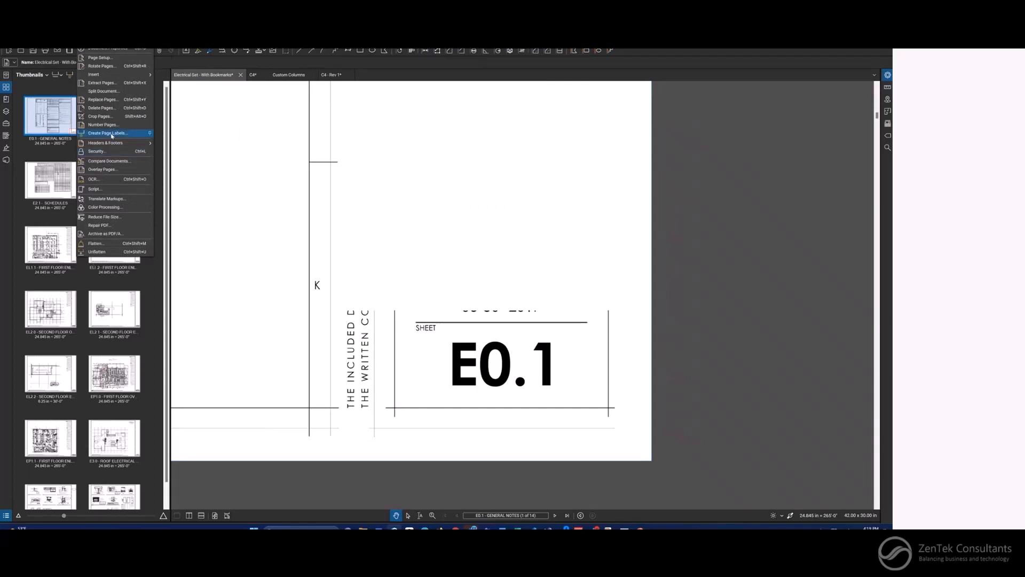
left_click(112, 134)
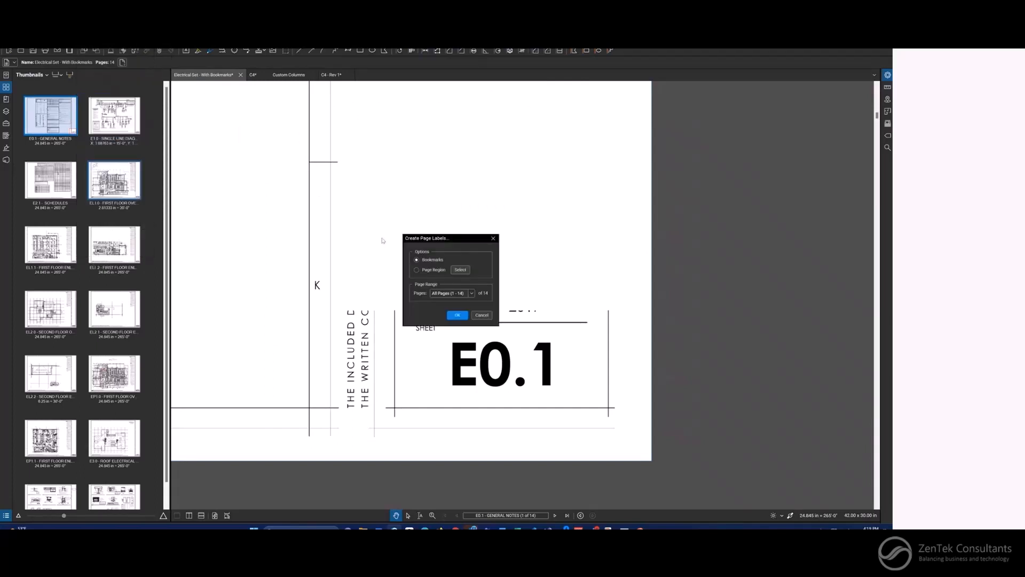
left_click(461, 270)
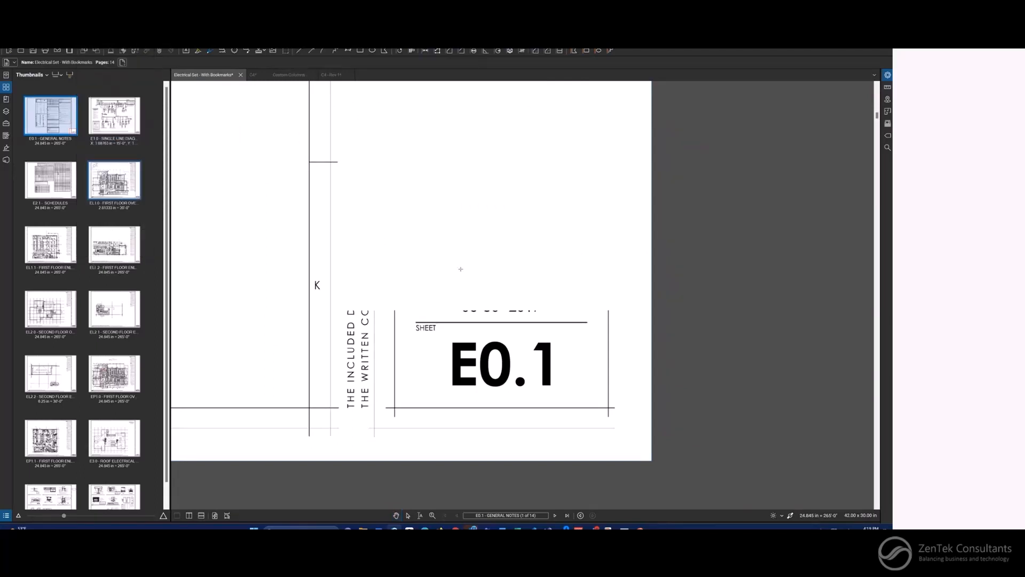
left_click_drag(408, 336, 601, 398)
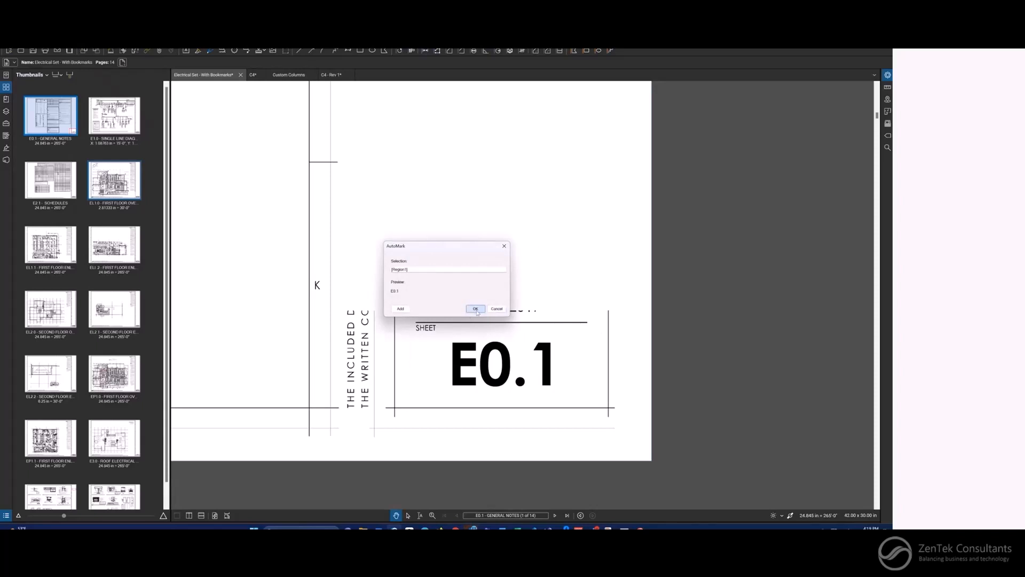
left_click(475, 309)
left_click(457, 315)
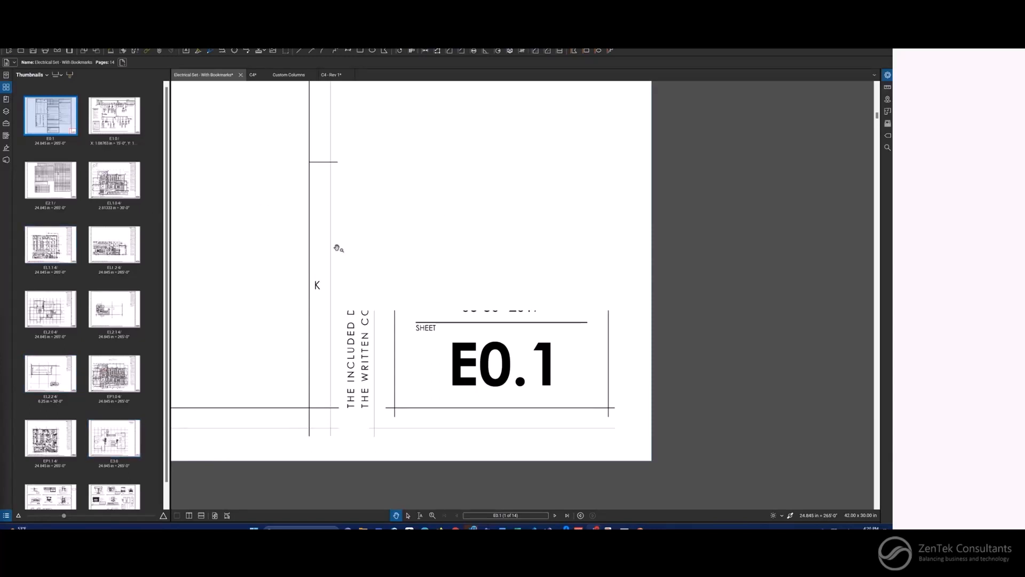
- Correct the page label of the second sheet in the electrical set to E1.0
left_click(118, 142)
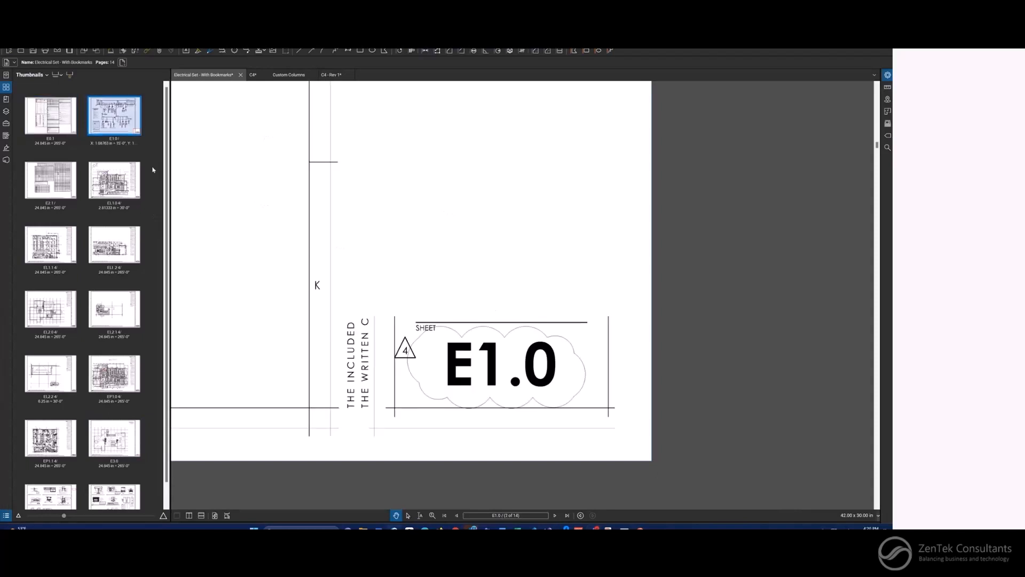
left_click(118, 143)
left_click(105, 123)
key("Return")
left_click(88, 39)
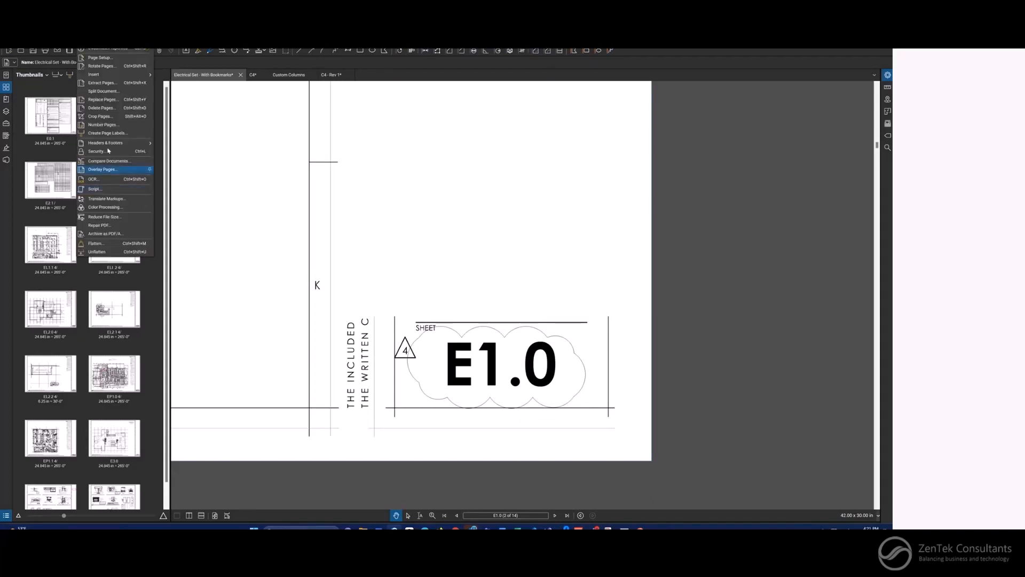
left_click(323, 186)
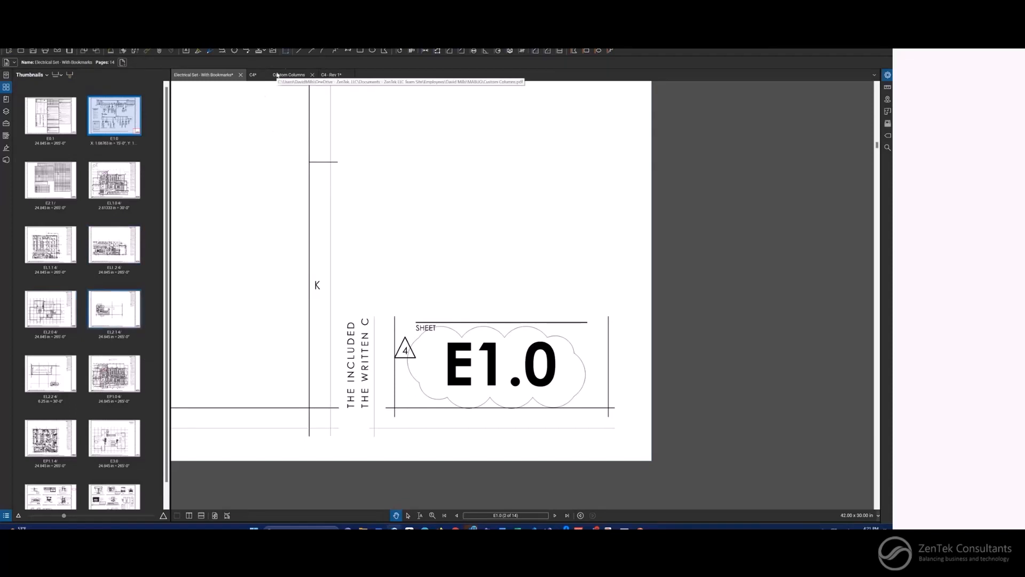
left_click(278, 75)
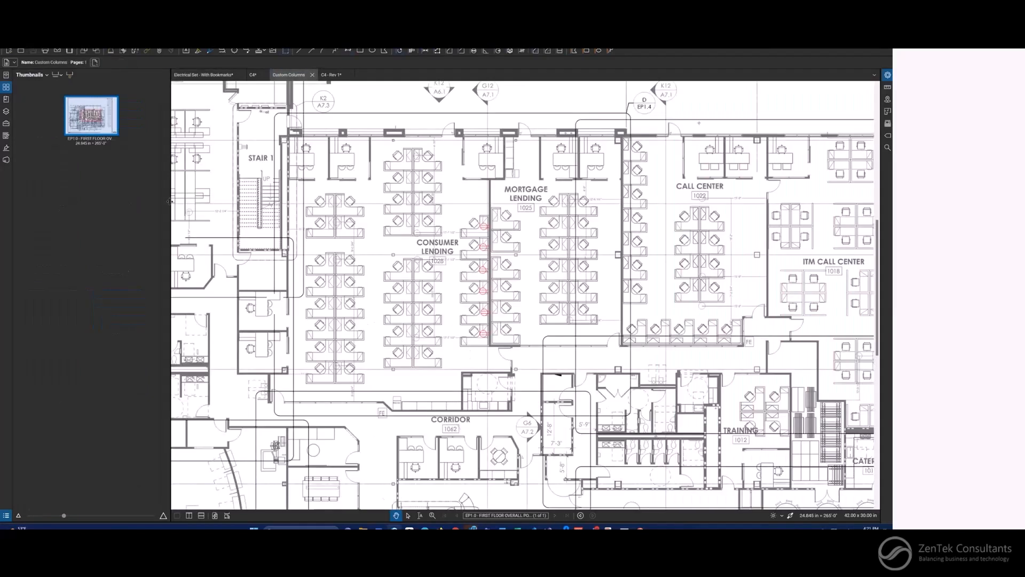
left_click_drag(171, 205, 146, 207)
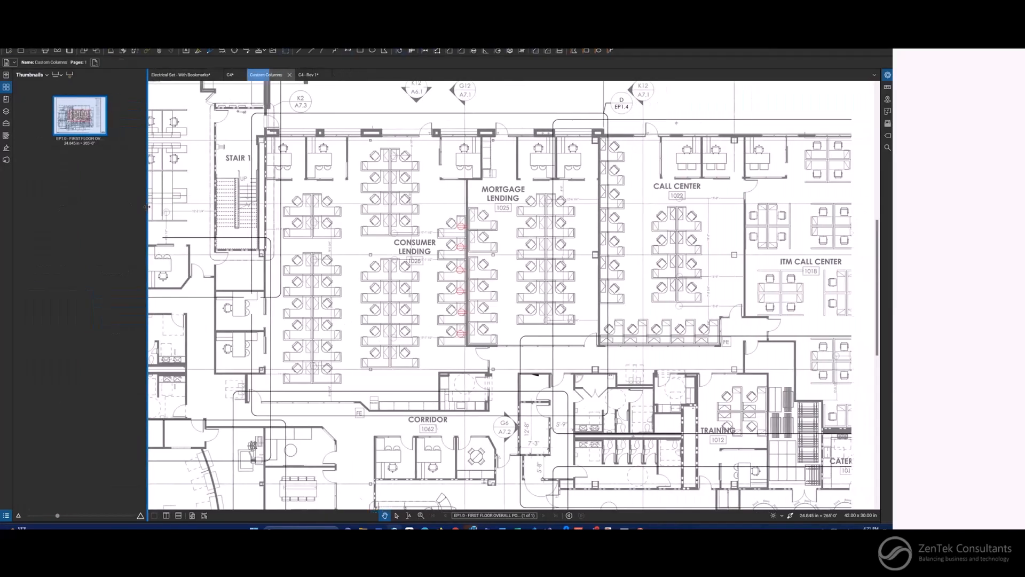
left_click(174, 76)
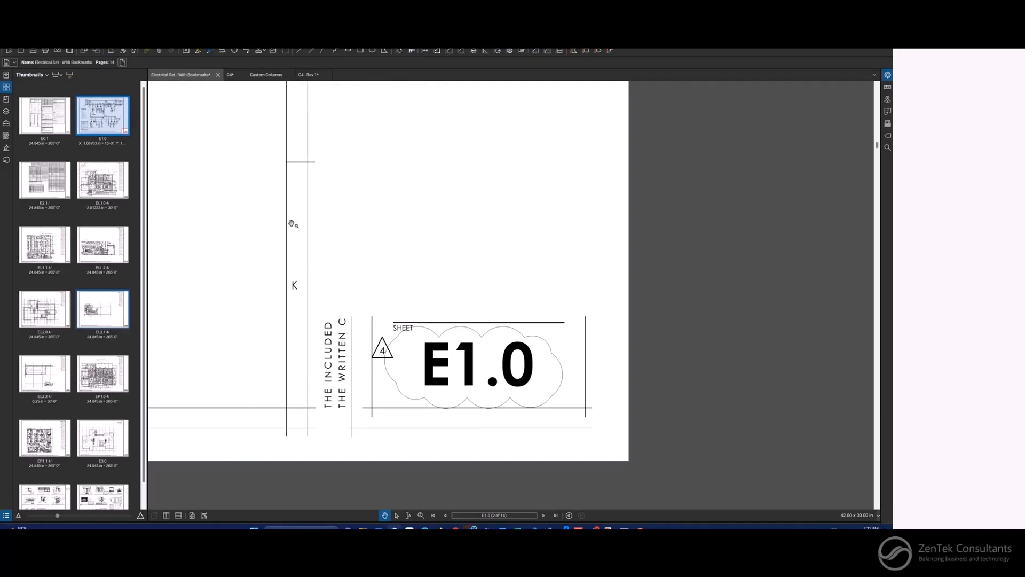
left_click(113, 40)
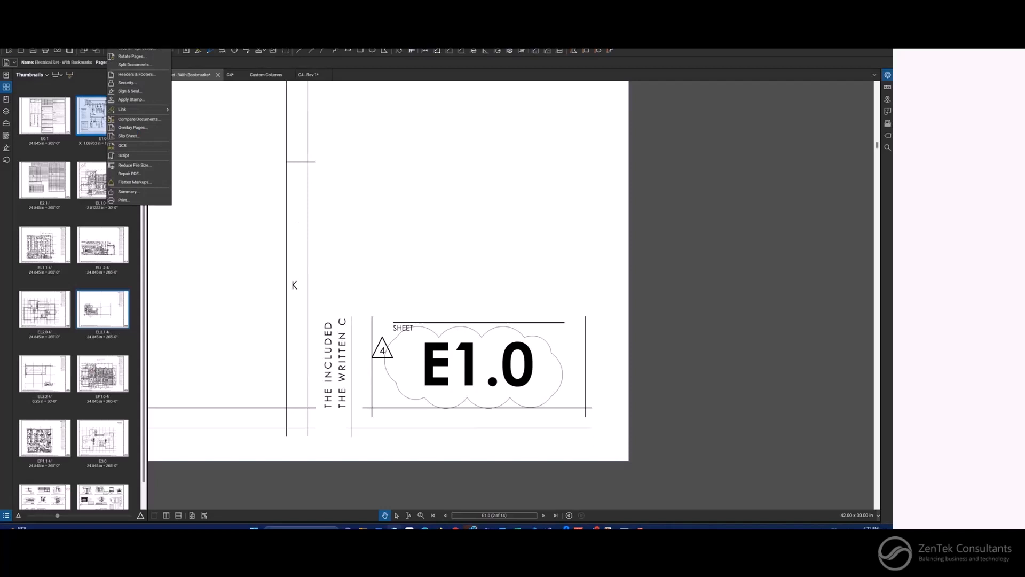
key("Escape")
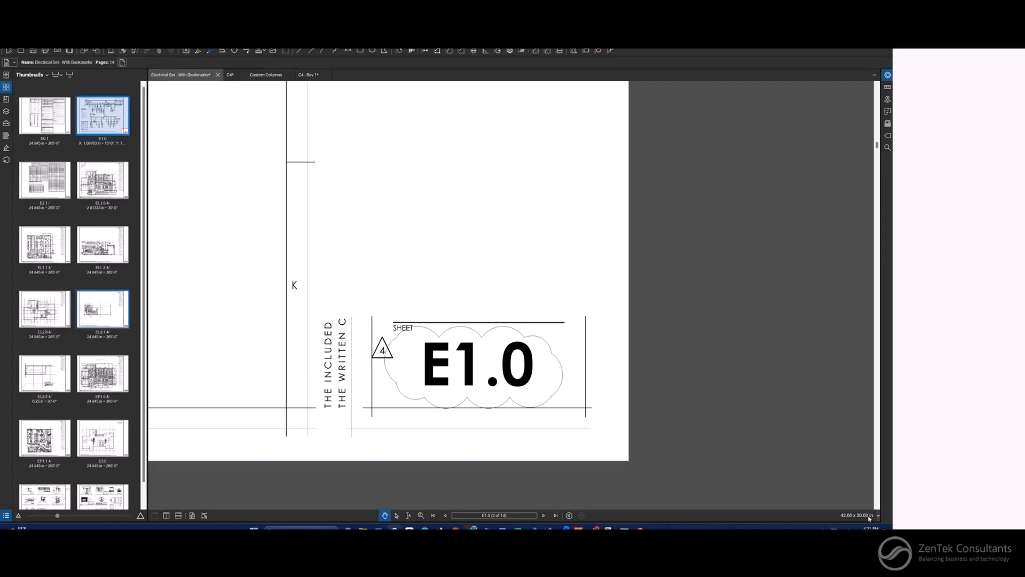
scroll(299, 302, "down", 5)
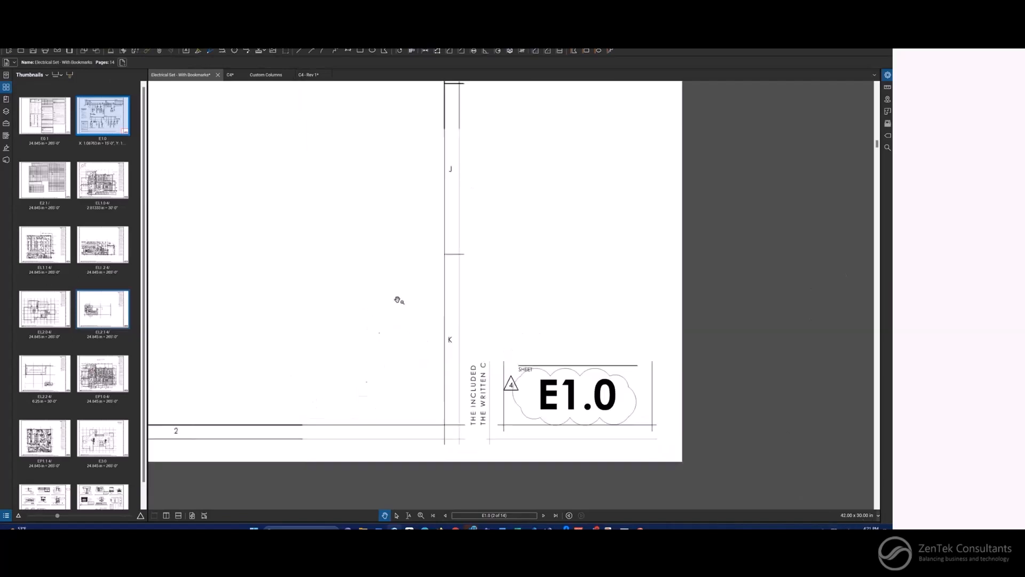
left_click_drag(446, 195, 480, 215)
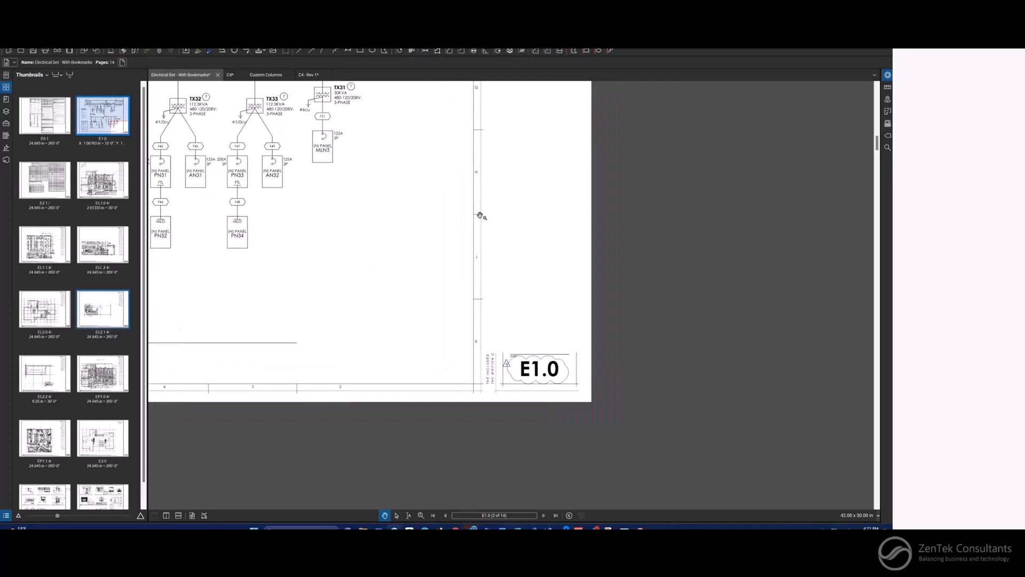
scroll(480, 215, "down", 4)
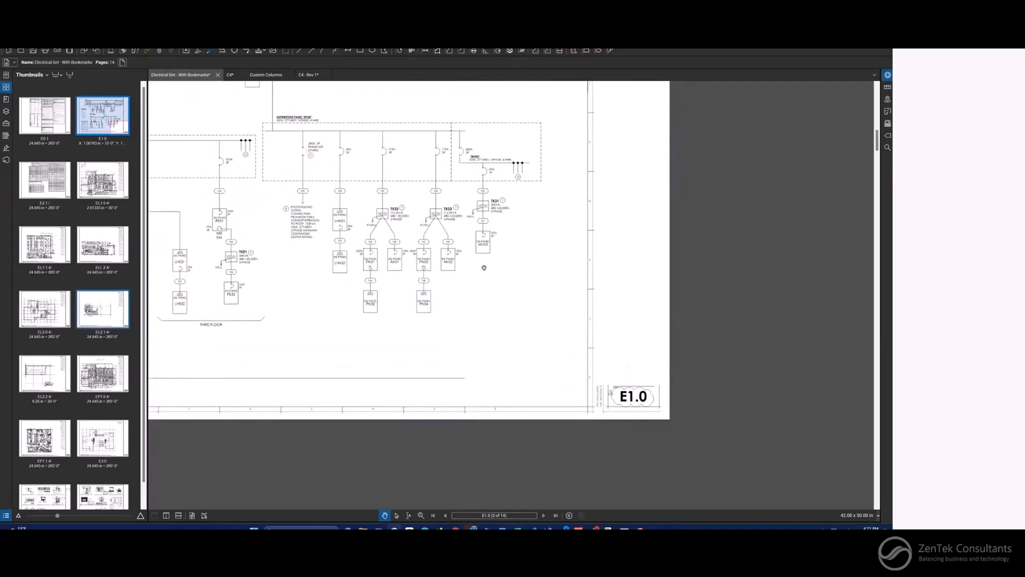
left_click_drag(483, 267, 494, 286)
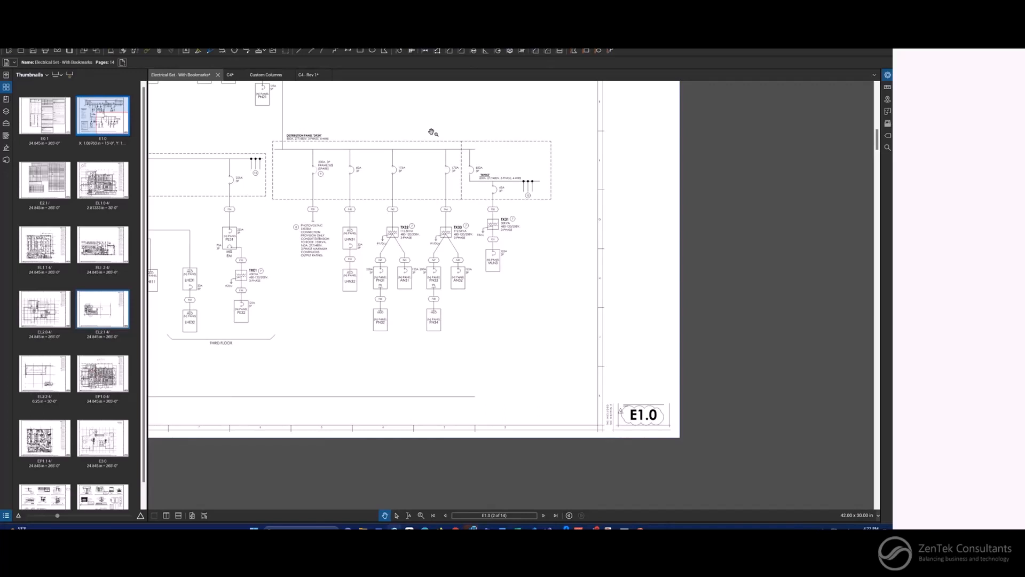
left_click(115, 41)
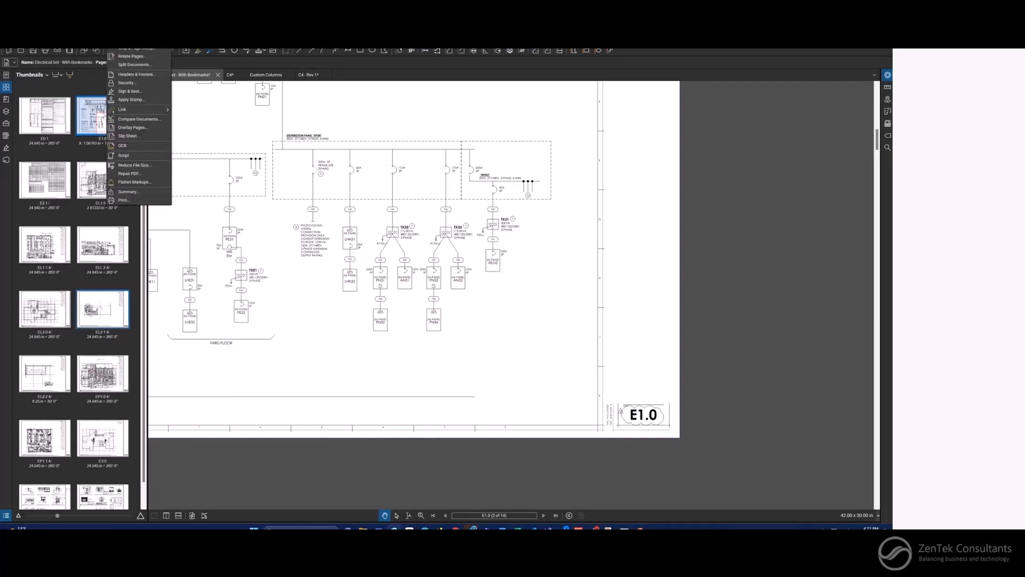
left_click(320, 234)
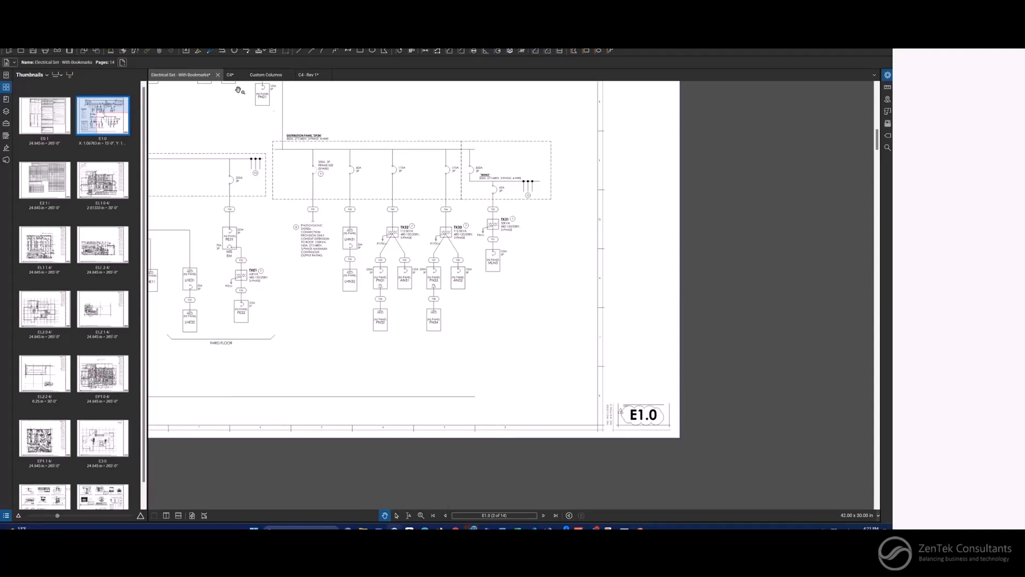
- In the Custom Columns document, show the Markups List with extra height and hide the page thumbnails
left_click(229, 76)
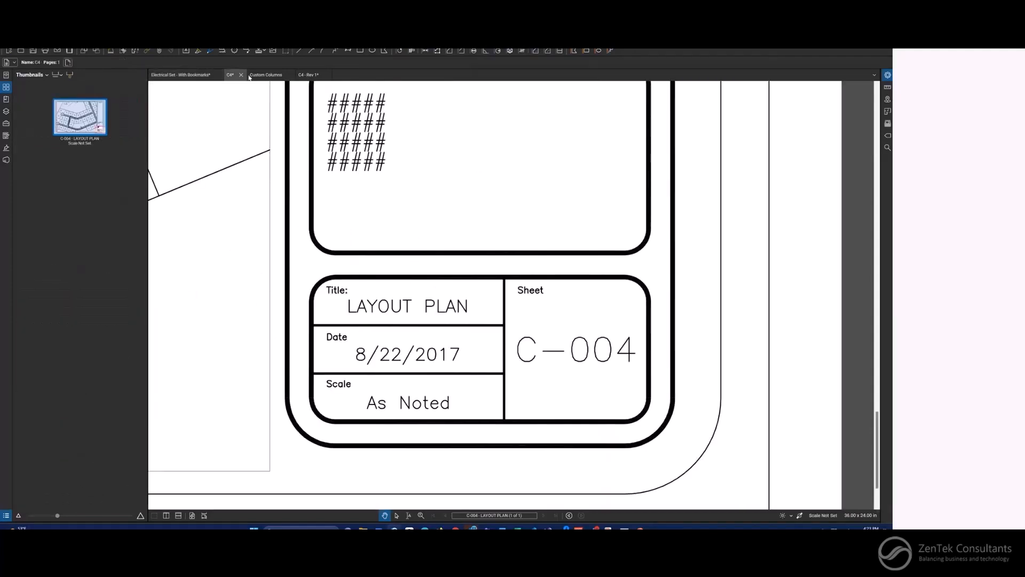
left_click(253, 75)
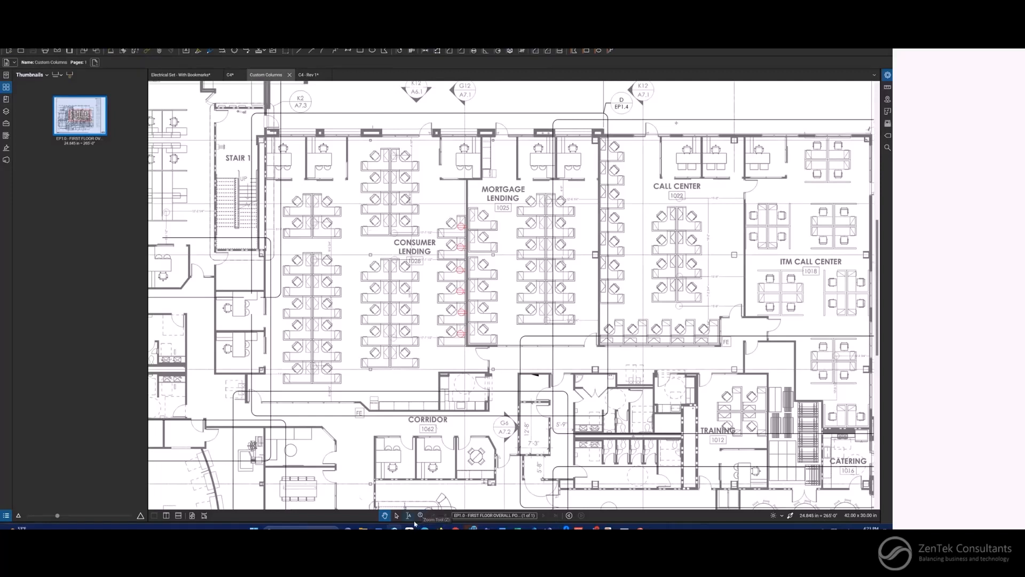
left_click_drag(414, 523, 464, 407)
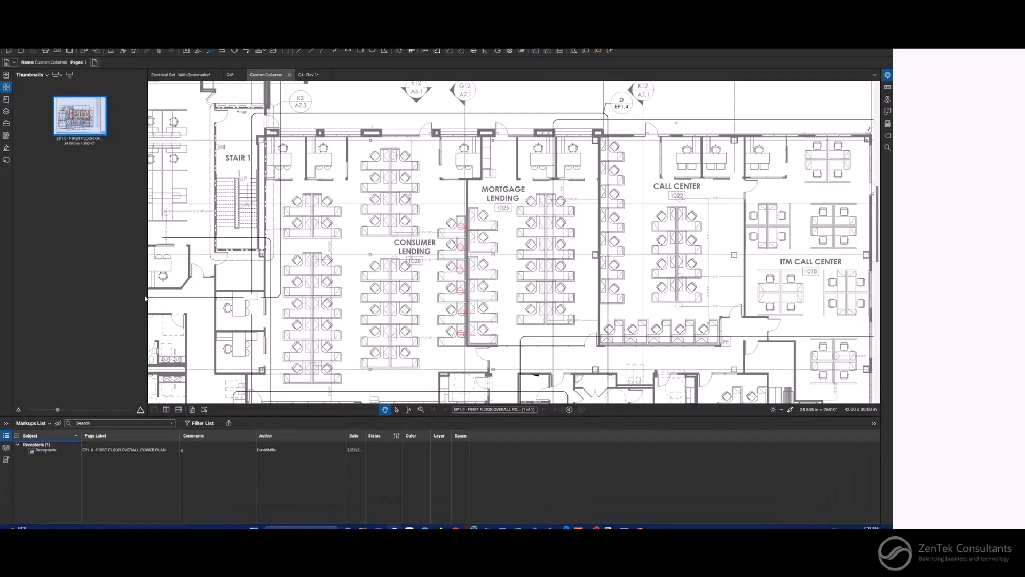
double_click(147, 238)
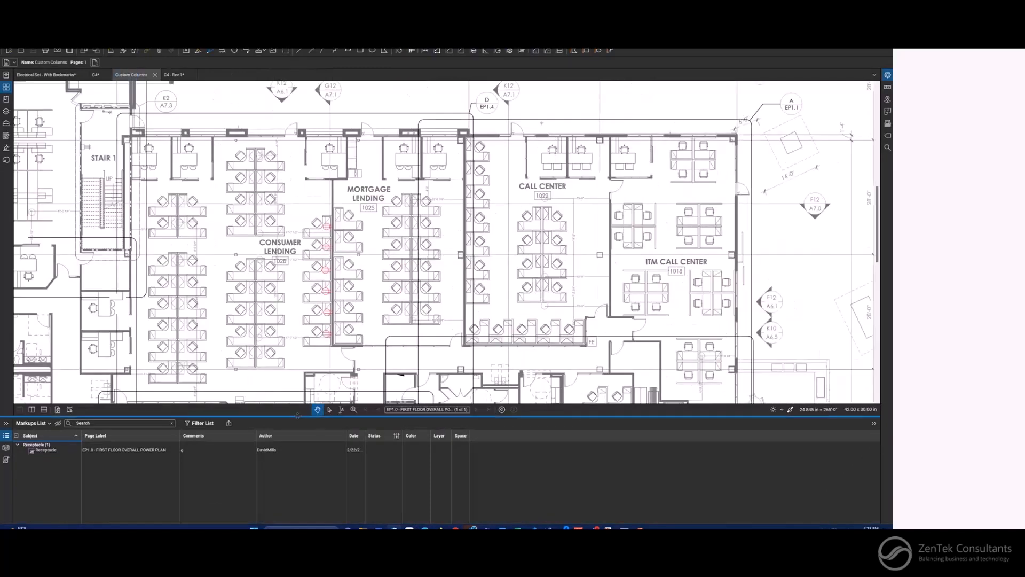
left_click_drag(298, 416, 295, 350)
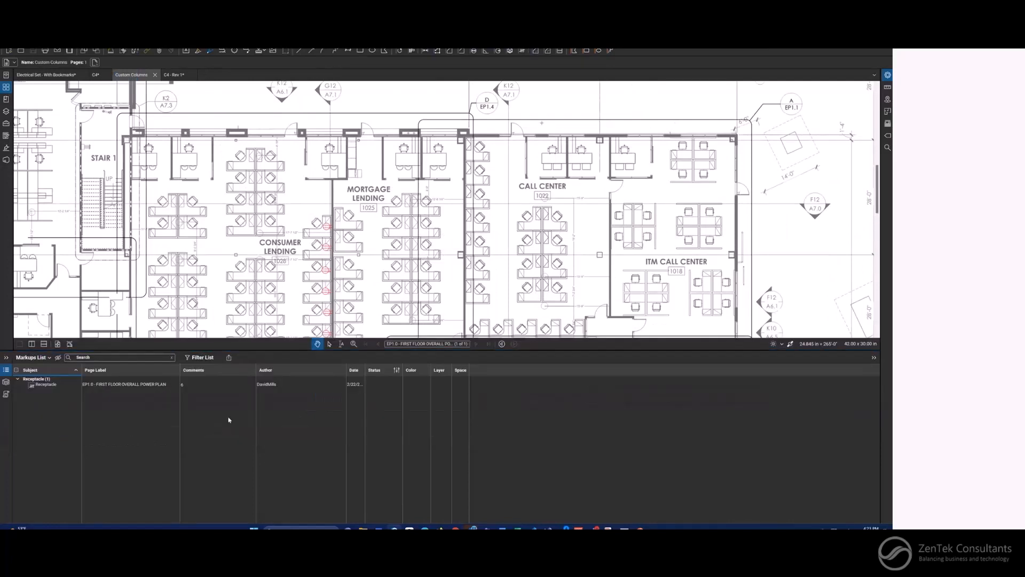
left_click(43, 361)
mouse_move(55, 369)
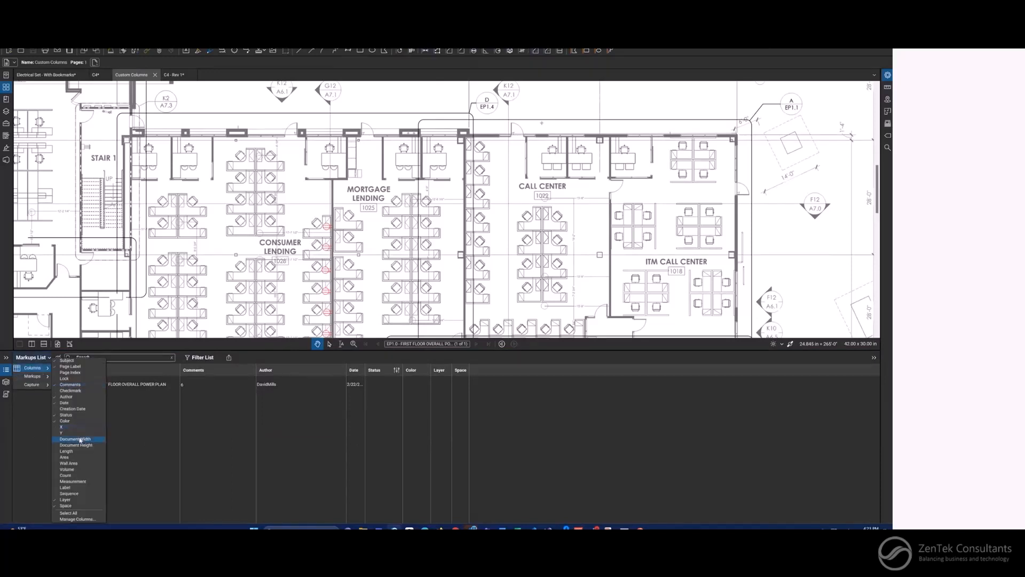
left_click(41, 430)
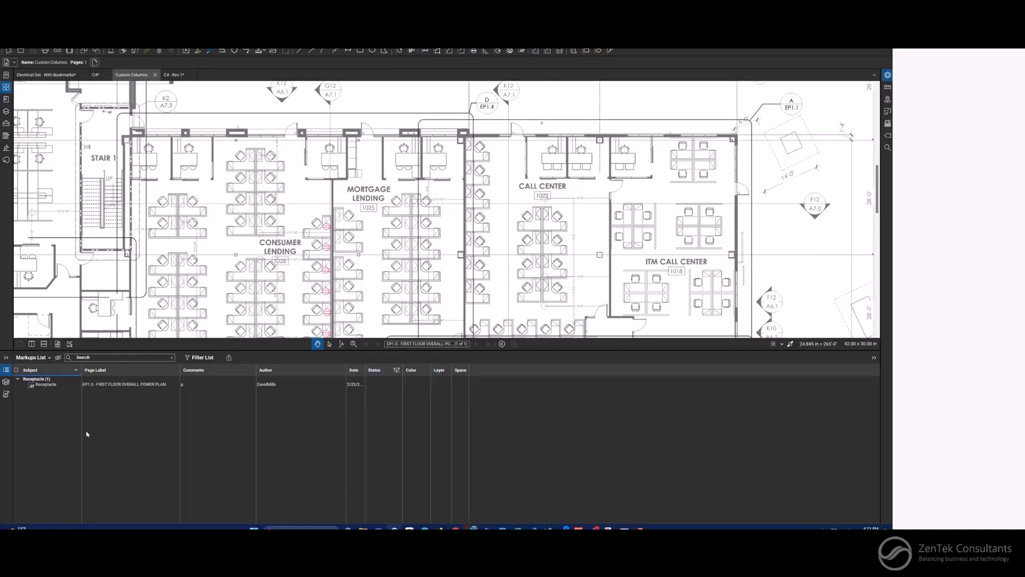
- Open the column management for the Markups List and show its custom columns settings
left_click(52, 357)
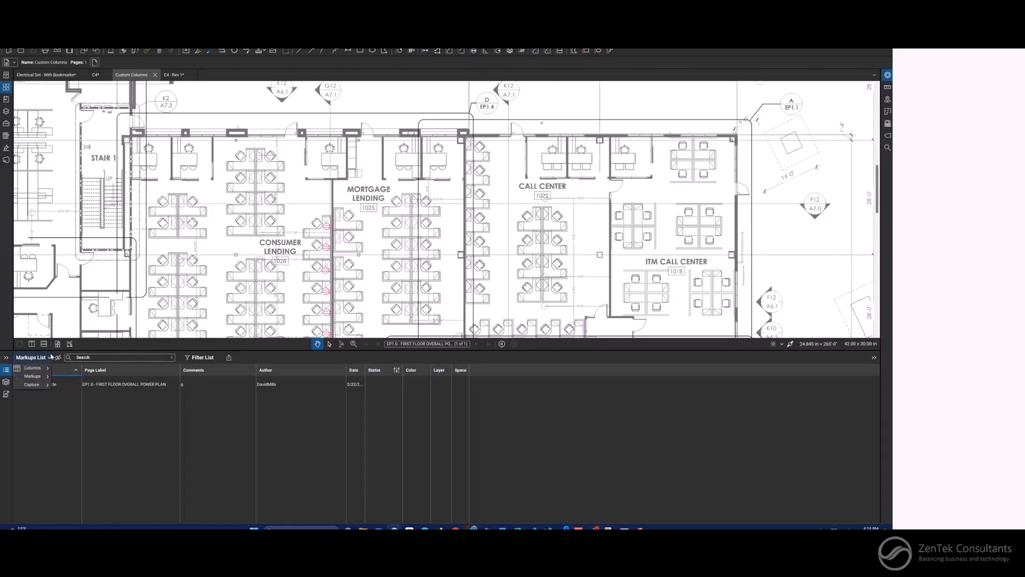
mouse_move(34, 368)
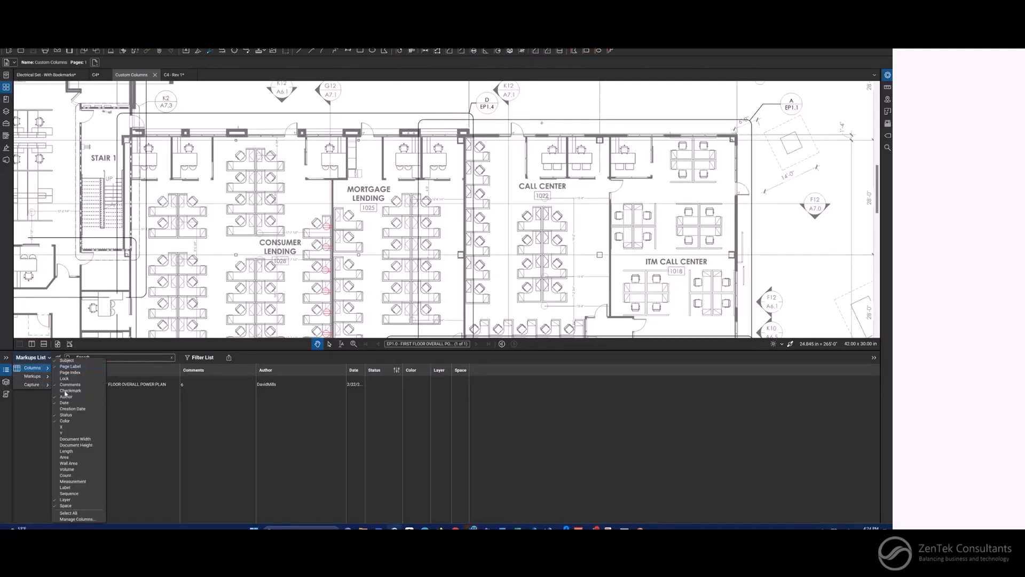
left_click(82, 520)
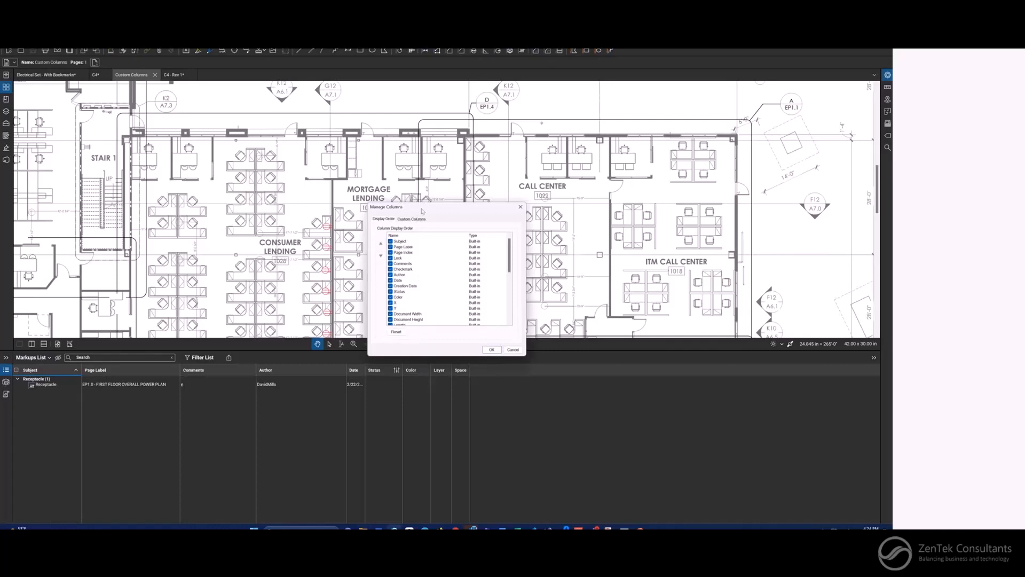
left_click_drag(422, 211, 407, 191)
left_click(401, 202)
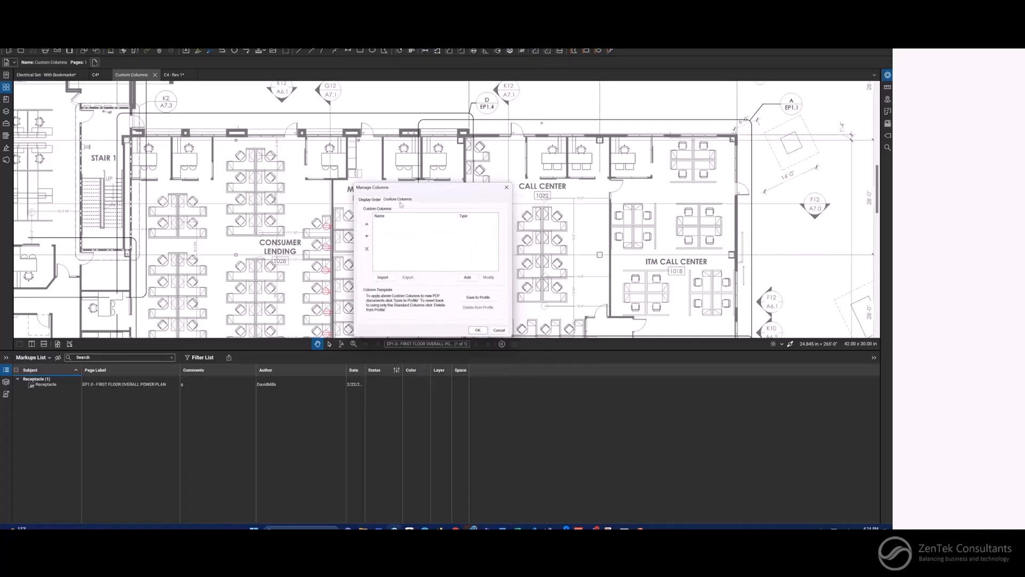
- Review the display order of the built-in columns and return to the custom columns settings
left_click(373, 201)
left_click(400, 201)
left_click(373, 201)
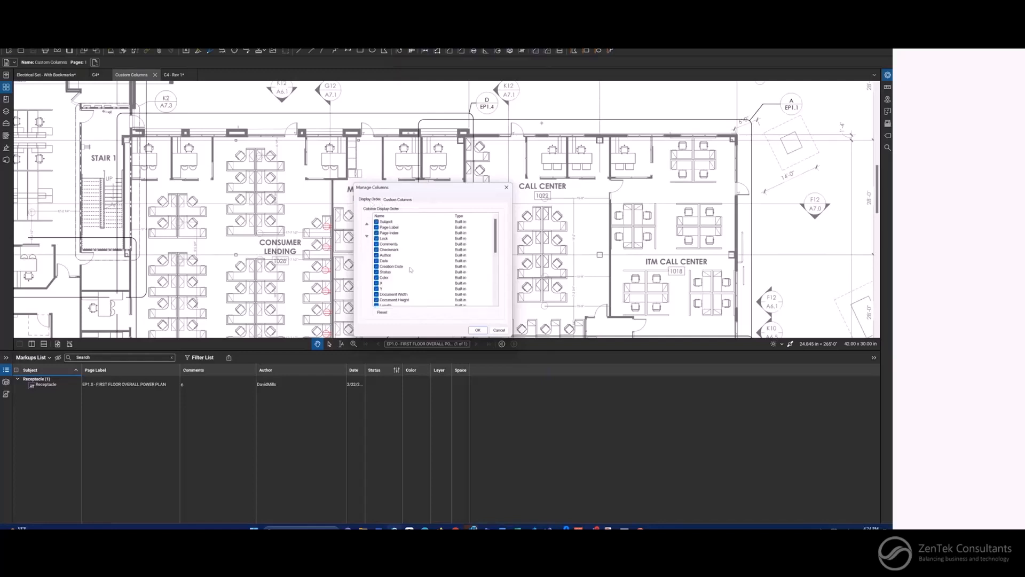
scroll(410, 257, "down", 3)
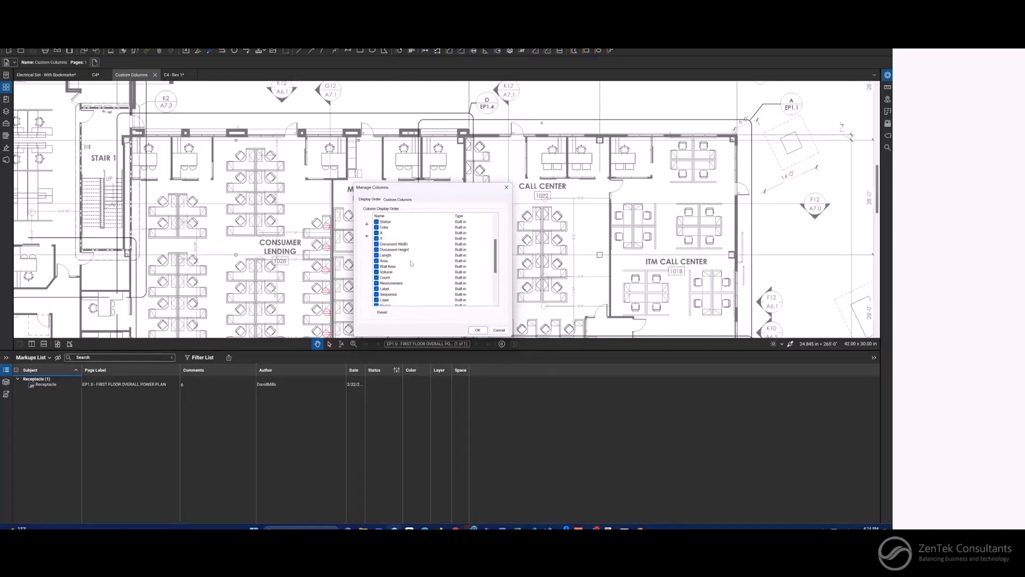
scroll(411, 263, "up", 3)
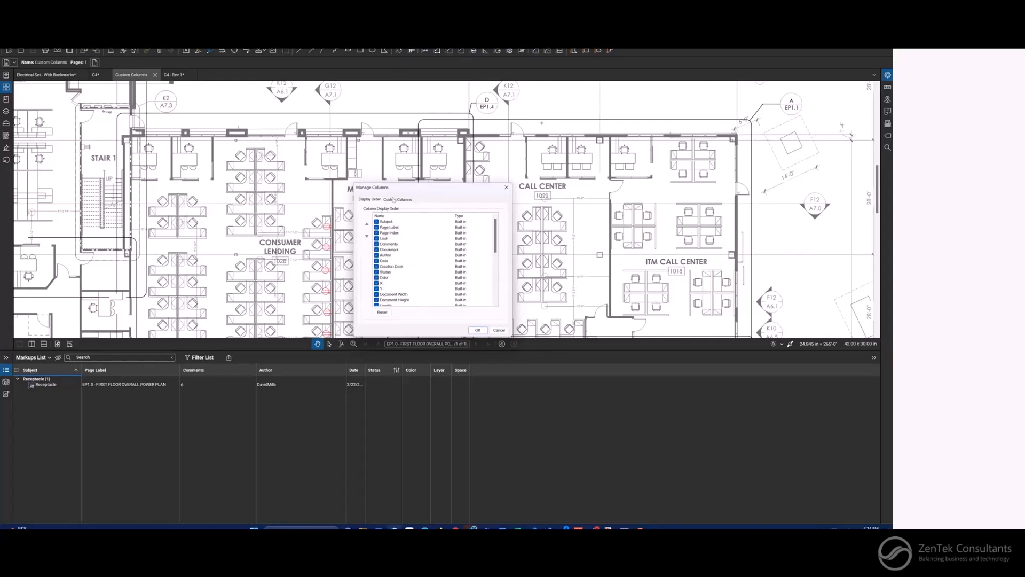
left_click(394, 200)
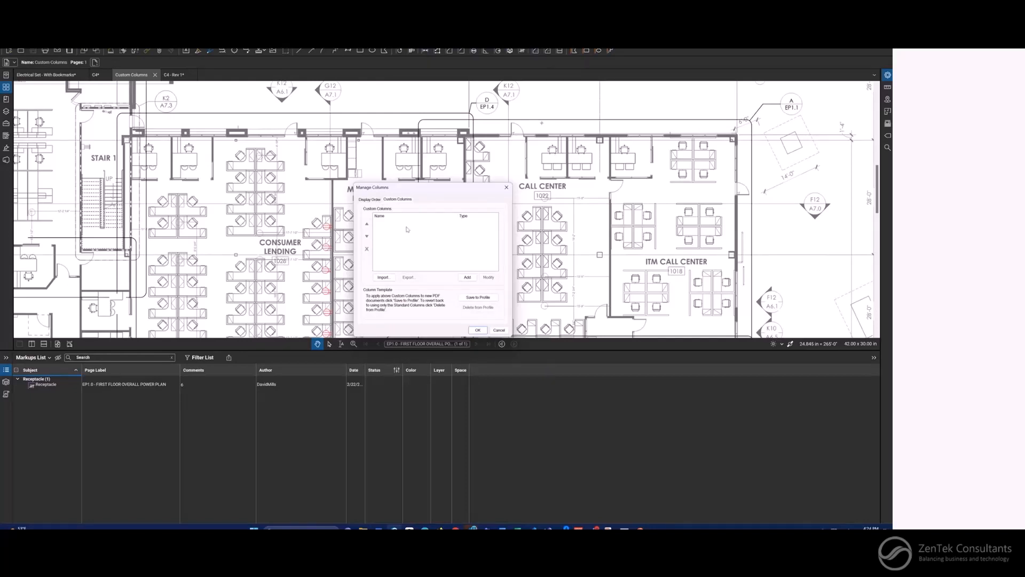
- Add a custom column named Manufacturer with the Text type
left_click(460, 277)
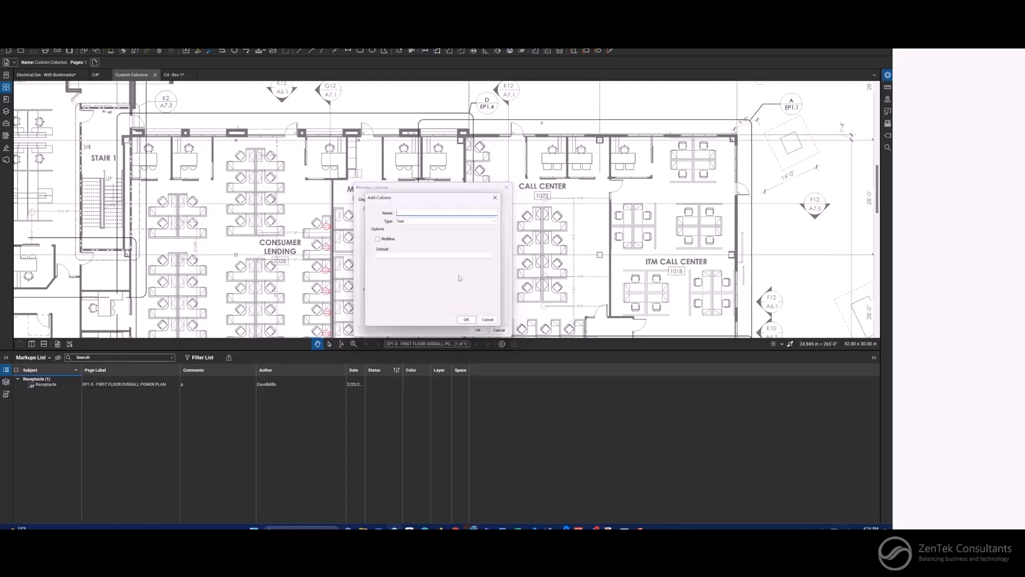
left_click(420, 225)
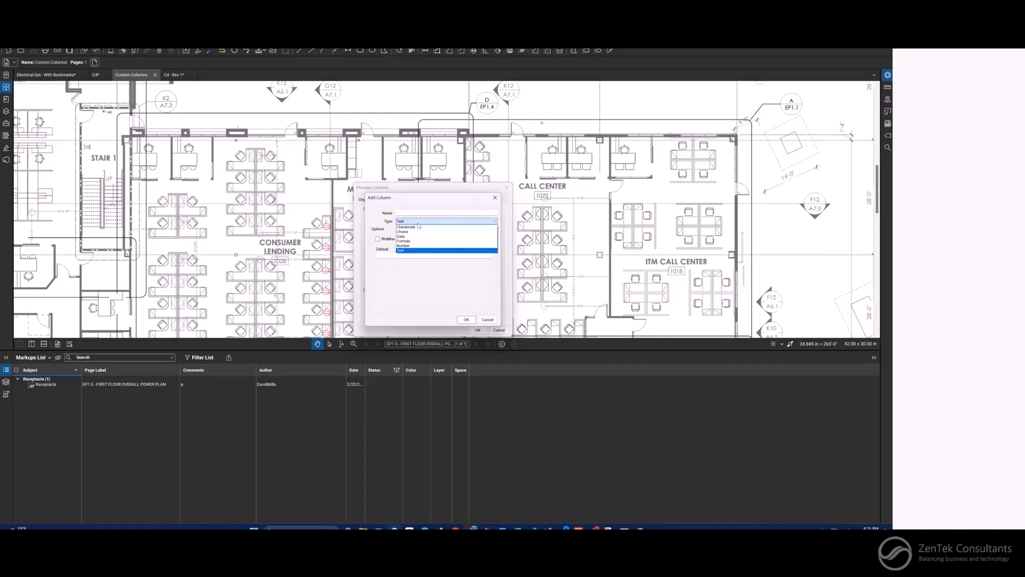
left_click(412, 250)
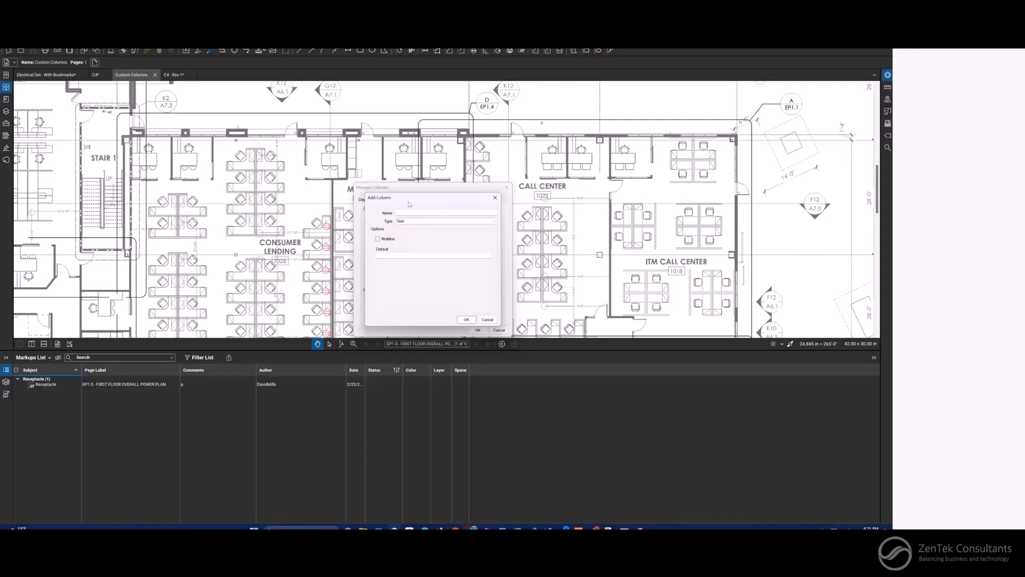
left_click(396, 214)
left_click(385, 256)
left_click(466, 319)
left_click(472, 321)
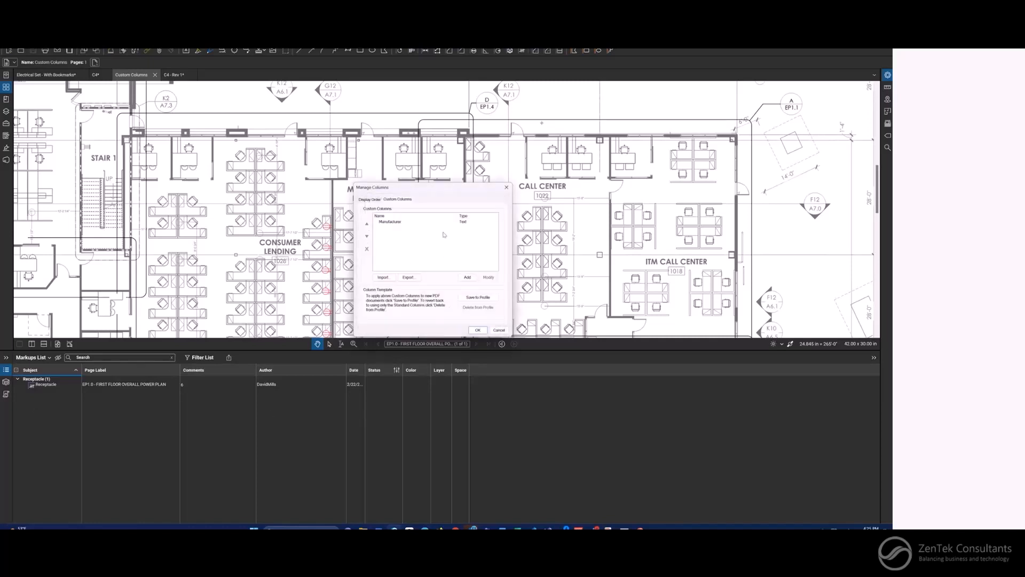
- Start another custom column named Cost with the Number type
left_click(394, 221)
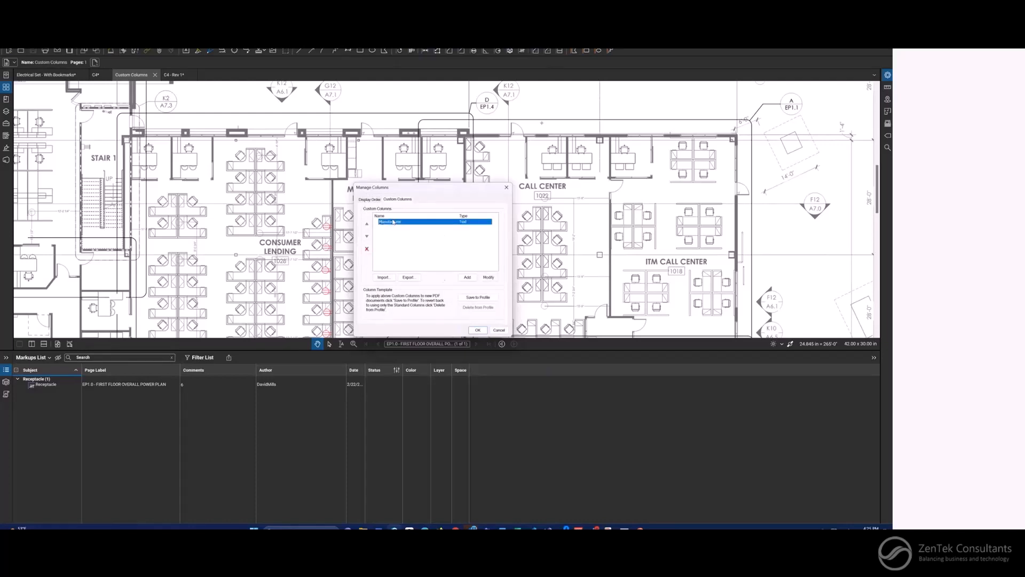
left_click(467, 277)
left_click(467, 277)
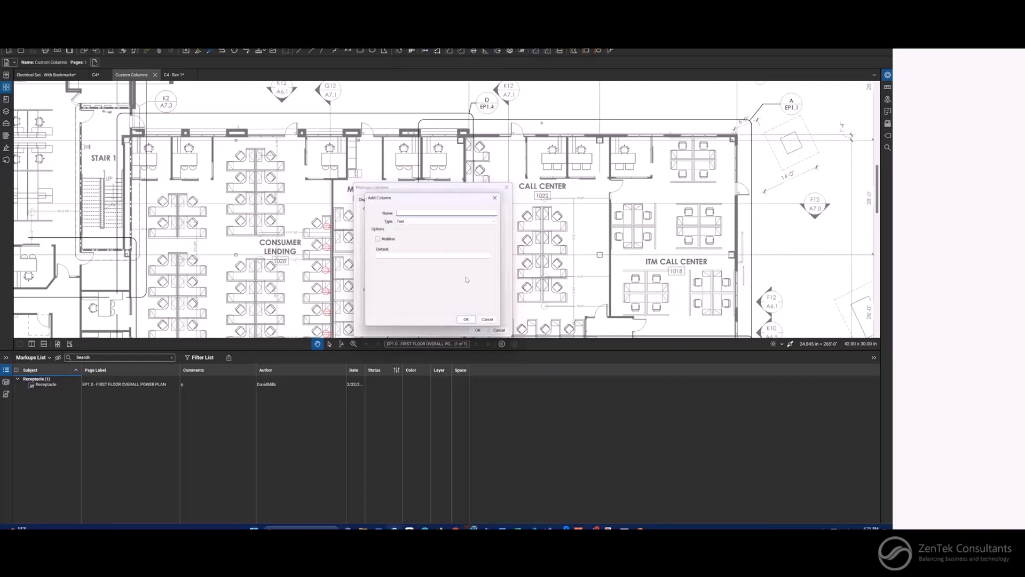
left_click(413, 221)
left_click(406, 246)
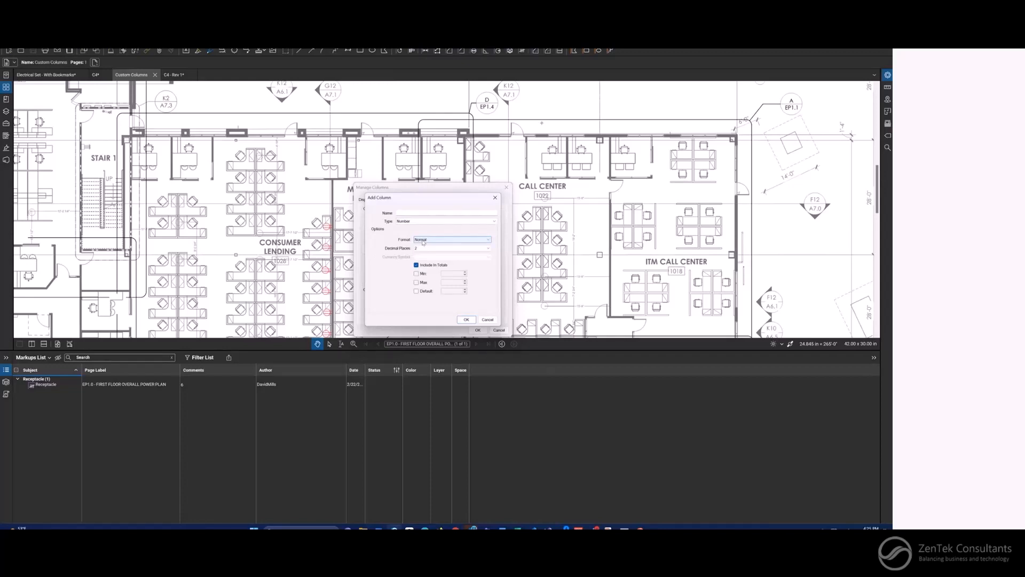
left_click(423, 242)
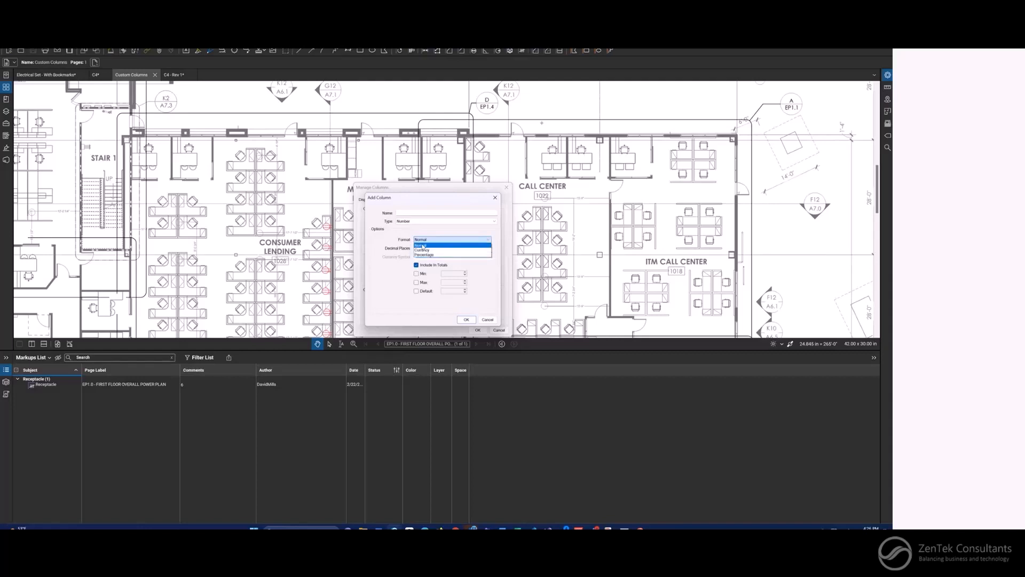
left_click(417, 243)
left_click(400, 212)
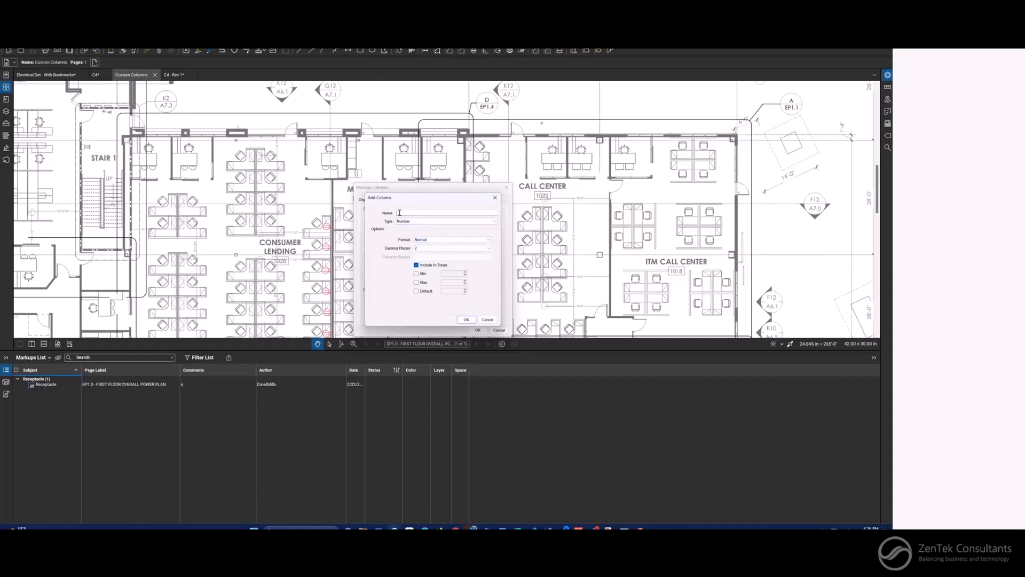
type("Cost")
- Format the Cost column as Currency with 2 decimal places and the Dollar symbol
left_click(424, 239)
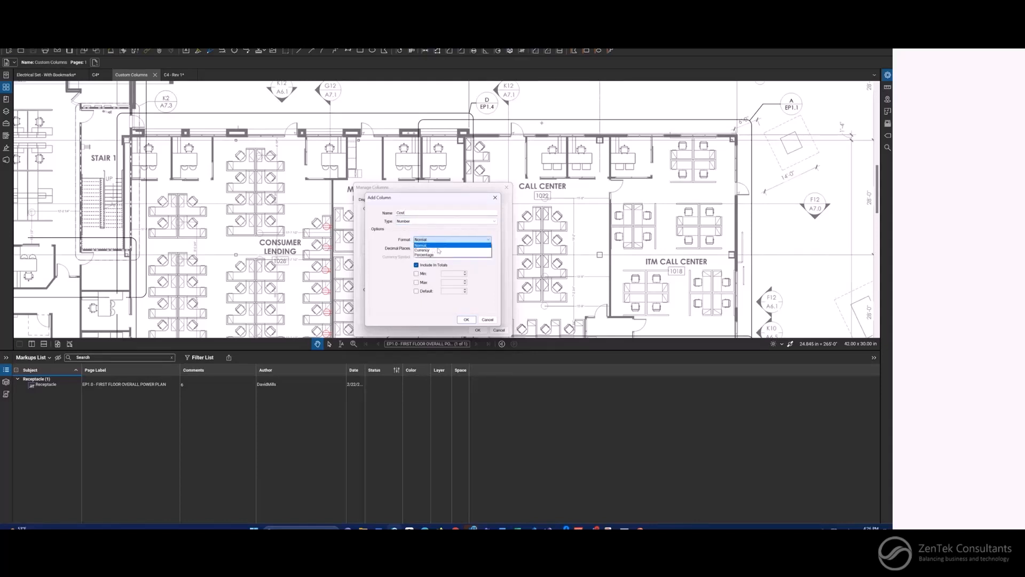
left_click(433, 250)
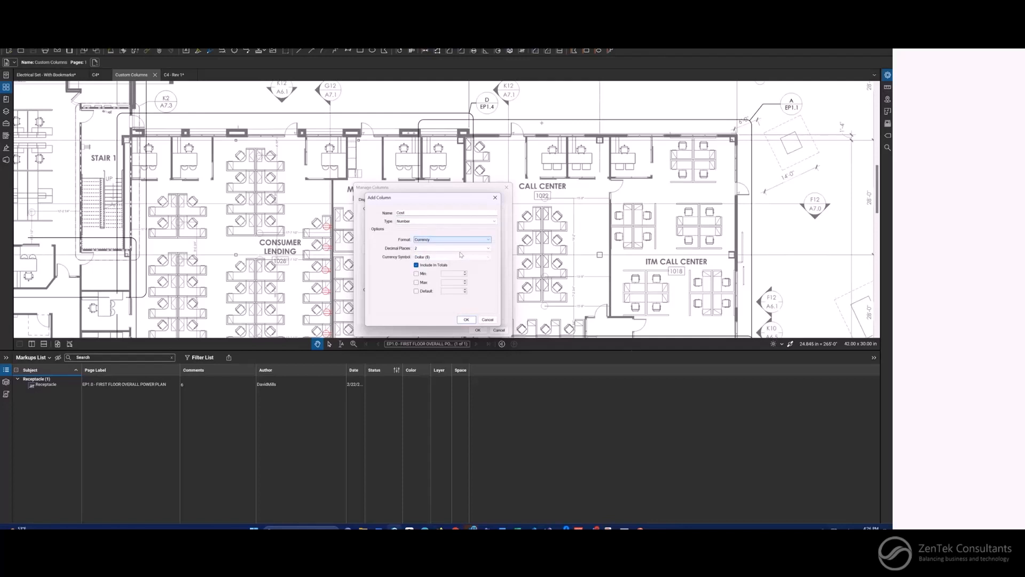
left_click(427, 249)
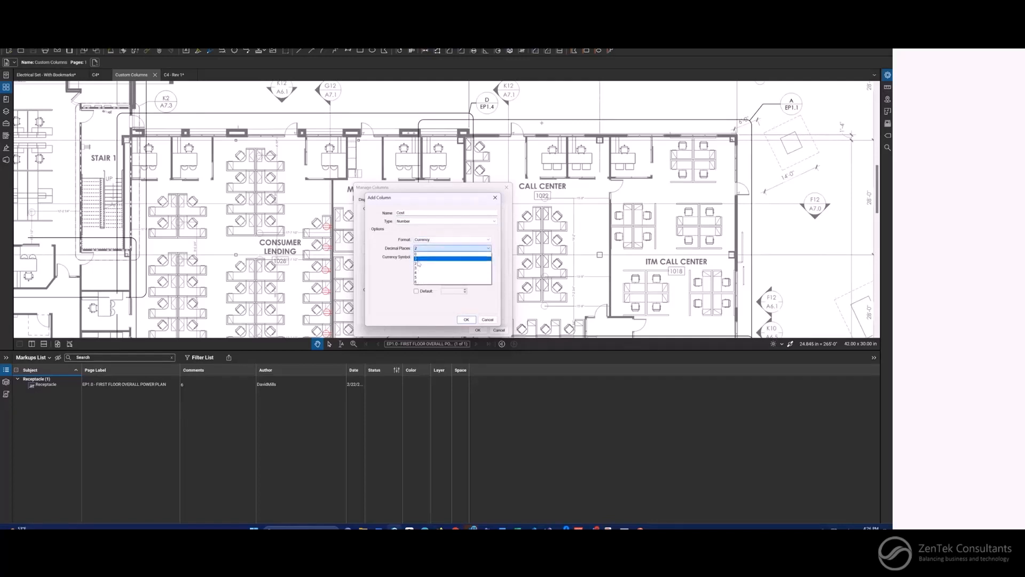
left_click(422, 263)
left_click(434, 259)
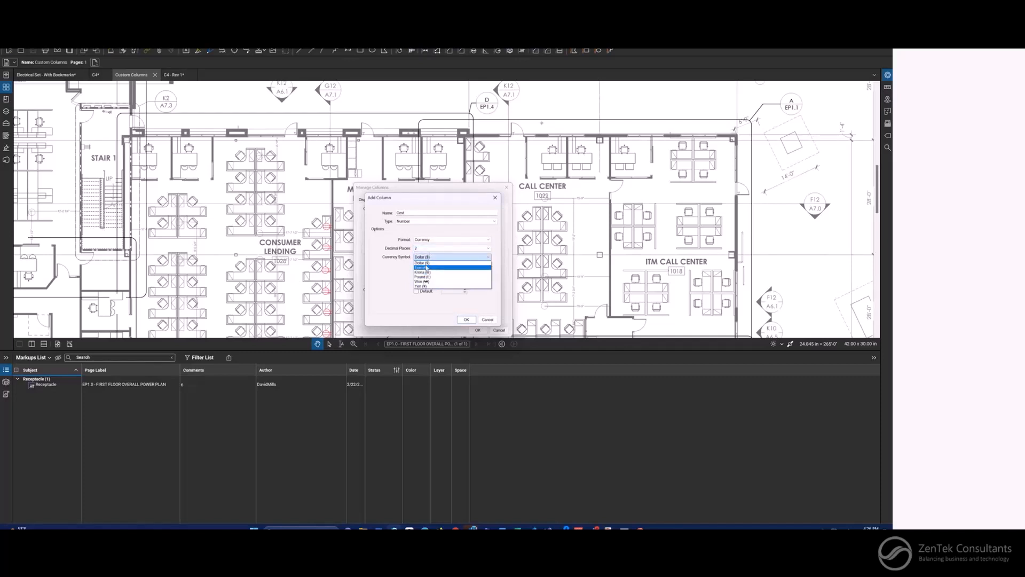
left_click(426, 263)
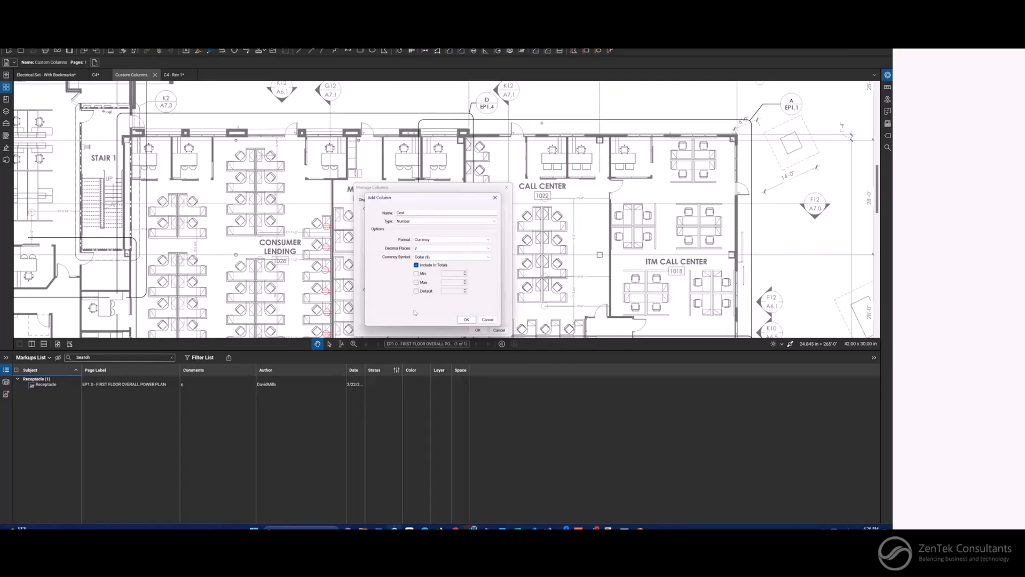
- Try the limit options for the Cost column, entering 1100 as the maximum, and save the column
left_click(417, 291)
left_click(421, 275)
left_click(424, 283)
left_click(448, 283)
type("1100")
left_click(466, 319)
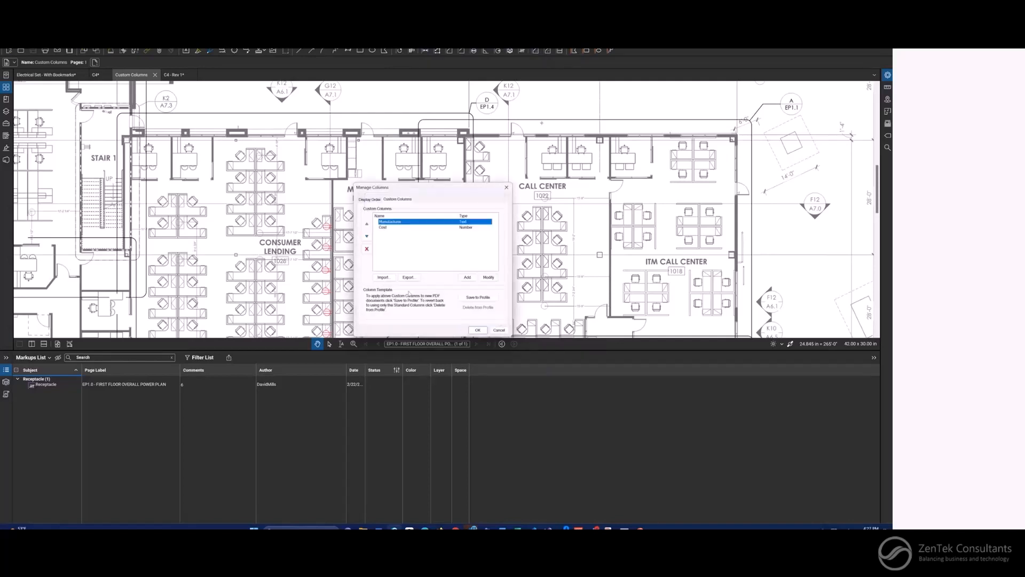
- Start another custom column named "Install Date?" with the Date type
left_click(467, 278)
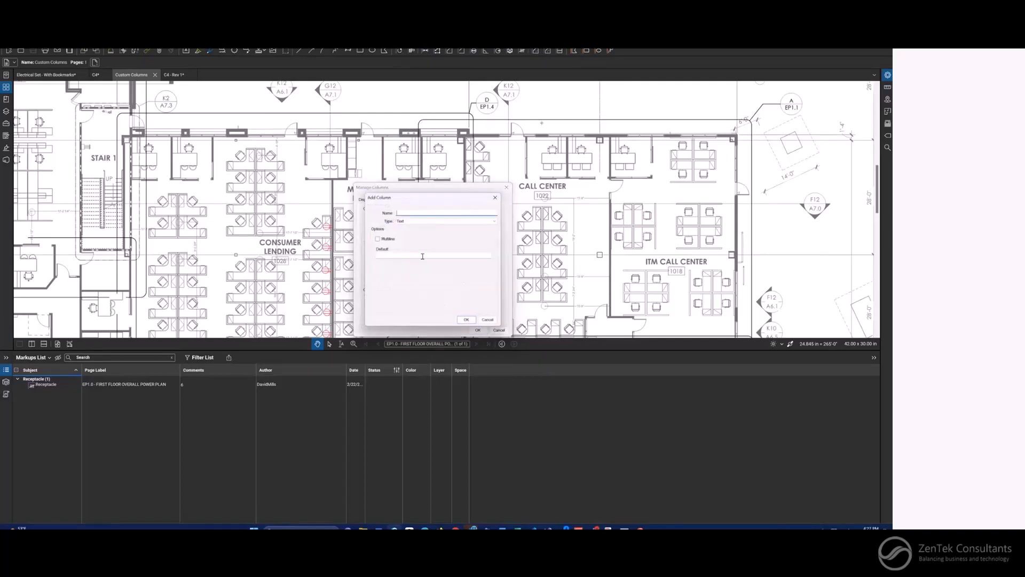
left_click(408, 222)
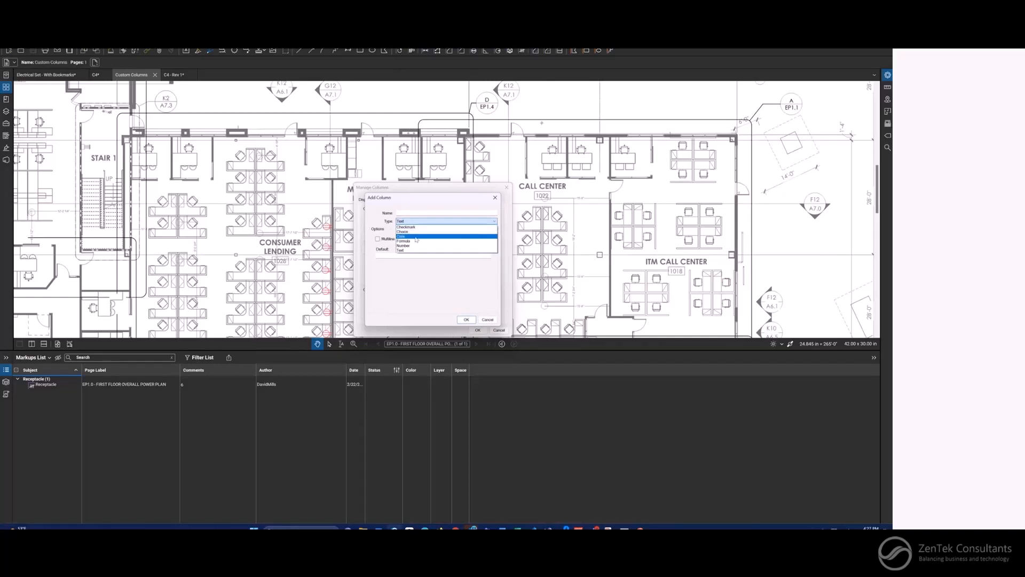
left_click(416, 240)
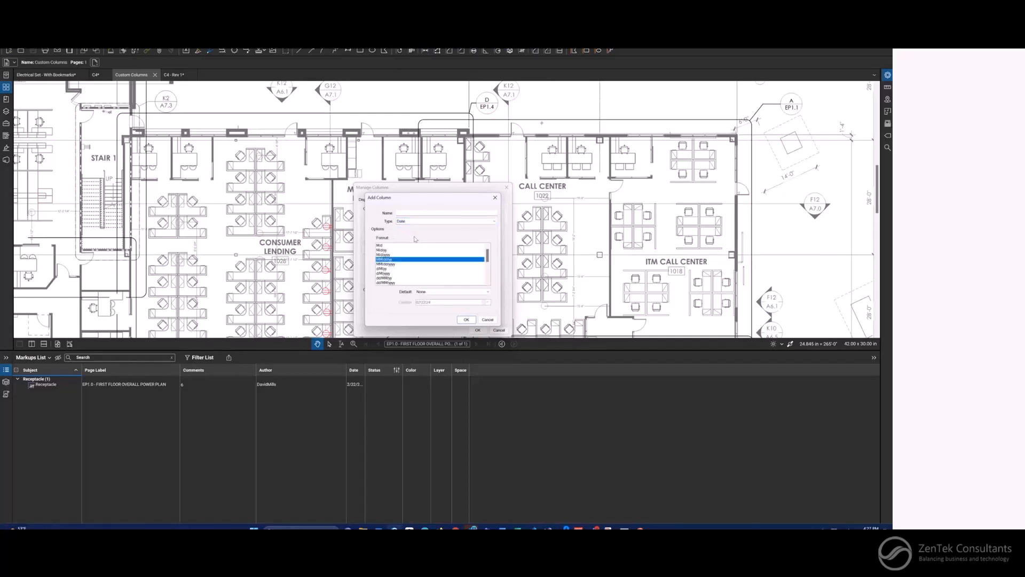
left_click(405, 214)
- Compare the available date formats and choose M/d/yyyy for the install date column
left_click(389, 245)
left_click(378, 259)
left_click(401, 283)
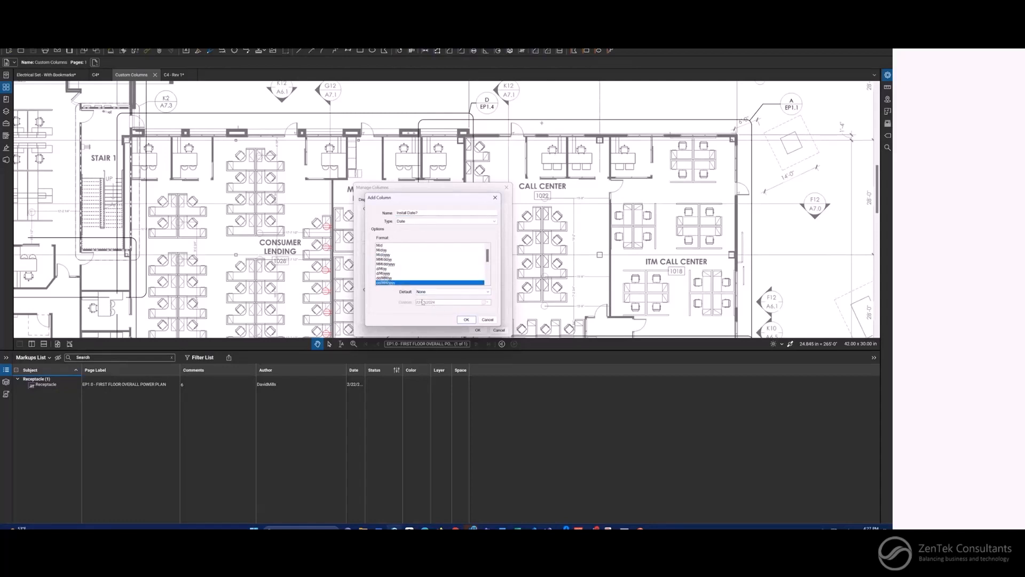
left_click(400, 273)
left_click(396, 264)
left_click(396, 256)
left_click(396, 264)
left_click(396, 255)
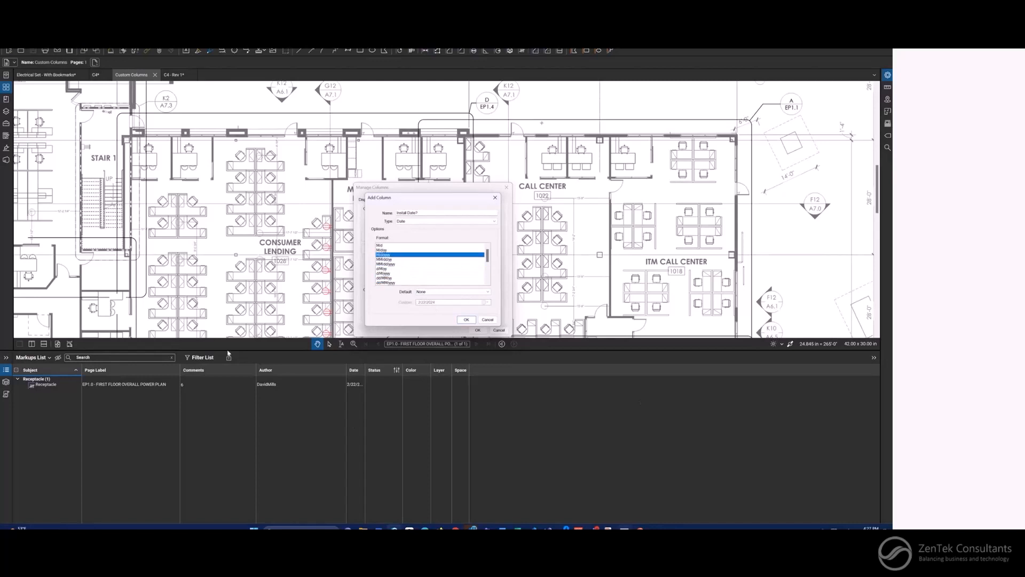
- Try Current as the default for the install date column and set the default back to None
mouse_move(624, 529)
left_click(423, 292)
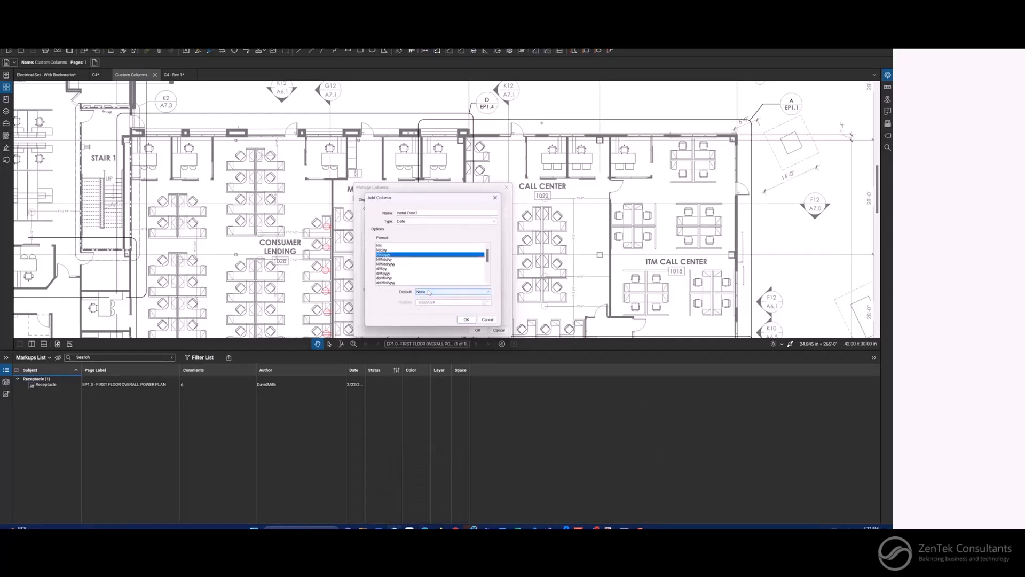
left_click(423, 302)
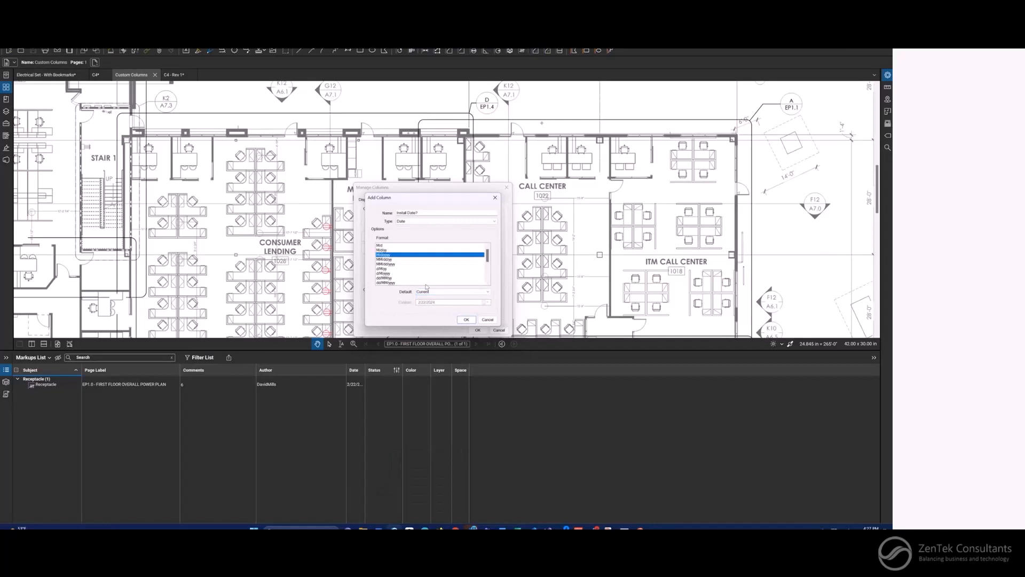
left_click(427, 292)
left_click(424, 307)
left_click(427, 291)
left_click(428, 297)
- Remove the question mark from the column name so it reads Install Date, and save the column
left_click_drag(426, 212, 382, 210)
left_click(427, 213)
left_click(466, 320)
left_click(458, 291)
left_click(427, 214)
key("BackSpace")
left_click_drag(419, 214, 370, 226)
left_click(465, 320)
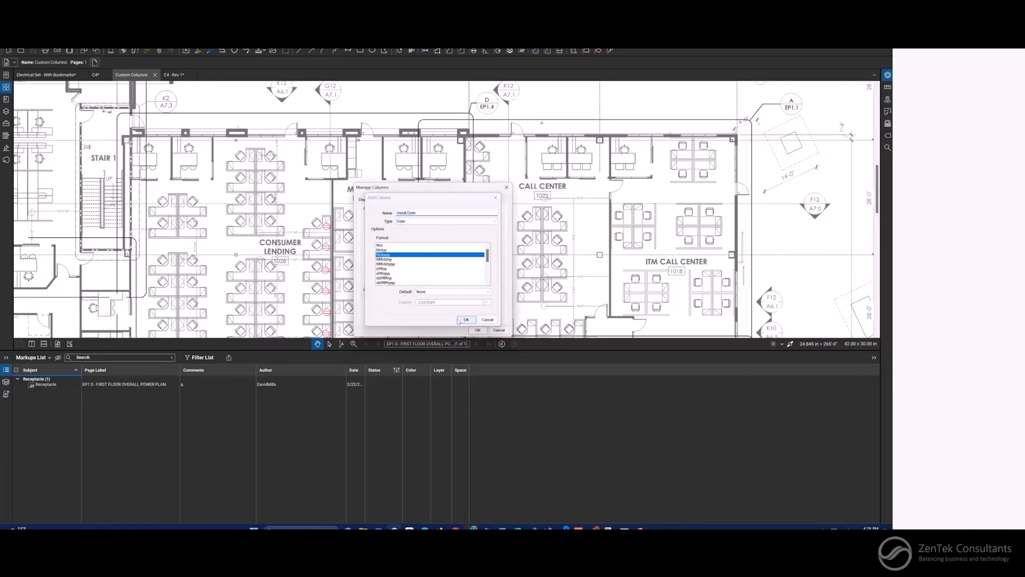
- Start a Choice-type custom column and add the item Duplex with subject Receptacle and numeric value 20
left_click(463, 277)
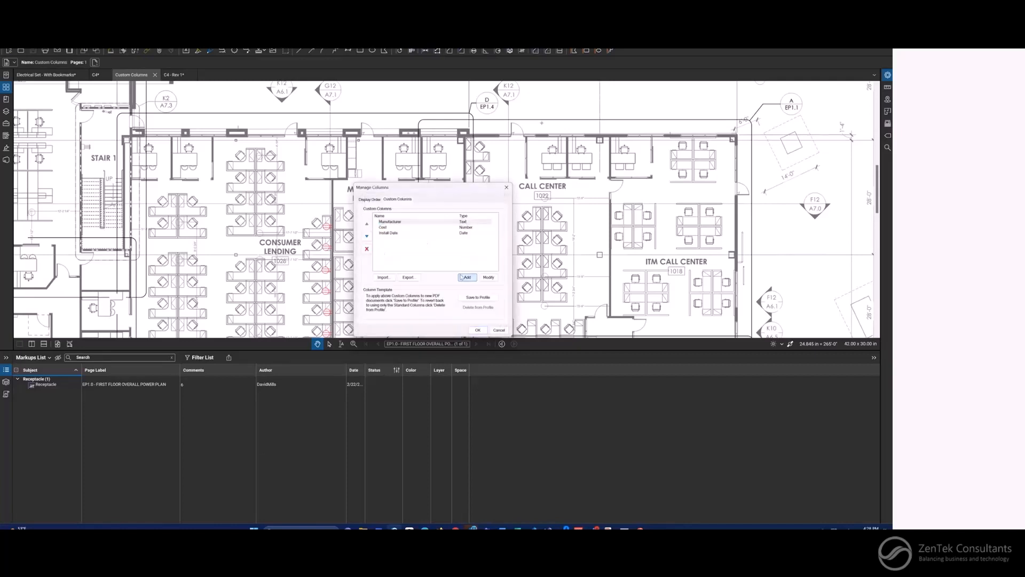
left_click(410, 221)
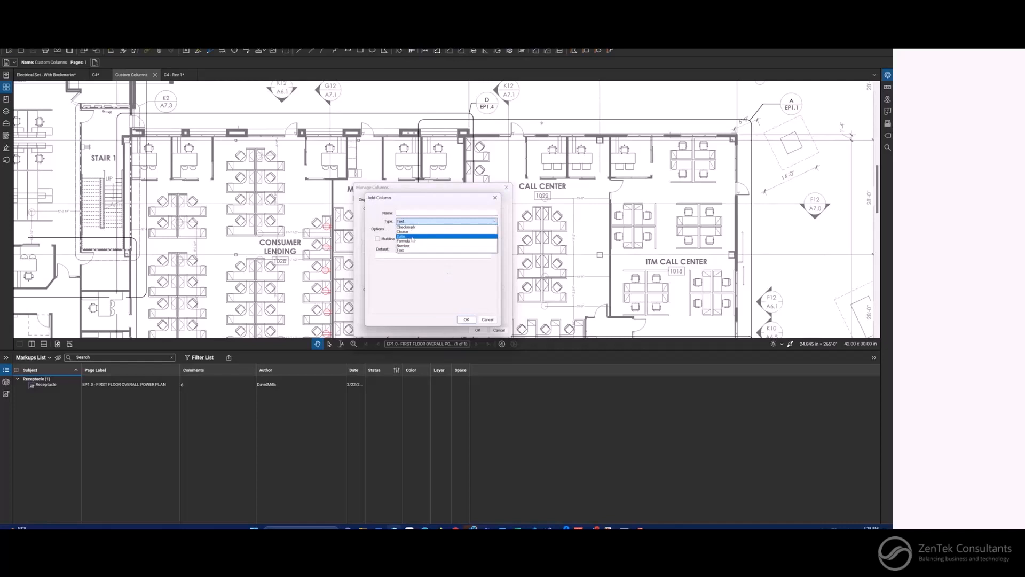
left_click(411, 232)
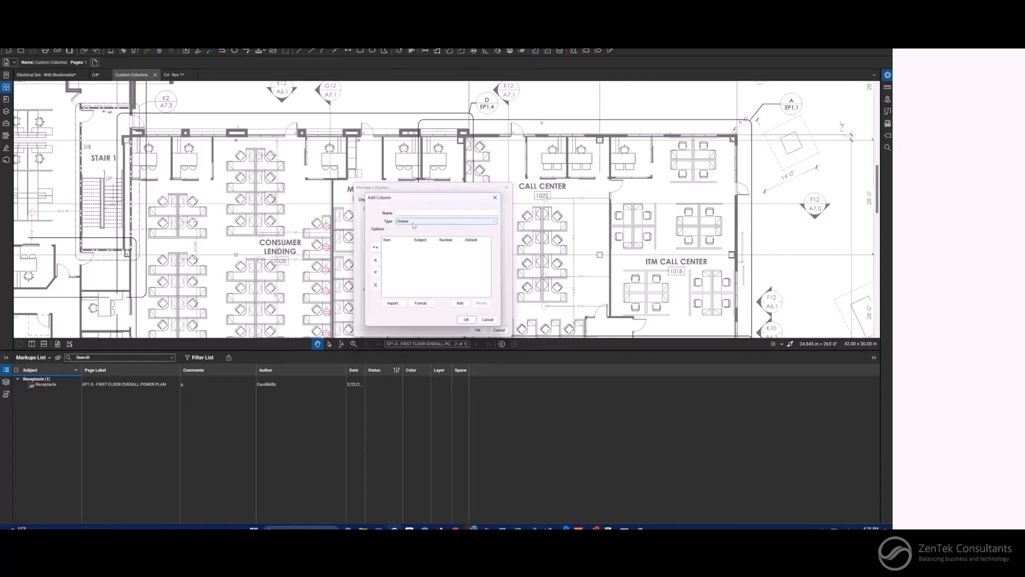
left_click(458, 303)
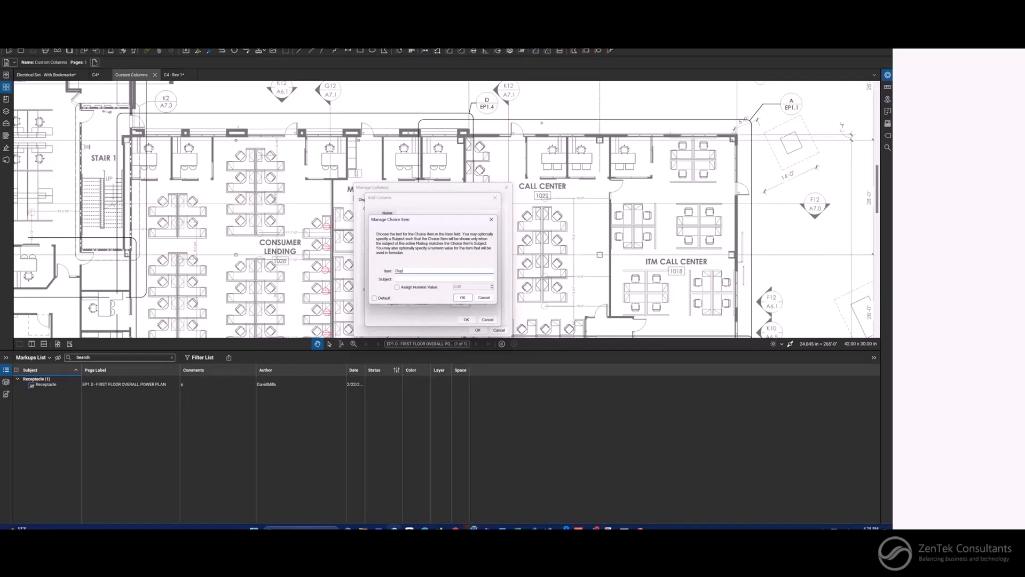
left_click(414, 279)
type("Rece")
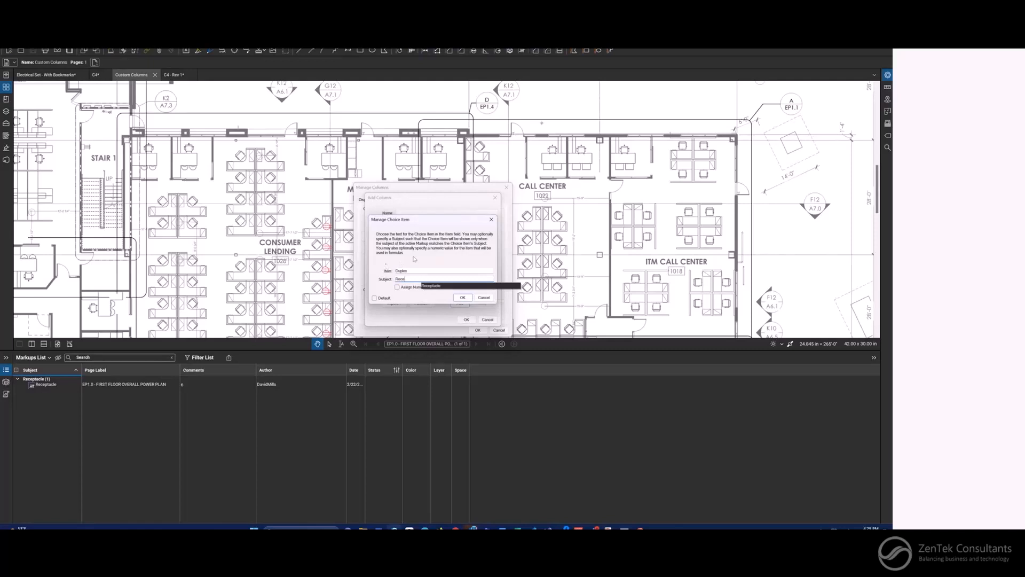
left_click(431, 287)
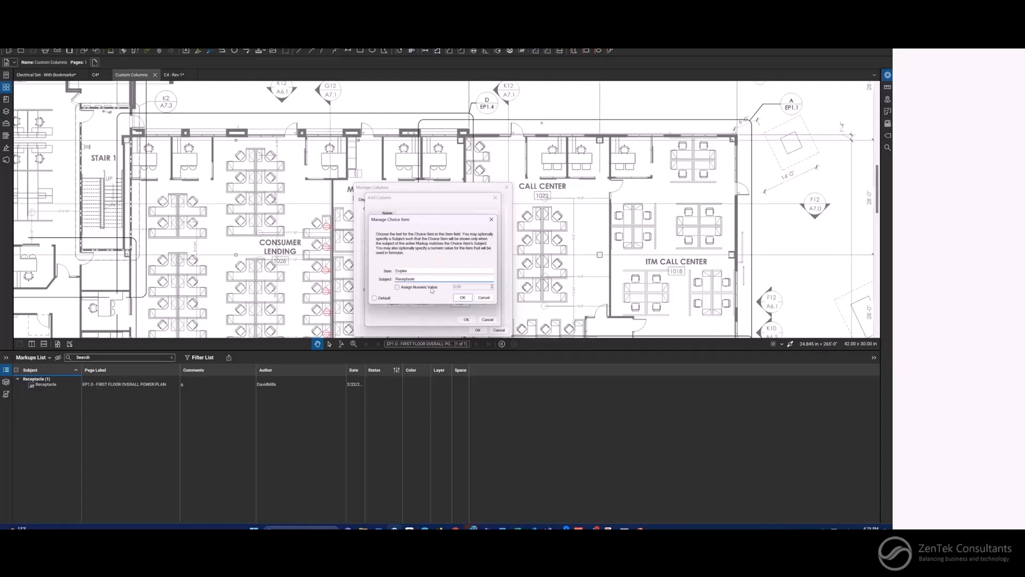
left_click(414, 272)
left_click(404, 289)
double_click(461, 288)
type("20")
left_click(462, 298)
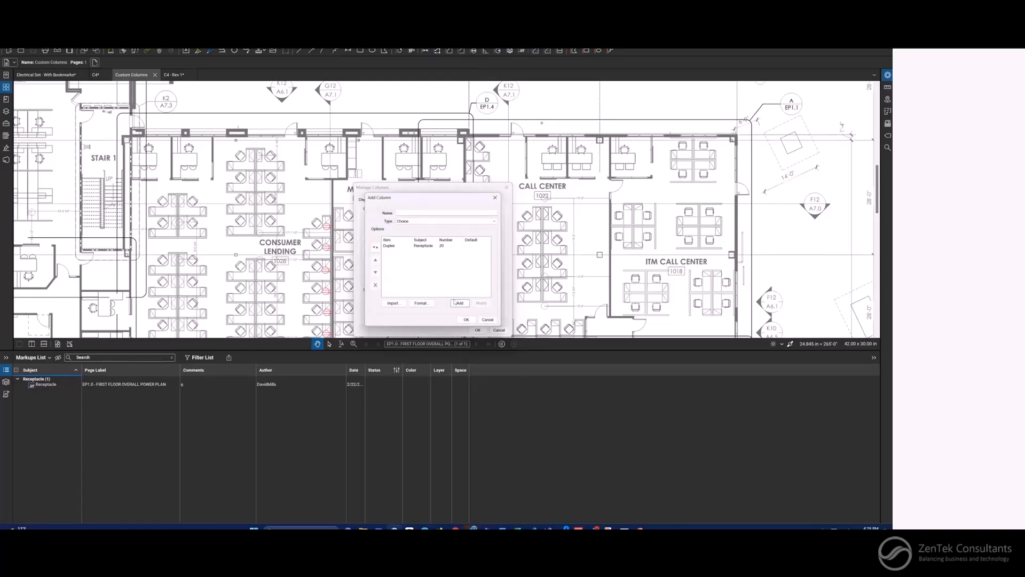
- Add the choice item Quad with subject Receptacle and numeric value 40
left_click(463, 305)
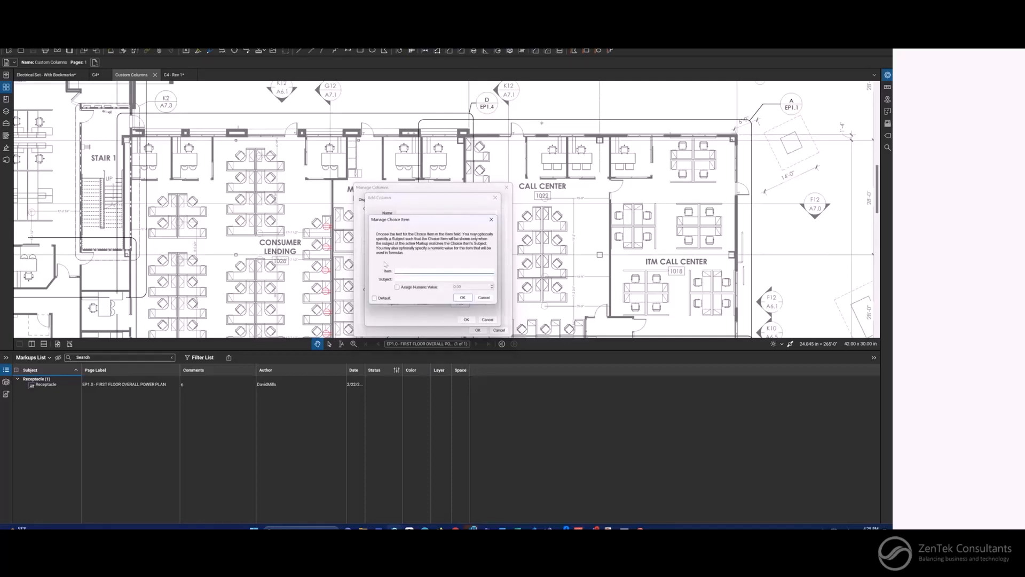
type("Quad")
key("Tab")
type("Rec")
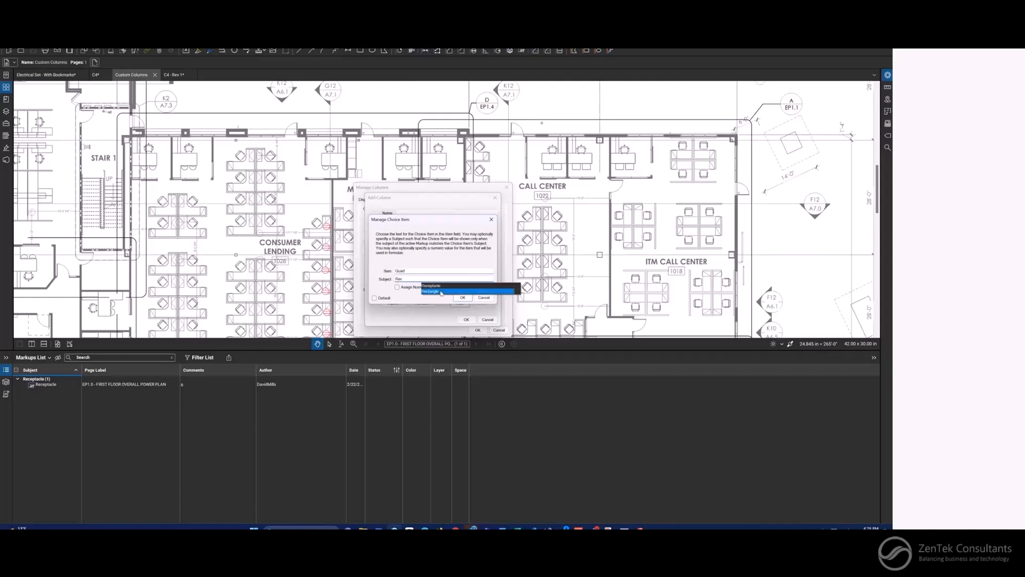
left_click(431, 285)
left_click(396, 287)
left_click(467, 285)
double_click(467, 286)
type("40")
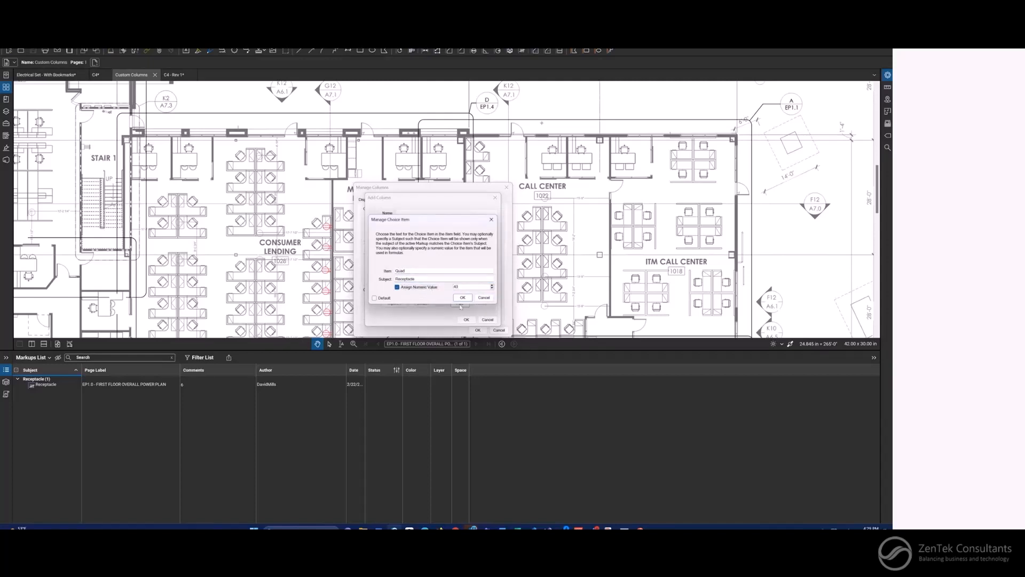
left_click(463, 298)
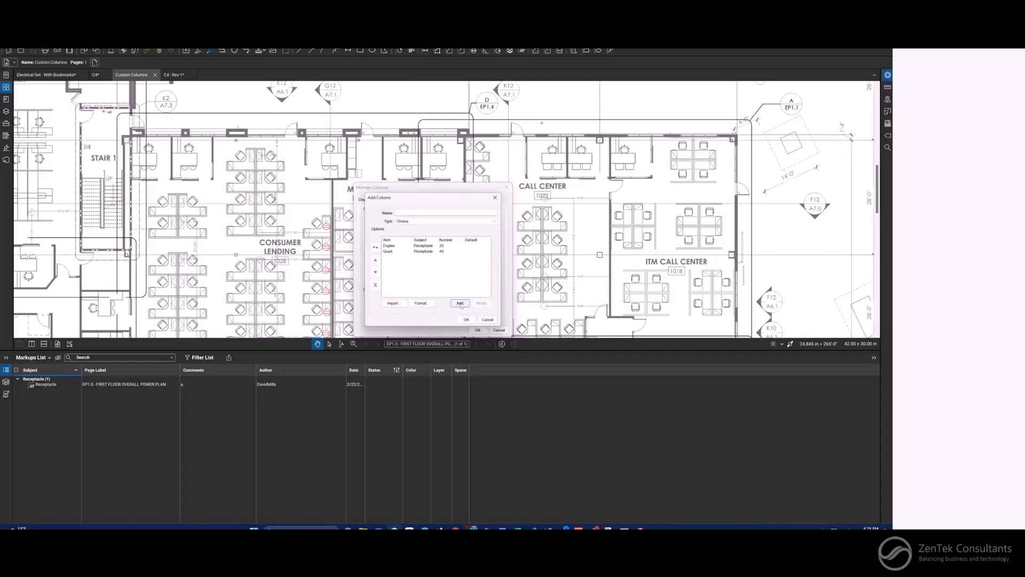
- Add the choice item Duplex with USB with subject Receptacle and numeric value 35
left_click(460, 304)
type("Duplex")
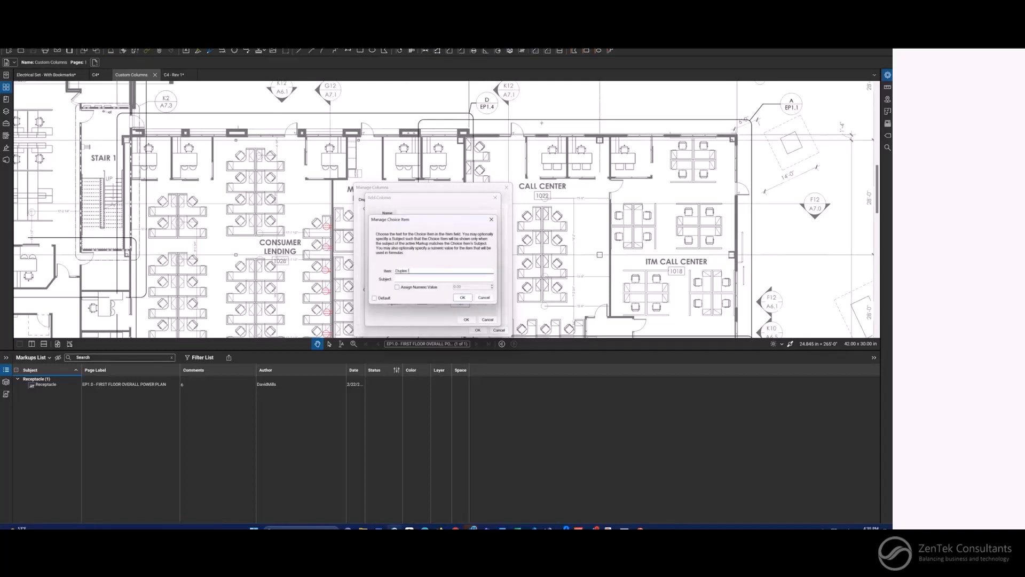
type(" with USB")
left_click(415, 278)
type("$")
left_click(397, 287)
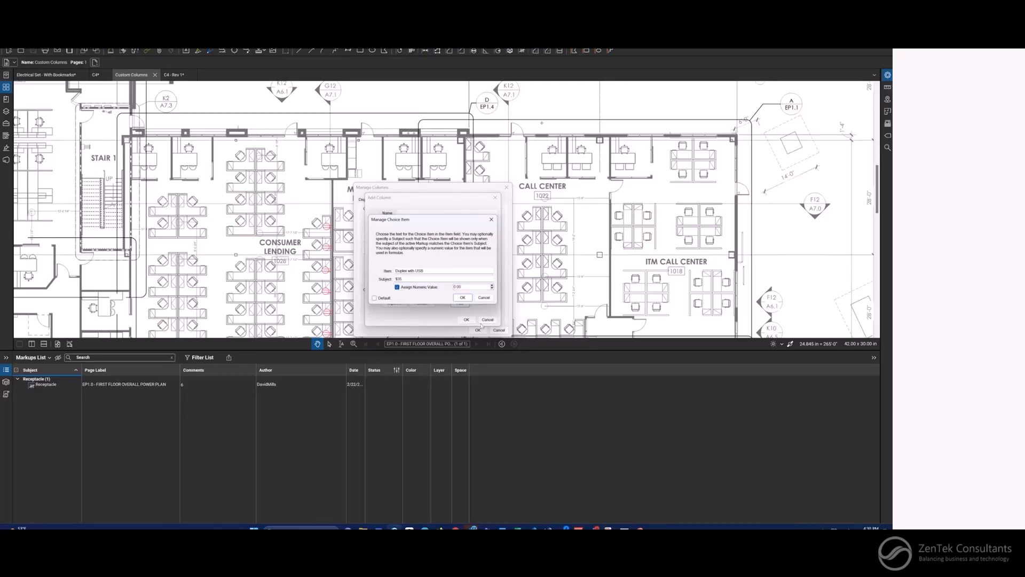
triple_click(427, 277)
type("Re")
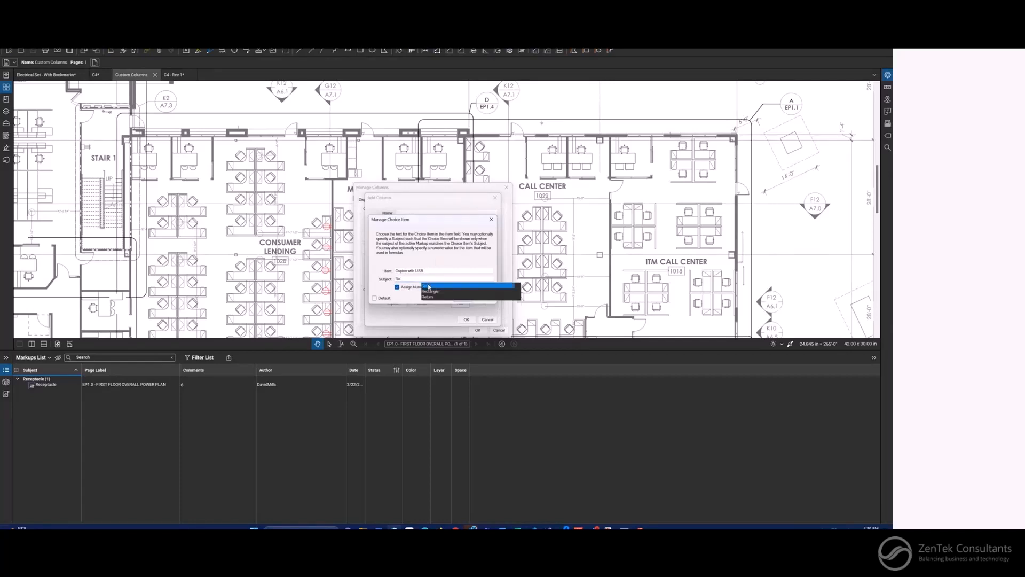
left_click(429, 287)
left_click_drag(465, 287, 438, 295)
type("35")
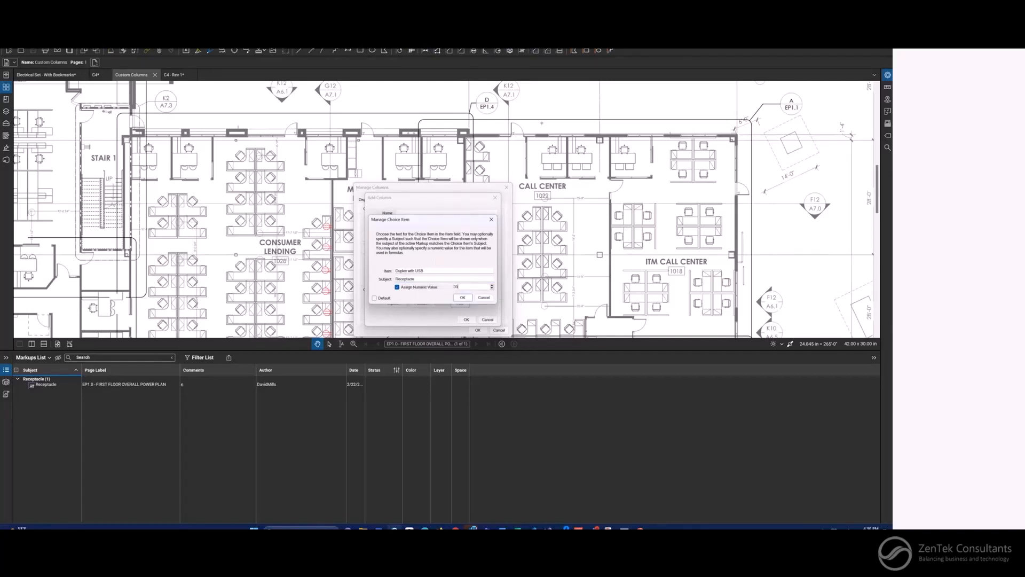
left_click(462, 298)
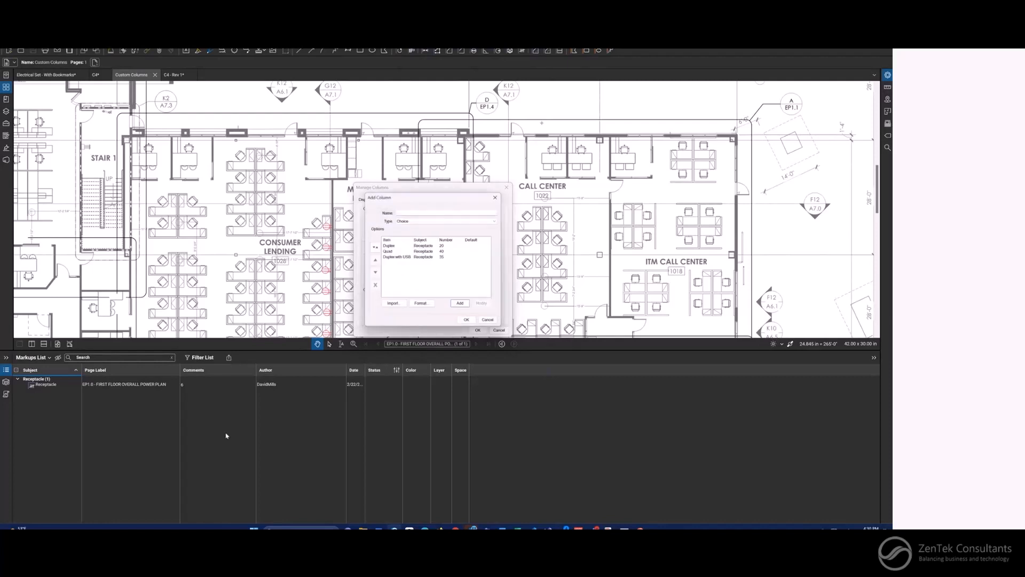
- Name the Choice-type column Option and save it
left_click(430, 258)
left_click(412, 212)
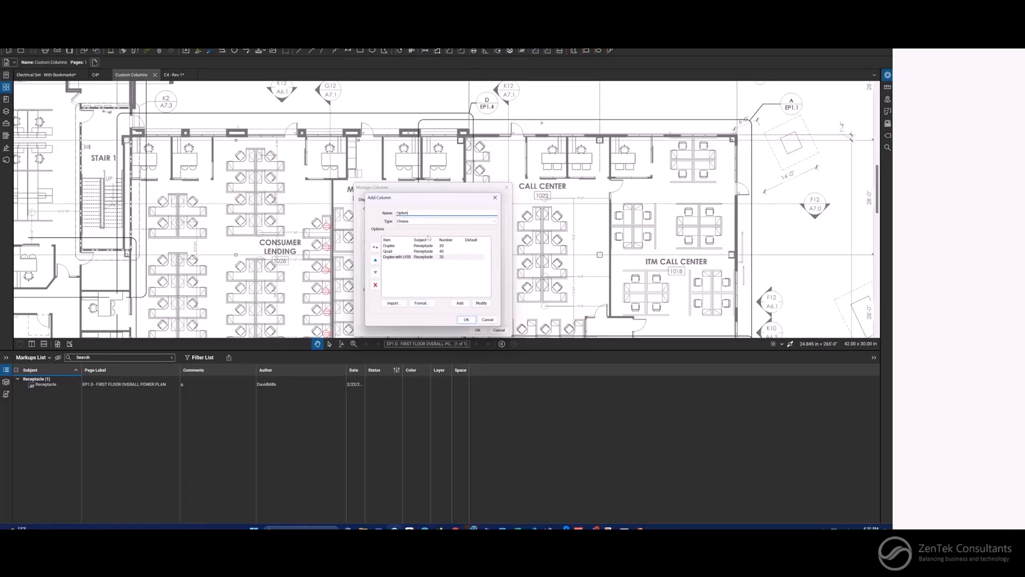
left_click(462, 320)
left_click(467, 319)
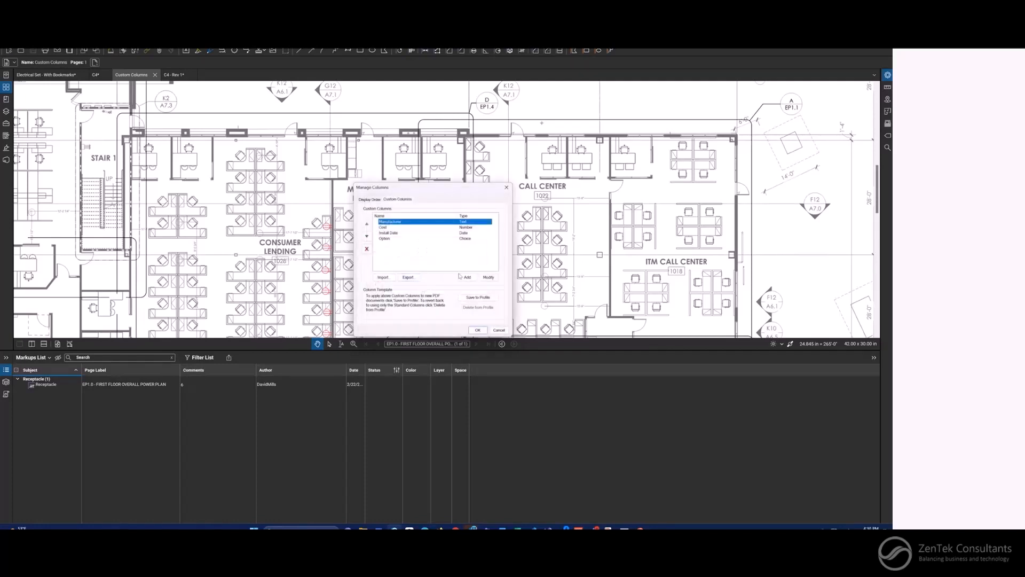
- Add a Checkmark-type custom column named Ordered, with Unchecked as the default
left_click(460, 277)
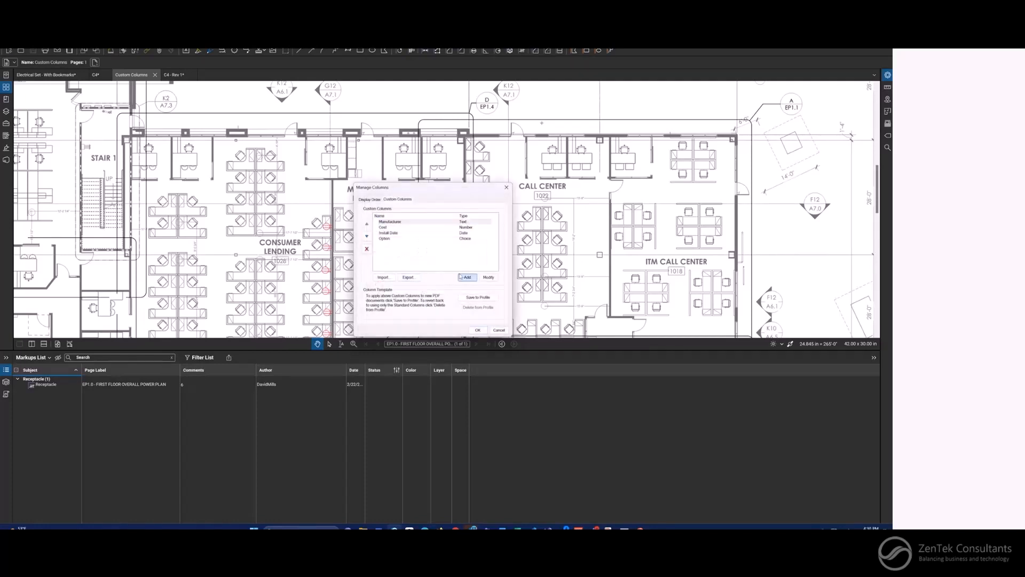
left_click(403, 220)
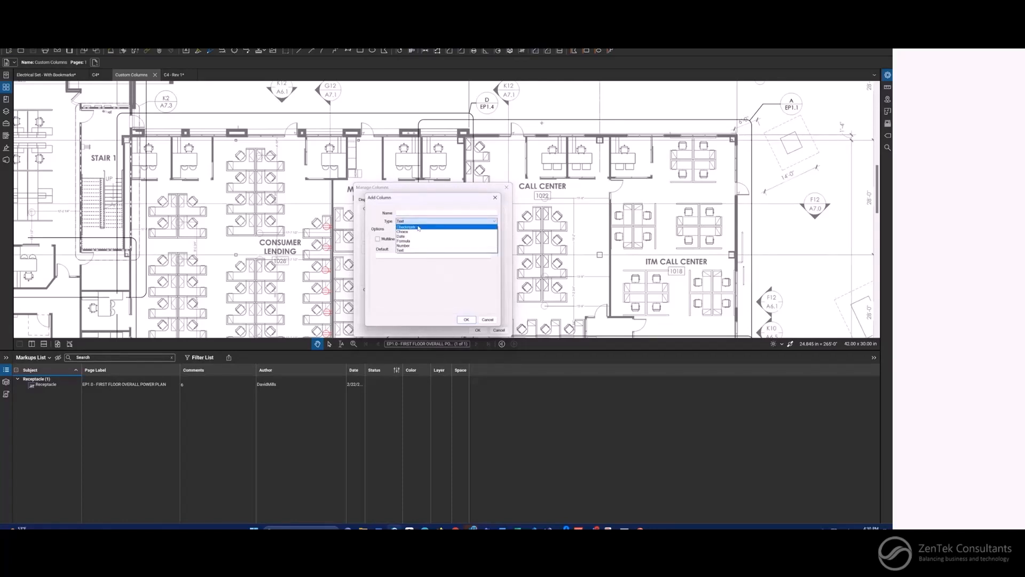
left_click(418, 227)
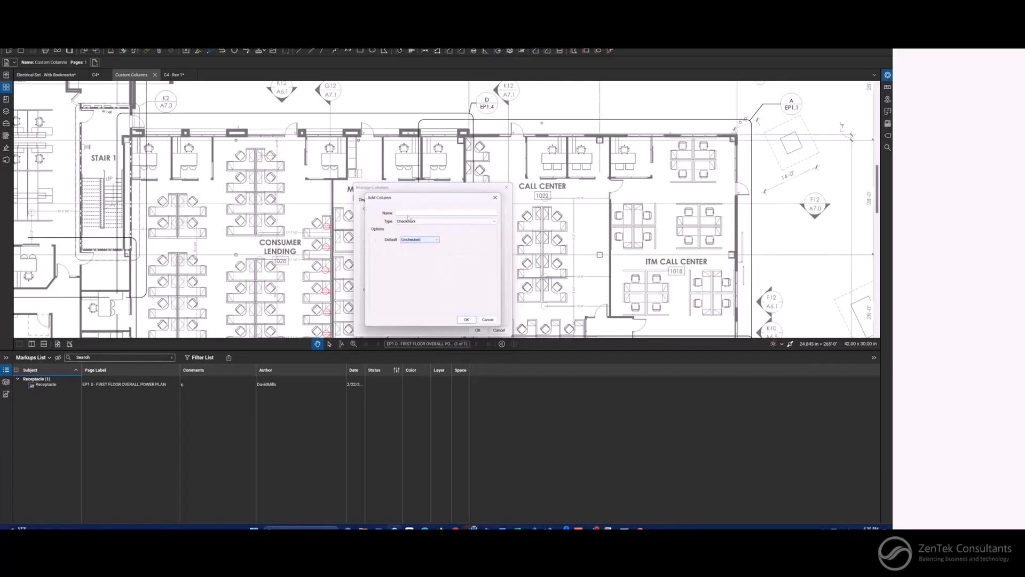
left_click(403, 212)
type("P")
left_click(466, 319)
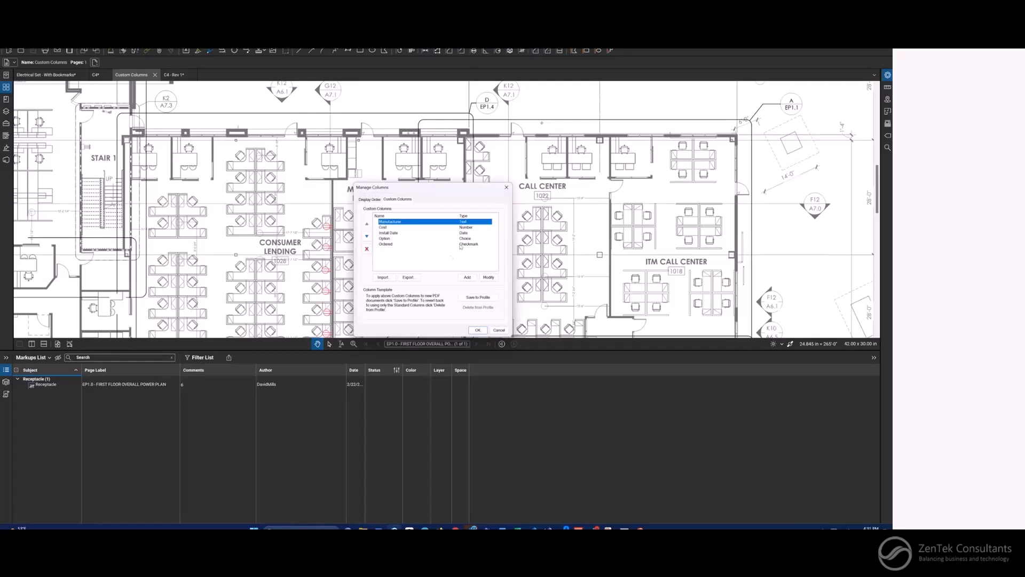
left_click(460, 245)
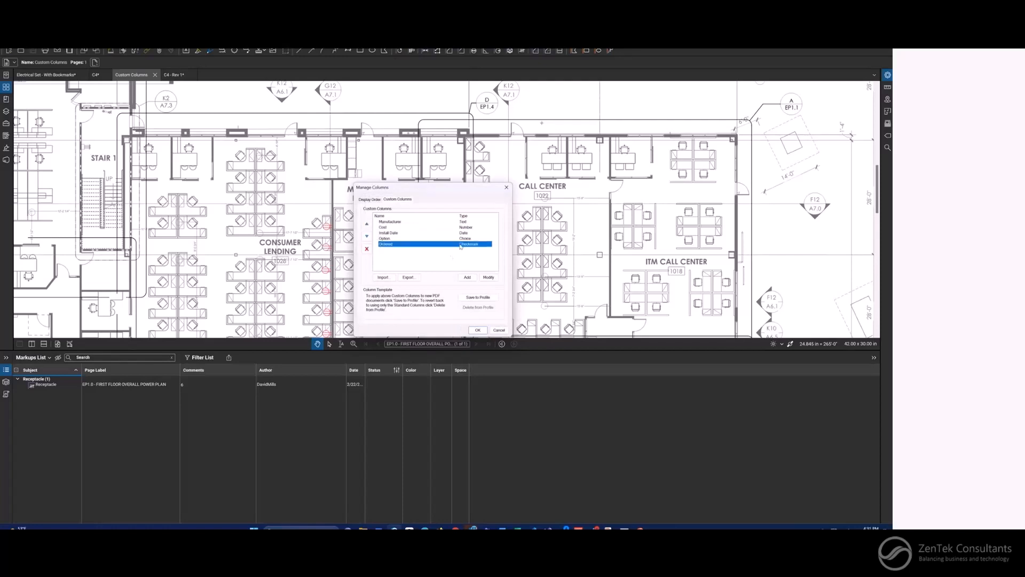
left_click(412, 221)
left_click(489, 277)
left_click(487, 319)
- Rename the Cost column as Installation Cost
left_click(382, 228)
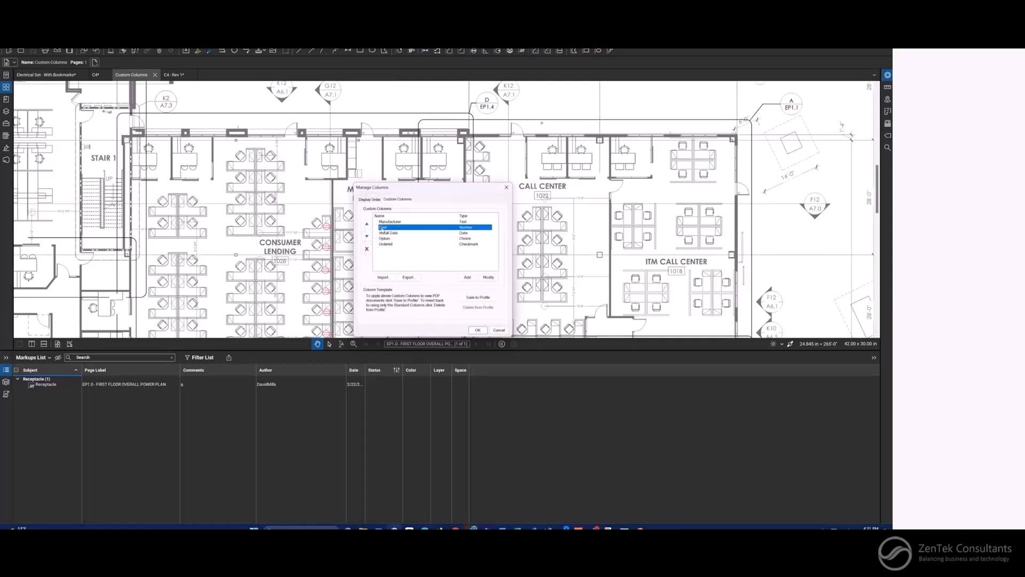
double_click(381, 228)
key("Home")
type("Installation")
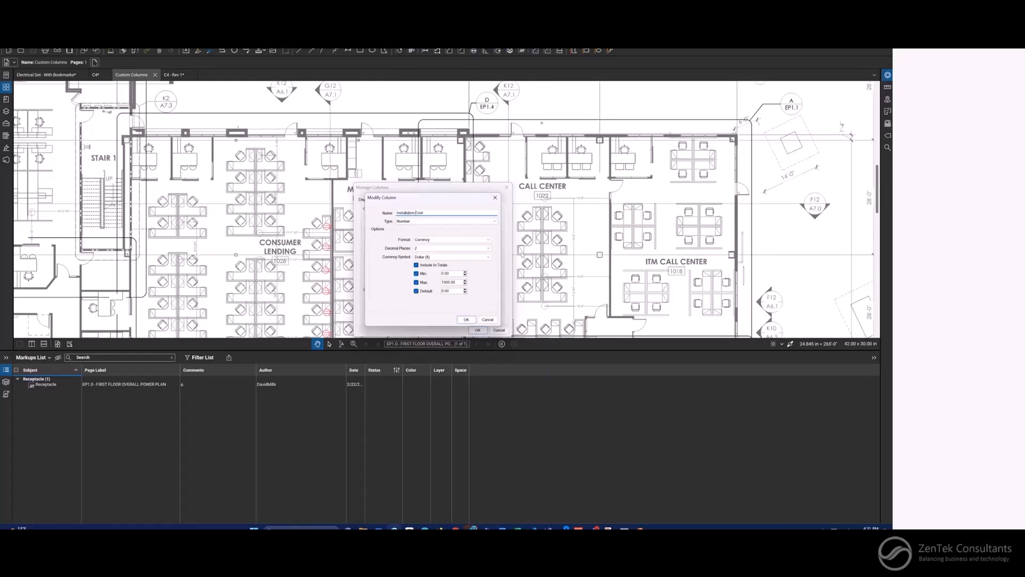
left_click(467, 319)
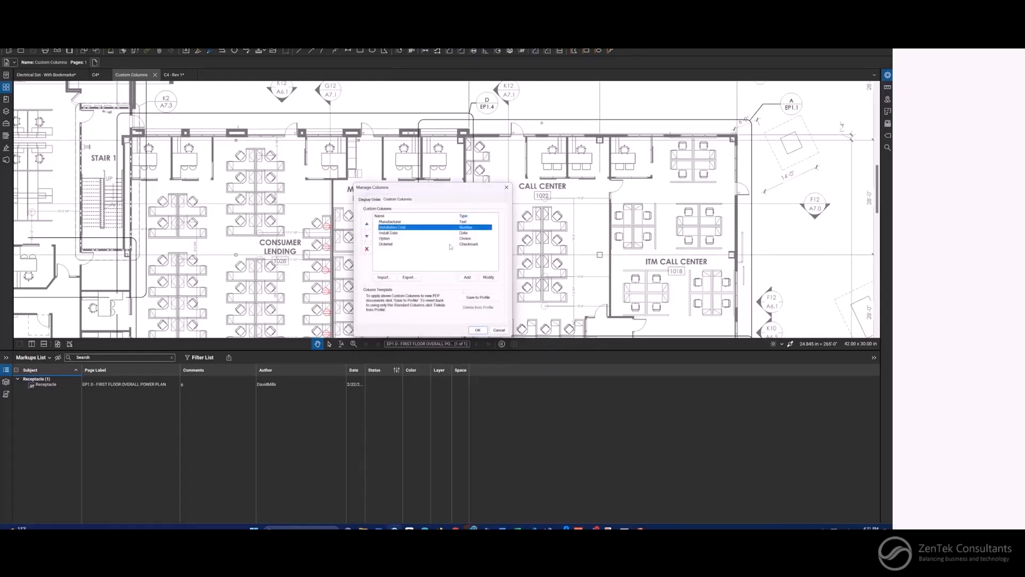
- Start a Formula-type custom column and name it Total Cost
left_click(443, 259)
left_click(466, 278)
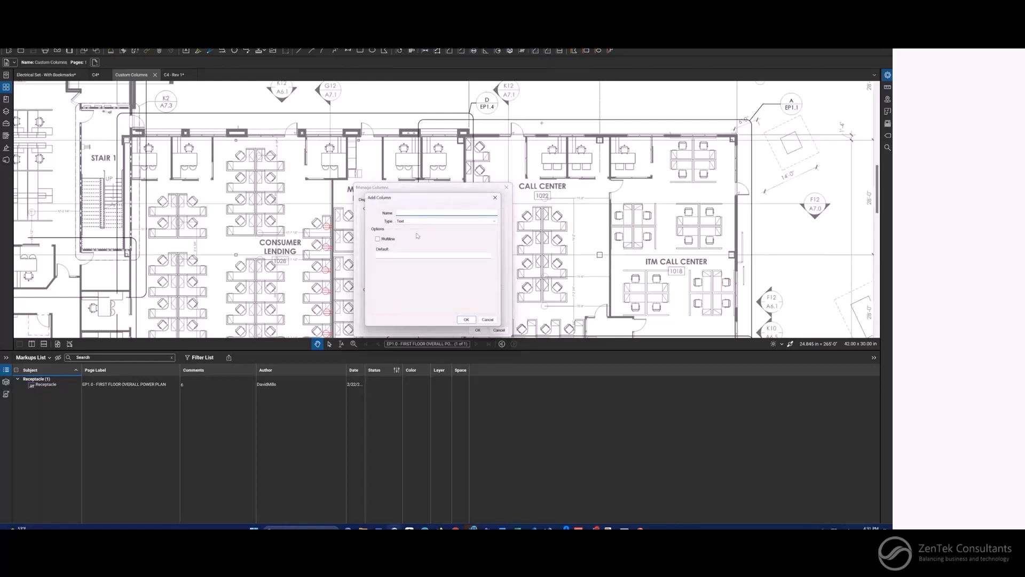
left_click(405, 223)
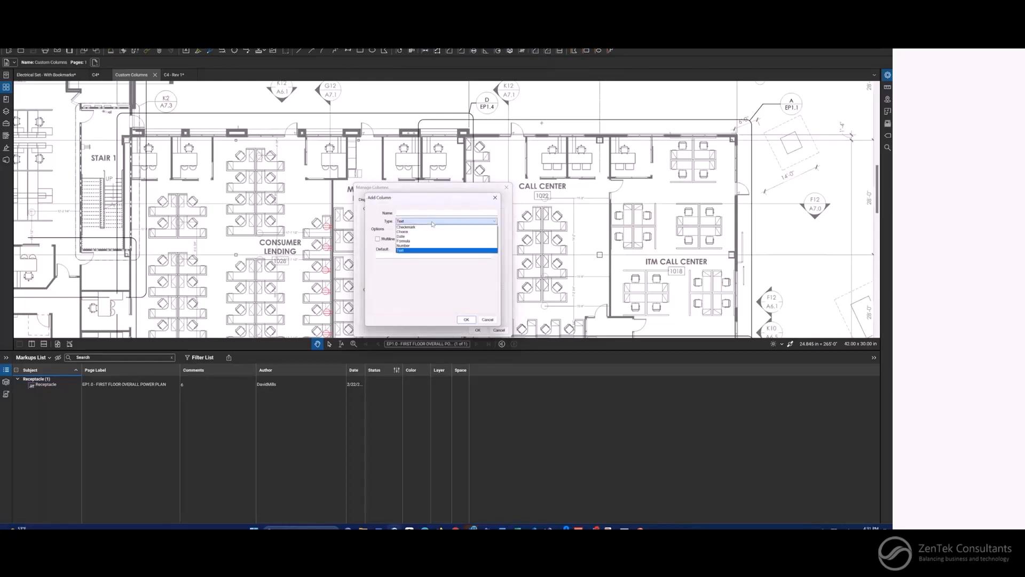
left_click(404, 241)
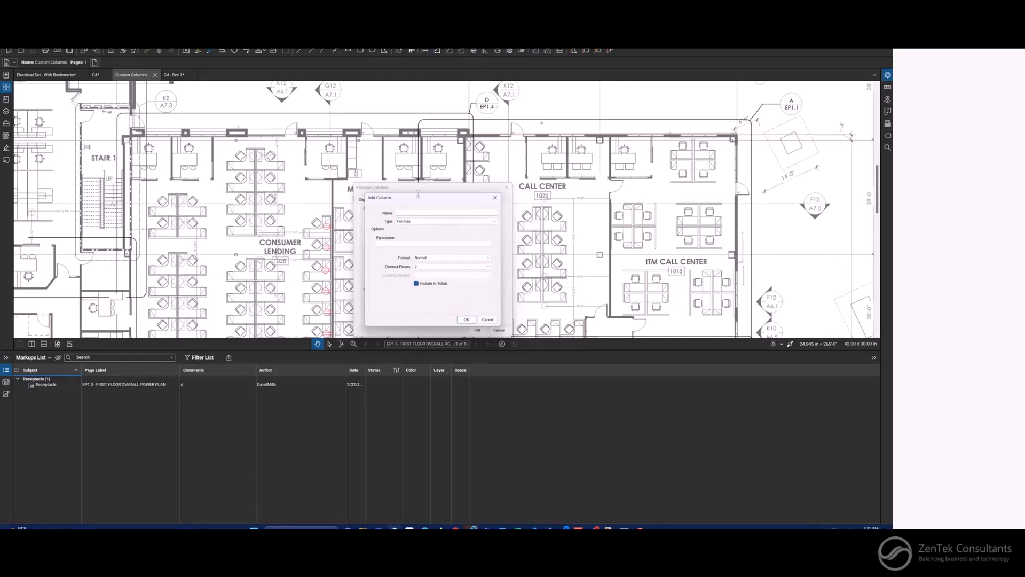
left_click(405, 213)
- Set the Total Cost expression to Count * ([Installation Cost] + Option), using the available formula variables
left_click(385, 243)
type("A")
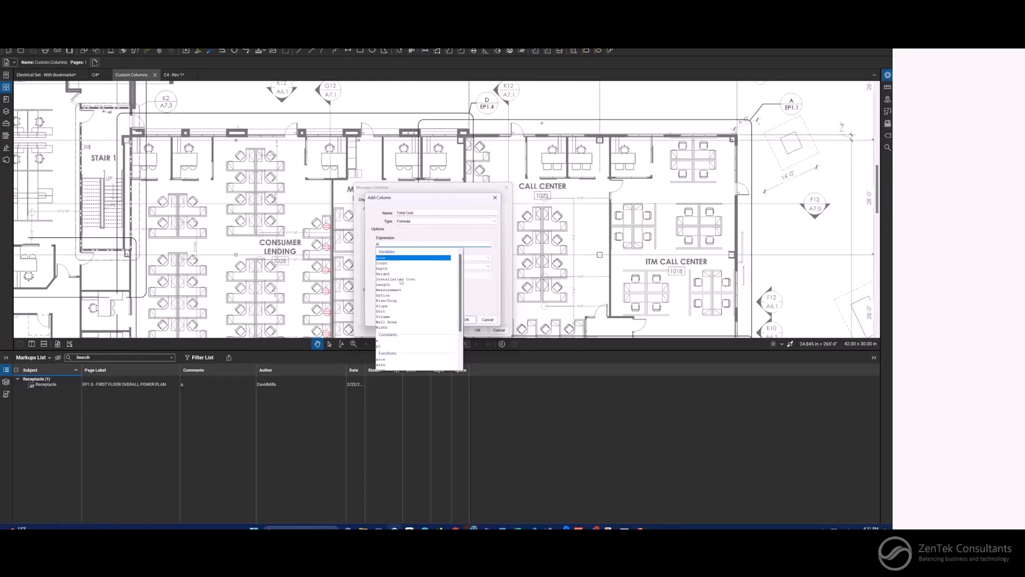
scroll(401, 283, "down", 3)
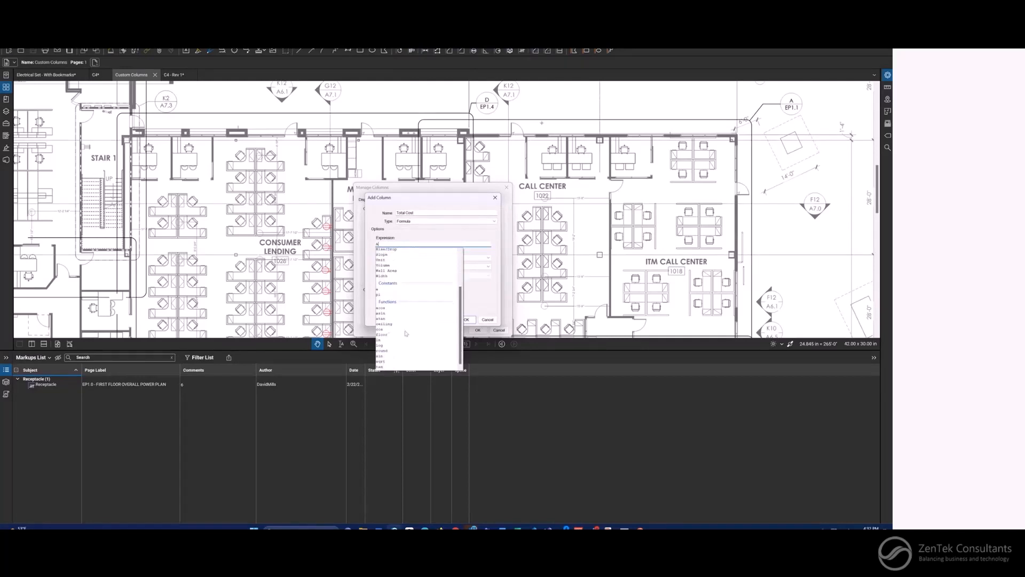
scroll(397, 323, "up", 3)
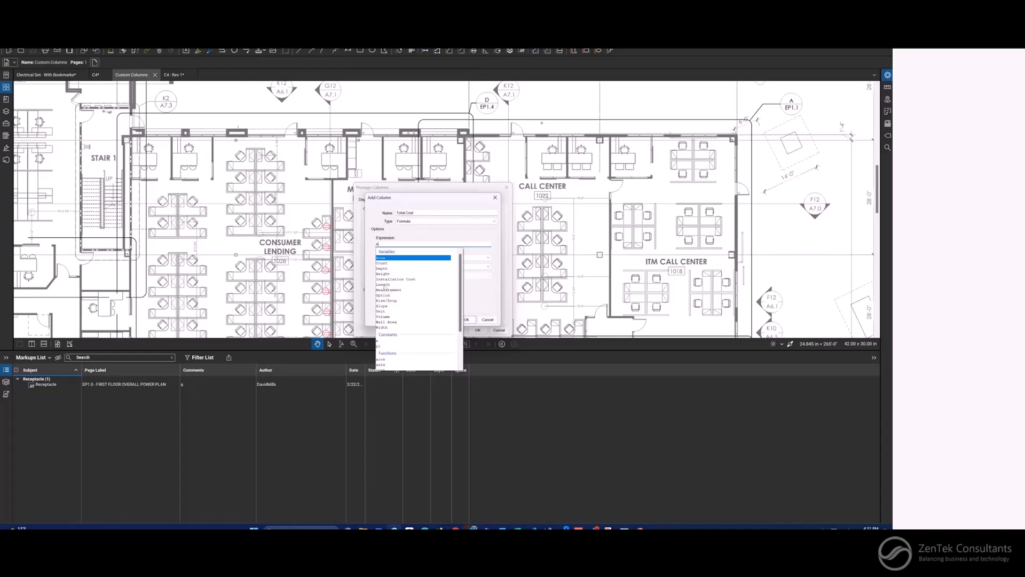
left_click(383, 264)
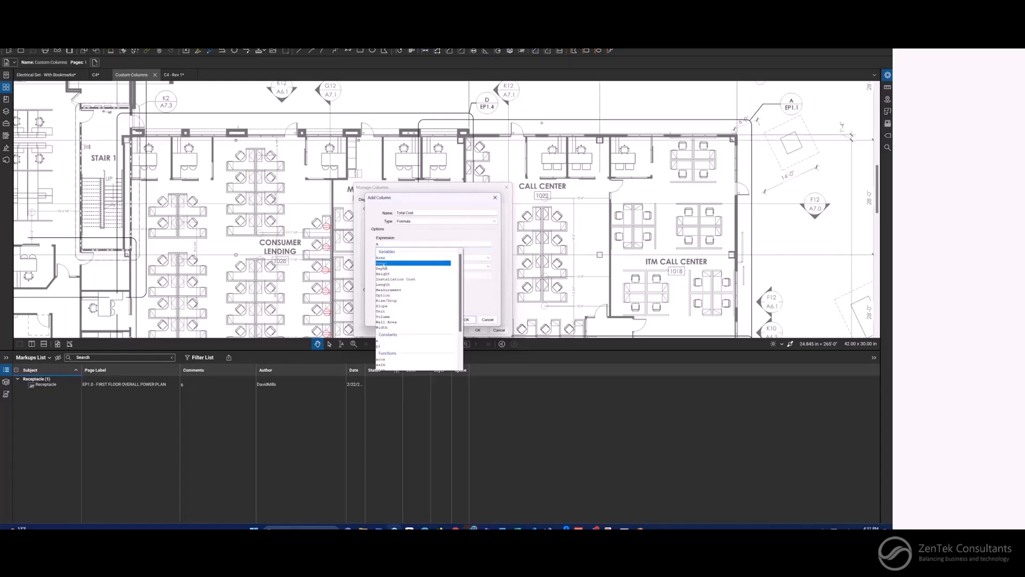
double_click(383, 264)
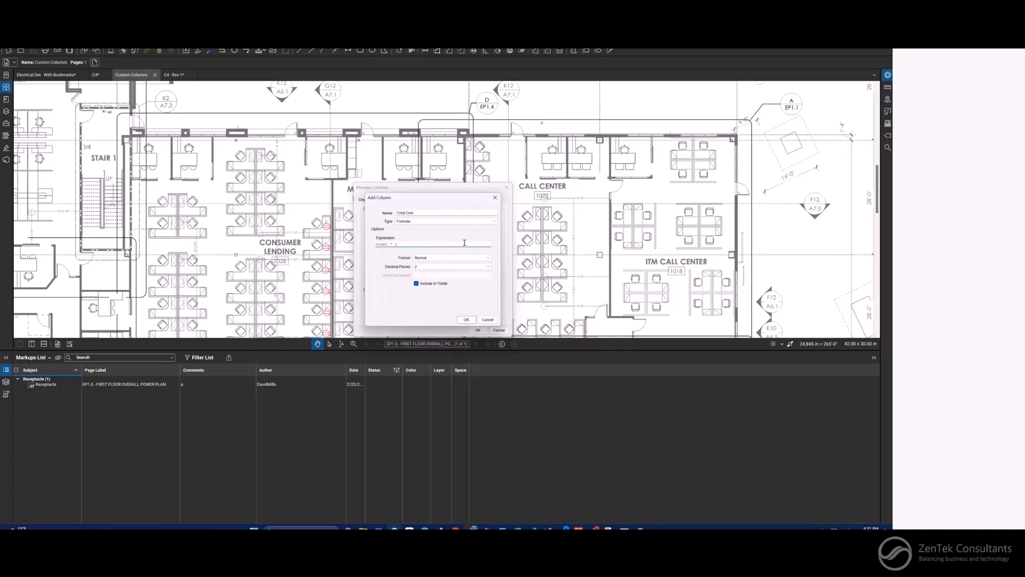
type("* {Instal")
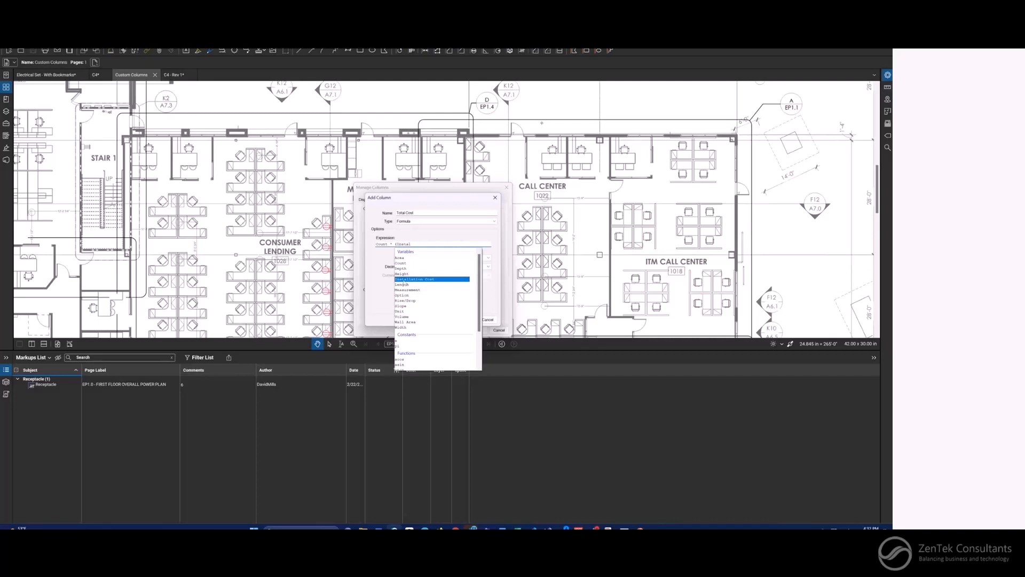
left_click(403, 281)
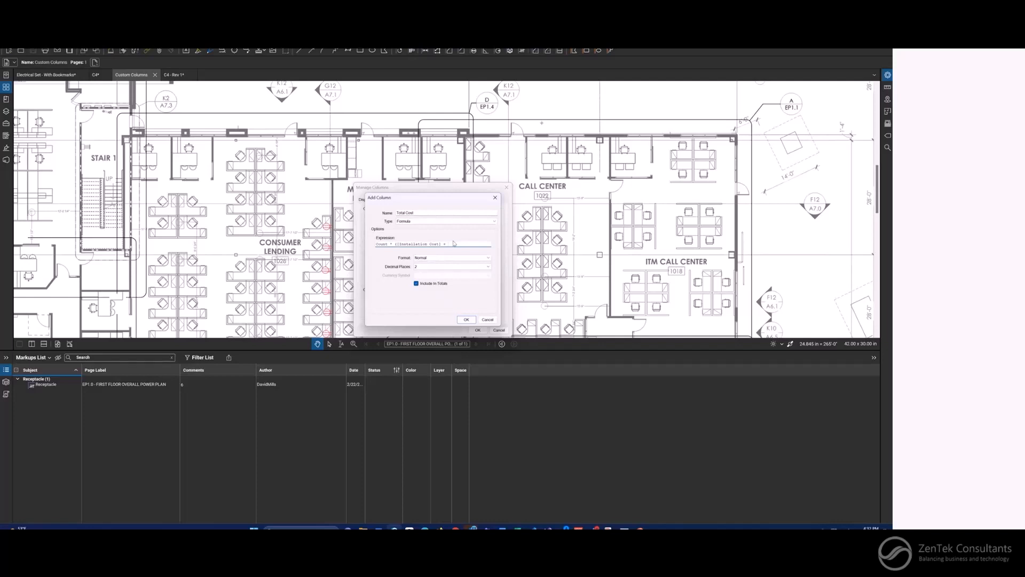
type("C")
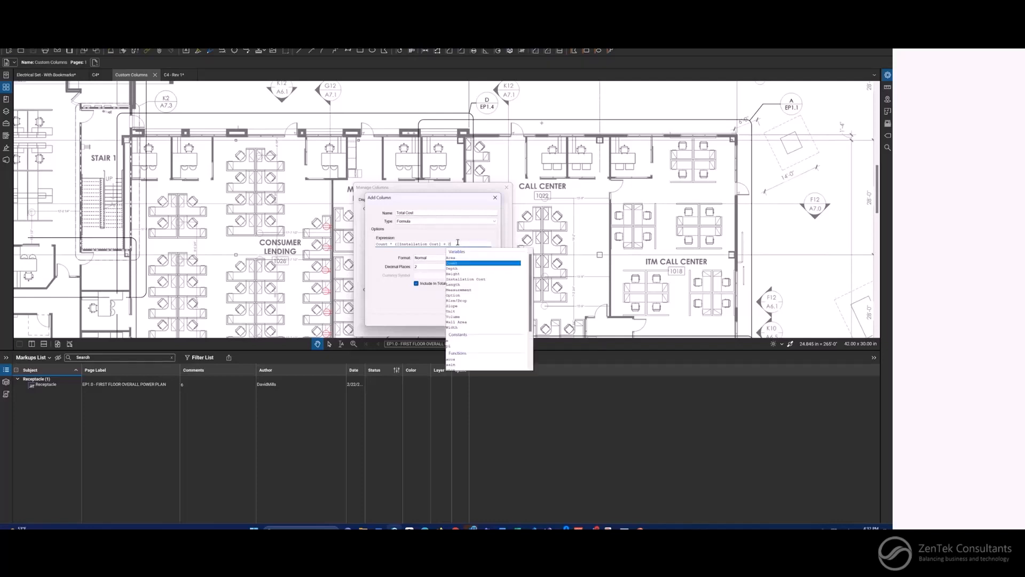
left_click(465, 296)
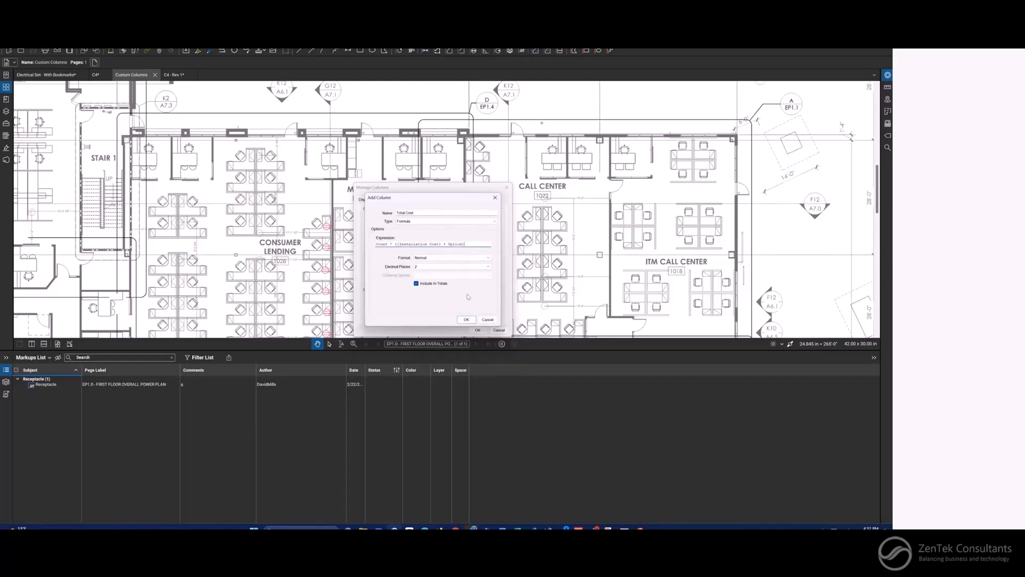
- Set the Total Cost format to Currency and save the formula column
left_click(425, 258)
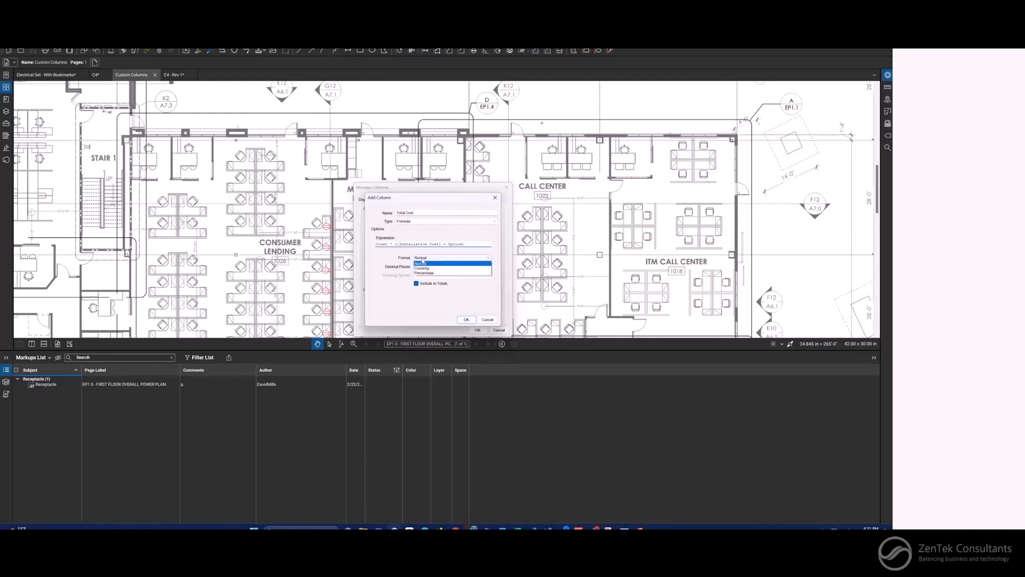
left_click(422, 268)
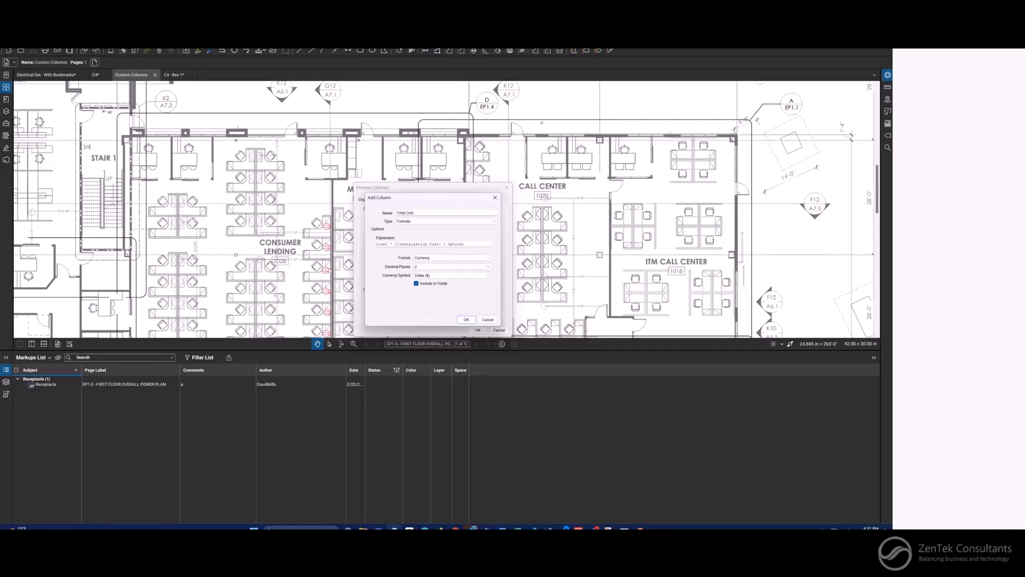
left_click(468, 321)
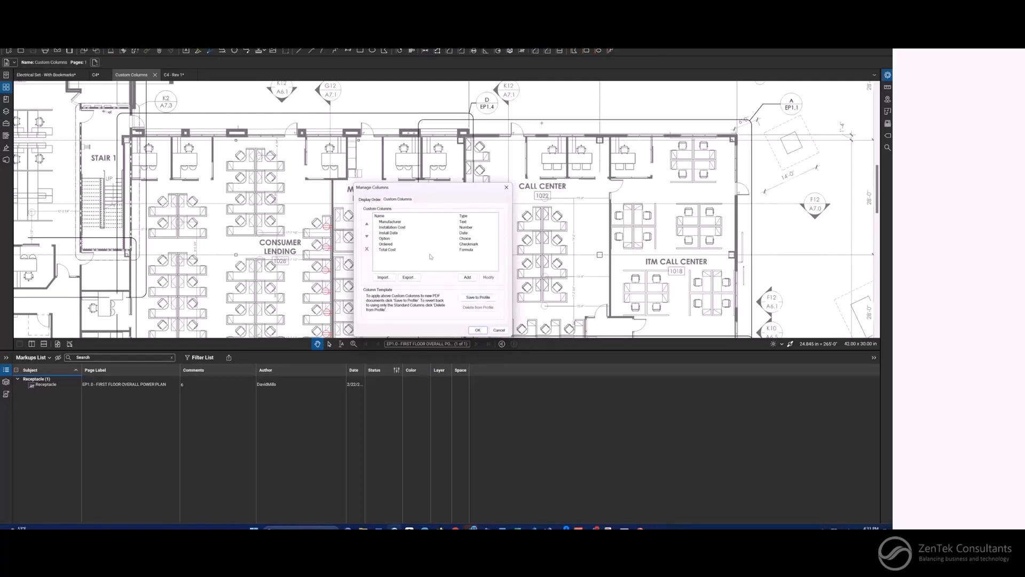
- Save the custom columns to the profile as the template for the current file and all new PDF documents
left_click(478, 297)
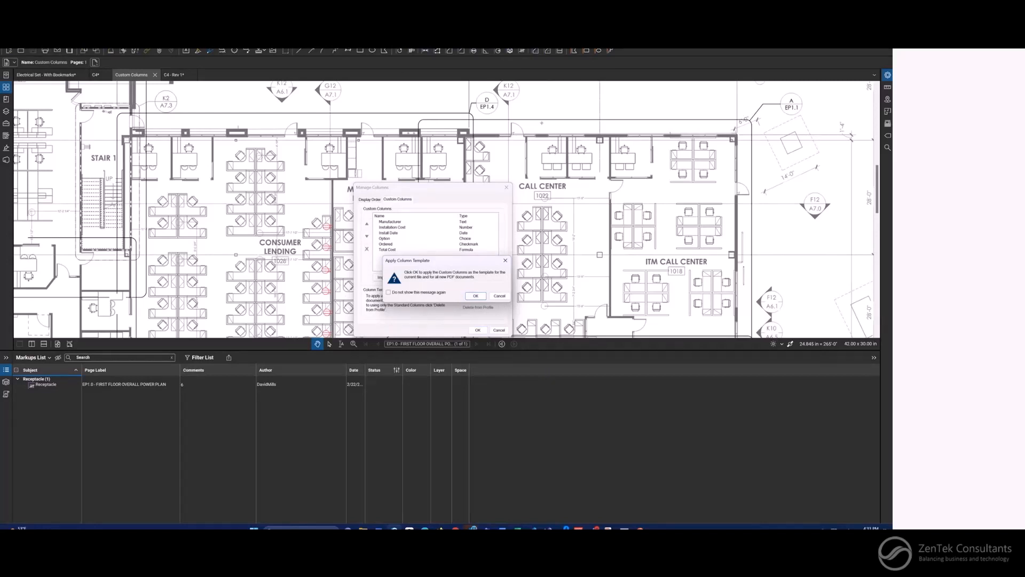
left_click(476, 296)
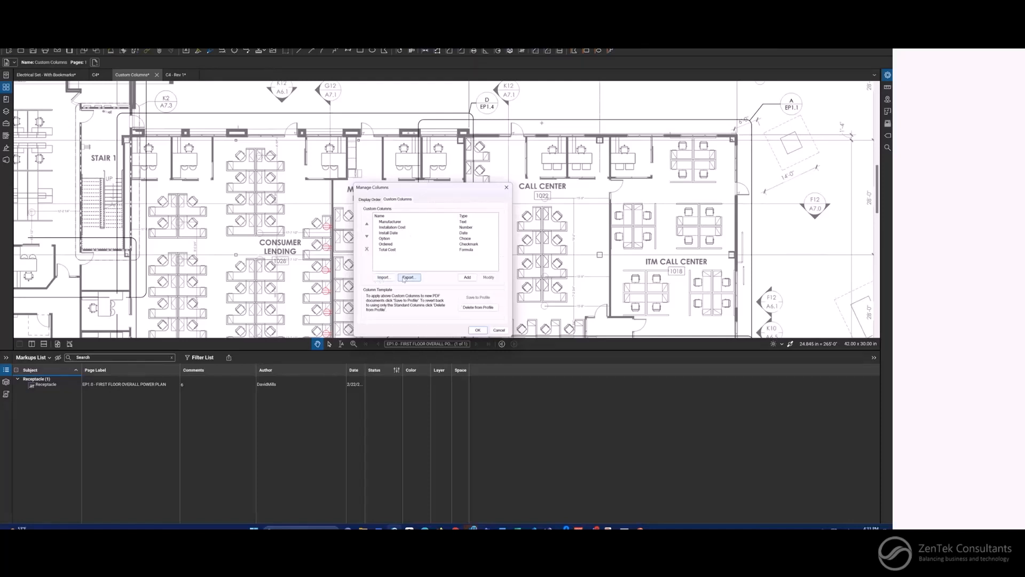
- Examine the default folder path for exporting the custom columns as an XML file, and leave without saving
left_click(406, 277)
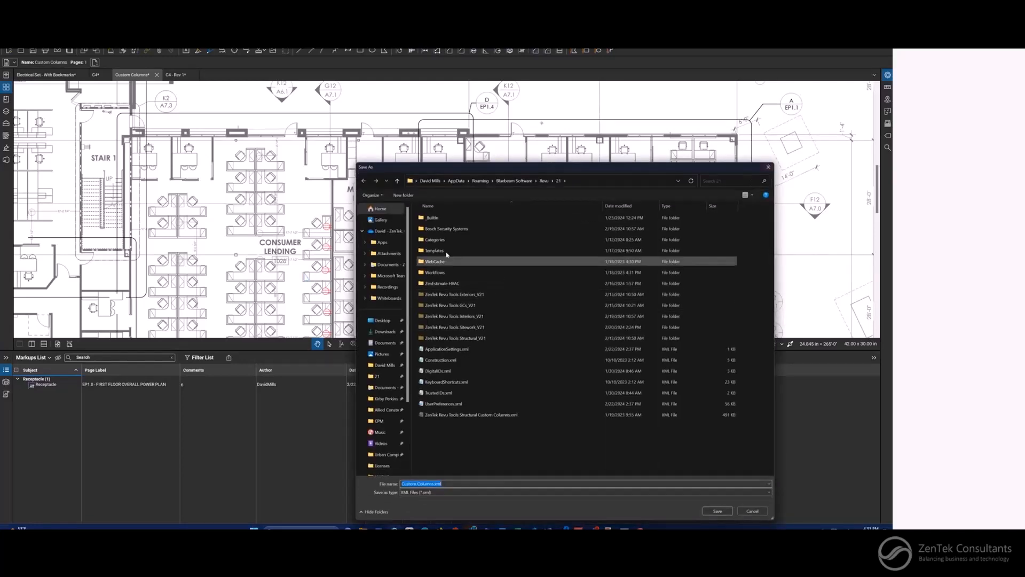
left_click(592, 183)
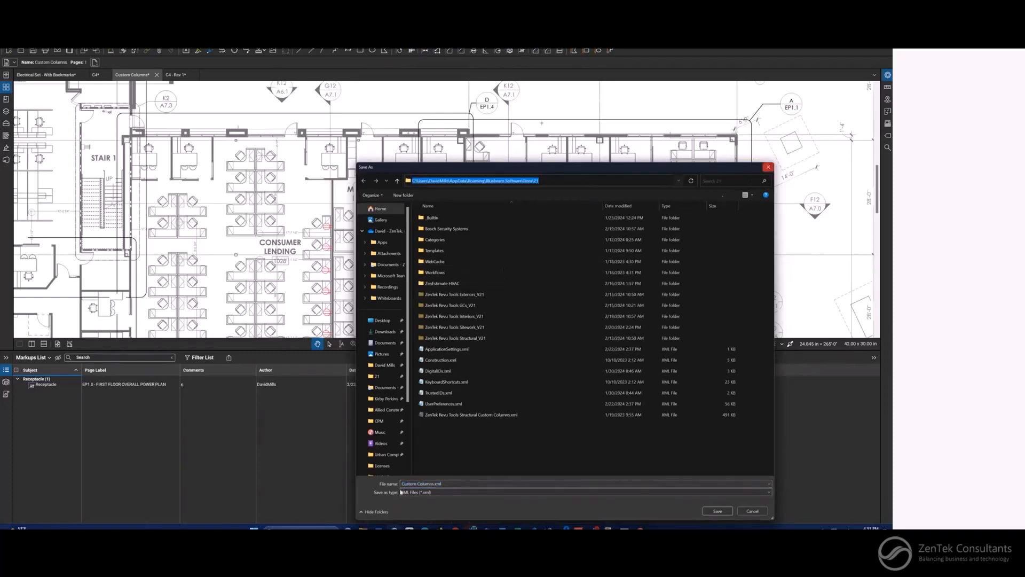
left_click(769, 167)
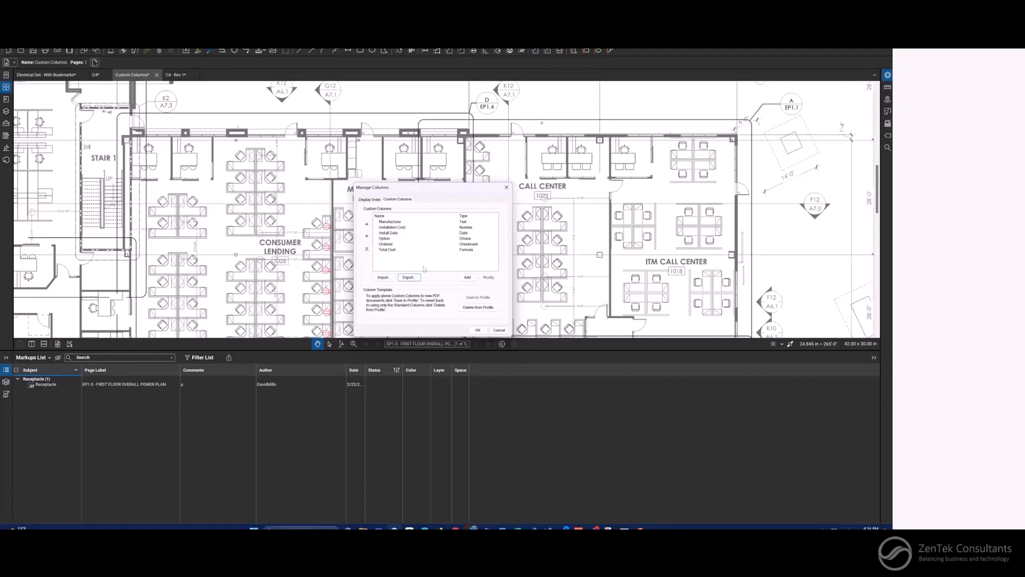
- Delete the custom column template from the profile and accept the column management settings
left_click(480, 309)
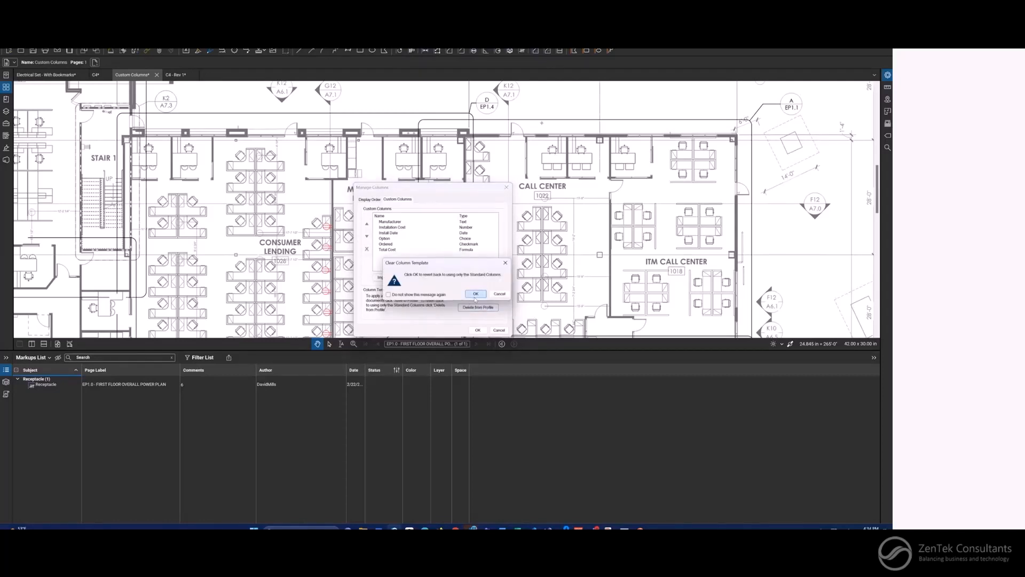
left_click(477, 297)
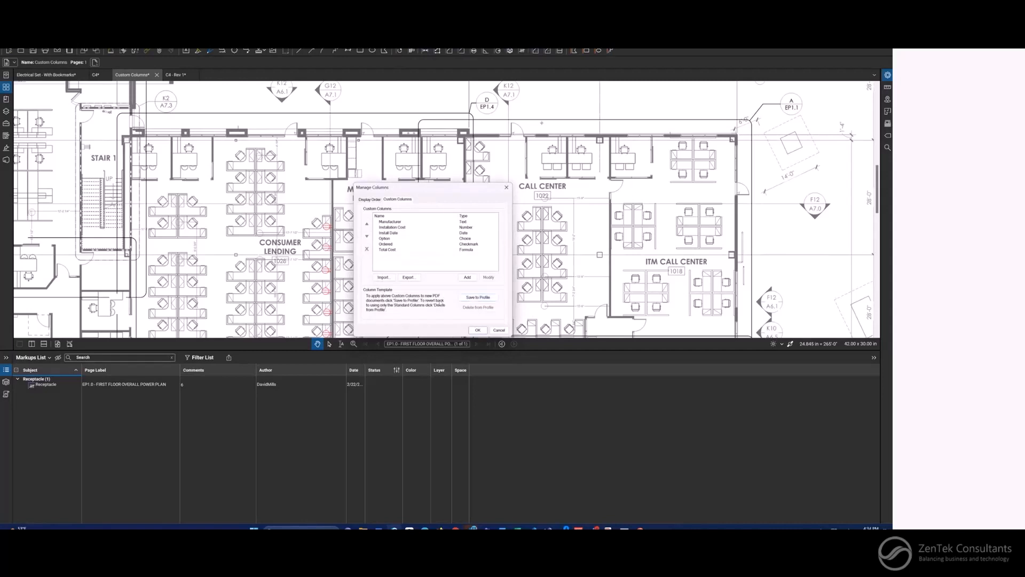
left_click(477, 330)
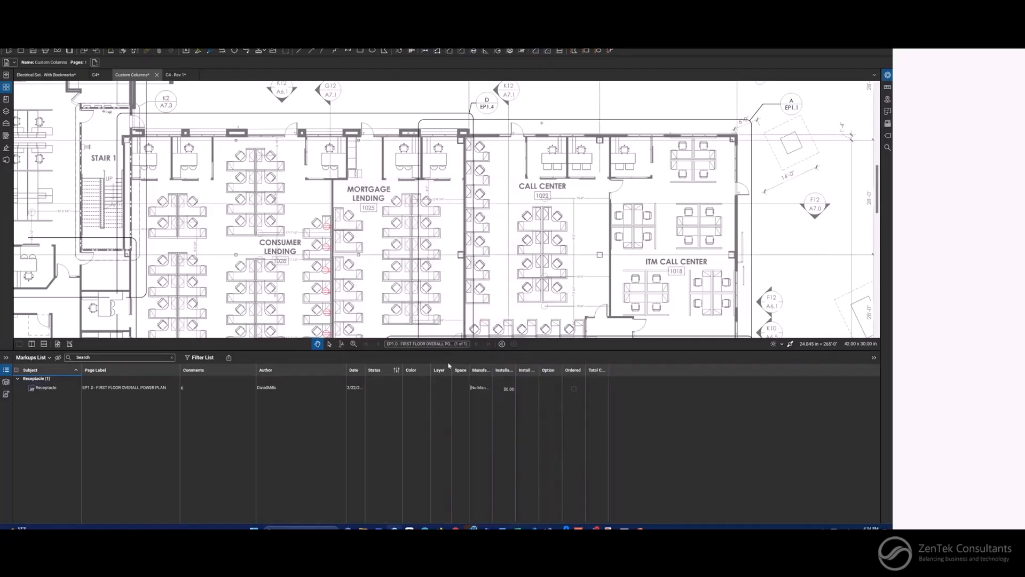
- Hide the Space, Layer, Color, Status, Date, Author and Comments columns in the Markups List
left_click(49, 357)
mouse_move(45, 367)
left_click(71, 464)
left_click(68, 469)
left_click(66, 385)
left_click(66, 379)
left_click(65, 367)
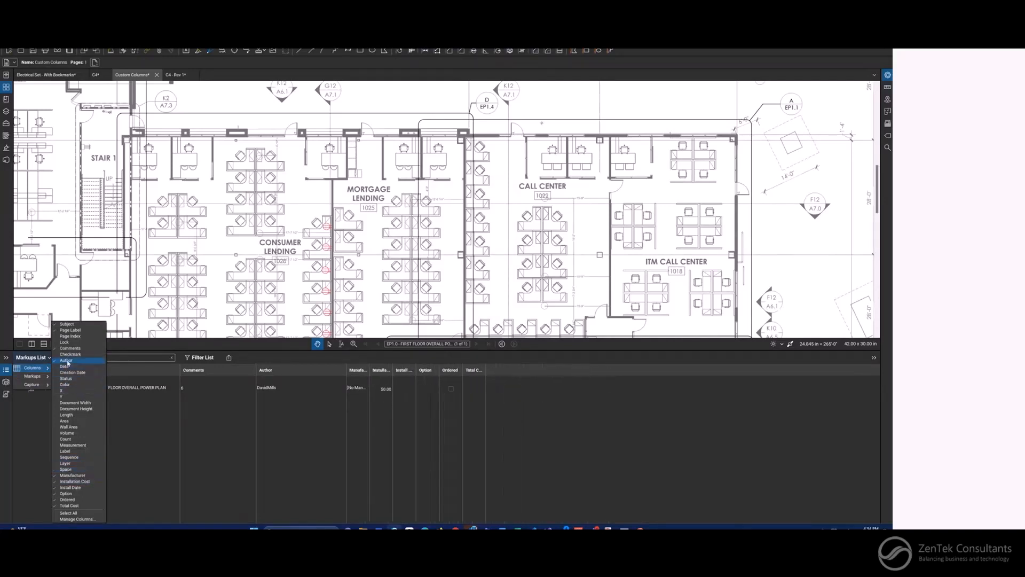
left_click(65, 360)
left_click(70, 348)
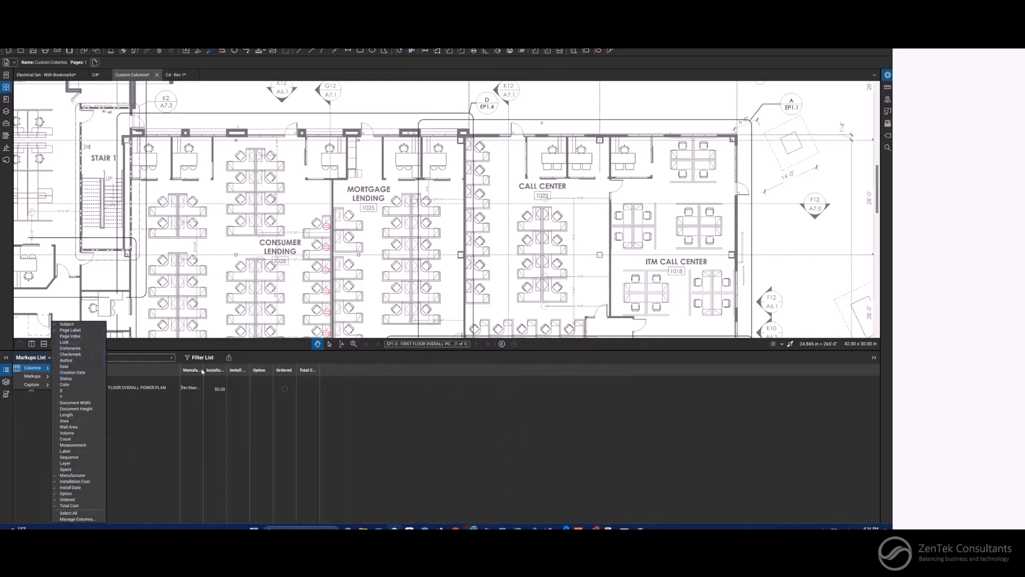
- Sort the Markups List by Installation Cost and widen the custom columns so their full headings fit
left_click(180, 368)
left_click(292, 371)
left_click_drag(295, 373, 573, 372)
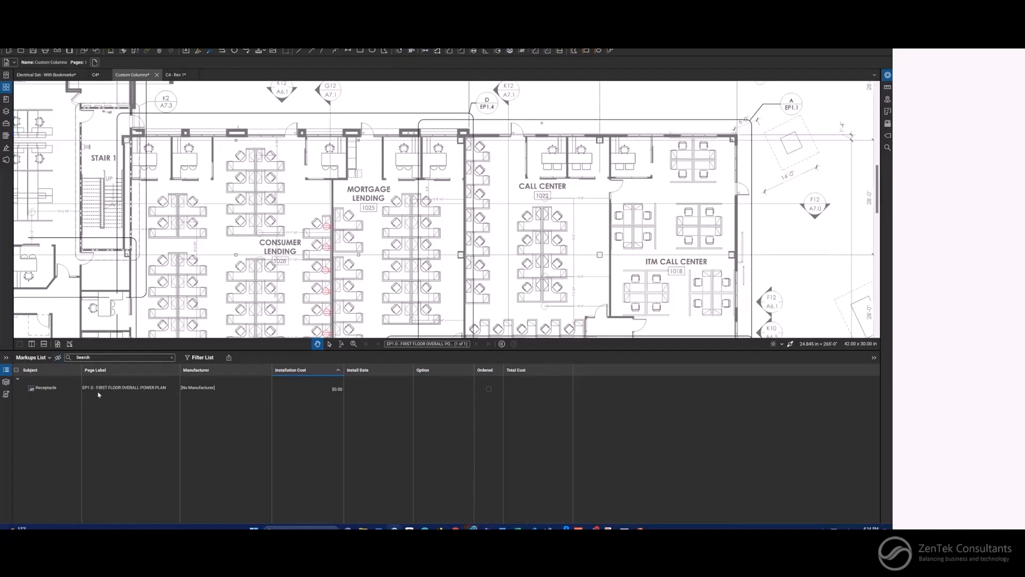
- Fill in the receptacle markup with an Installation Cost of 10, Install Date 2/22/2024 and the Duplex option
scroll(315, 294, "up", 4)
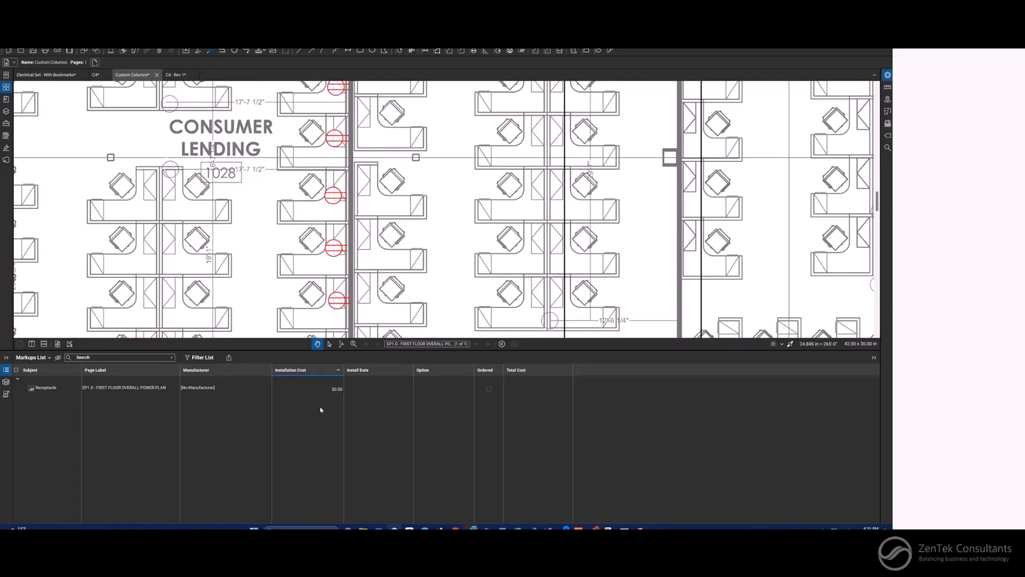
left_click(340, 389)
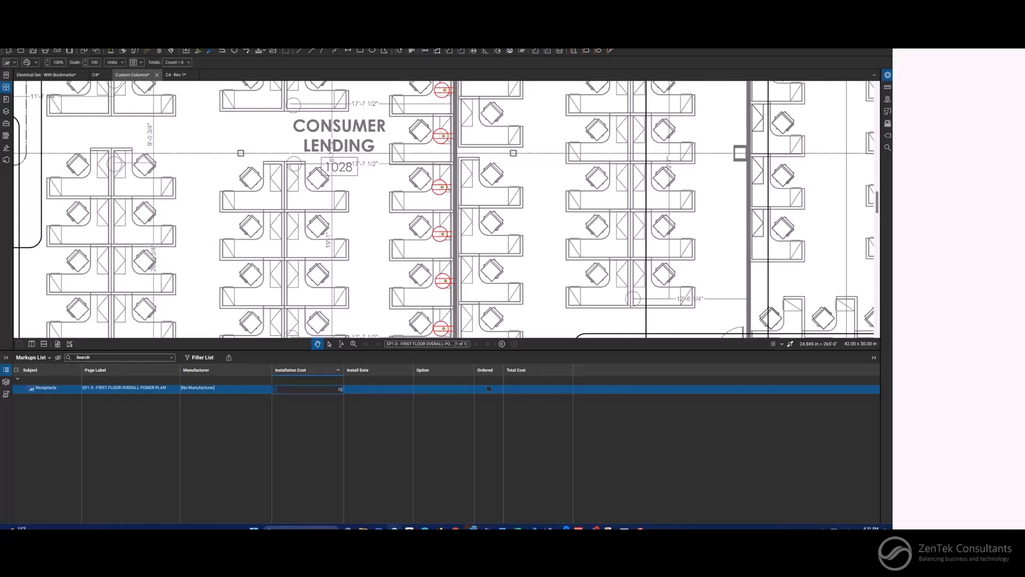
key("Return")
left_click(400, 390)
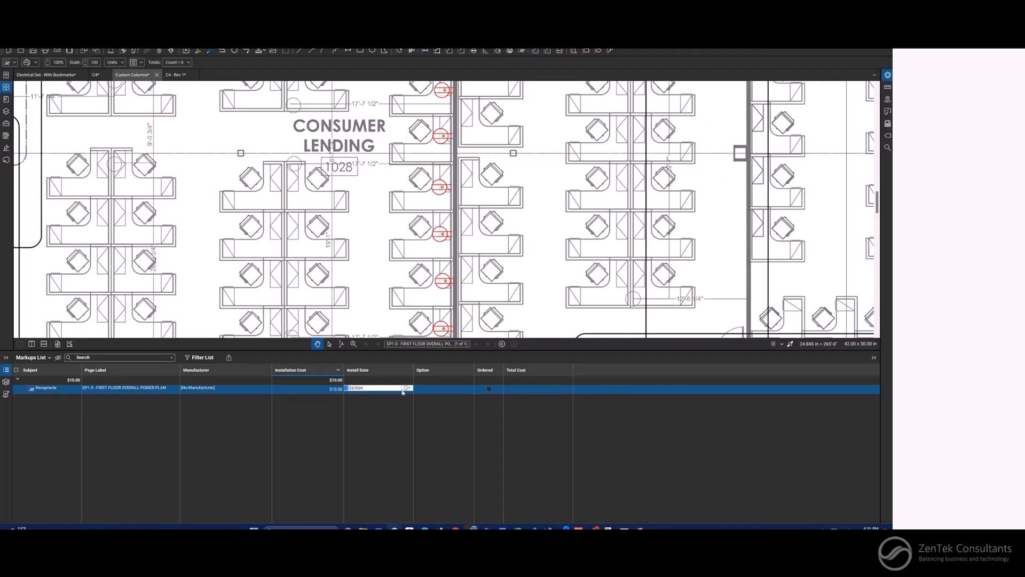
left_click(447, 393)
left_click(447, 393)
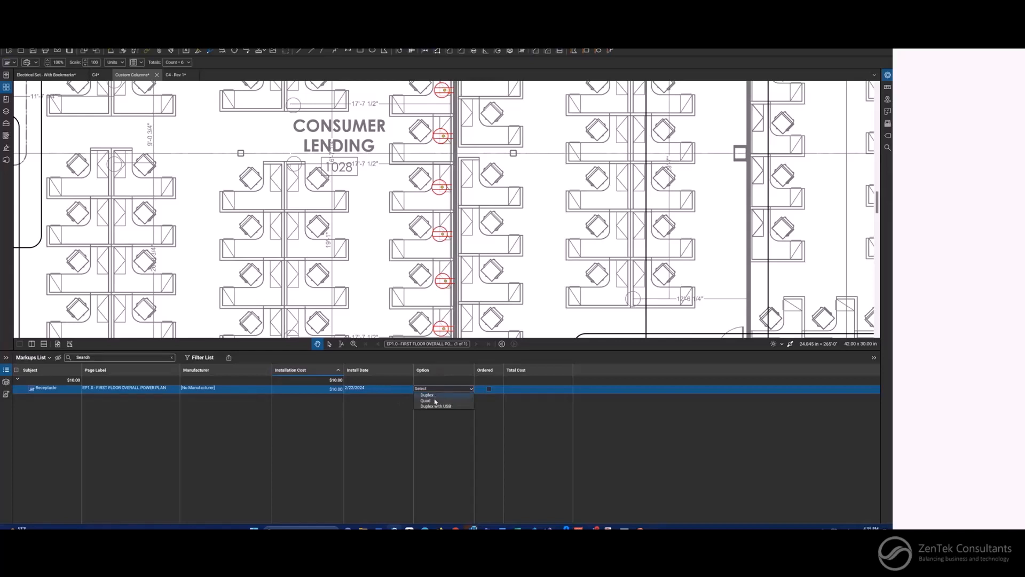
left_click(436, 396)
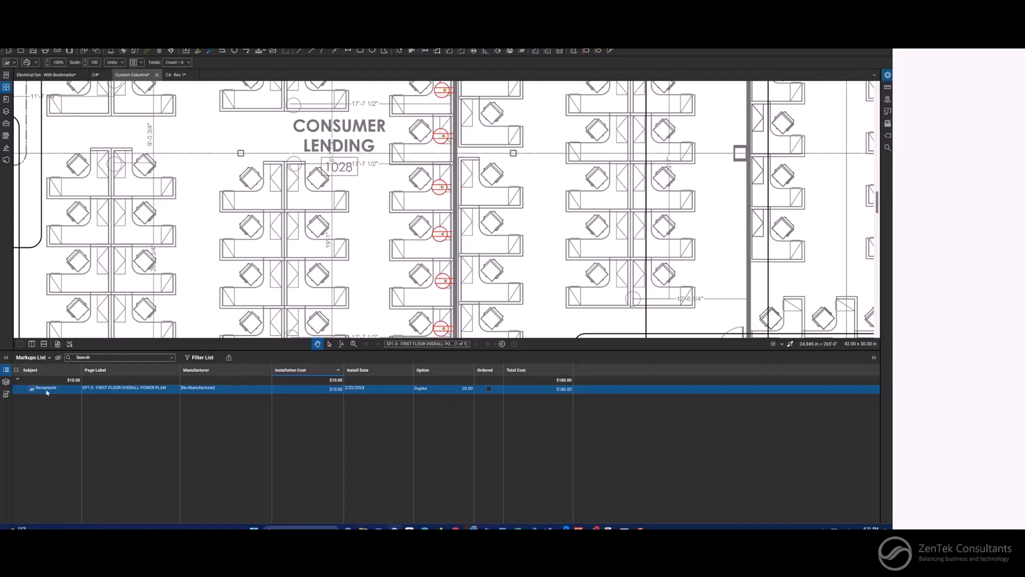
- Show the Count column in the Markups List and change the receptacle's Option to Duplex with USB
left_click(49, 358)
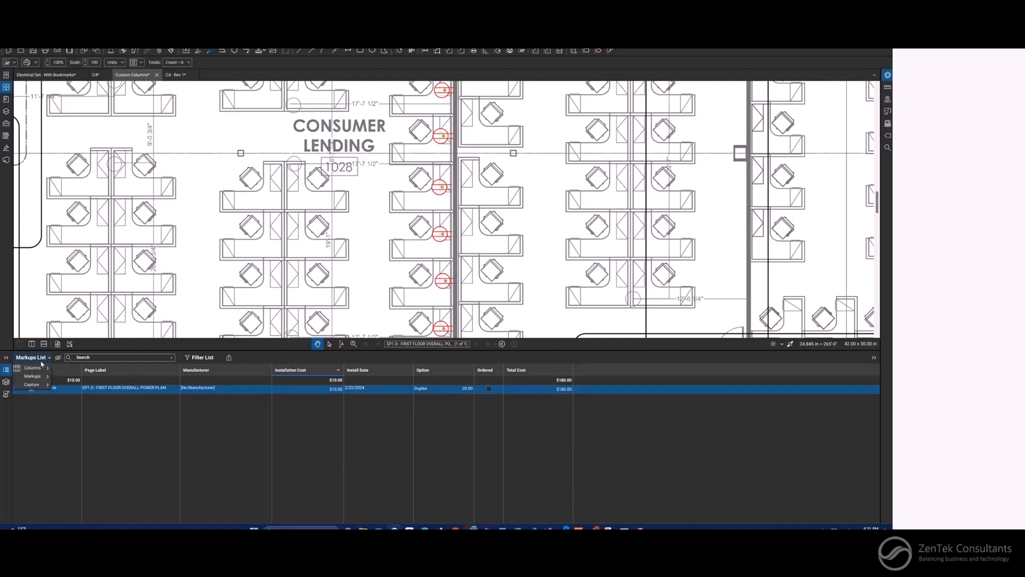
mouse_move(37, 368)
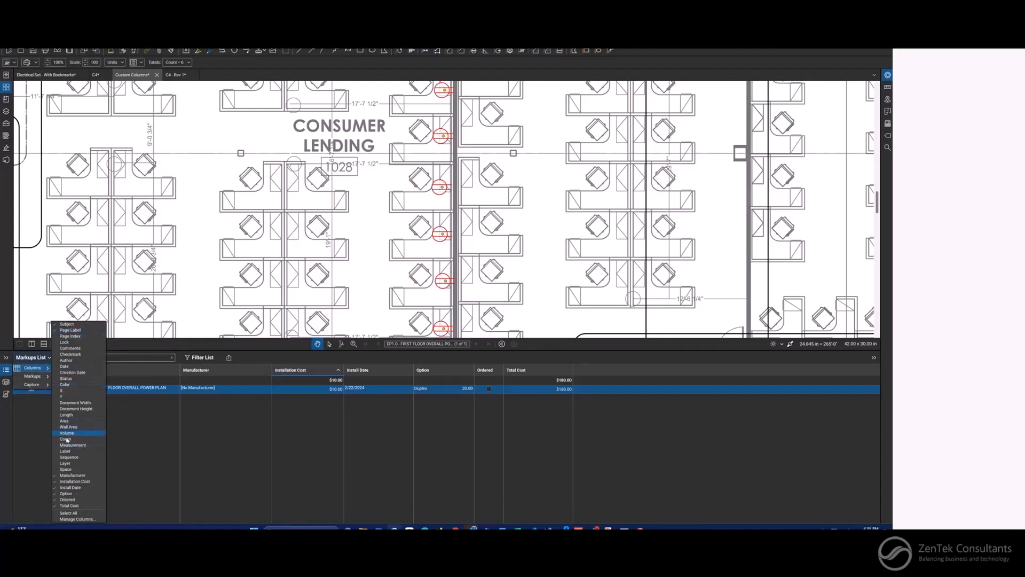
left_click(66, 438)
left_click(235, 302)
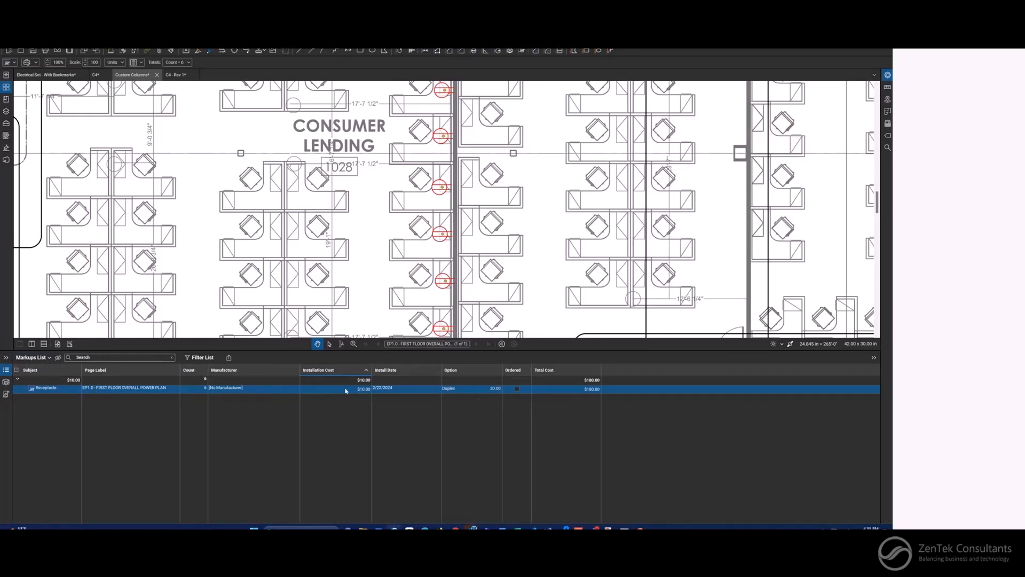
left_click(490, 394)
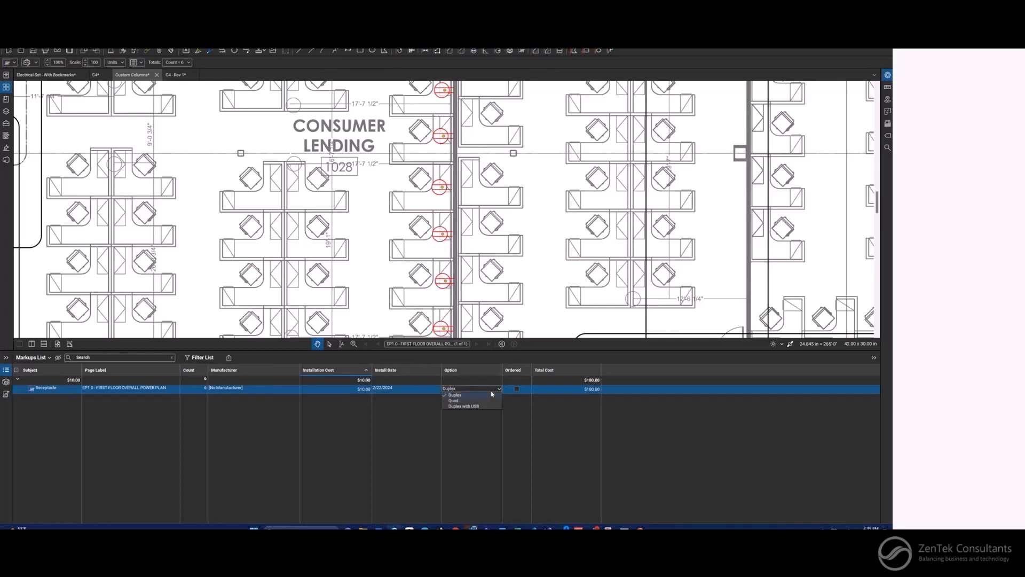
left_click(464, 406)
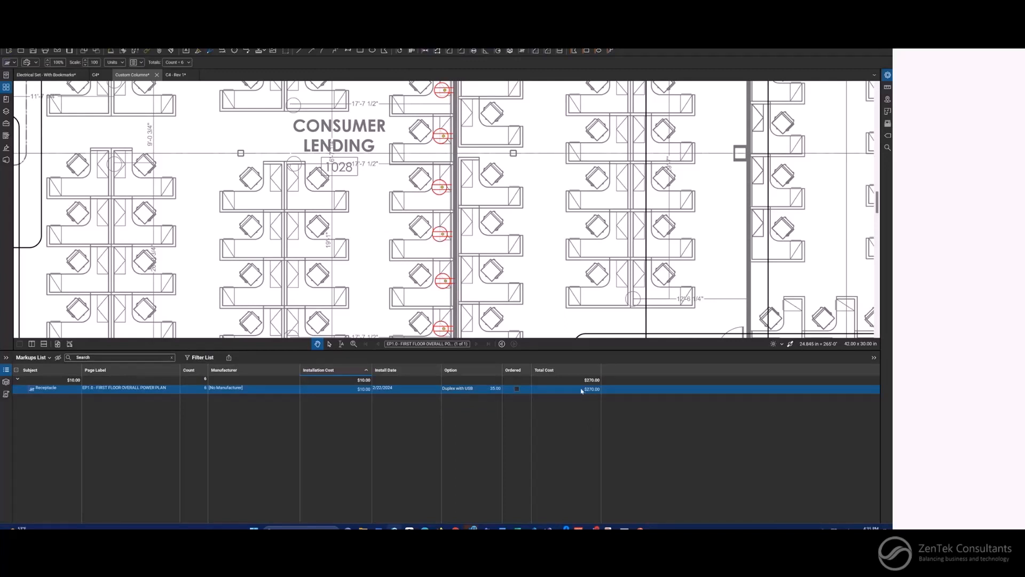
- Display the Construction Symbols tool set in the Tool Chest as an enlarged detailed list and activate its Receptacle tool
left_click(7, 124)
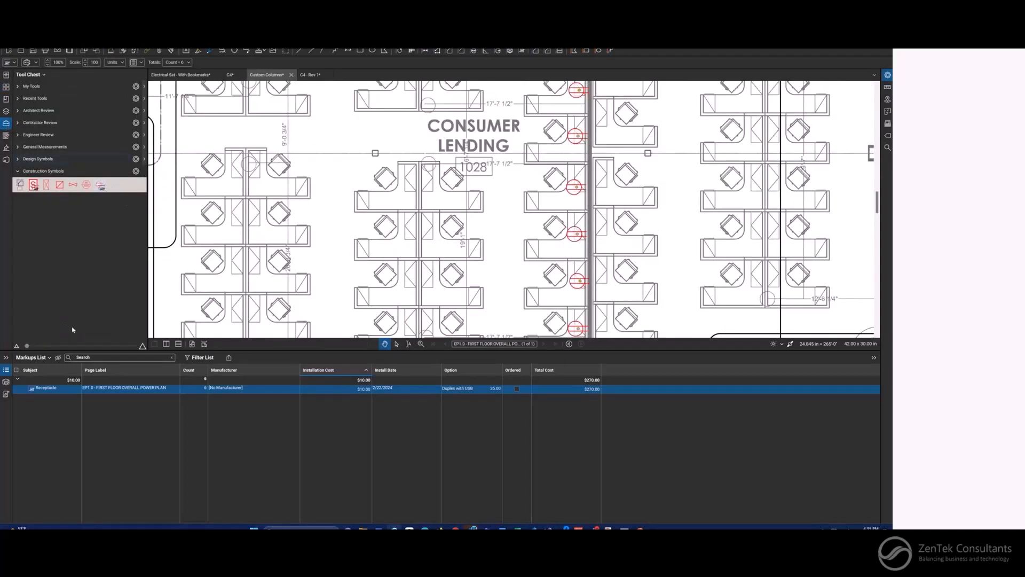
left_click_drag(27, 345, 45, 345)
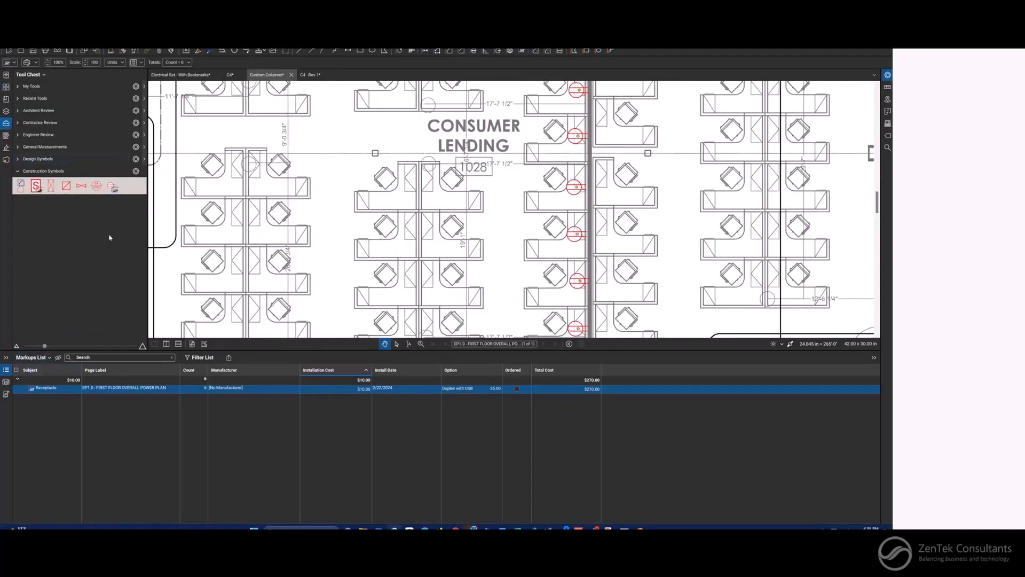
left_click(137, 172)
left_click(151, 190)
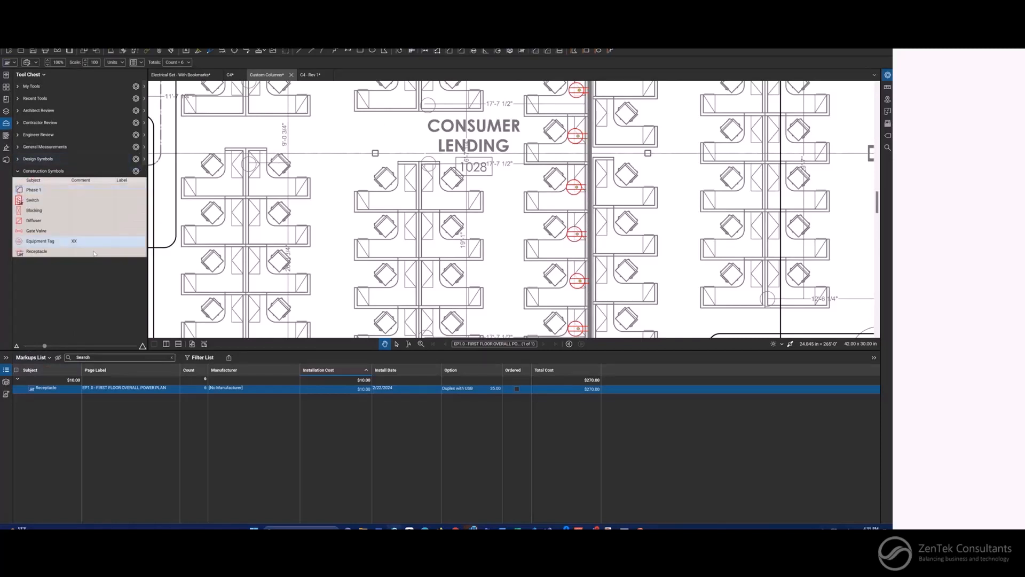
left_click_drag(45, 345, 58, 346)
left_click(69, 256)
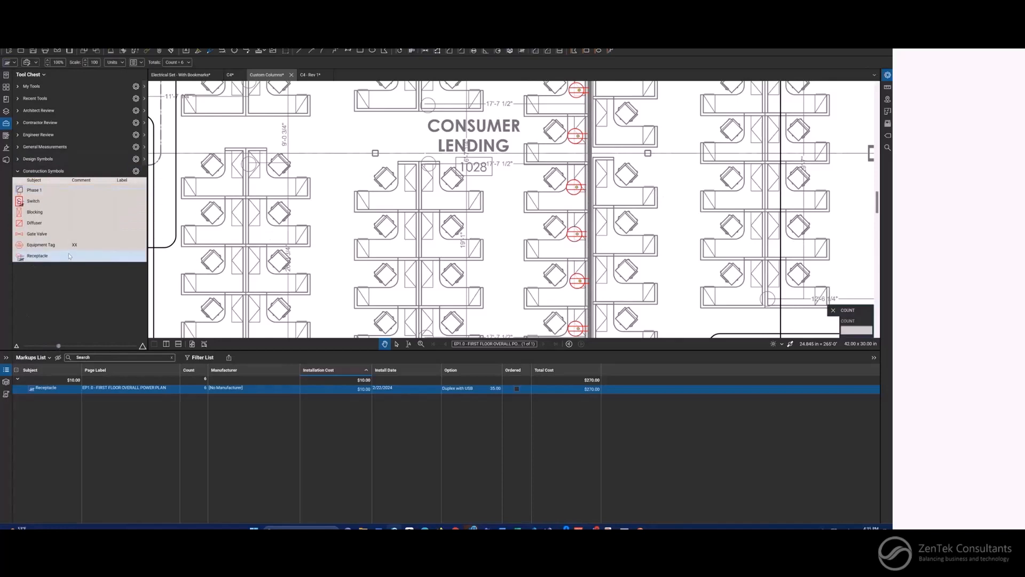
- In the Receptacle count properties, set Manufacturer to Legrand, Installation Cost to 12 and Option to Duplex
left_click(887, 75)
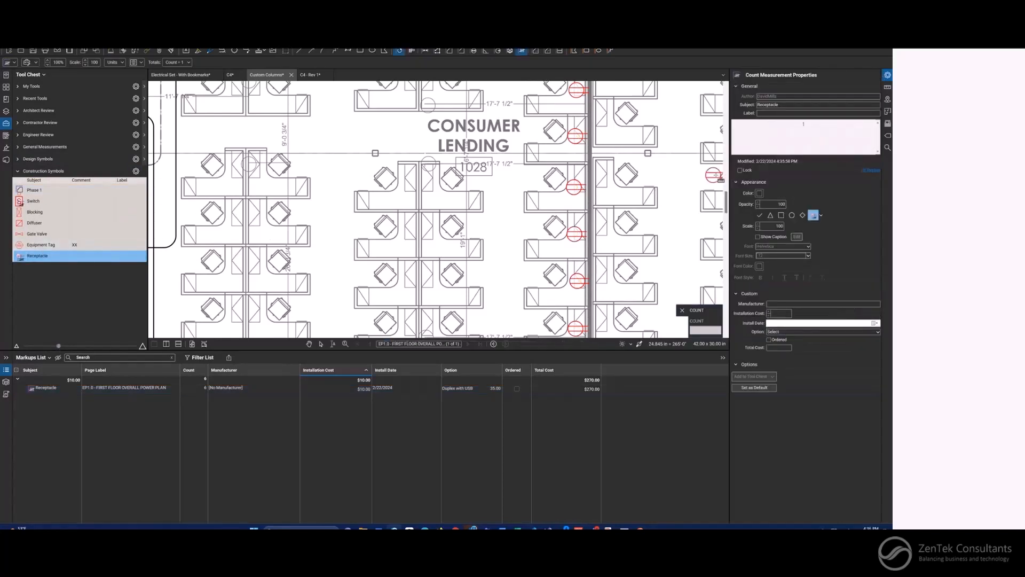
left_click_drag(405, 350, 403, 404)
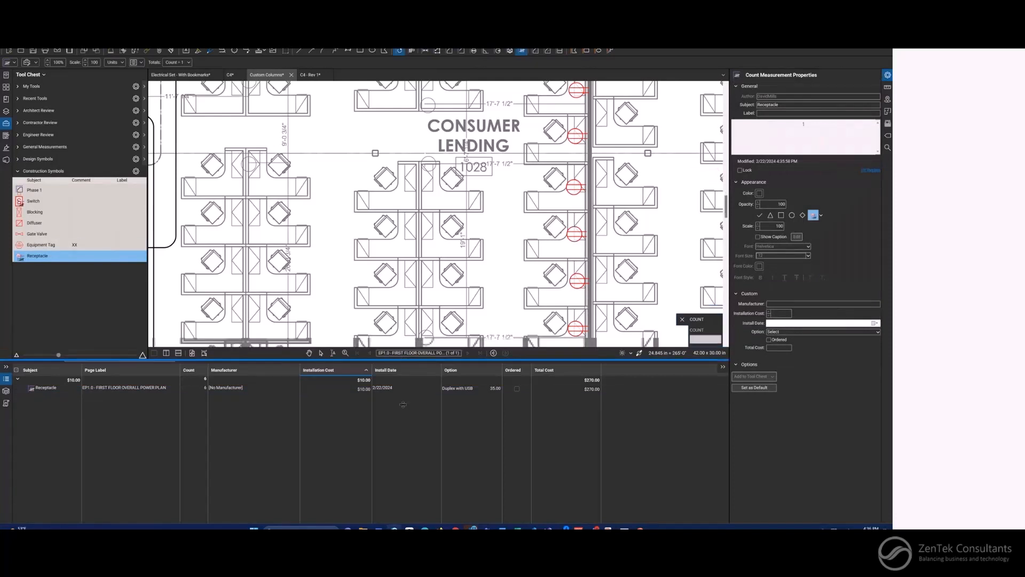
left_click(786, 303)
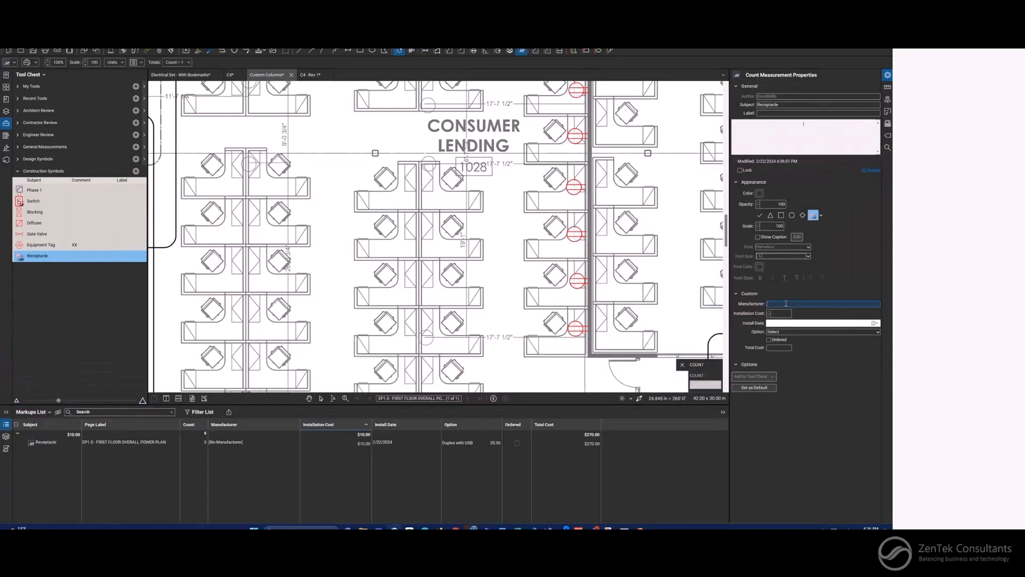
type("Legrand")
left_click(781, 314)
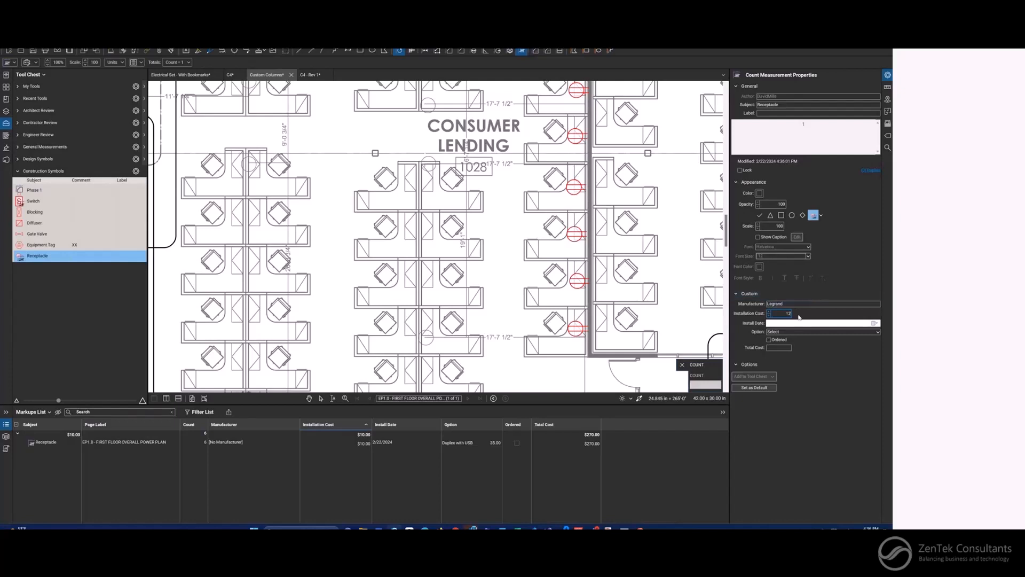
key("Return")
left_click(797, 331)
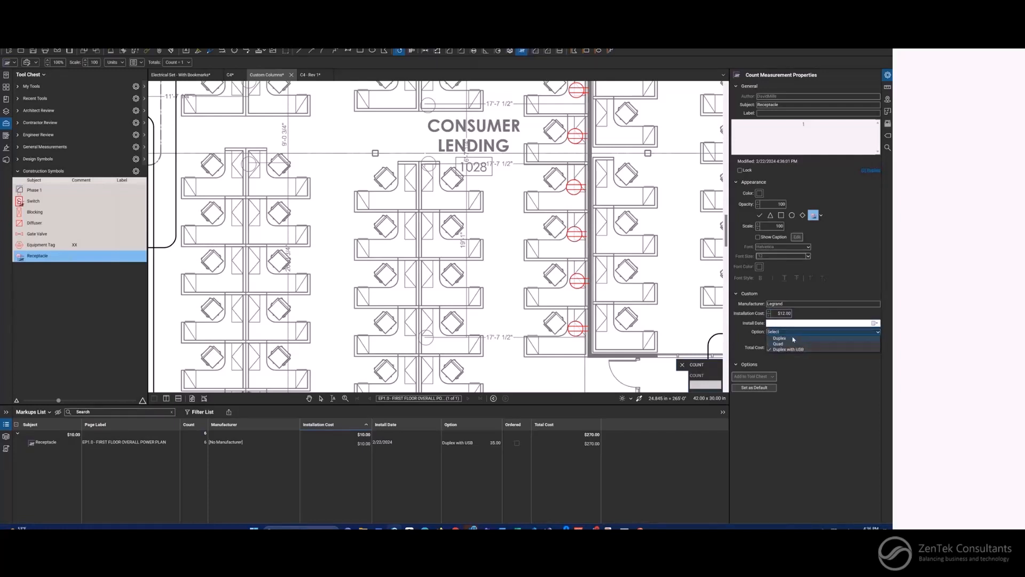
left_click(794, 339)
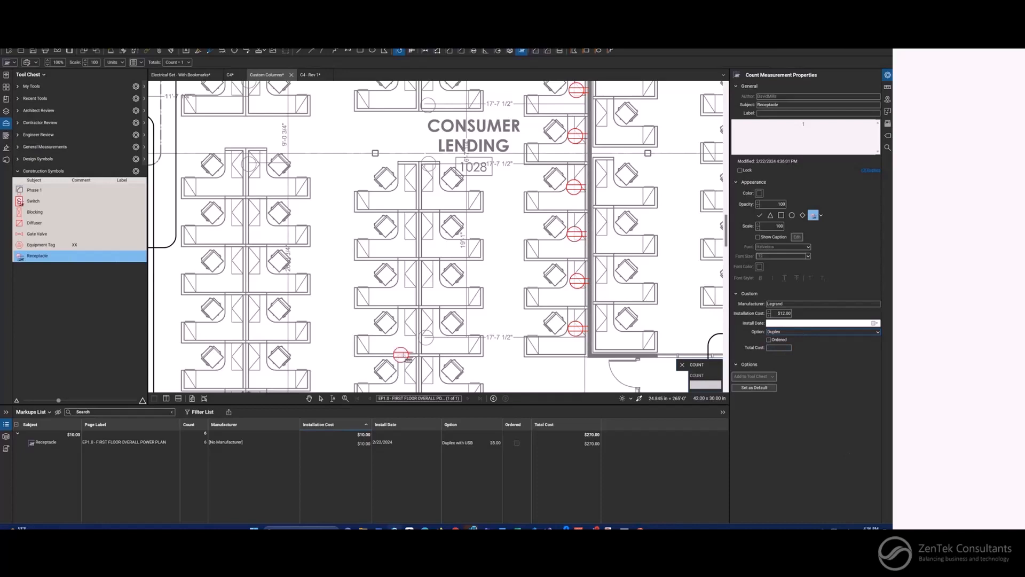
- Place four receptacles on the four-desk workstation cluster nearest the door in the ITM Call Center and finish the count
scroll(349, 227, "down", 3)
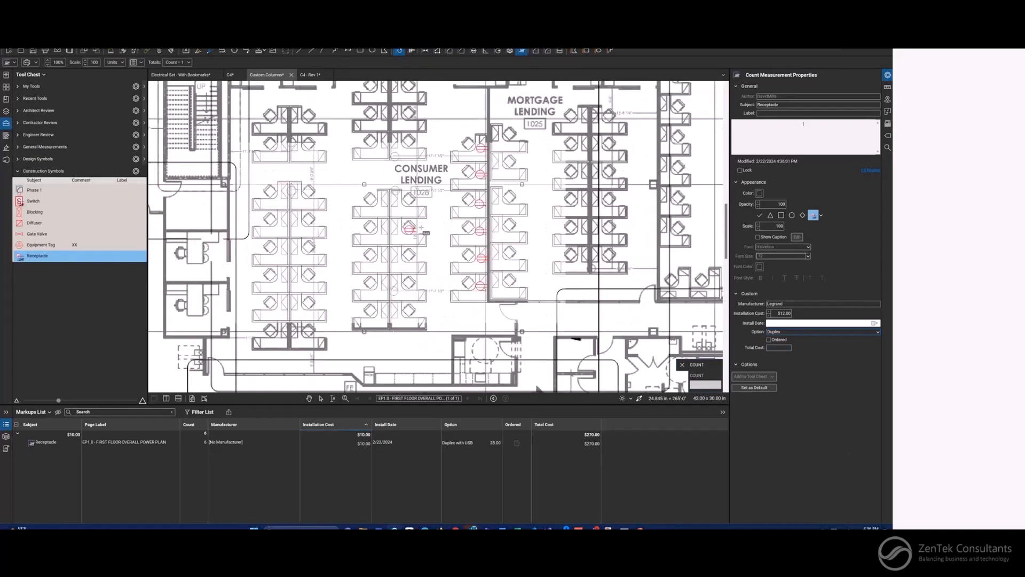
left_click_drag(350, 240, 144, 291)
left_click_drag(683, 214, 463, 239)
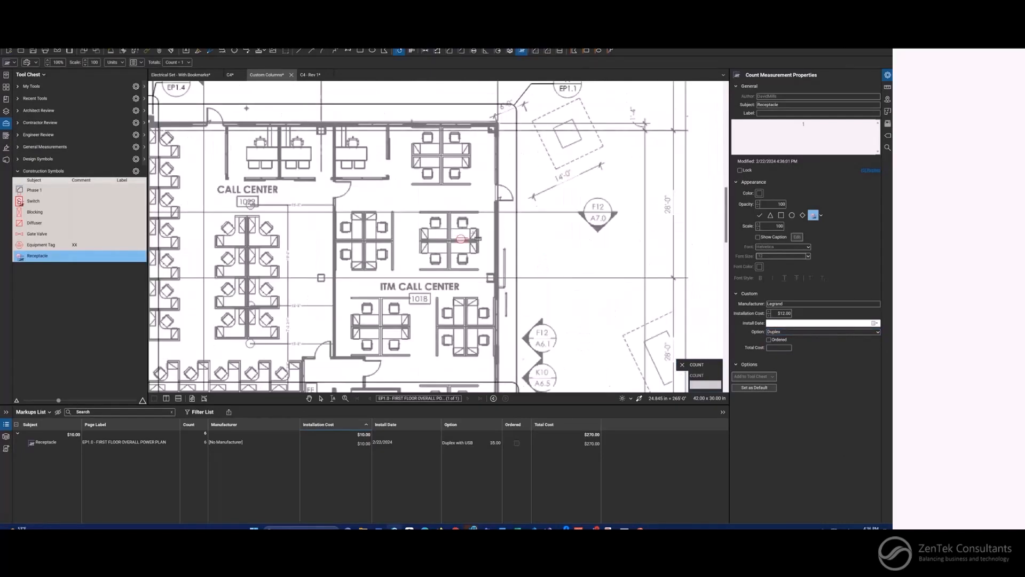
scroll(502, 200, "up", 3)
scroll(364, 221, "up", 4)
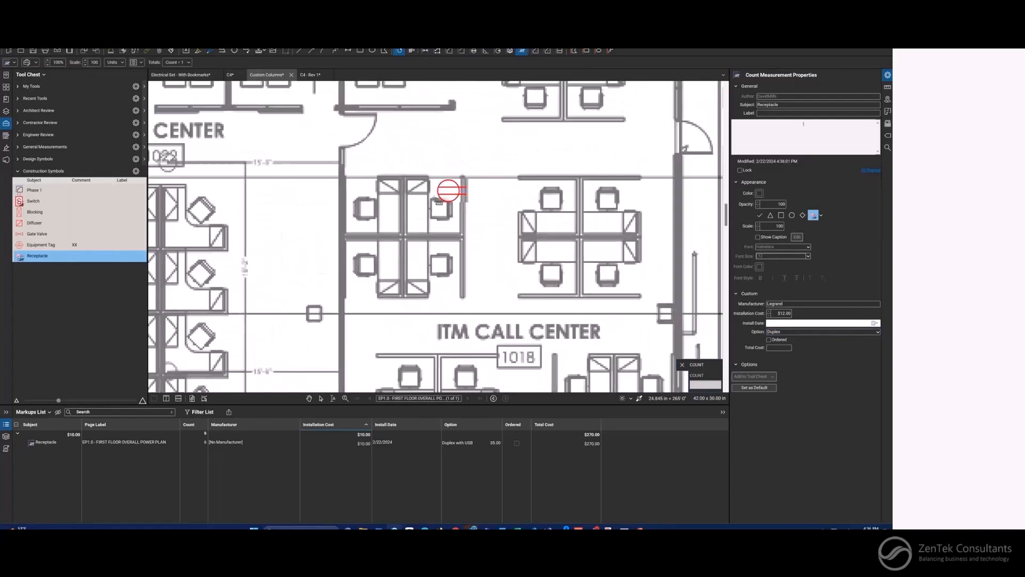
left_click(364, 222)
left_click(413, 220)
left_click(360, 295)
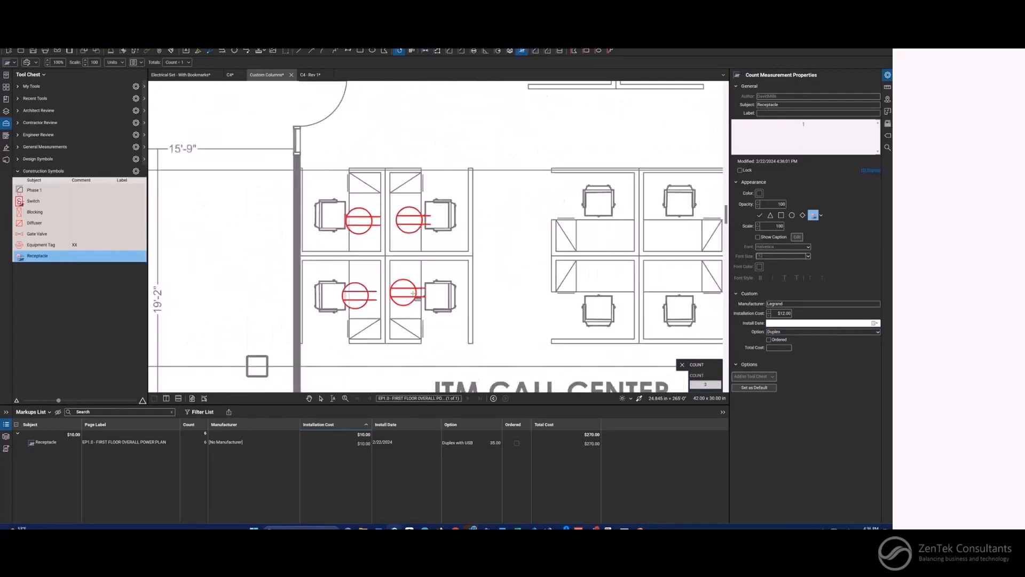
left_click(415, 295)
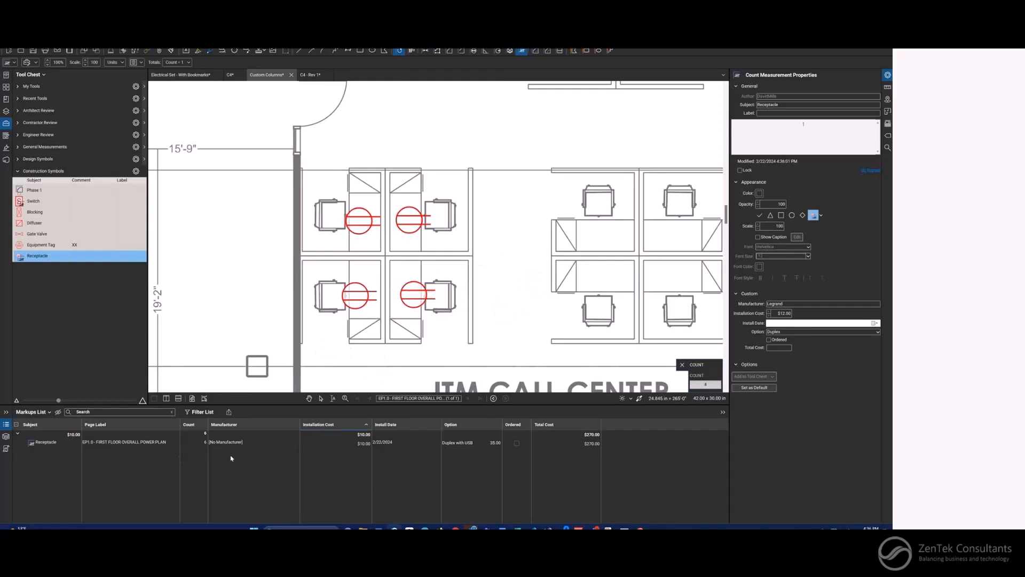
key("Escape")
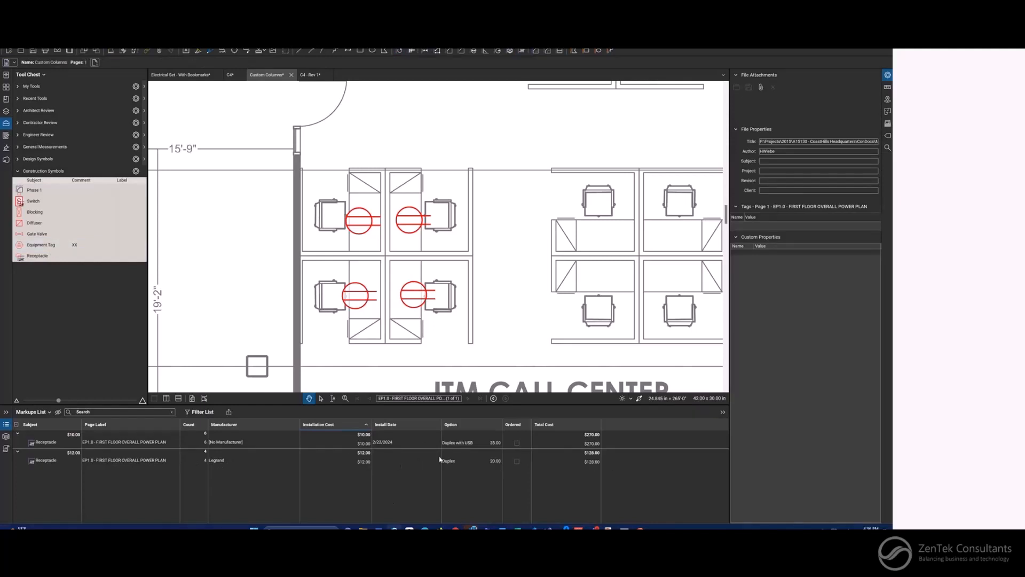
- Start a new Receptacle count and place one receptacle at each of four desks in the Training room
left_click(38, 256)
scroll(390, 212, "down", 3)
left_click(271, 242)
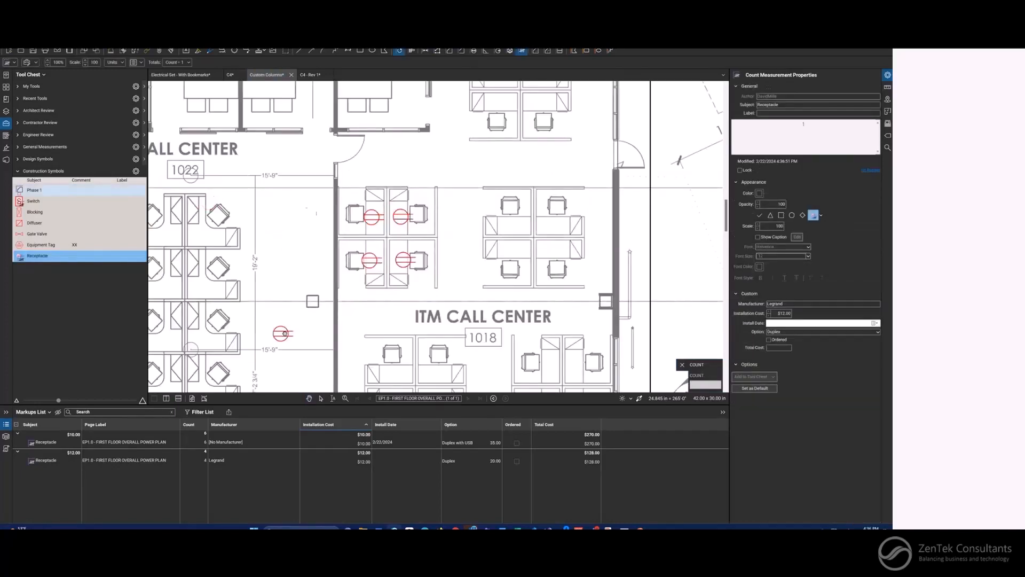
left_click_drag(281, 334, 439, 165)
left_click_drag(338, 332, 451, 261)
left_click_drag(372, 301, 367, 210)
scroll(475, 255, "up", 1)
scroll(476, 256, "up", 1)
left_click_drag(630, 283, 477, 252)
left_click(453, 279)
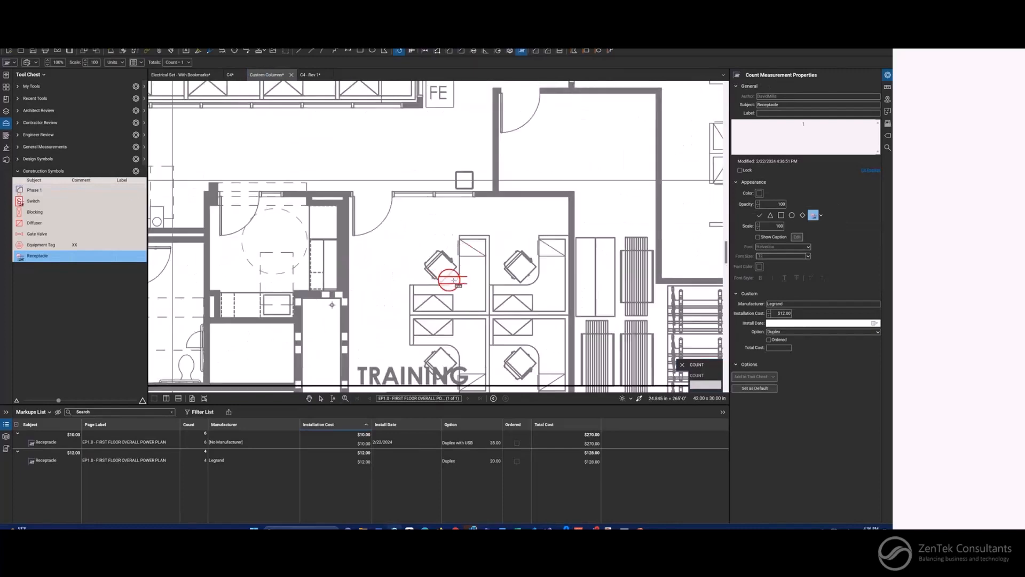
left_click(541, 283)
left_click(544, 346)
left_click(462, 346)
- Add four more receptacles to the count in a vertical row along the wall strip west of the Training room desks
left_click(320, 215)
left_click(319, 271)
left_click(324, 315)
left_click(322, 352)
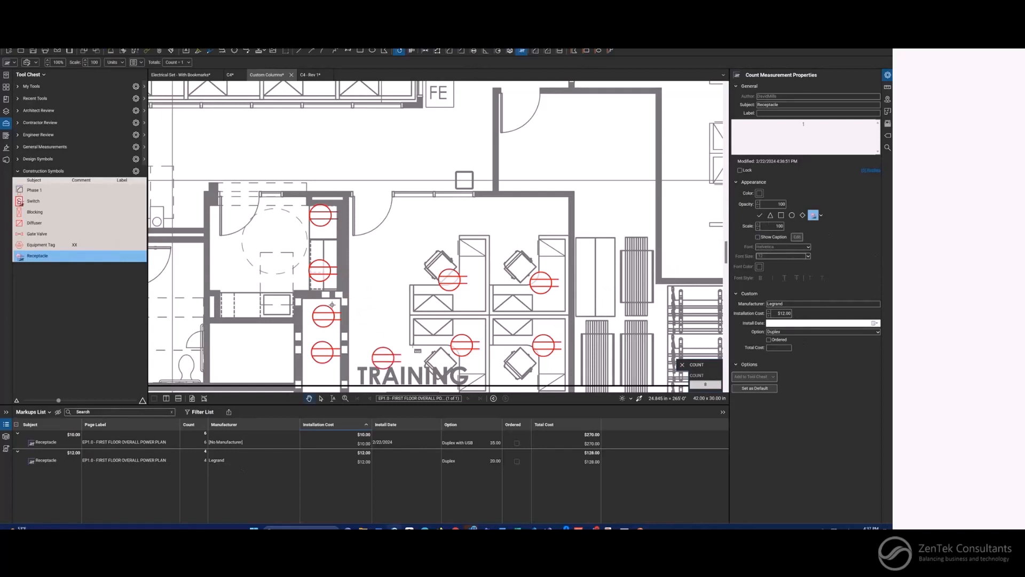
- Finish the count and set the Option of the new eight-receptacle Training room count to Duplex with USB
key("Escape")
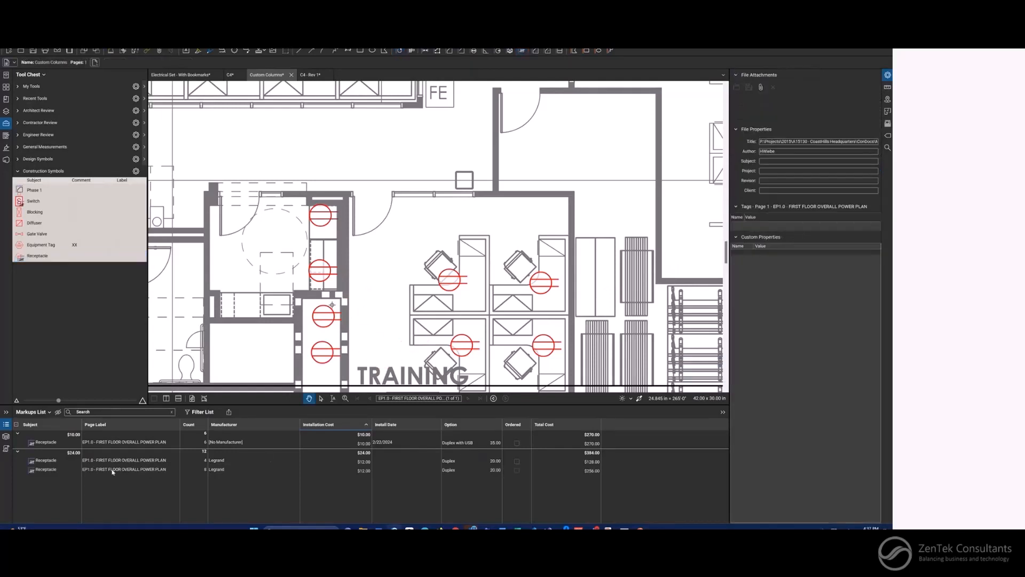
left_click(218, 470)
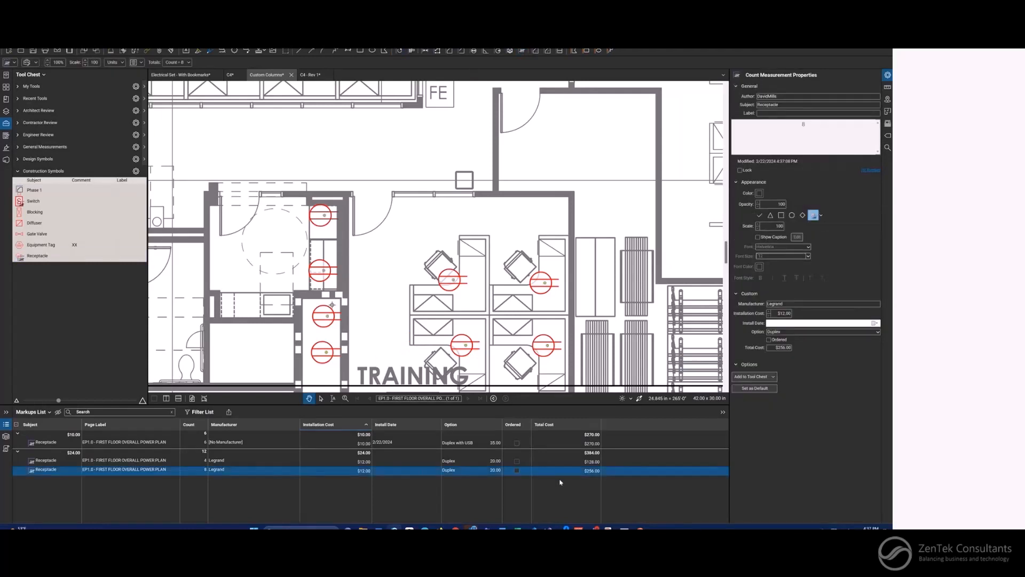
left_click(497, 473)
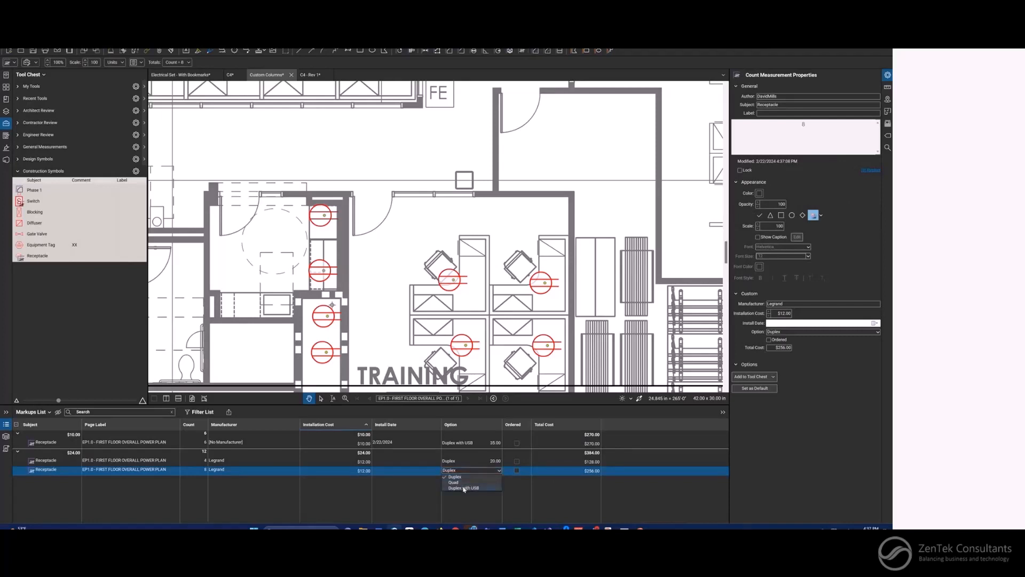
left_click(464, 488)
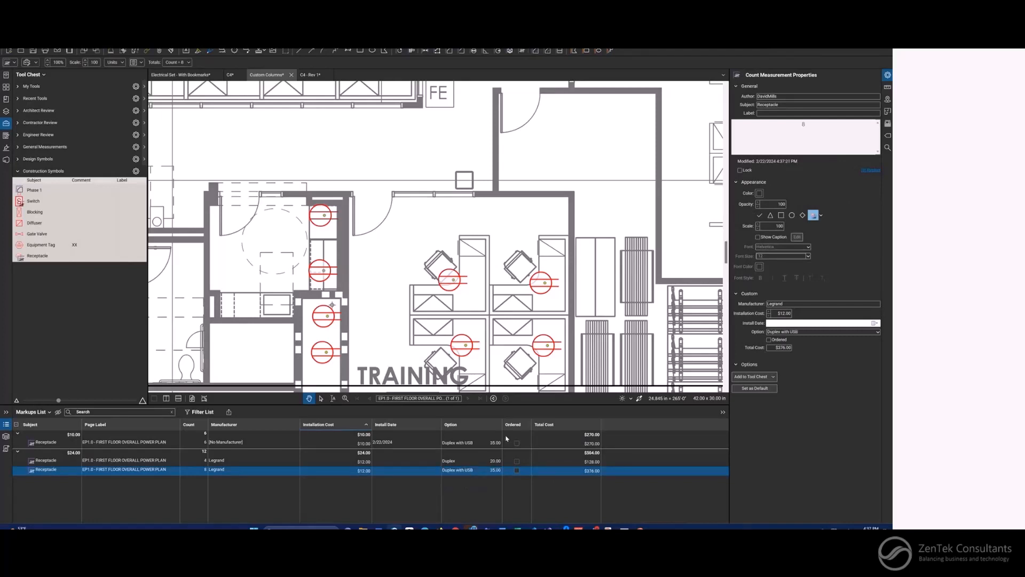
left_click_drag(480, 296, 454, 268)
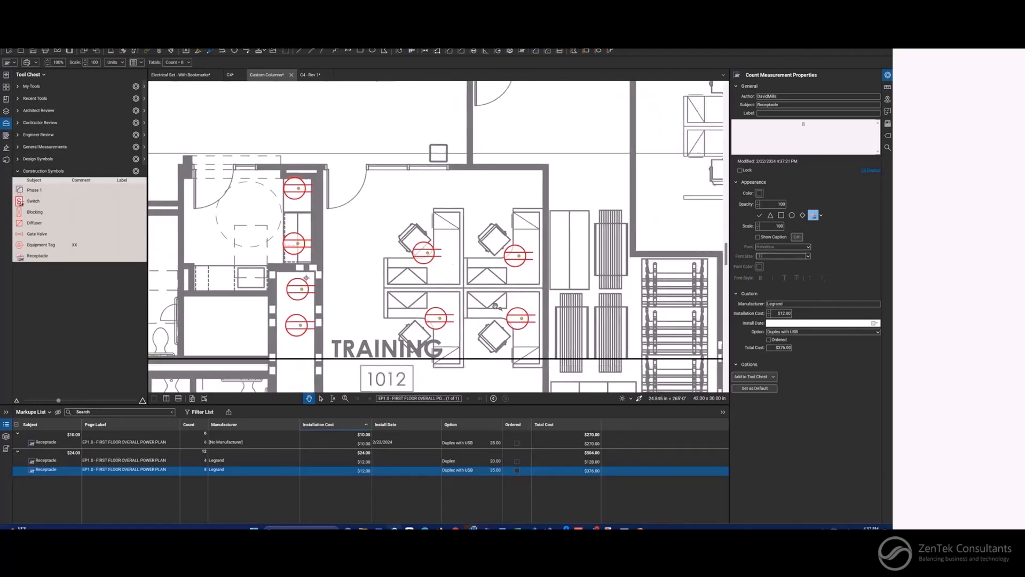
left_click_drag(234, 330, 241, 314)
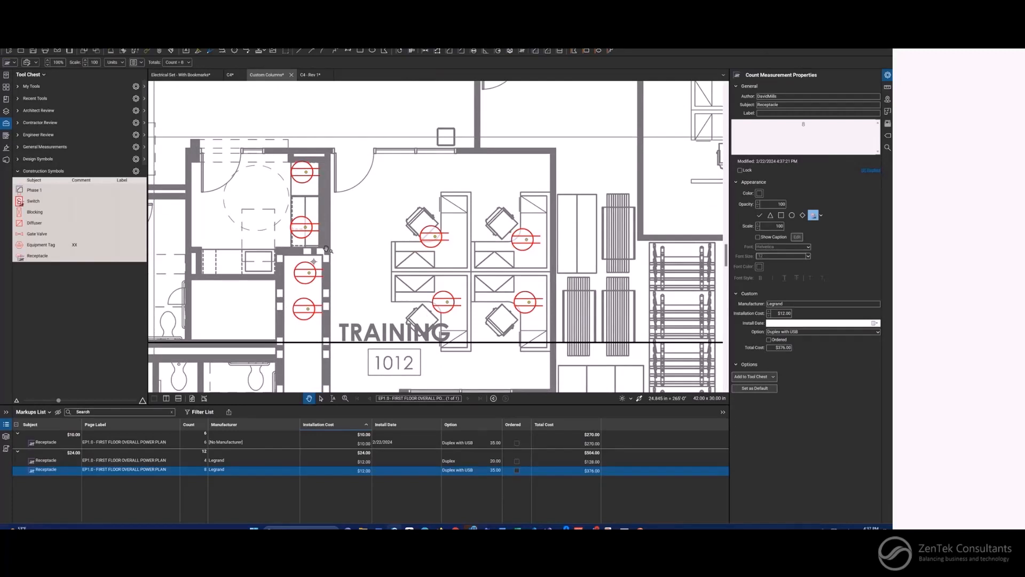
- Review the custom columns and their types in the Manage Columns dialog, and close it without changes
left_click(27, 410)
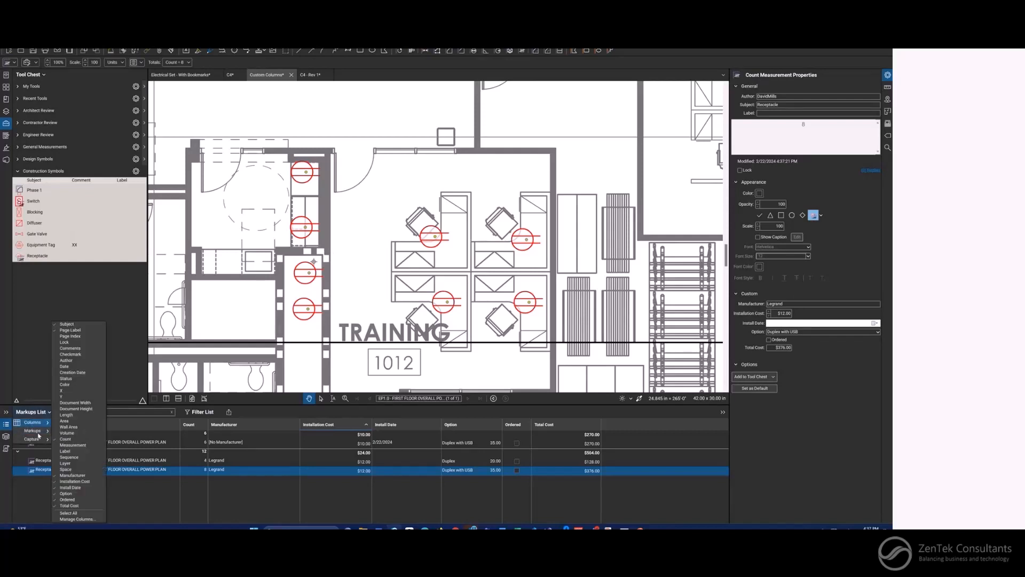
left_click(68, 520)
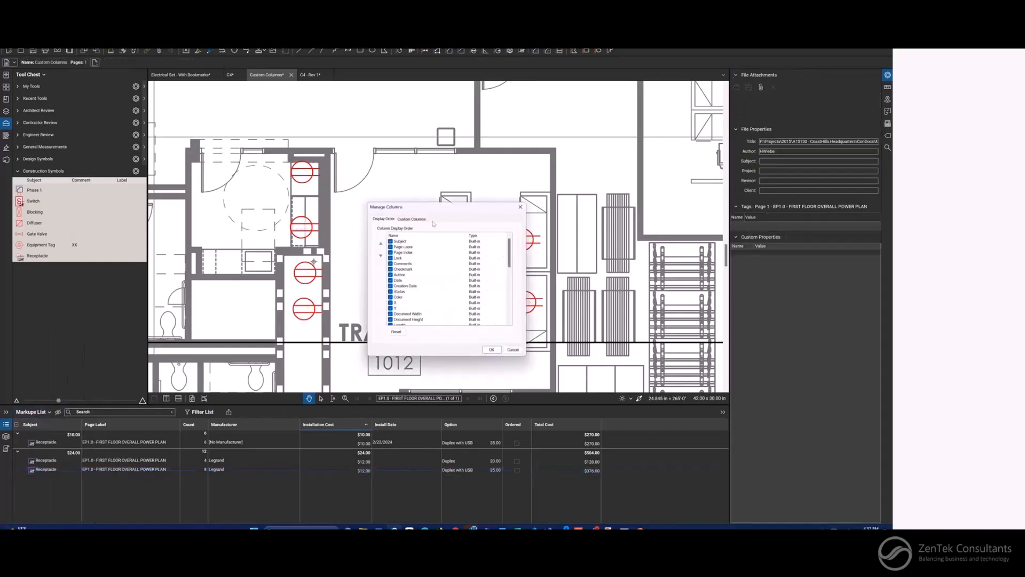
left_click(411, 219)
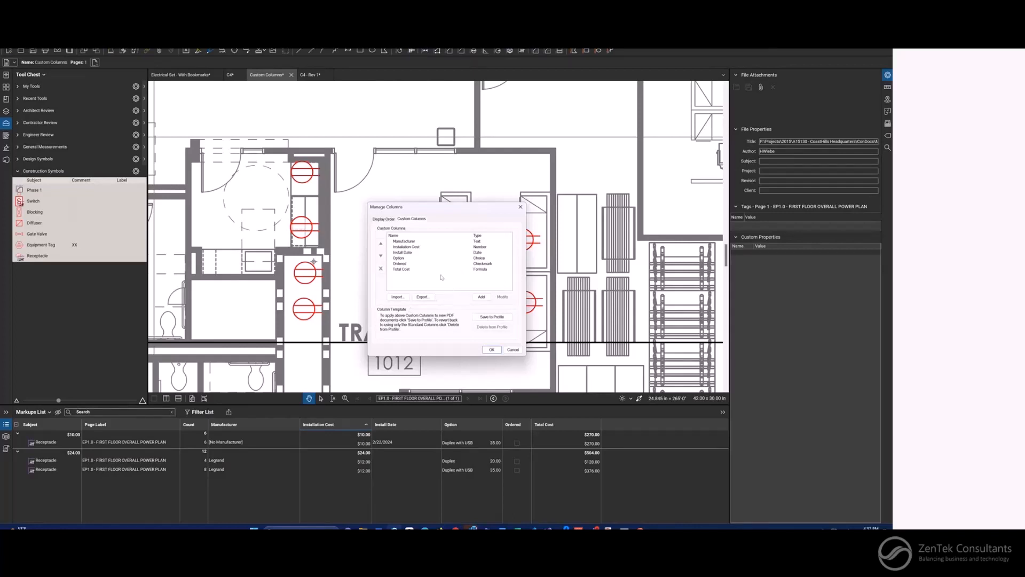
left_click(512, 350)
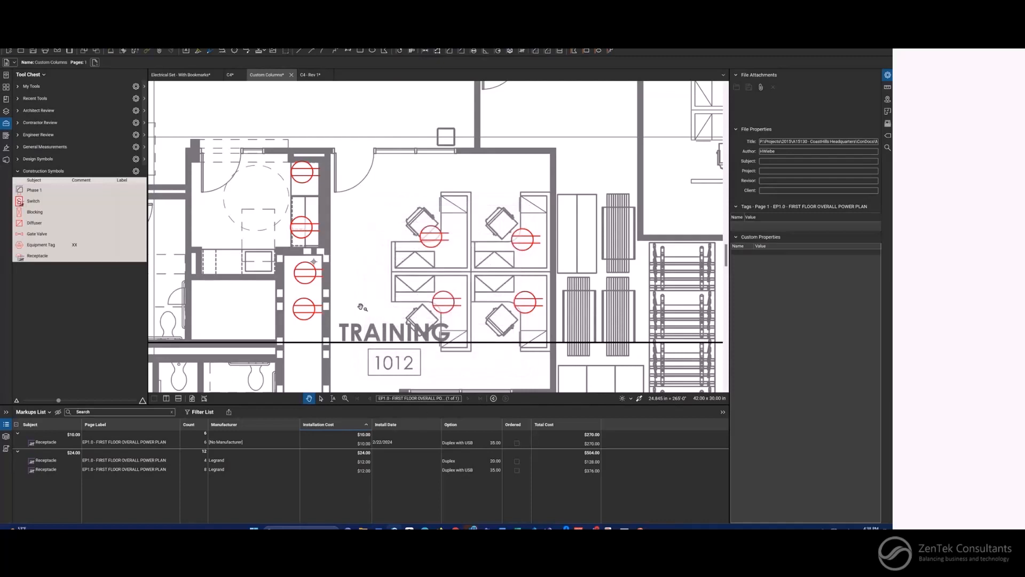
- Locate the ITM Call Center receptacle count from the markups list and view the available profiles
left_click(228, 462)
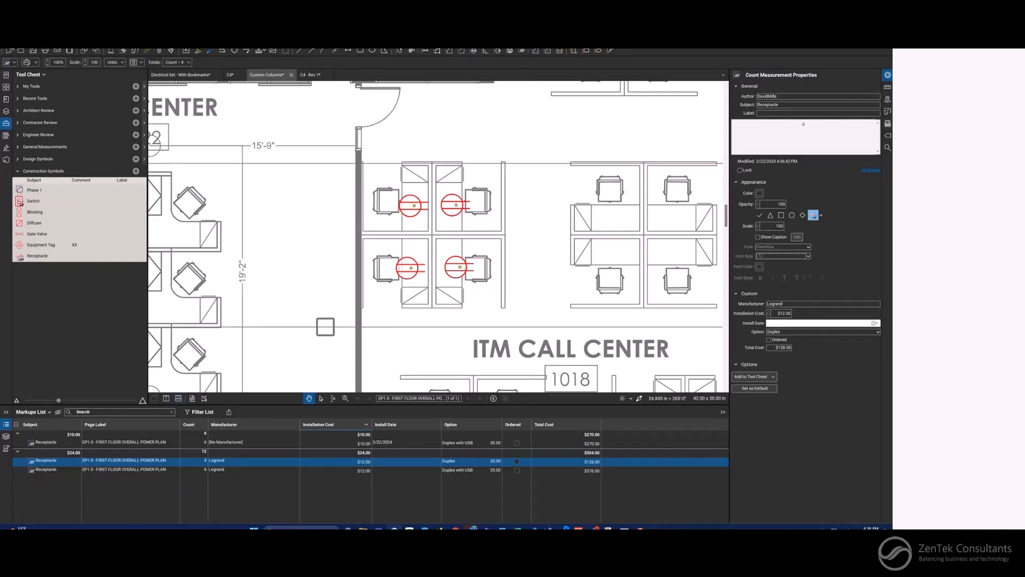
left_click(8, 51)
mouse_move(19, 66)
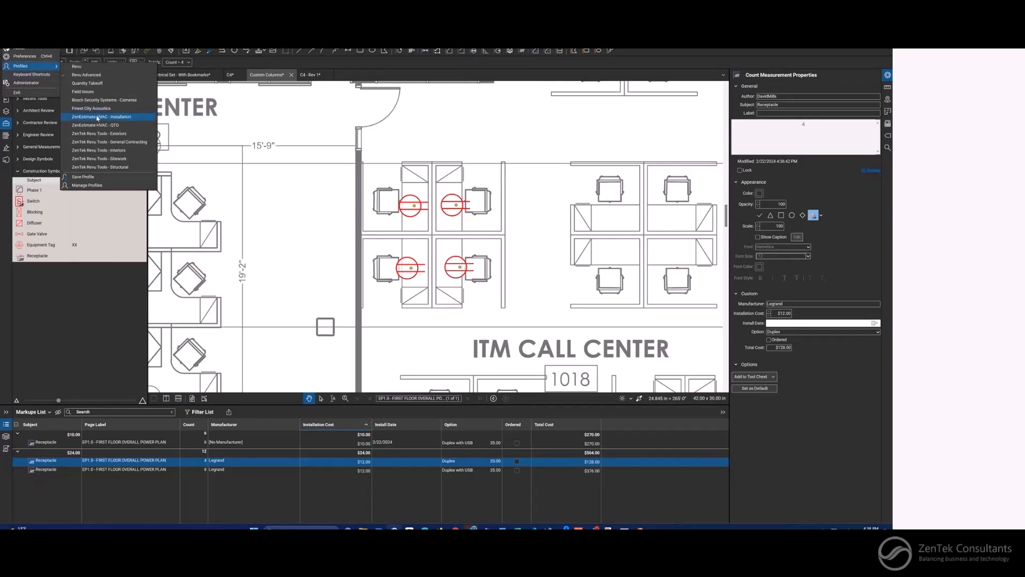
left_click(350, 184)
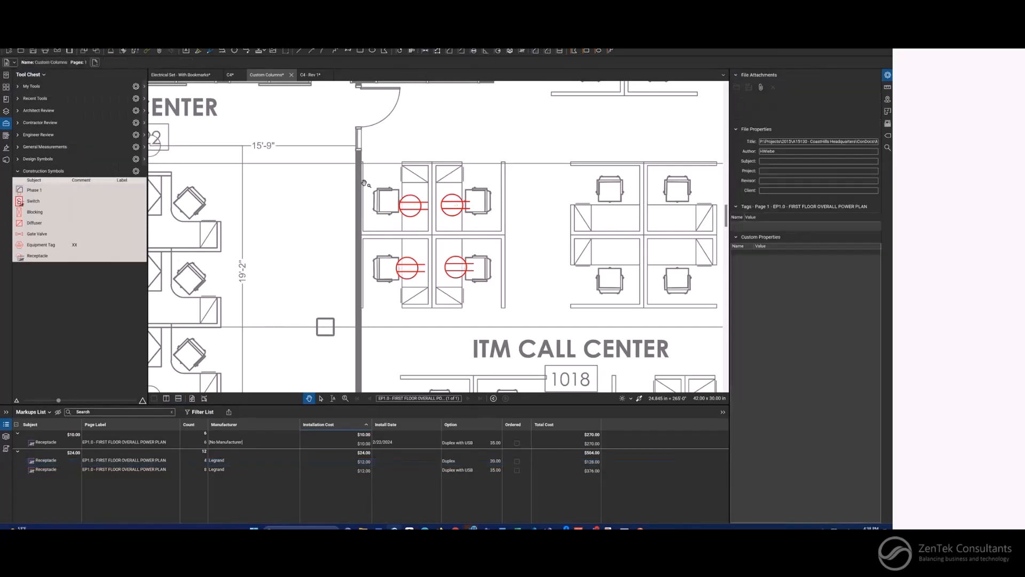
left_click_drag(424, 295, 411, 282)
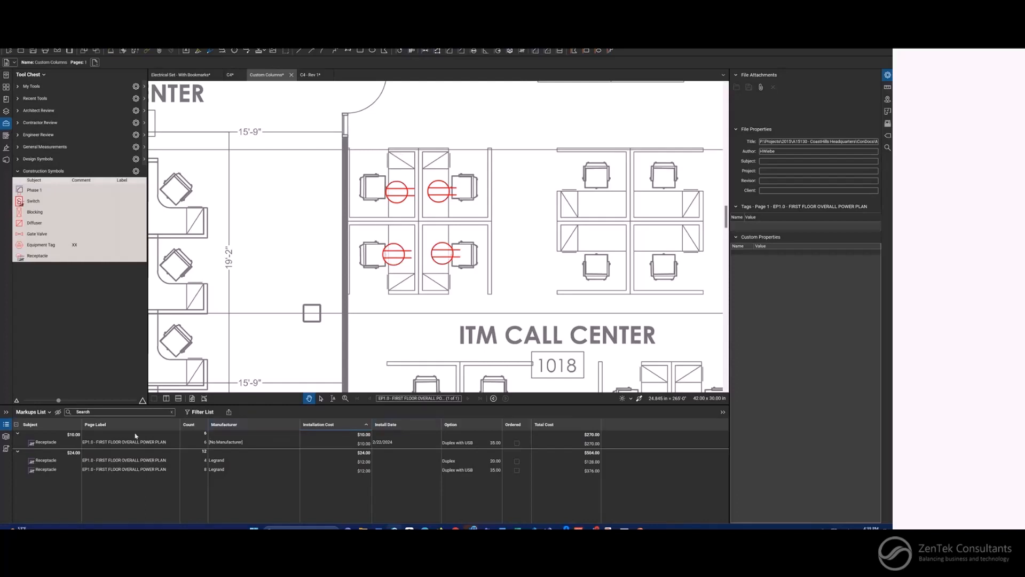
- Export the markups list as a CSV summary named Custom Columns, including only the markups
left_click(229, 412)
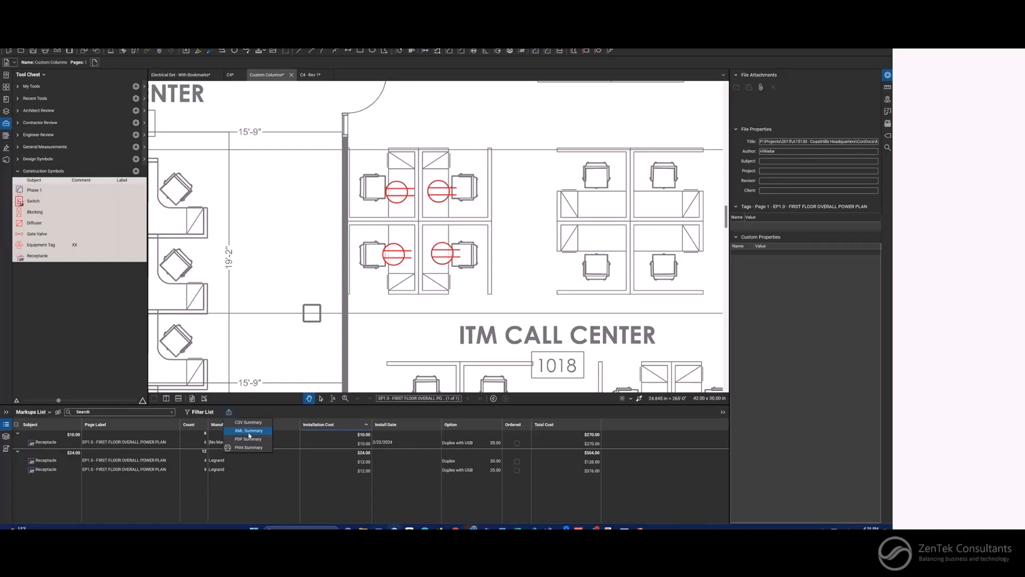
left_click(441, 479)
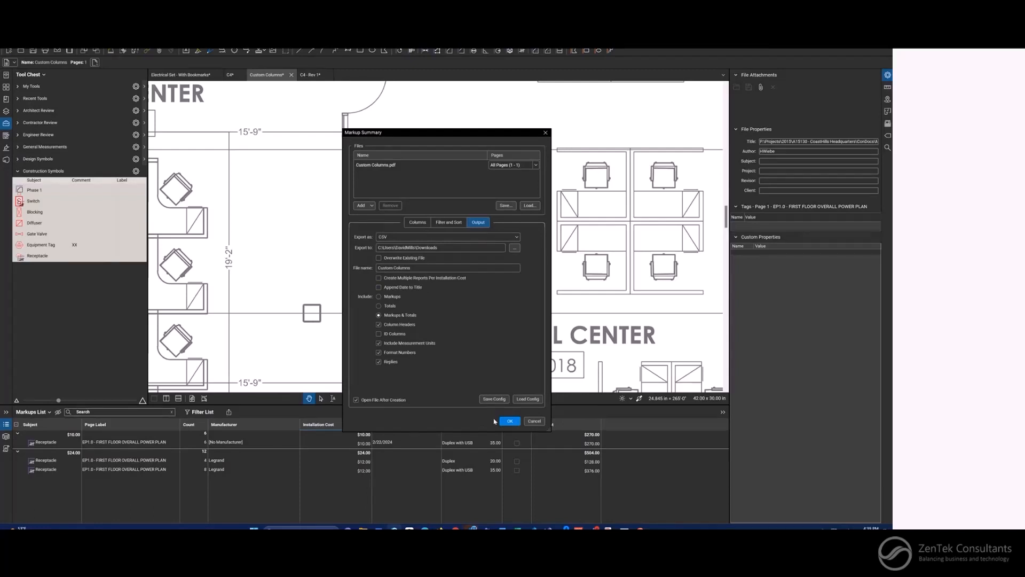
left_click(407, 298)
left_click(511, 420)
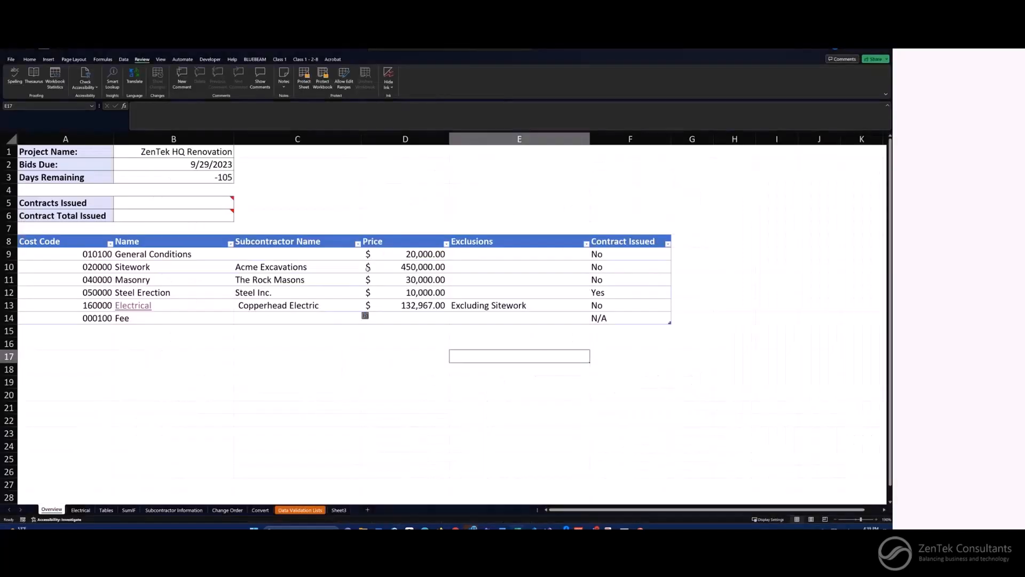
- Widen the Manufacturer, Installation Cost, Subject and Install Date columns in the exported Excel sheet and switch back to Bluebeam Revu
left_click(401, 224)
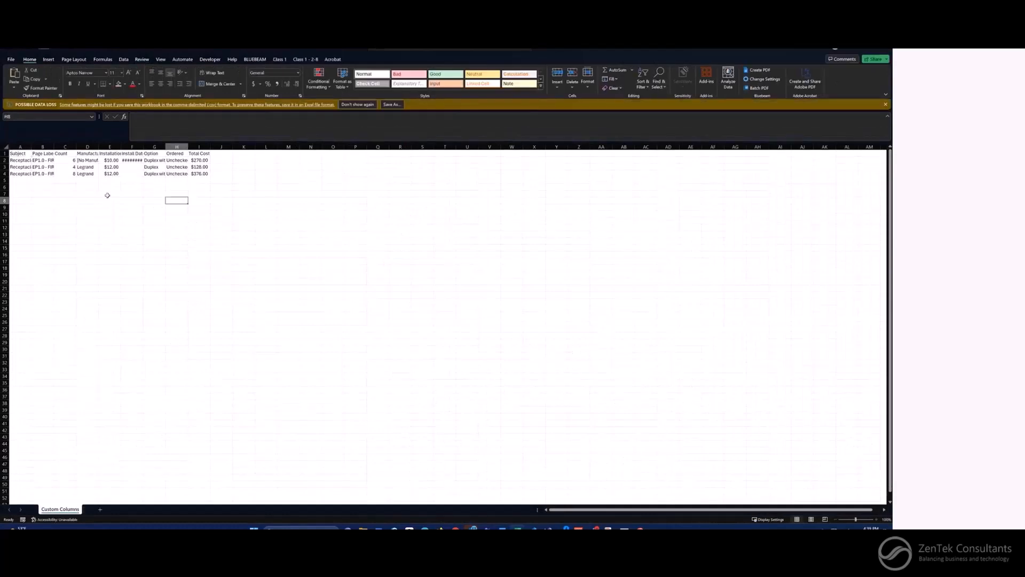
scroll(77, 177, "up", 1)
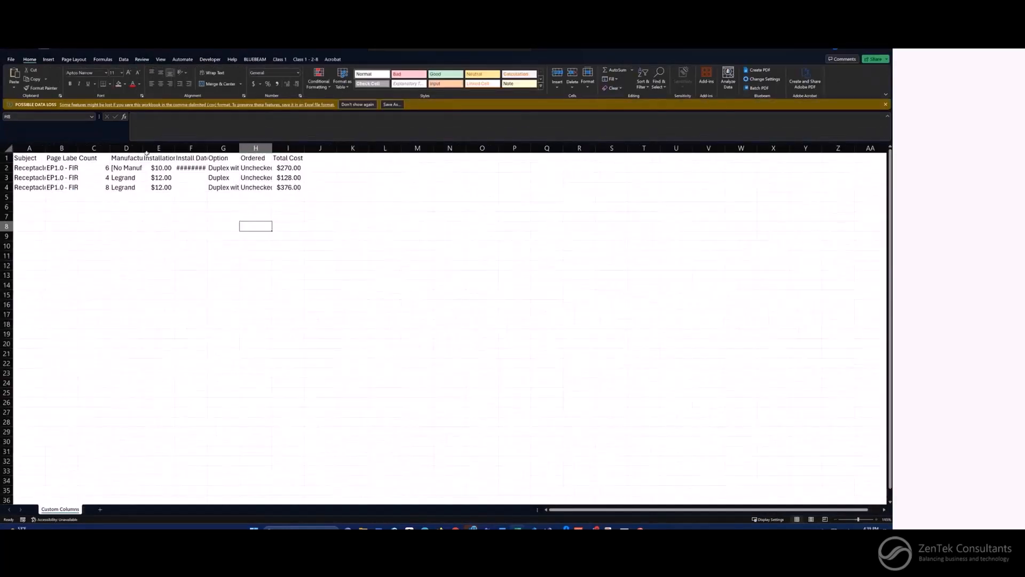
left_click_drag(142, 148, 252, 150)
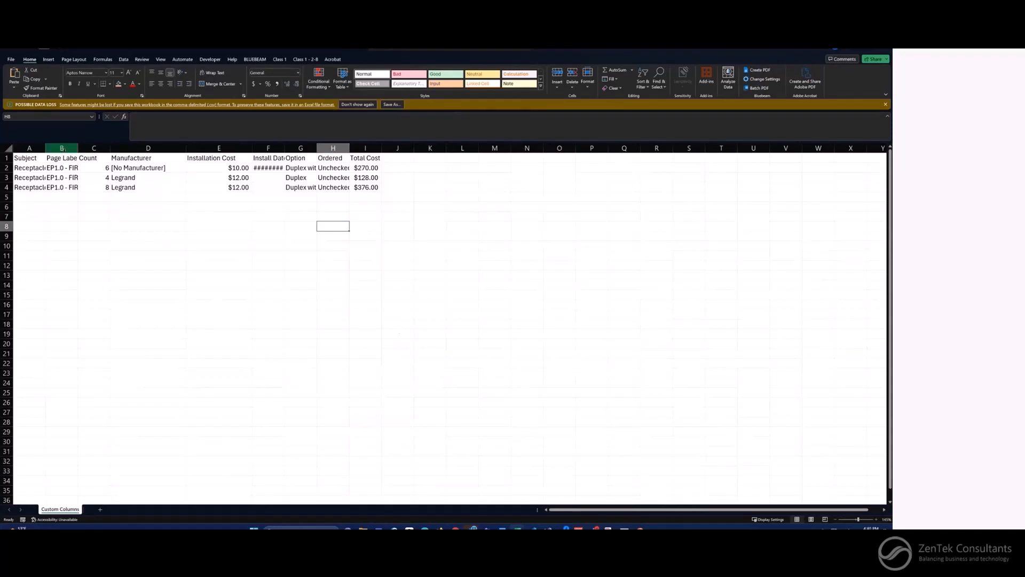
left_click_drag(45, 148, 82, 148)
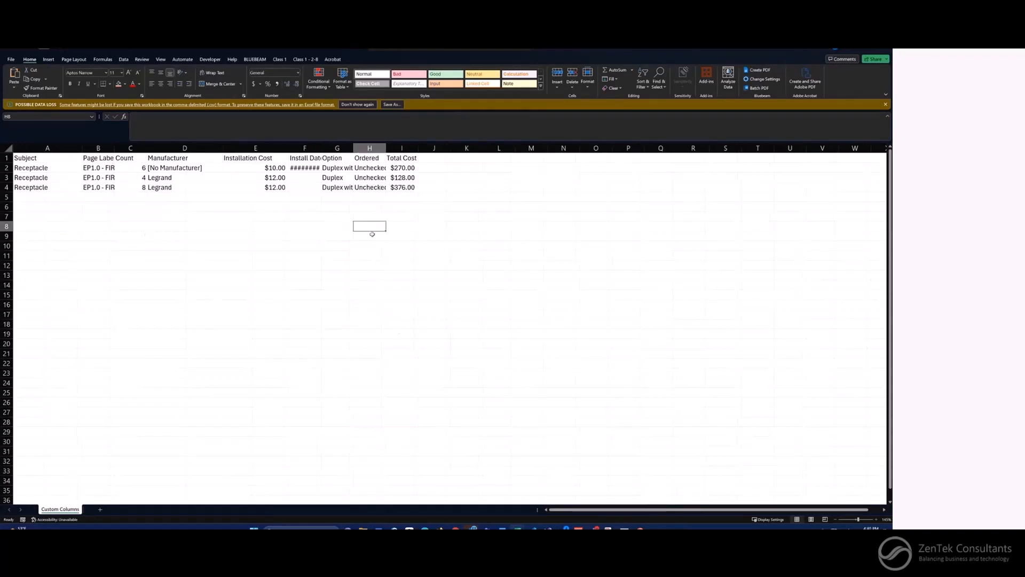
left_click(327, 214)
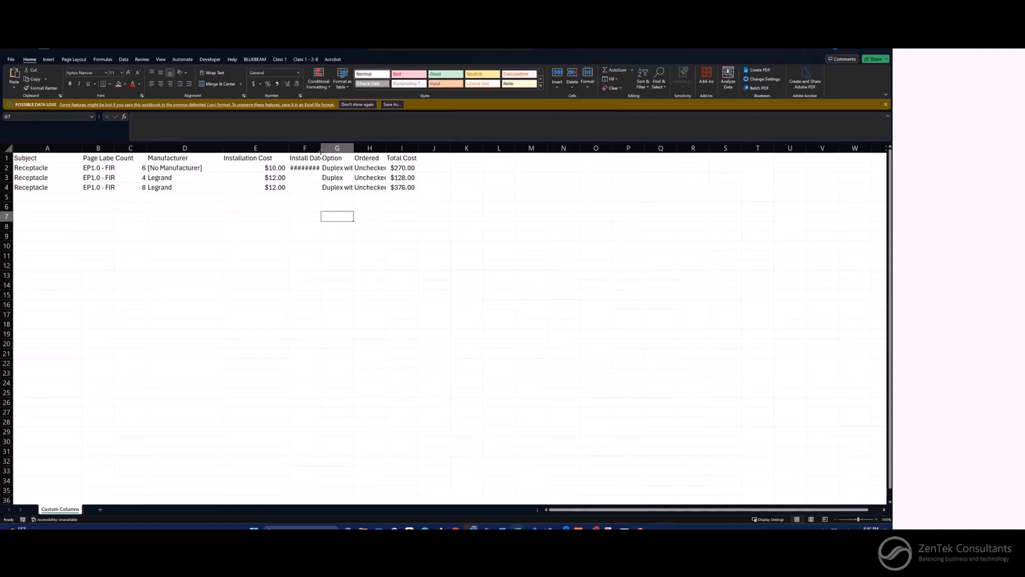
left_click_drag(321, 150, 368, 147)
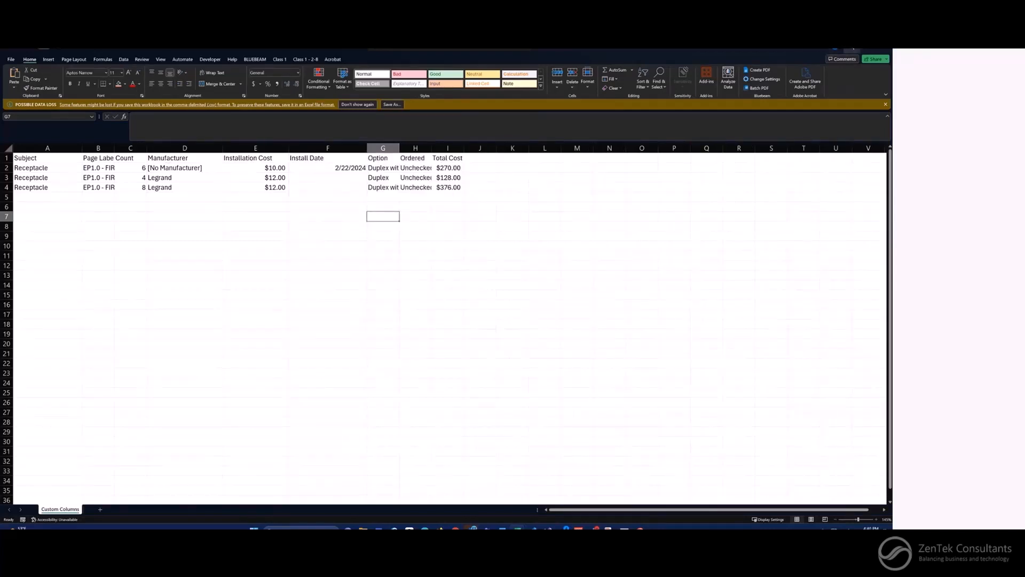
left_click(853, 49)
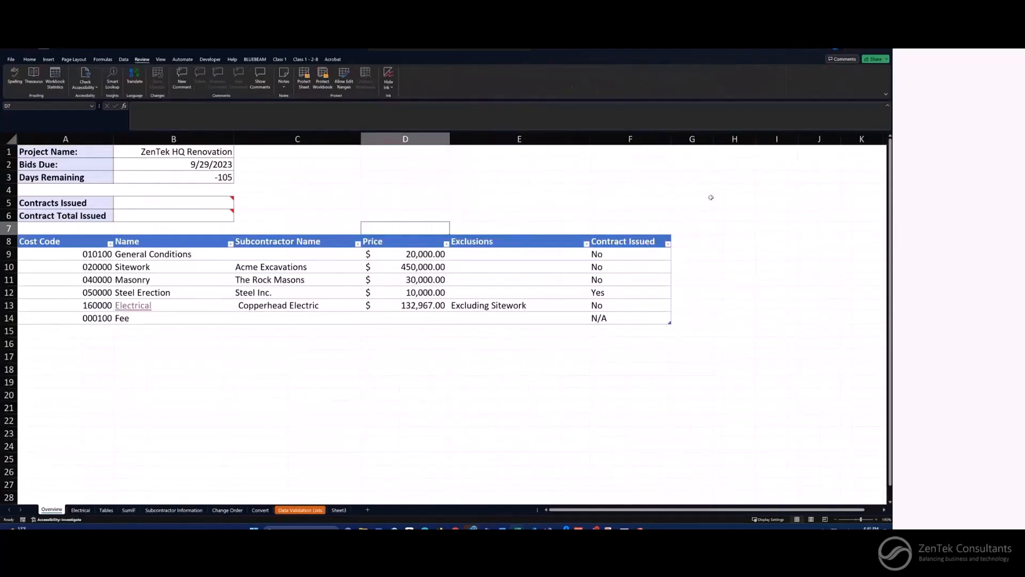
left_click(860, 50)
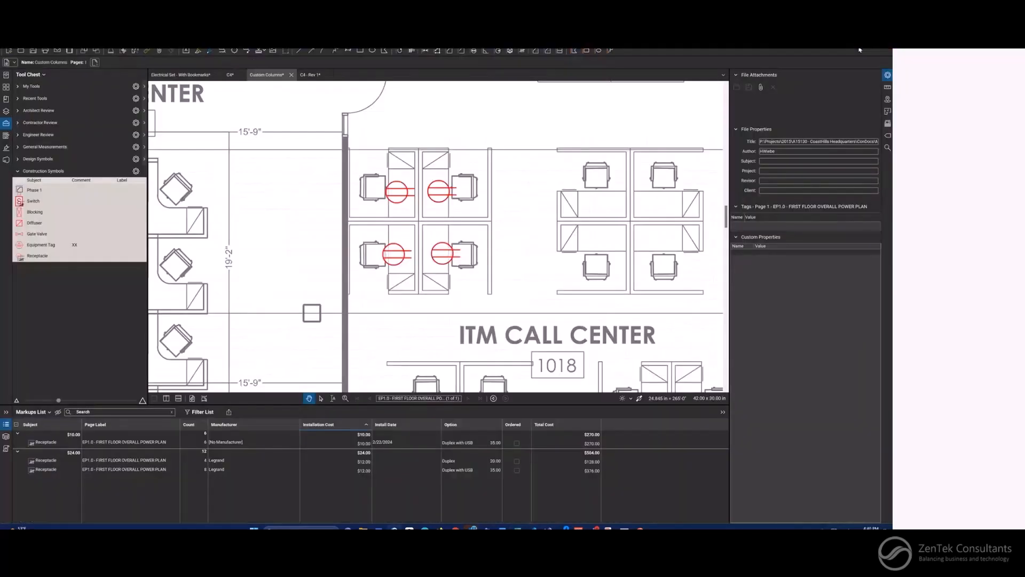
left_click_drag(290, 263, 294, 256)
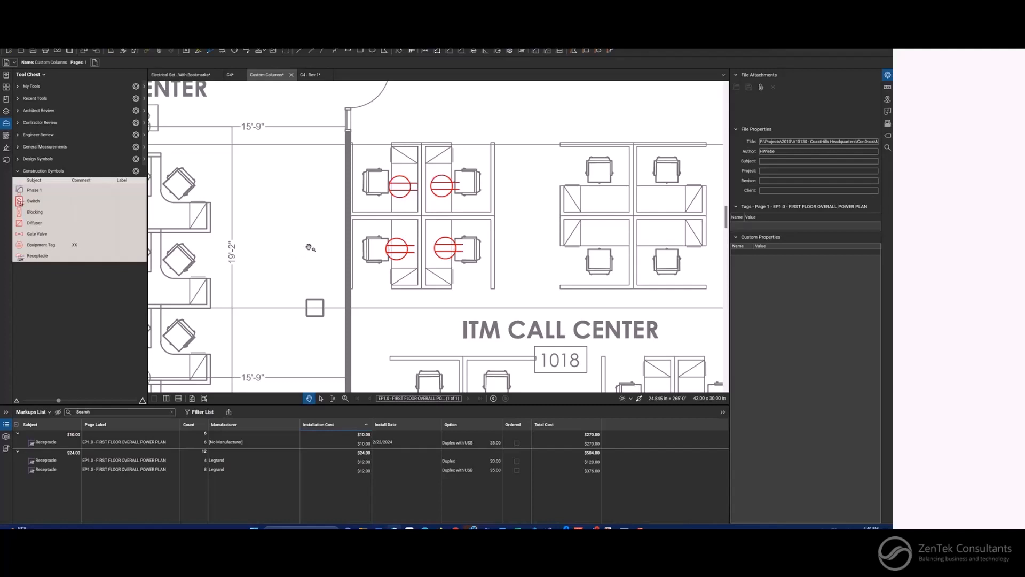
scroll(315, 245, "down", 1)
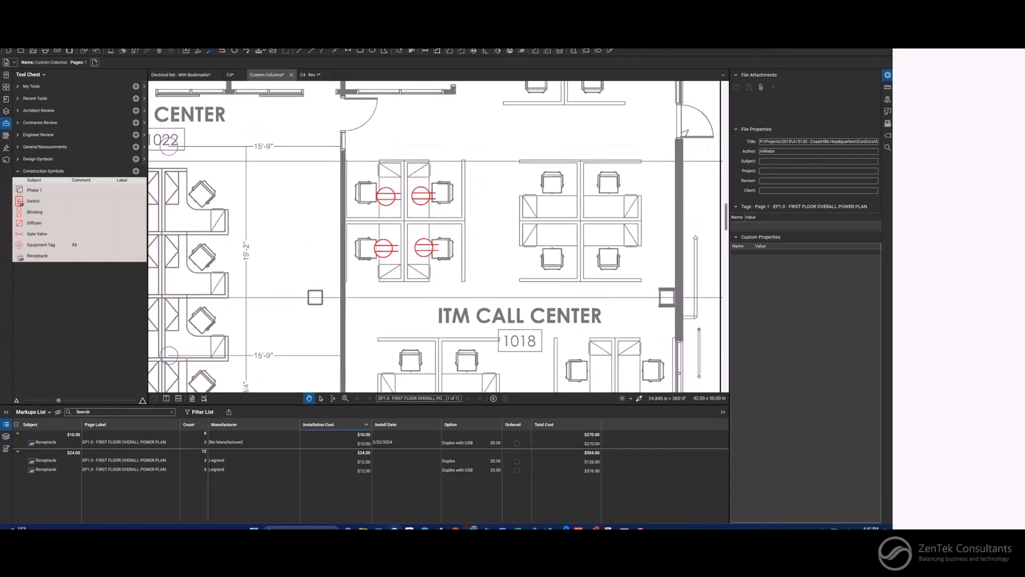
left_click(89, 41)
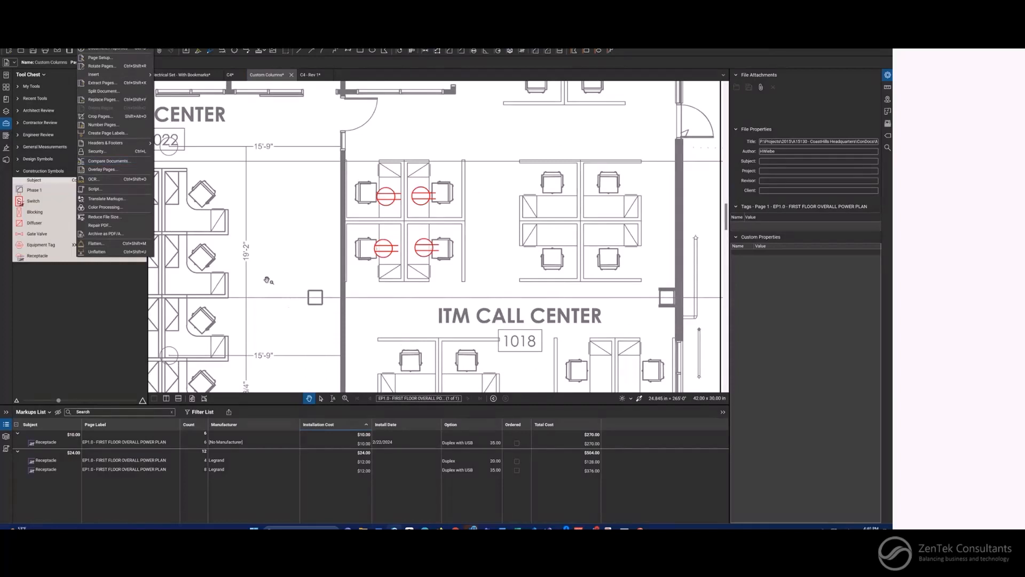
left_click(366, 288)
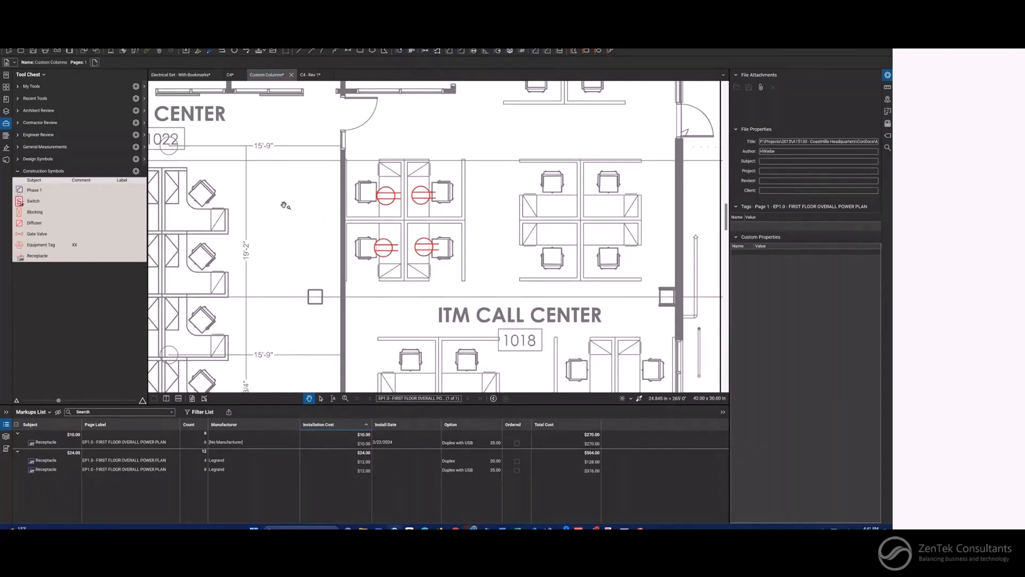
scroll(284, 205, "down", 3)
left_click_drag(284, 205, 486, 220)
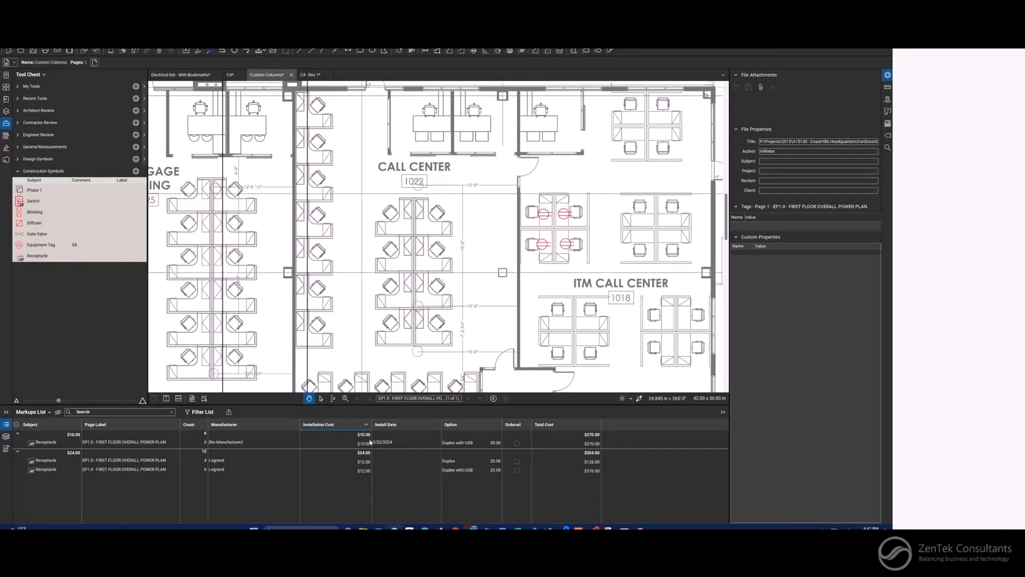
left_click_drag(467, 347, 457, 318)
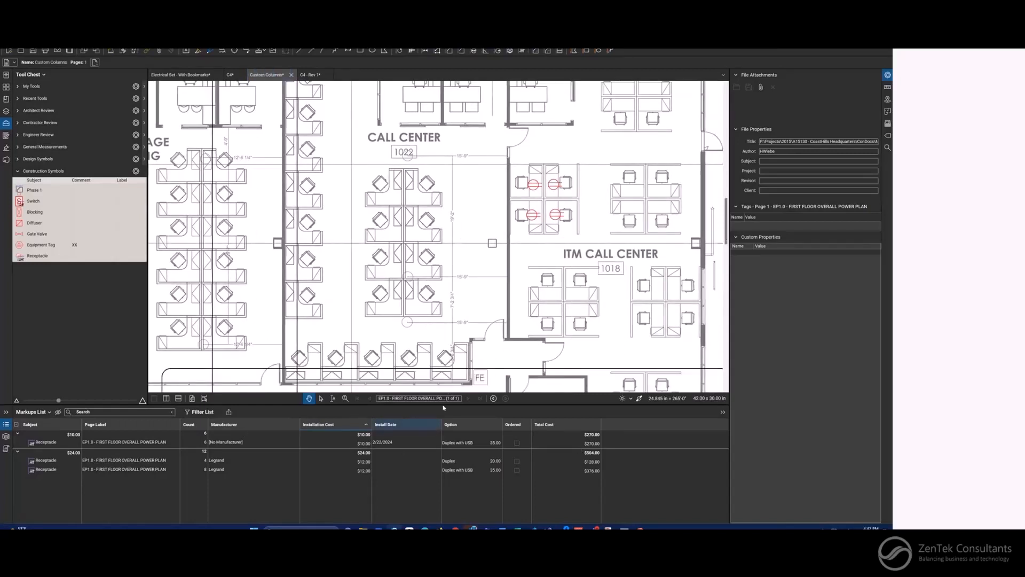
left_click_drag(327, 276, 331, 295)
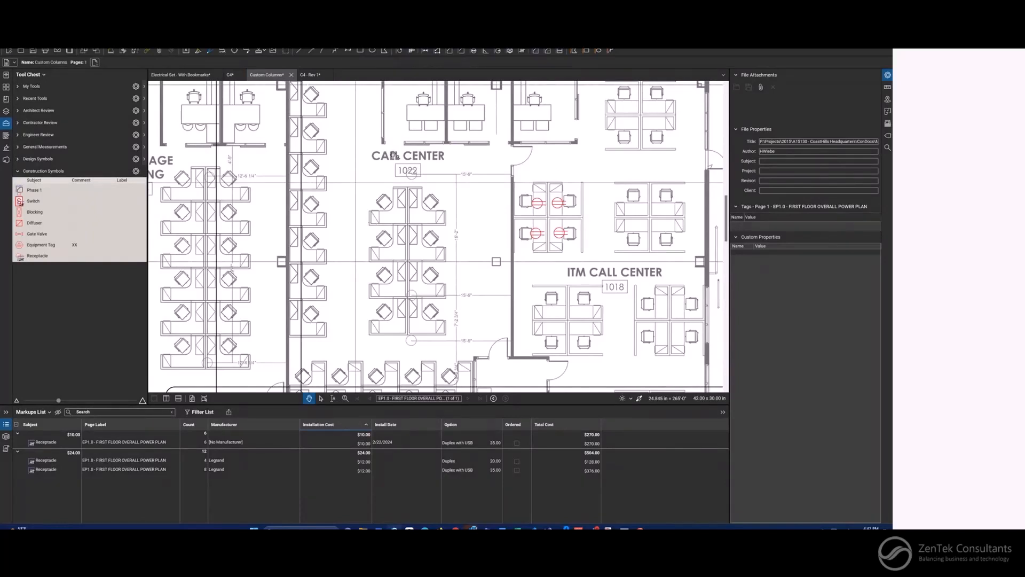
- View the region and plan details of the signed-in Bluebeam account, and close them
left_click_drag(467, 249, 466, 249)
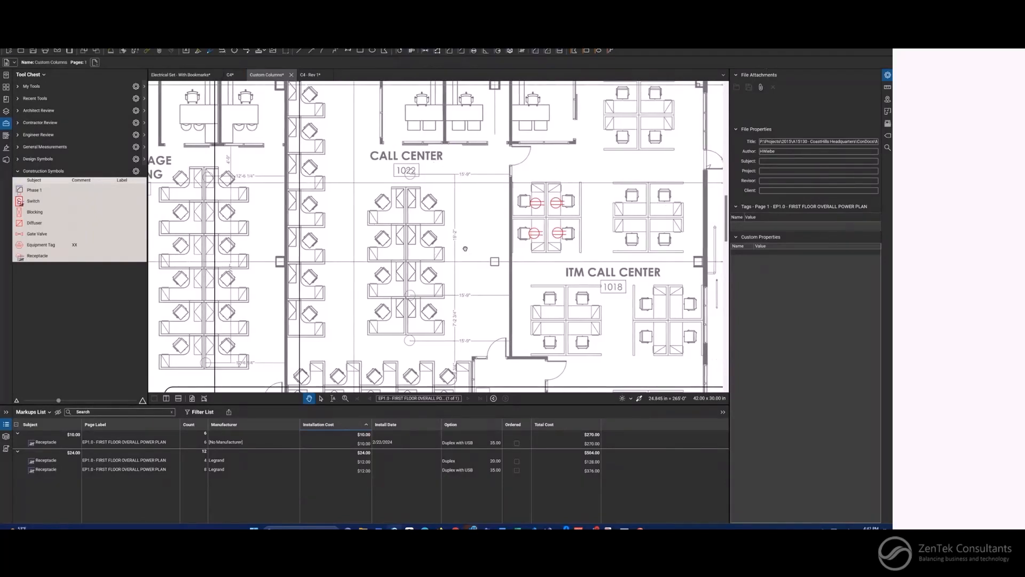
left_click(833, 41)
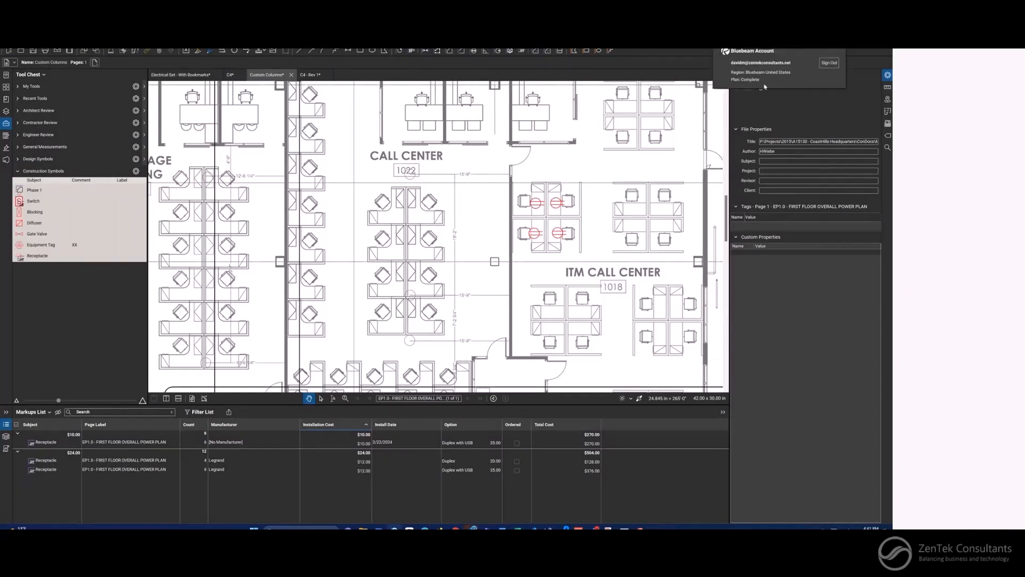
left_click(504, 225)
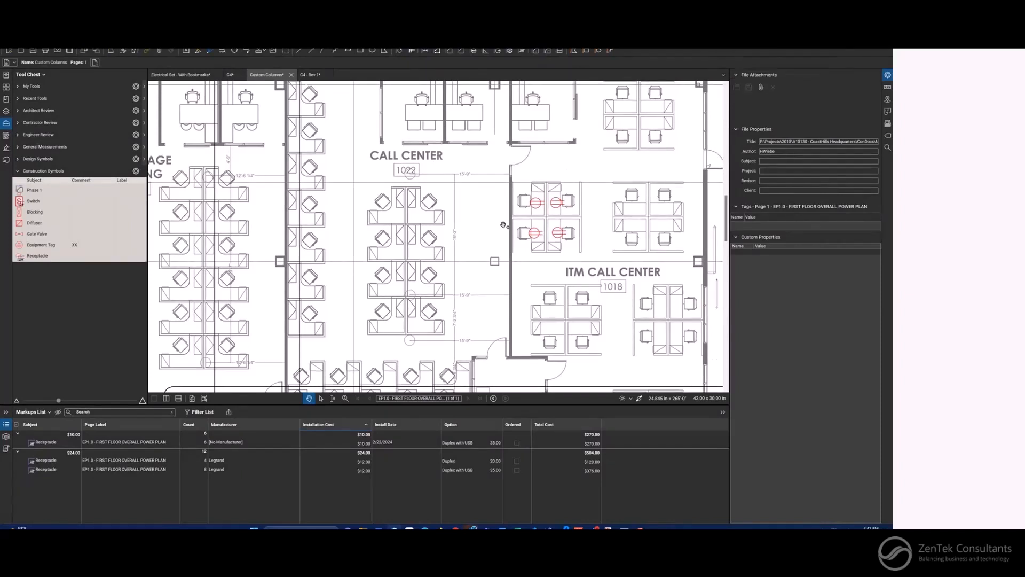
- Switch to the C4 drawing and reorder the open documents so C4 sits next to C4 - Rev 1
left_click_drag(504, 225, 465, 231)
left_click_drag(364, 222, 364, 221)
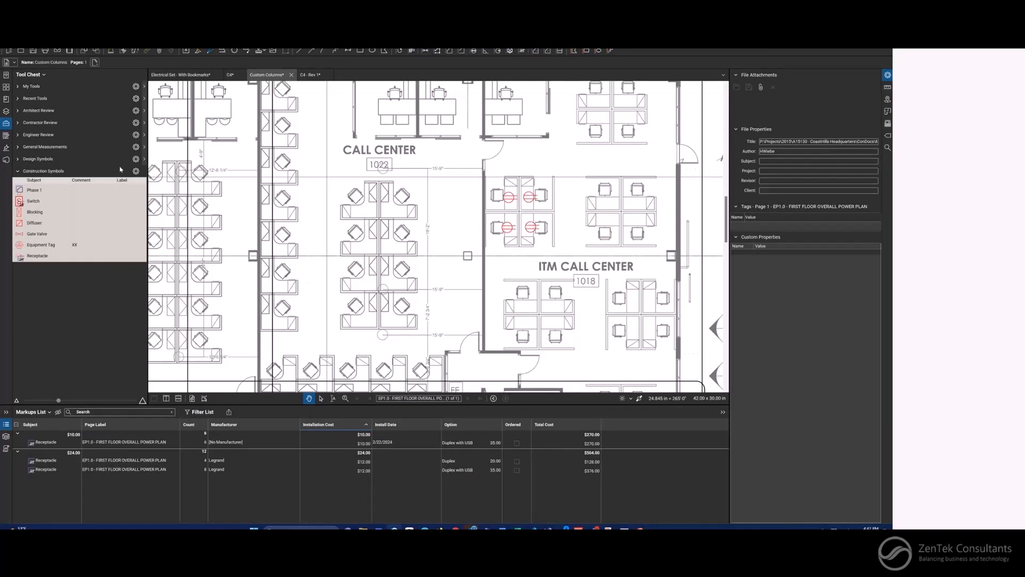
left_click(229, 75)
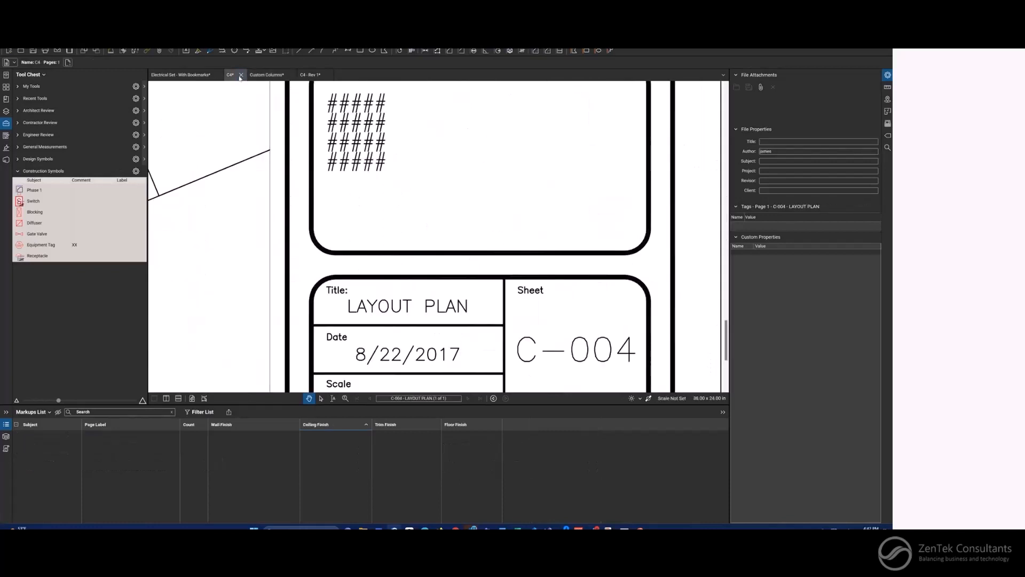
left_click_drag(290, 75, 290, 76)
scroll(278, 258, "down", 8)
mouse_move(230, 238)
left_mouse_down()
mouse_move(328, 282)
mouse_move(396, 288)
left_mouse_up()
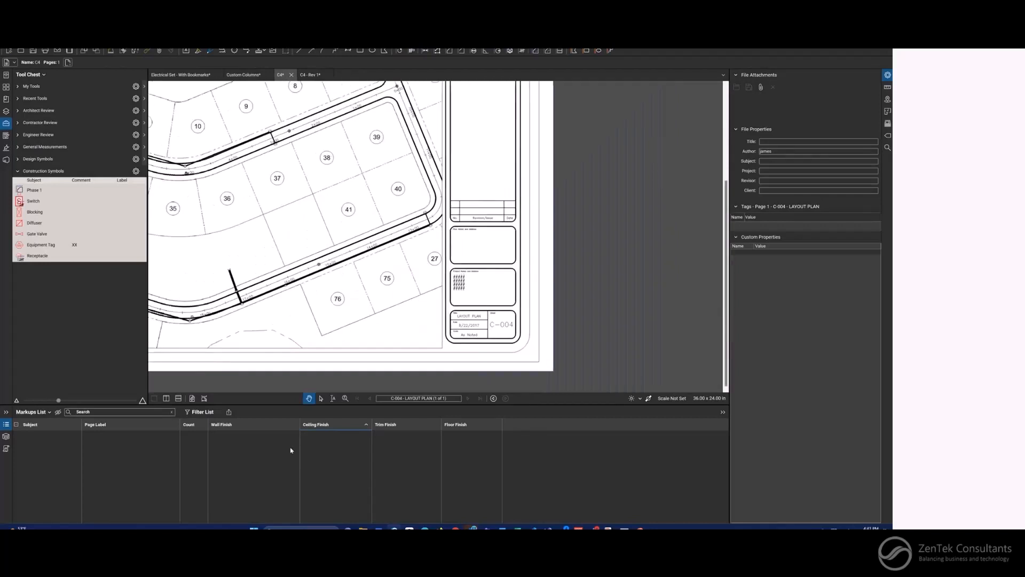
- Collapse the markups list, the tool chest and the file properties to give the C4 drawing more room
left_click(261, 405)
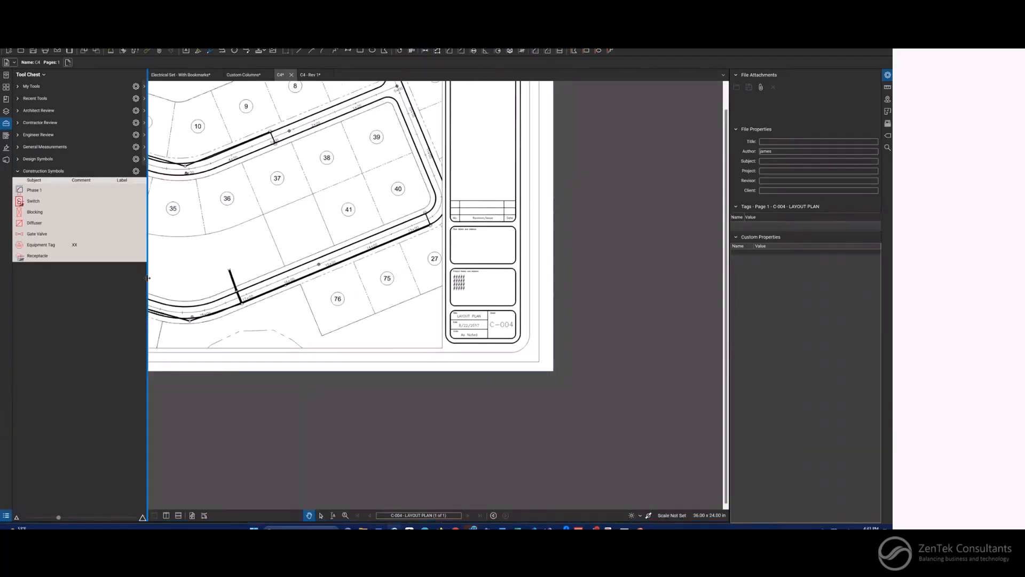
left_click(147, 278)
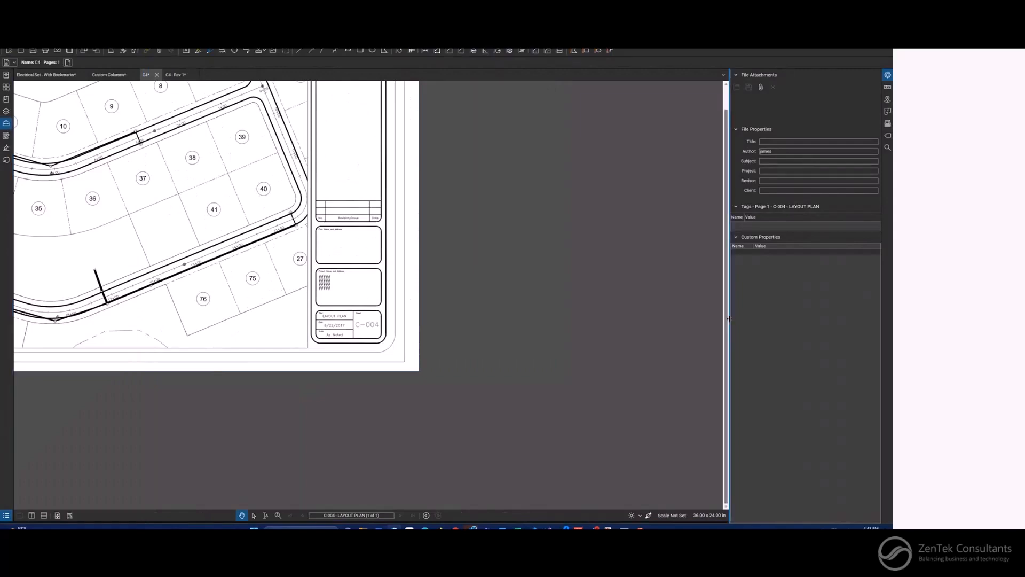
left_click(730, 319)
scroll(202, 233, "down", 1)
mouse_move(201, 233)
left_mouse_down()
mouse_move(261, 256)
mouse_move(410, 272)
mouse_move(394, 290)
left_mouse_up()
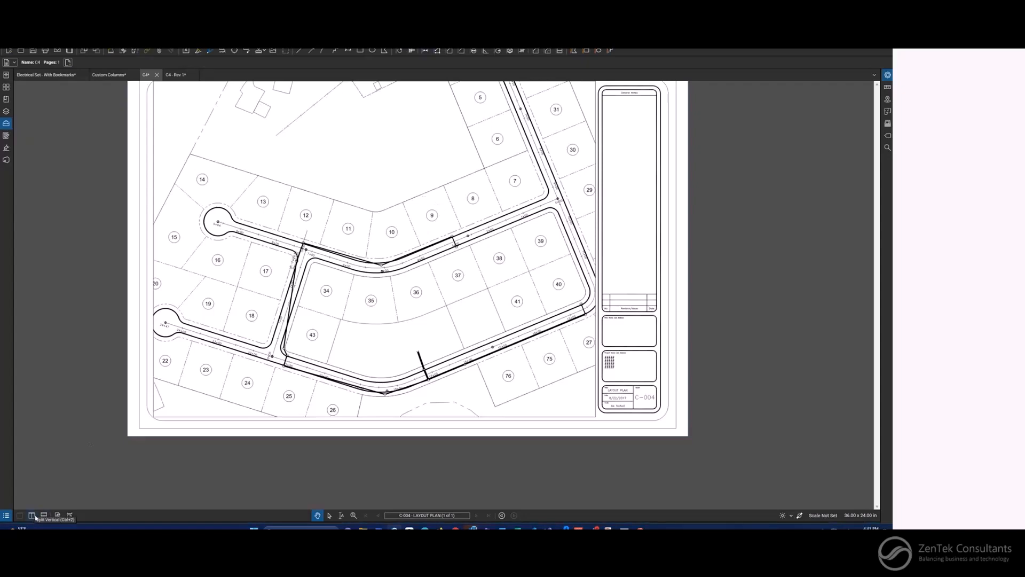
- Split the view vertically, show C4 - Rev 1 beside C4, and apply Synchronize Document to the two views
left_click(32, 515)
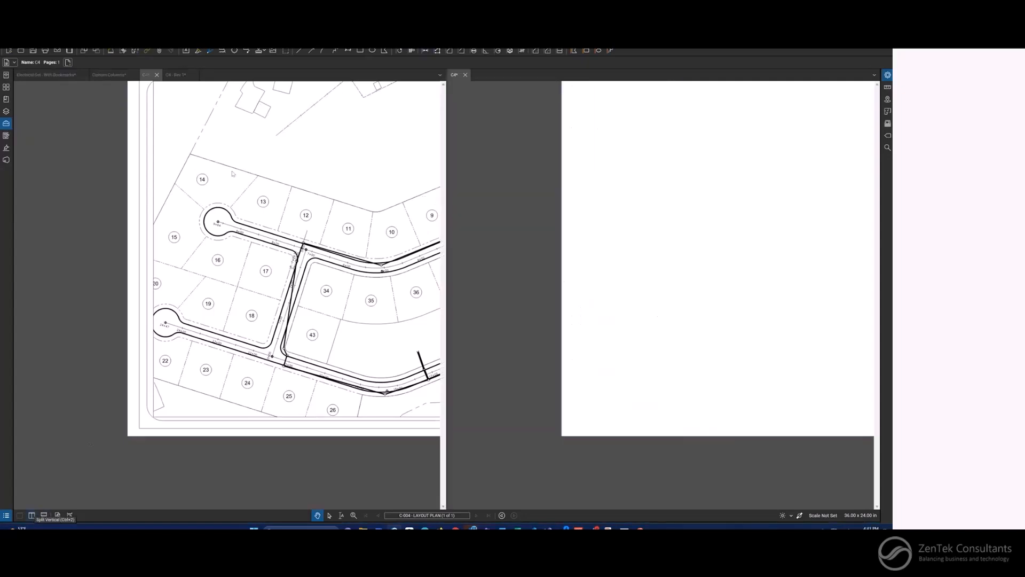
left_click(173, 75)
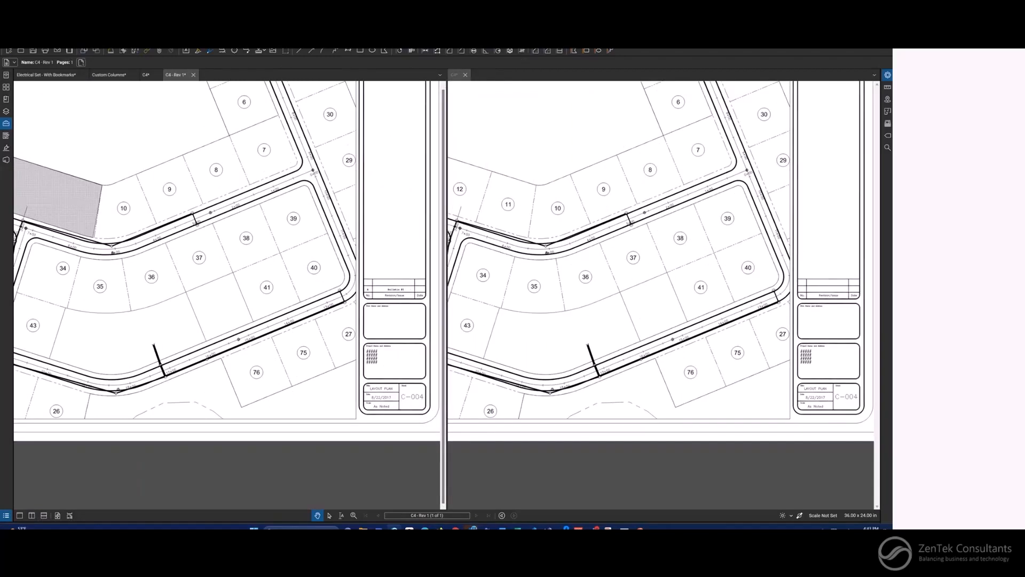
left_click(118, 43)
left_click(135, 58)
left_click(115, 43)
mouse_move(90, 43)
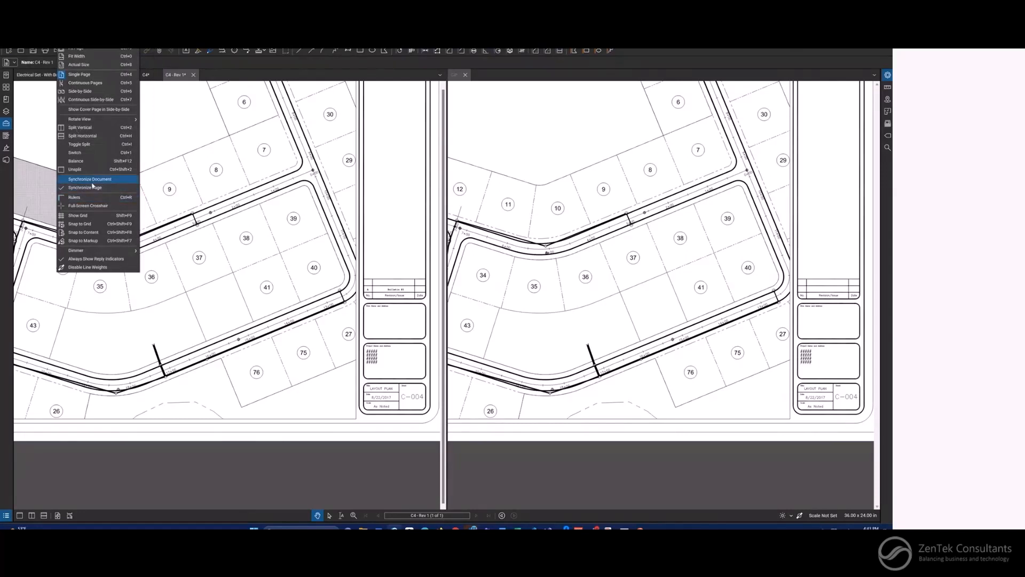
left_click(93, 182)
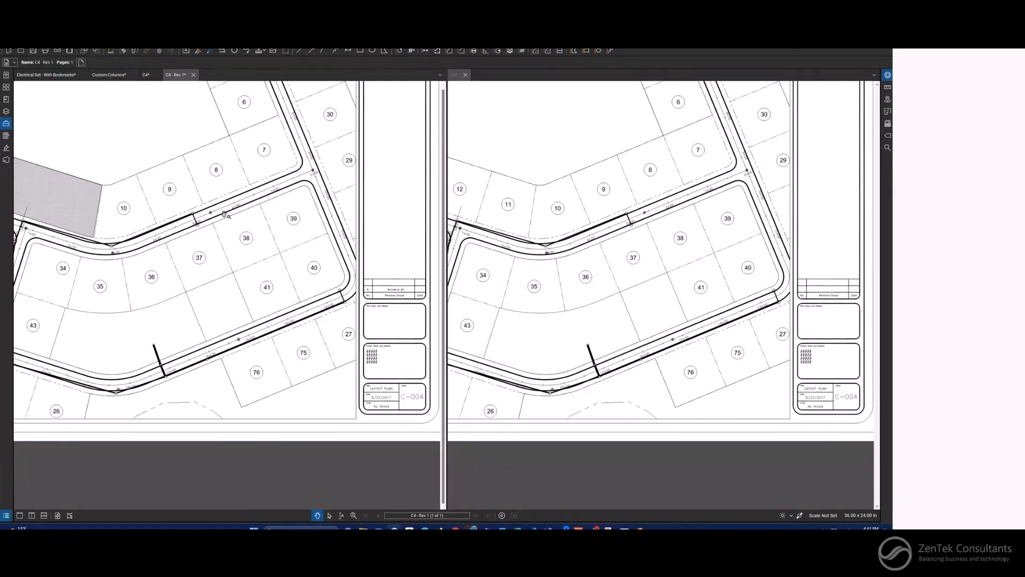
- Compare the shaded area beside lot 10 across the two synchronized drawings, with the status bar shown
scroll(224, 214, "up", 3)
left_click_drag(218, 225, 317, 243)
left_click_drag(110, 278, 340, 317)
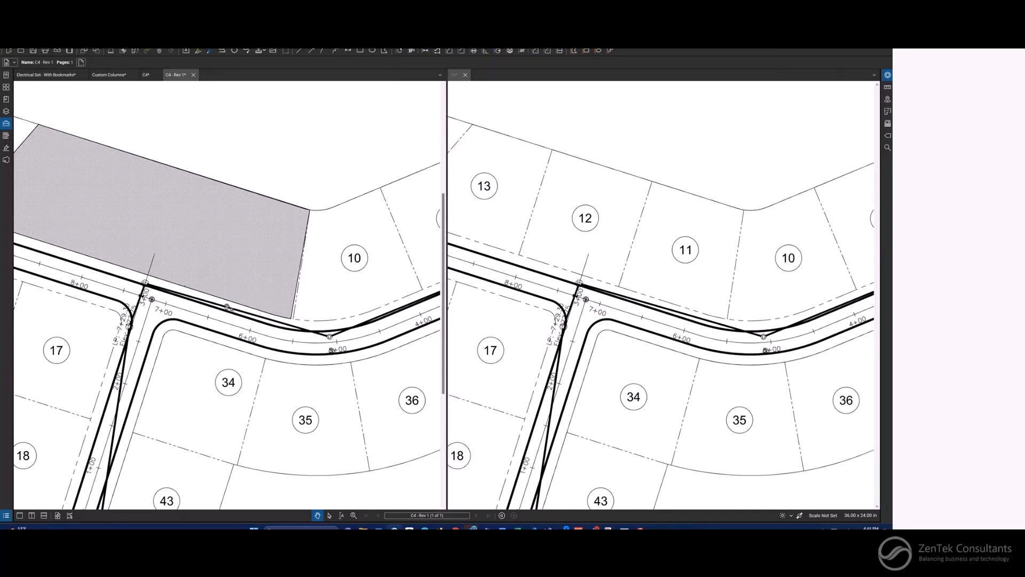
left_click_drag(366, 238, 307, 249)
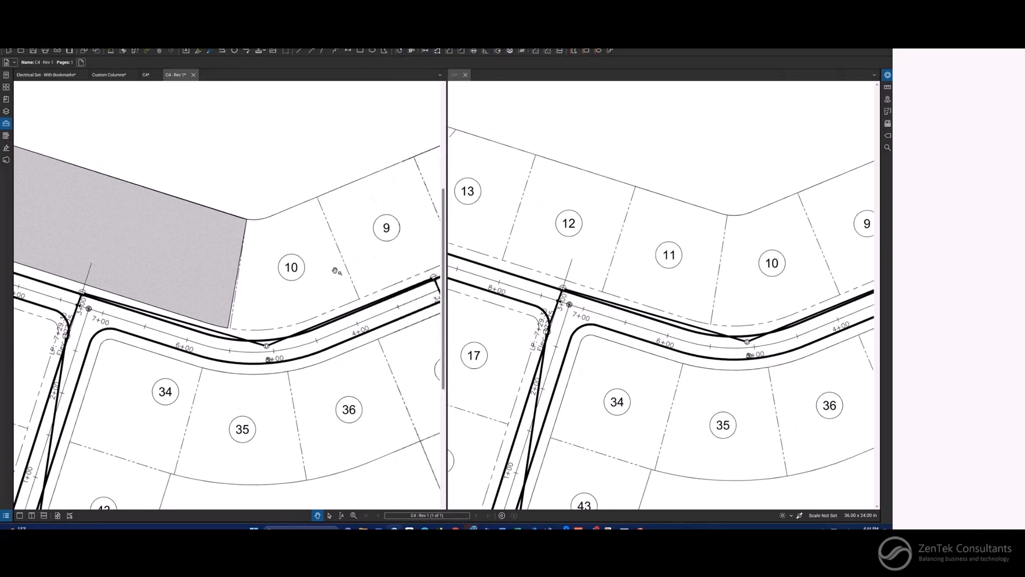
key("F8")
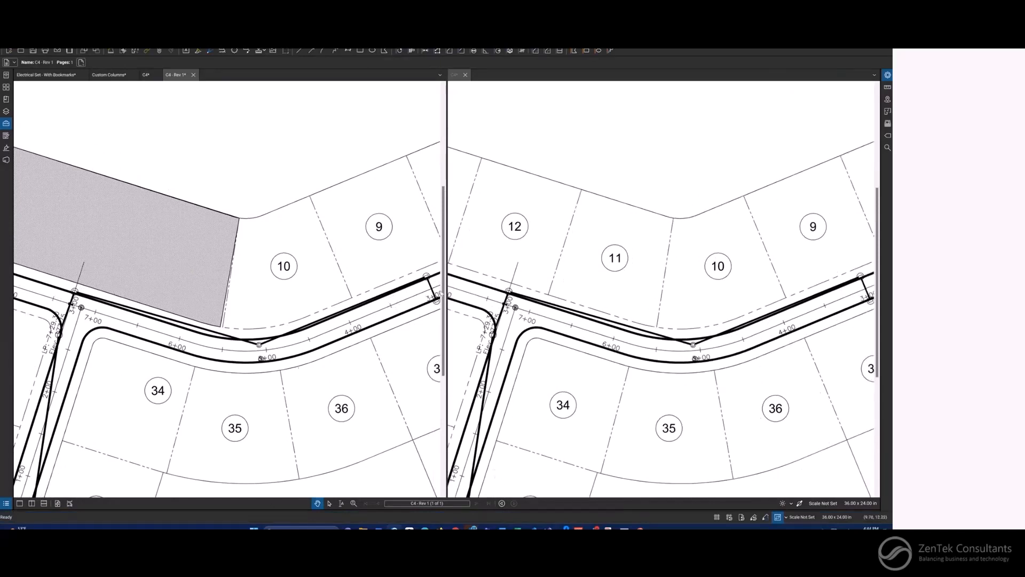
left_click(61, 44)
left_click(361, 300)
left_click_drag(506, 402, 465, 387)
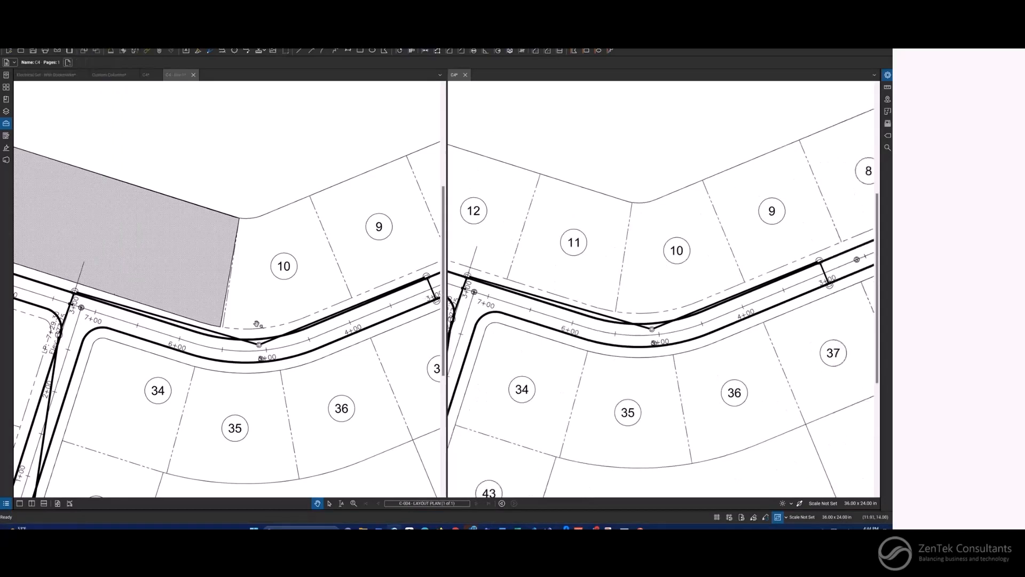
left_click_drag(282, 323, 323, 318)
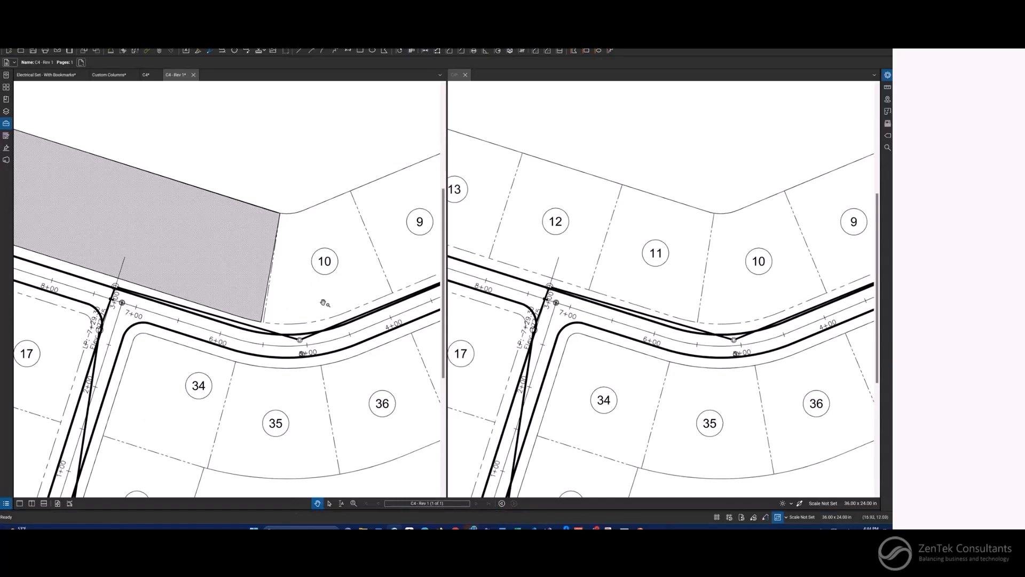
- Close the second C4 view and look over the shaded area in the C4 - Rev 1 drawing
left_click(465, 75)
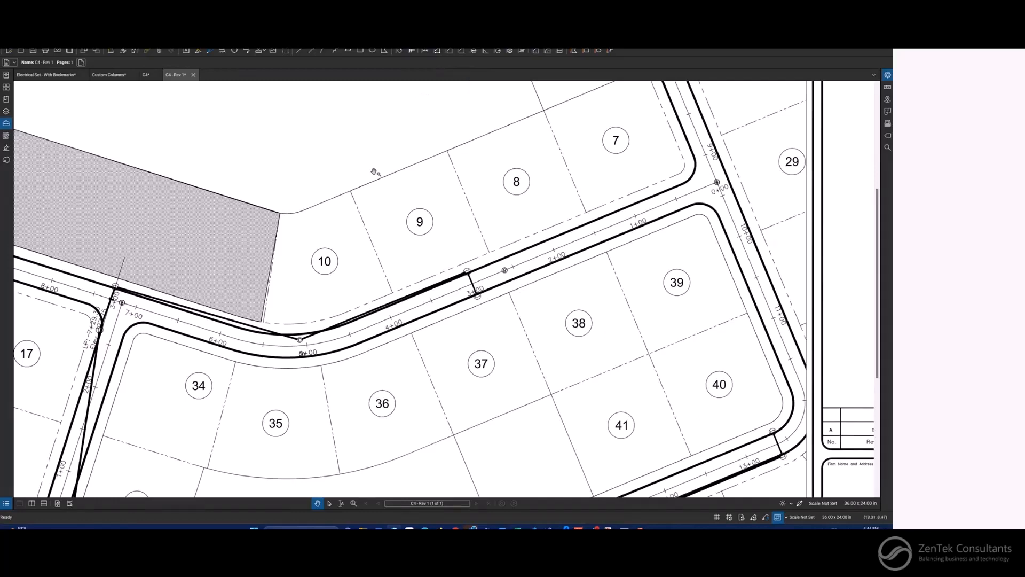
scroll(374, 172, "down", 2)
left_click_drag(341, 271, 378, 270)
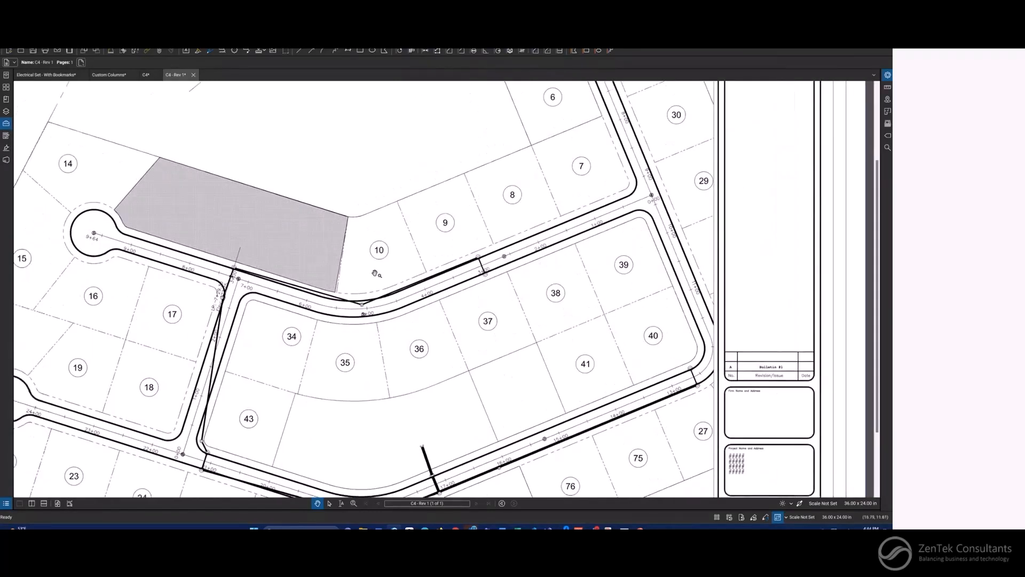
left_click_drag(306, 323, 301, 326)
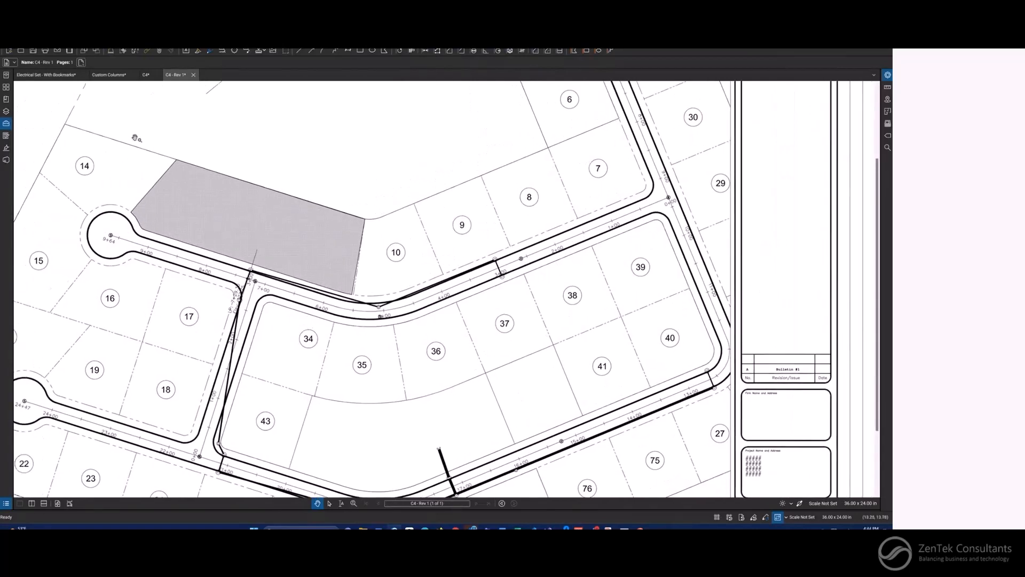
- From the C4 drawing, set up Compare Documents with C4 as Document A and C4 - Rev 1 as Document B
left_click(148, 77)
left_click(87, 41)
left_click(87, 41)
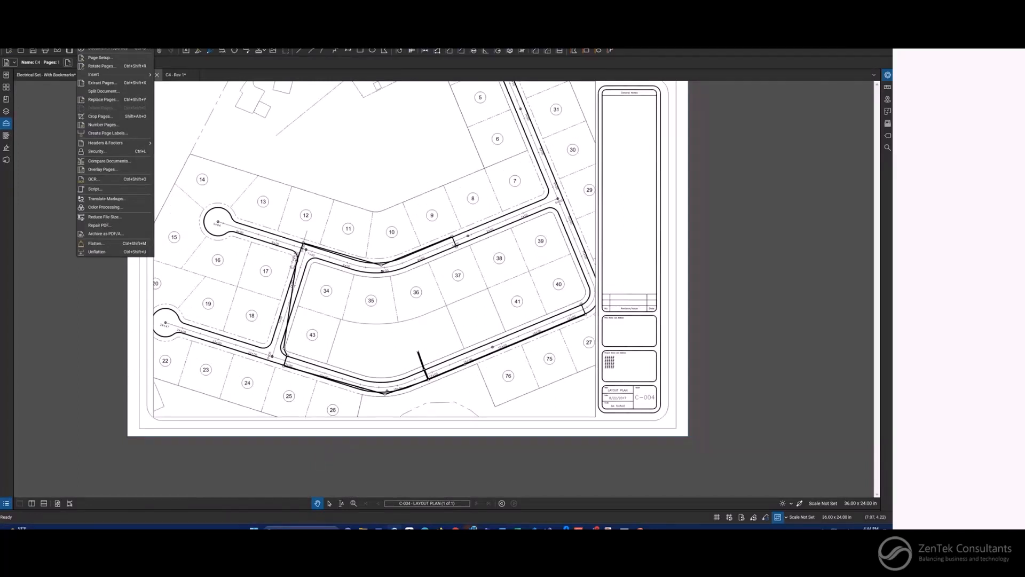
mouse_move(114, 42)
left_click(105, 163)
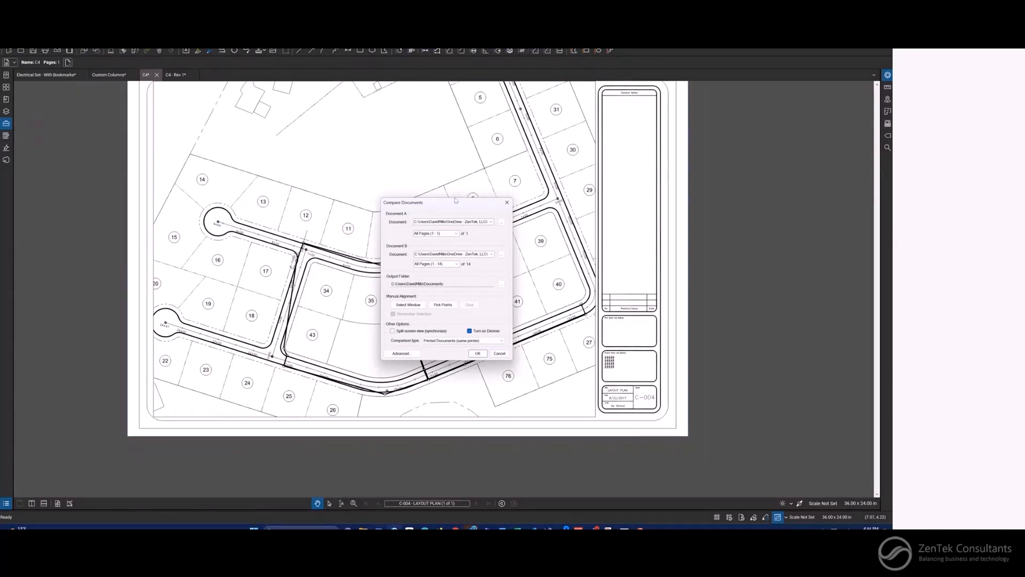
left_click_drag(455, 200, 395, 154)
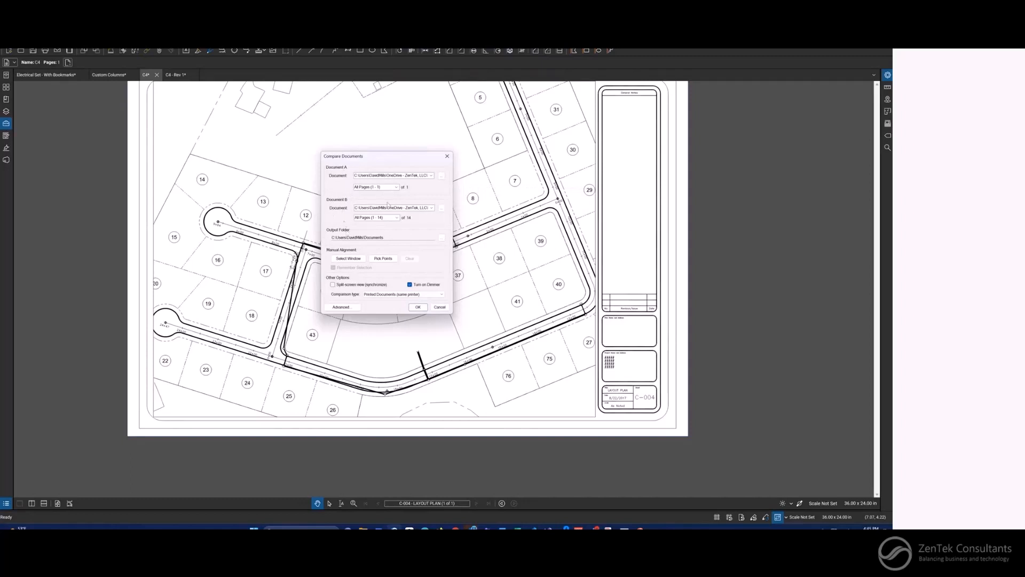
left_click(431, 176)
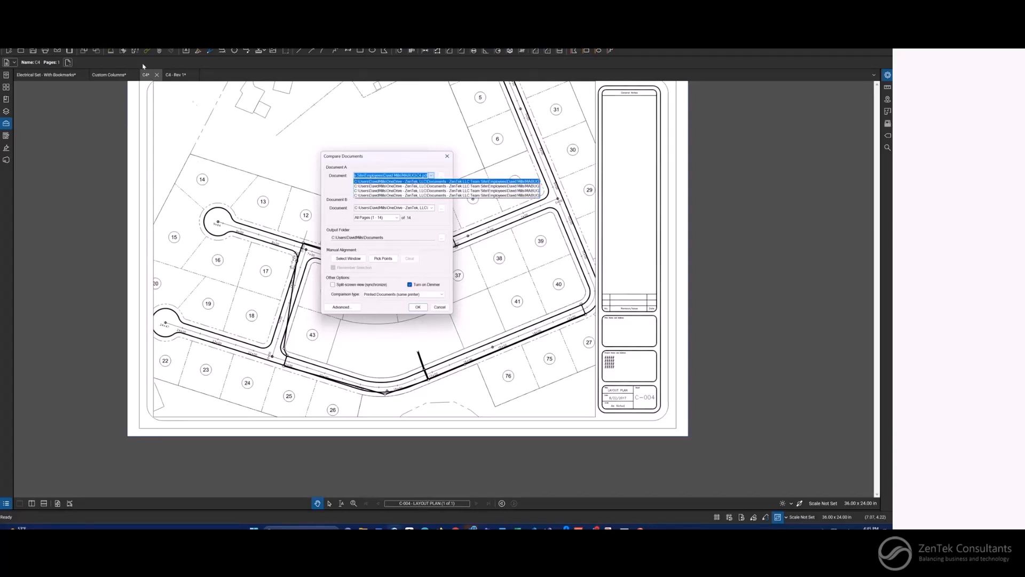
left_click(403, 182)
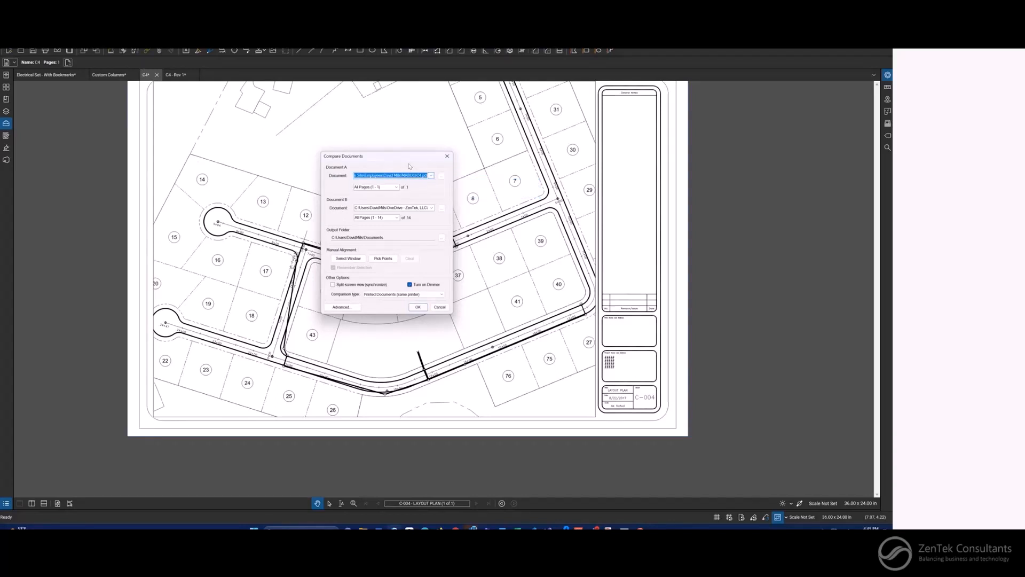
left_click(431, 207)
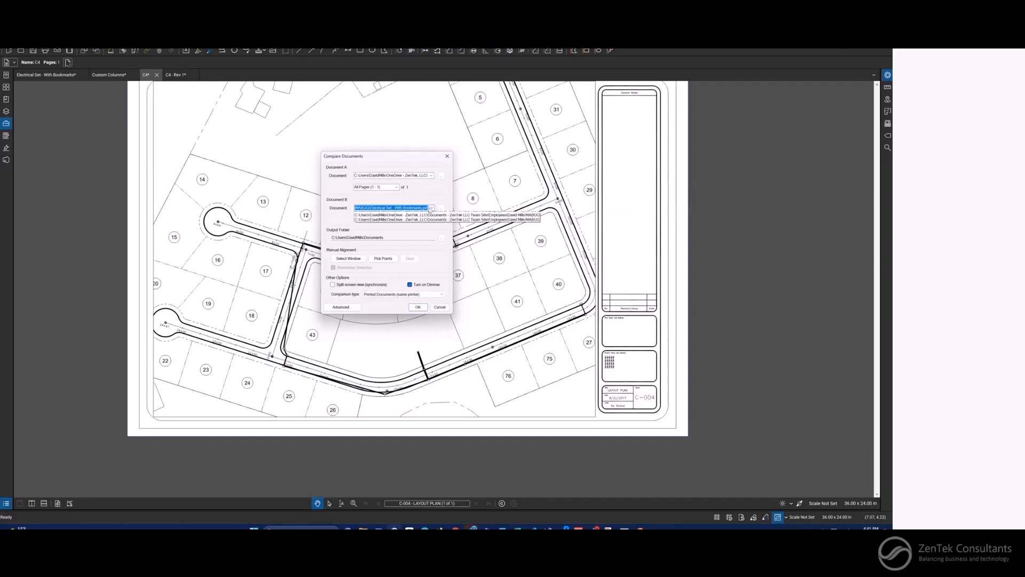
left_click(413, 229)
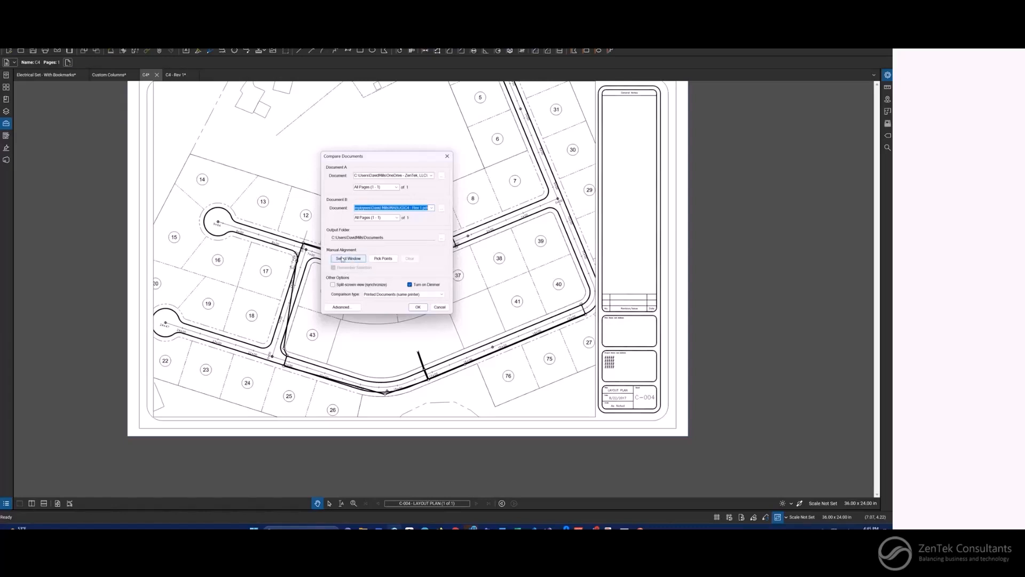
left_click_drag(358, 161, 360, 160)
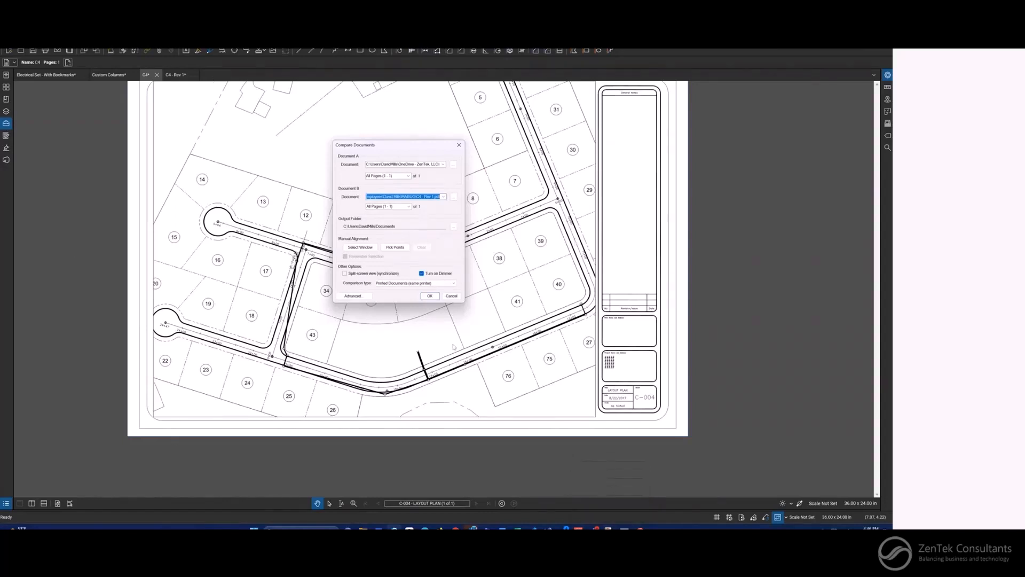
- In the advanced comparison options, change the difference markup's fill color to light pink
left_click(257, 393)
left_click(345, 296)
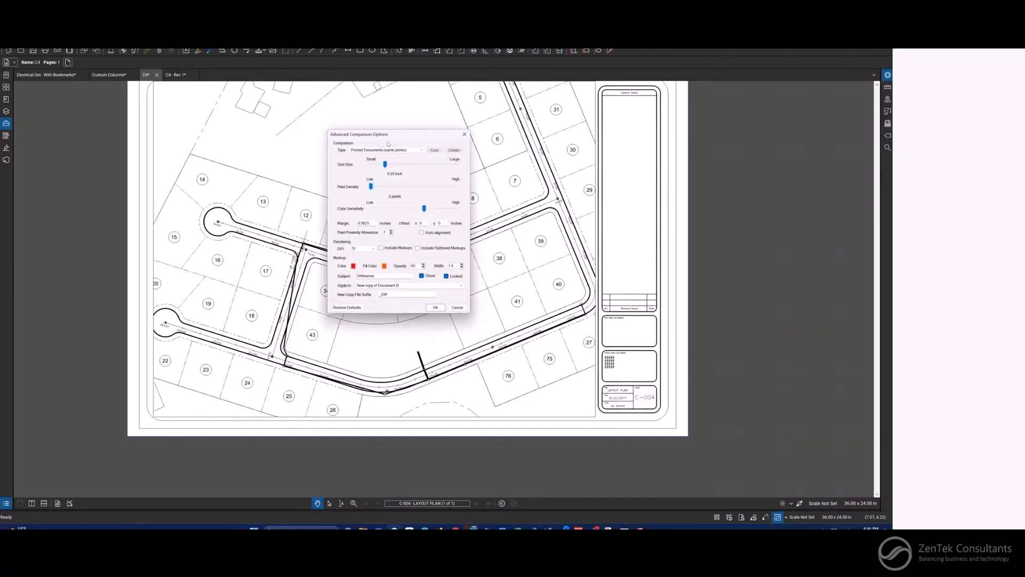
left_click_drag(382, 138, 470, 150)
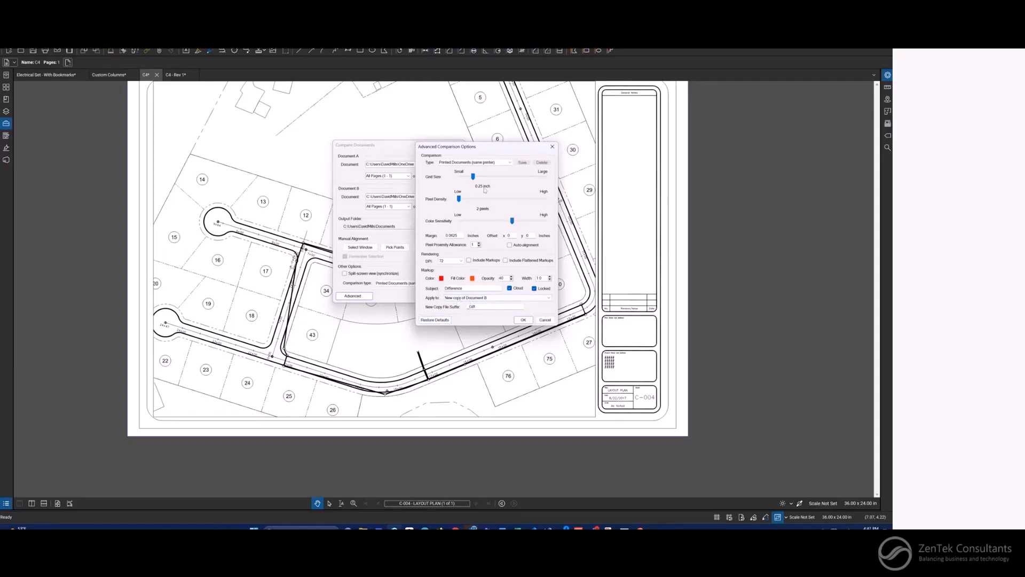
left_click(472, 279)
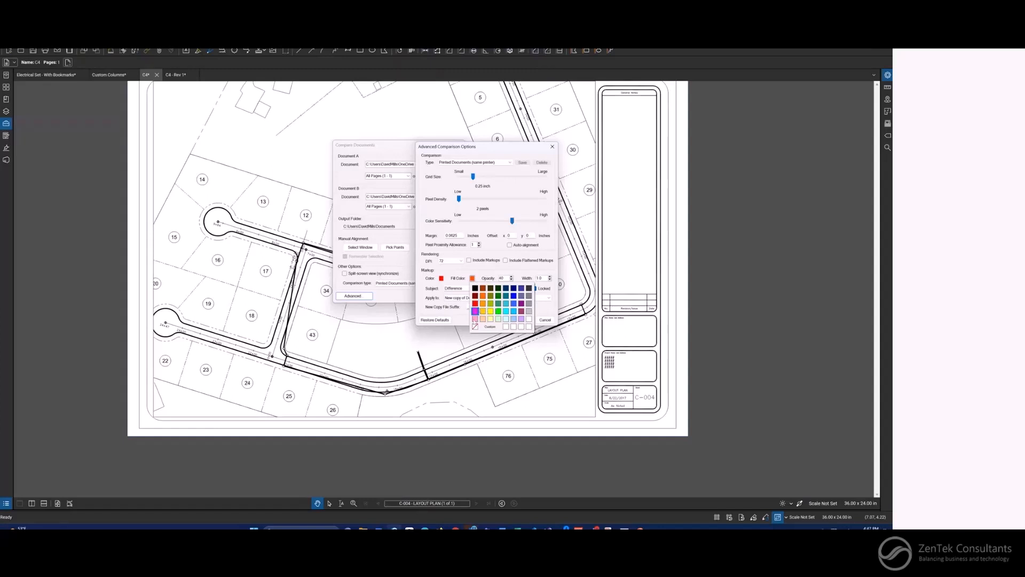
left_click(475, 319)
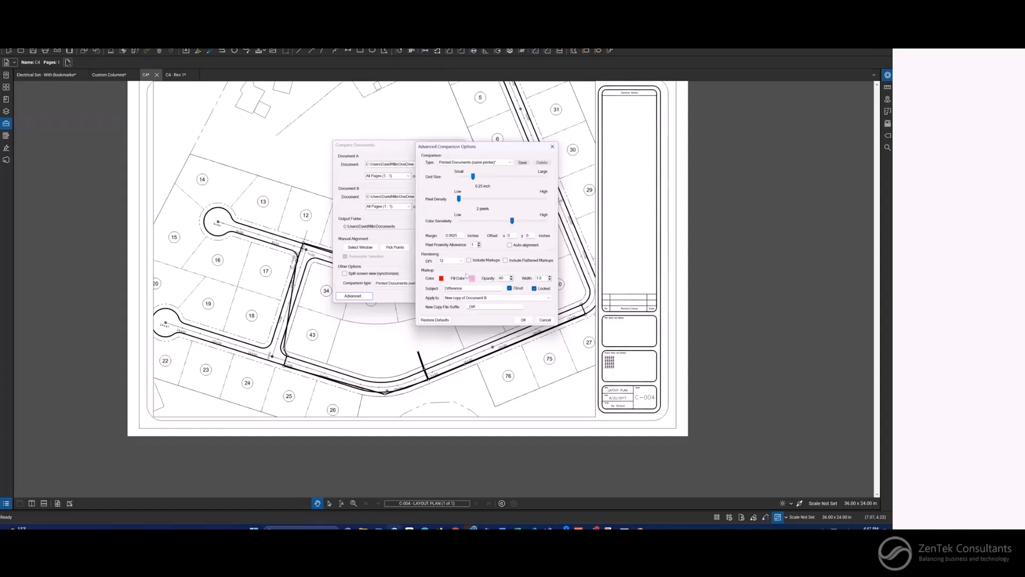
left_click(521, 320)
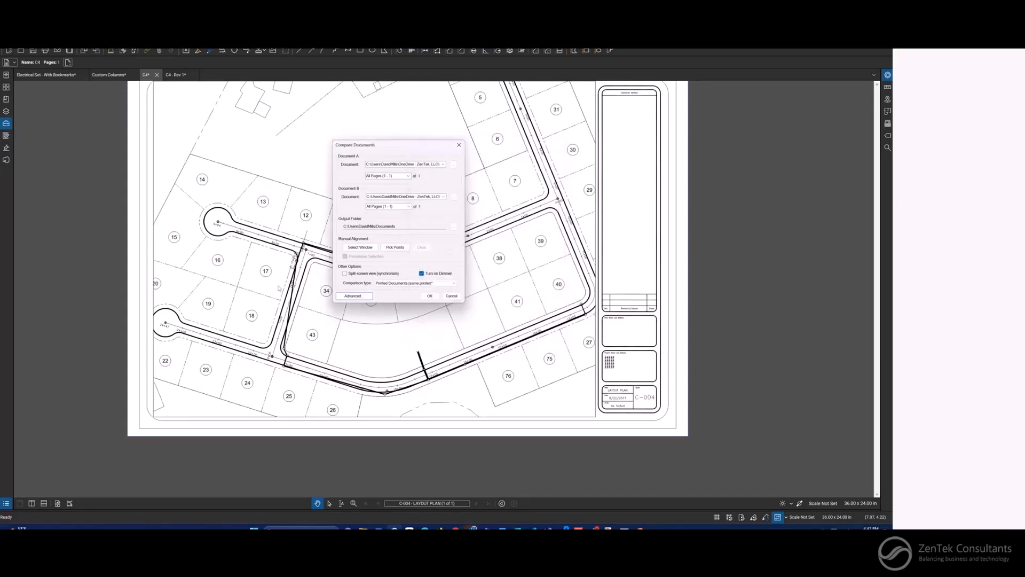
- Run the comparison, saving the modified C4 - Rev 1 document, and examine the clouded differences around lots 10 and 34
left_click(430, 297)
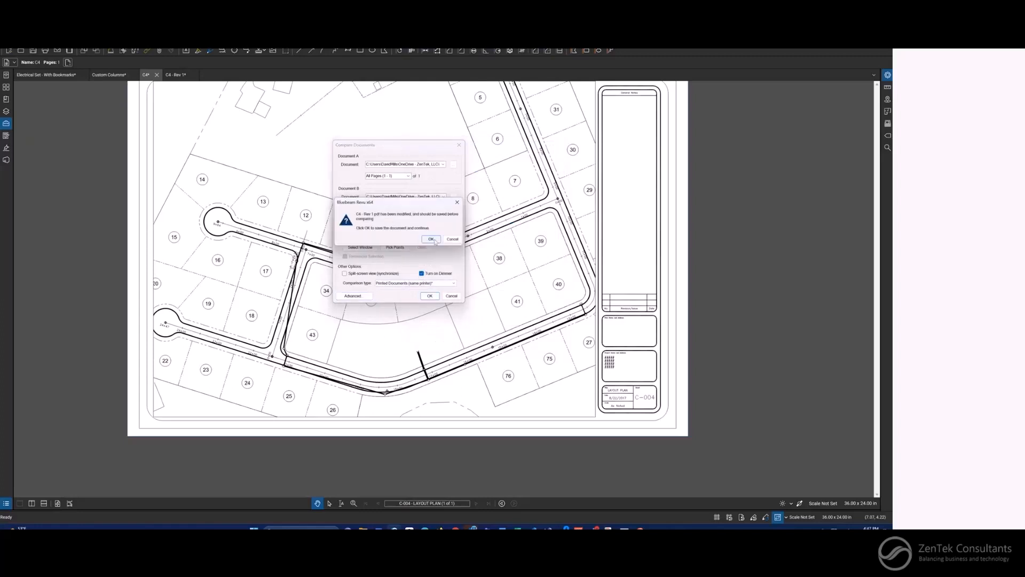
left_click(430, 239)
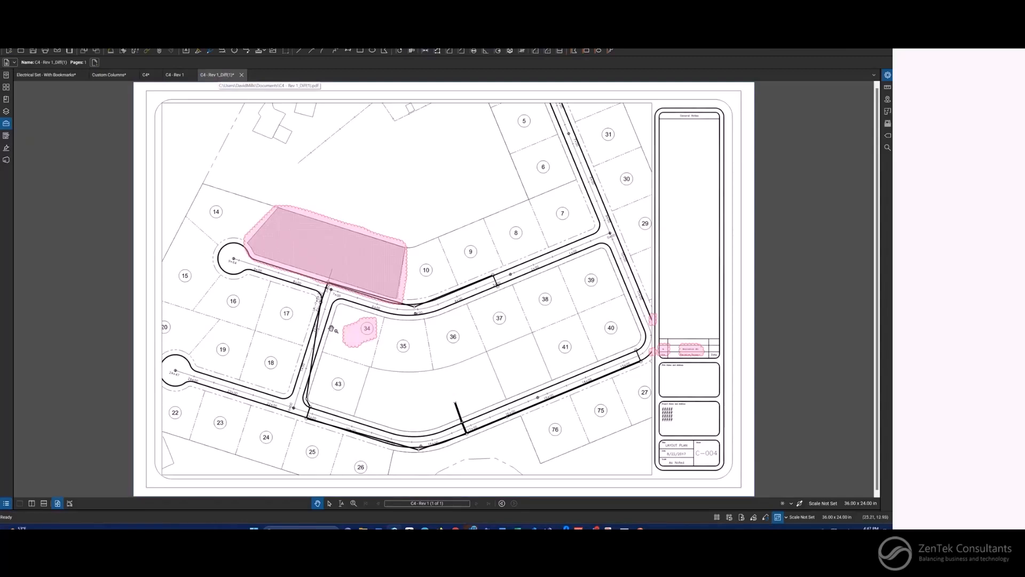
scroll(371, 282, "up", 4)
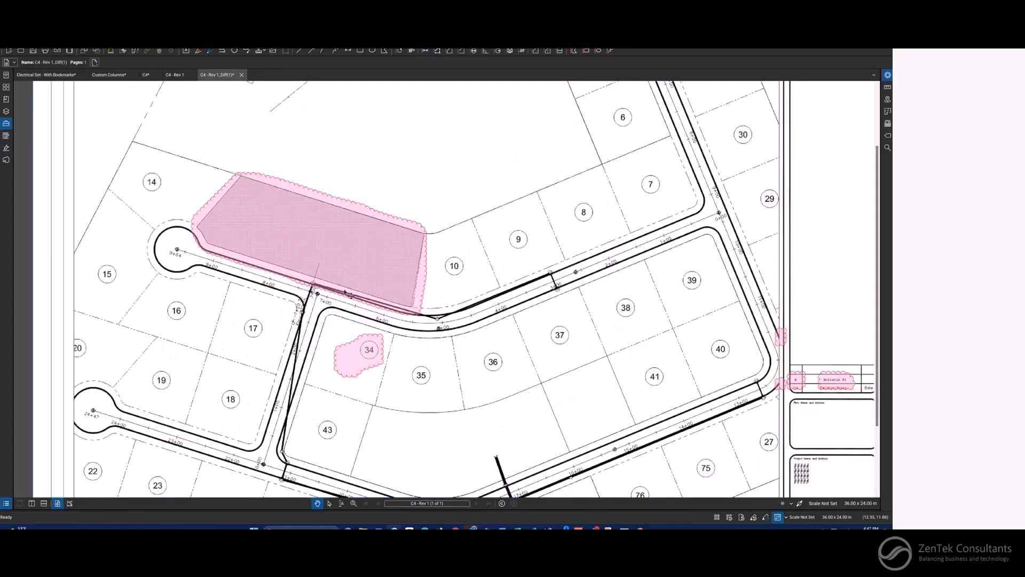
left_click_drag(426, 321, 513, 332)
scroll(513, 333, "up", 4)
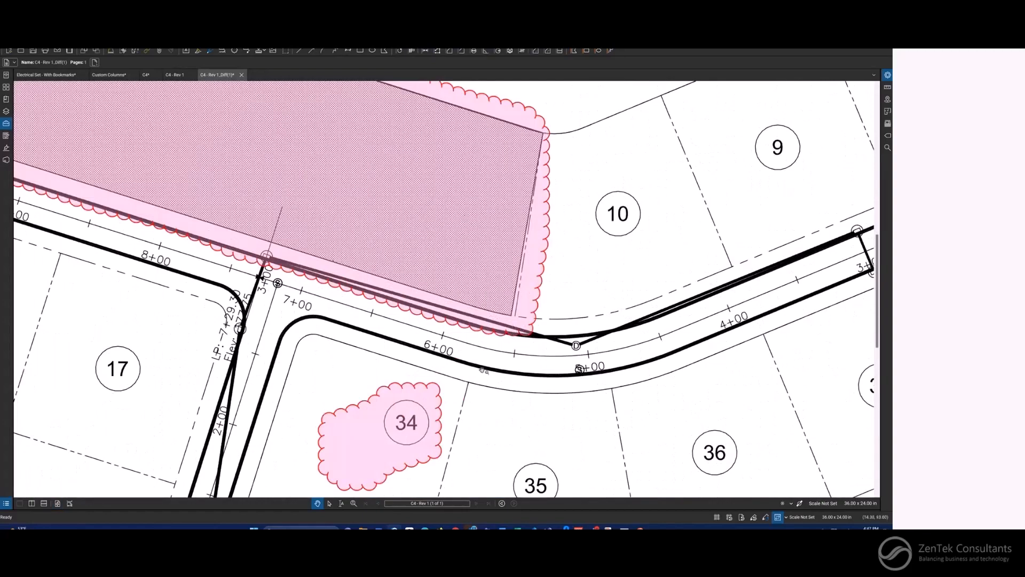
- Examine the clouded differences in the comparison result around lot 34, the road edge near lot 40 and the title block's revision table
scroll(479, 317, "down", 2)
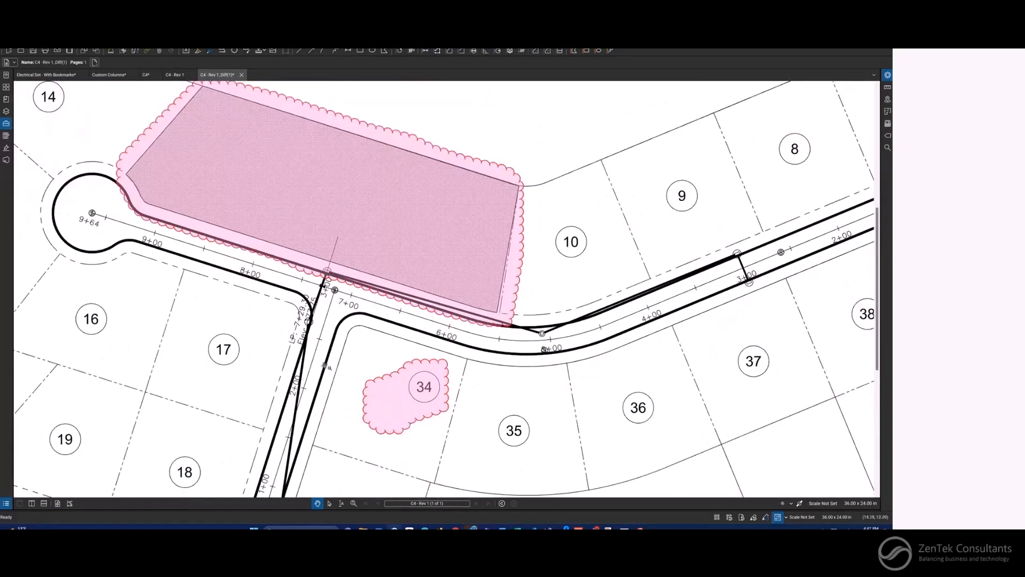
left_click_drag(404, 346, 363, 323)
scroll(383, 365, "down", 2)
left_click_drag(684, 339, 660, 330)
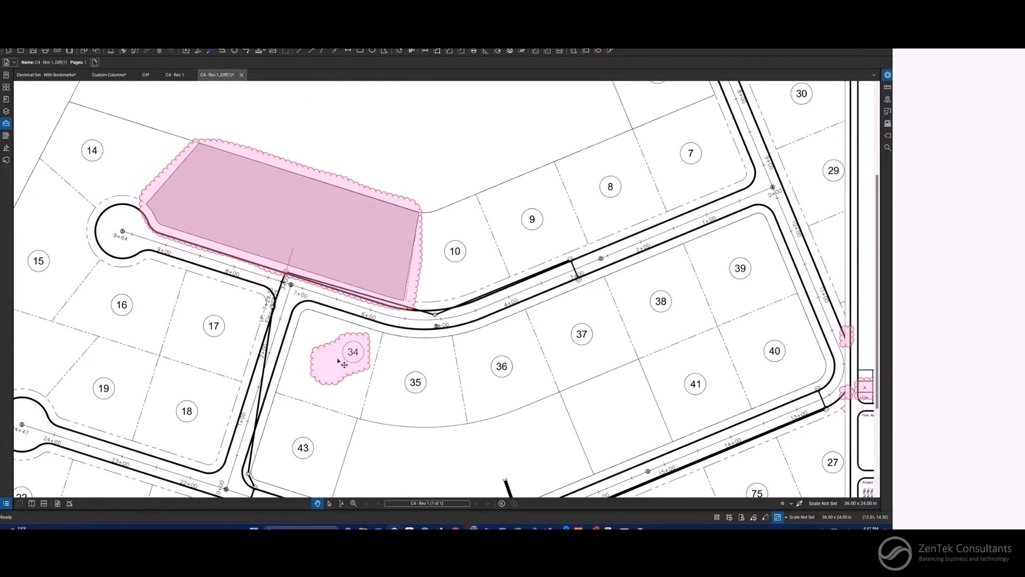
mouse_move(660, 395)
left_mouse_down()
mouse_move(458, 338)
mouse_move(351, 331)
left_mouse_up()
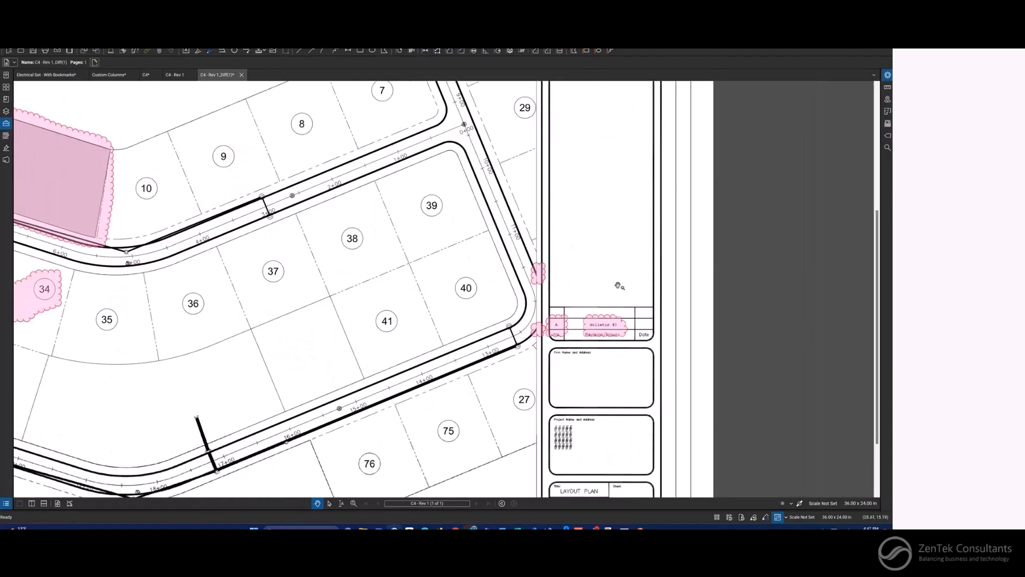
scroll(606, 329, "up", 5)
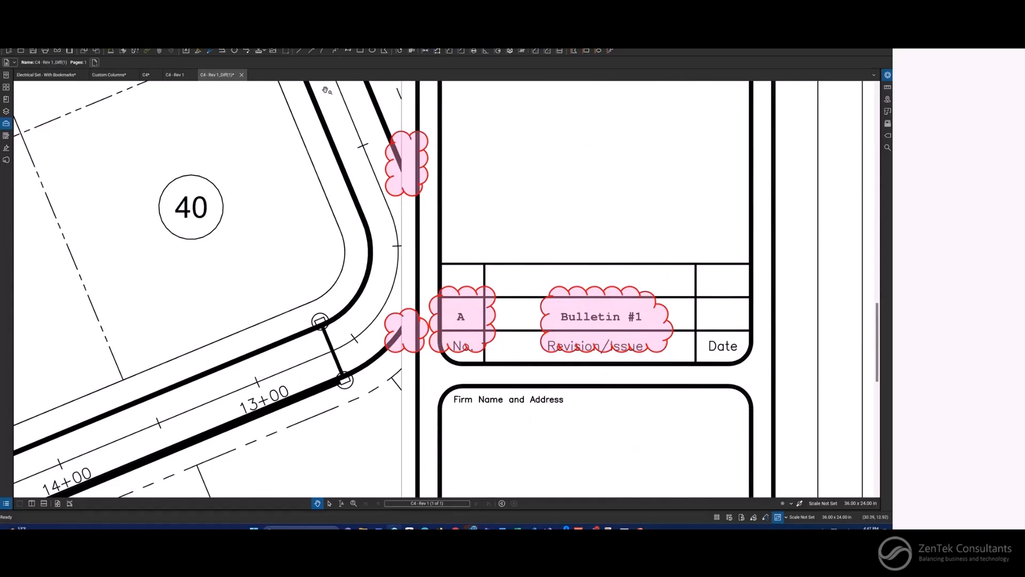
- Split the view vertically, show C4 beside the C4 - Rev 1 comparison result, and compare lot 34 in both
left_click(31, 504)
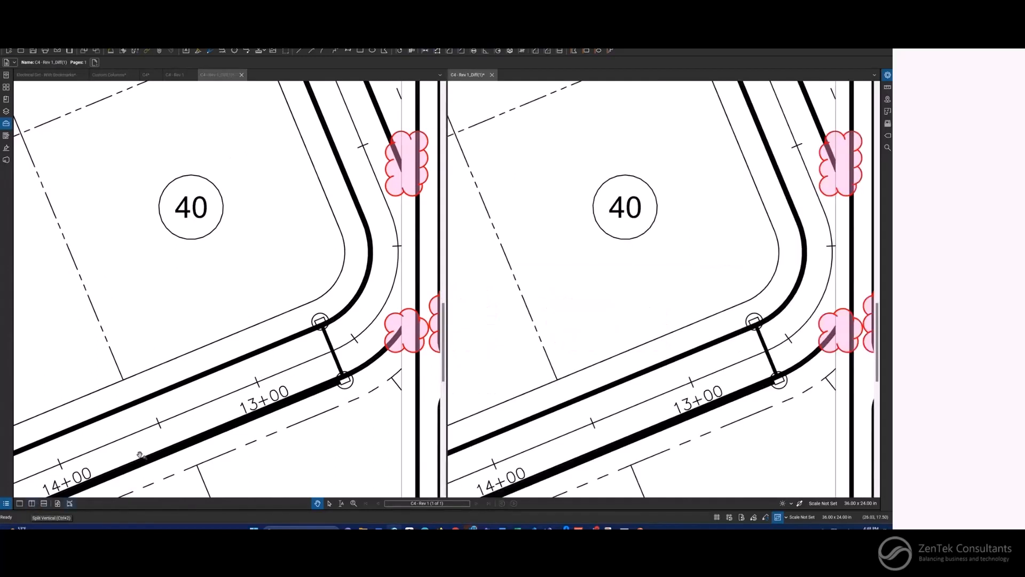
left_click(145, 74)
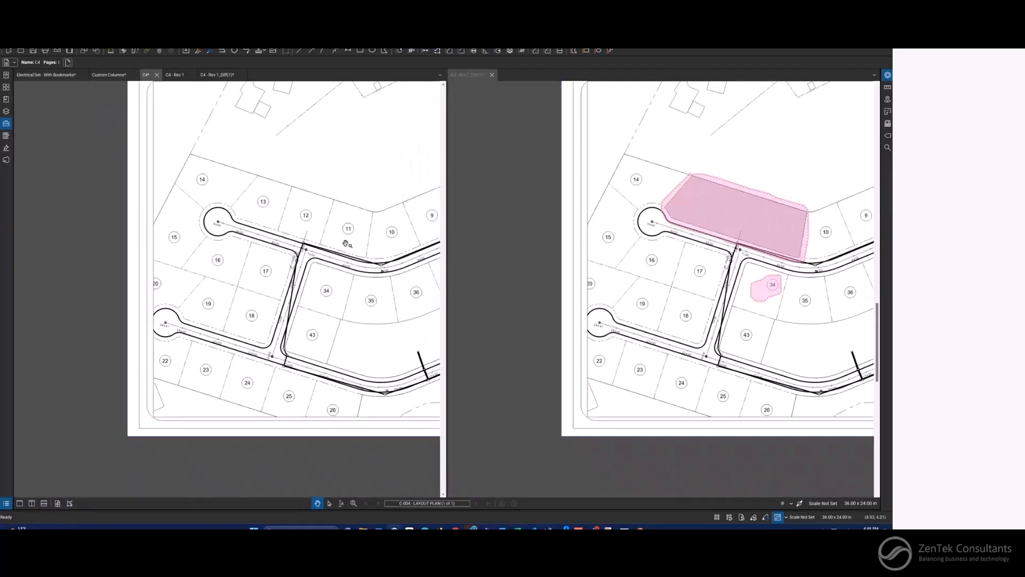
scroll(245, 274, "up", 5)
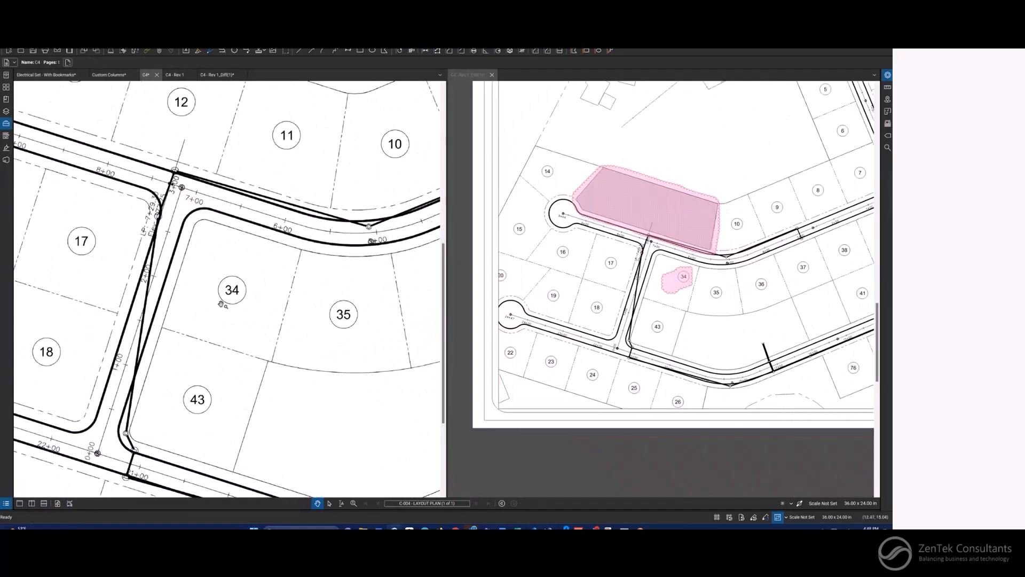
scroll(220, 305, "up", 4)
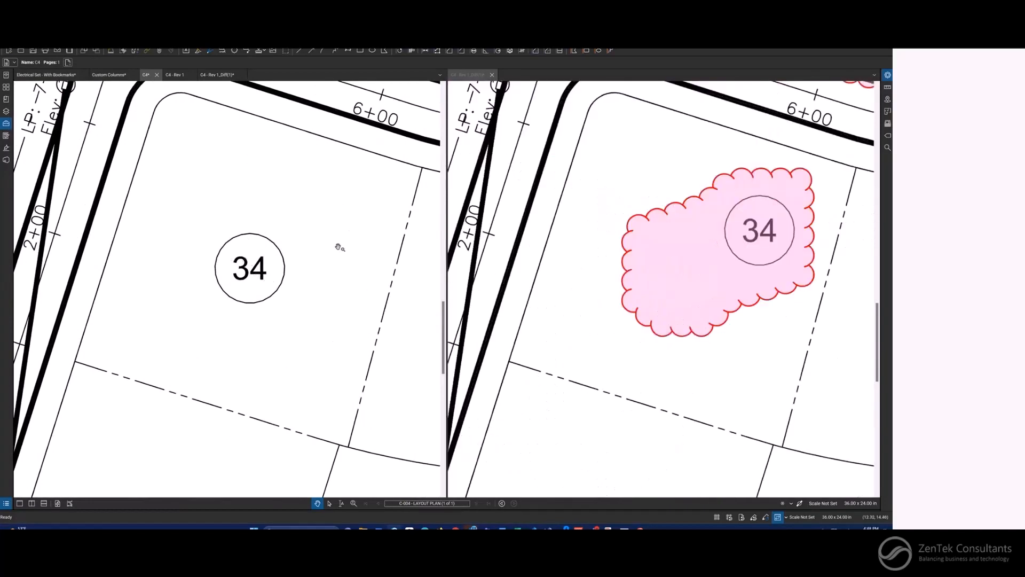
scroll(316, 217, "down", 5)
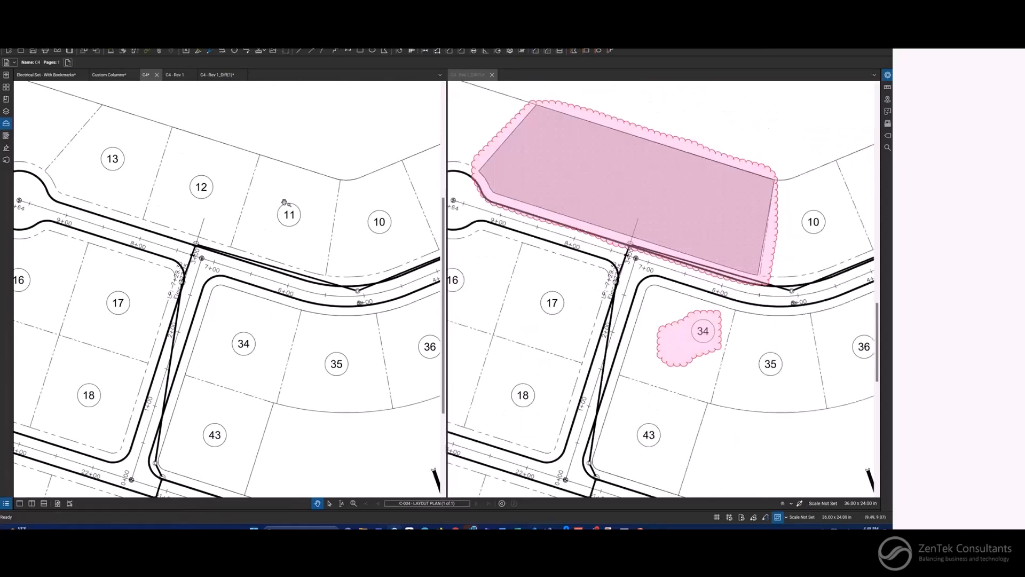
- Compare the road edge near lot 40 and the title block's revision table across both views, including the overall sheet layout
left_click_drag(401, 360, 123, 325)
left_click_drag(406, 382, 115, 327)
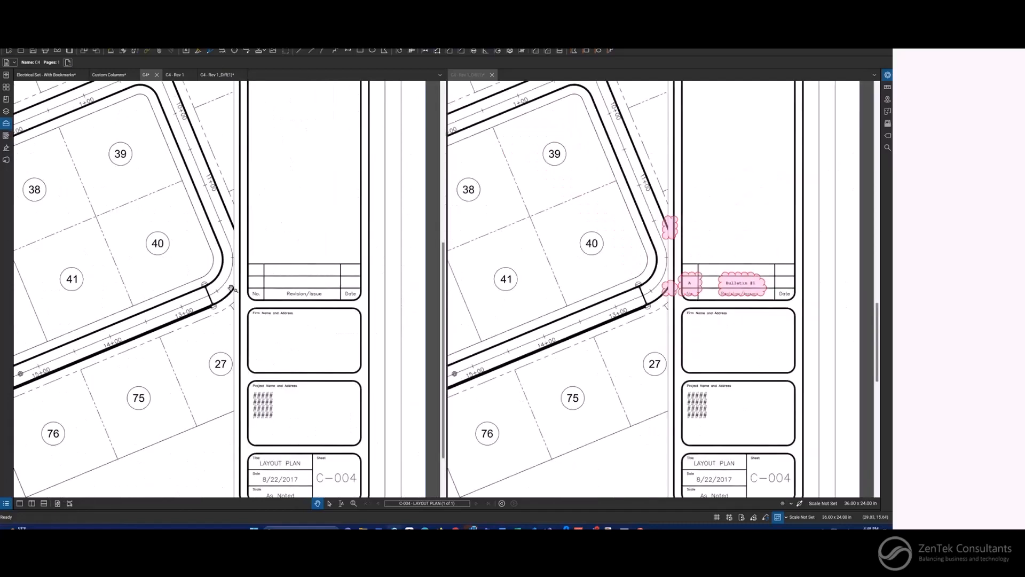
scroll(231, 225, "up", 10)
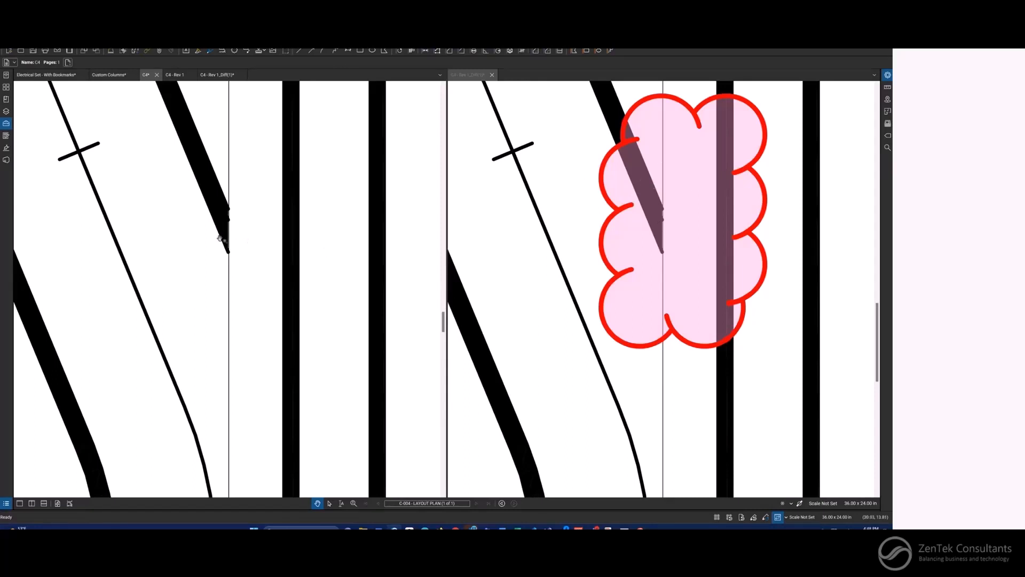
scroll(221, 237, "down", 5)
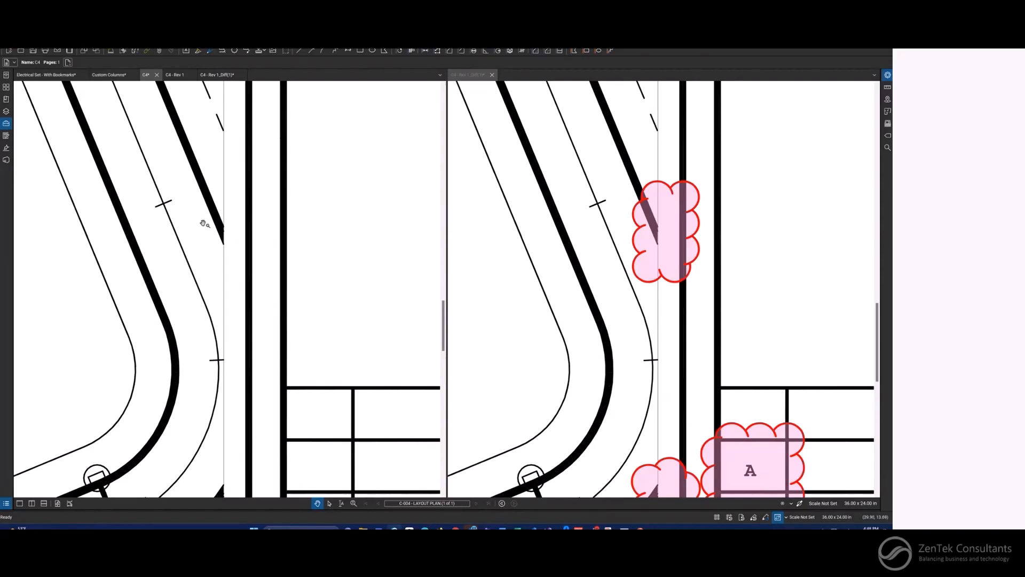
scroll(203, 326, "down", 4)
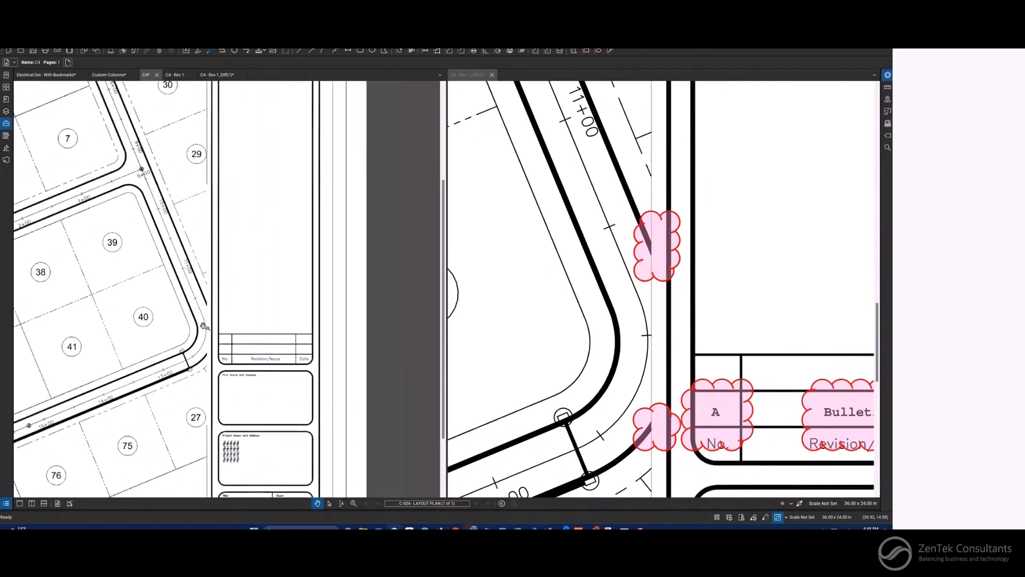
scroll(128, 361, "down", 3)
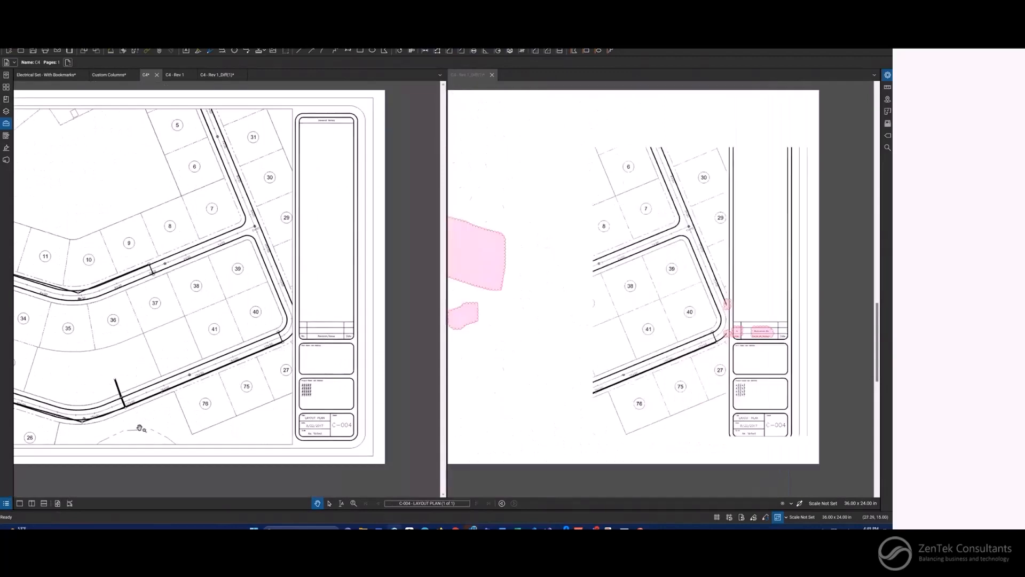
left_click_drag(186, 422, 223, 422)
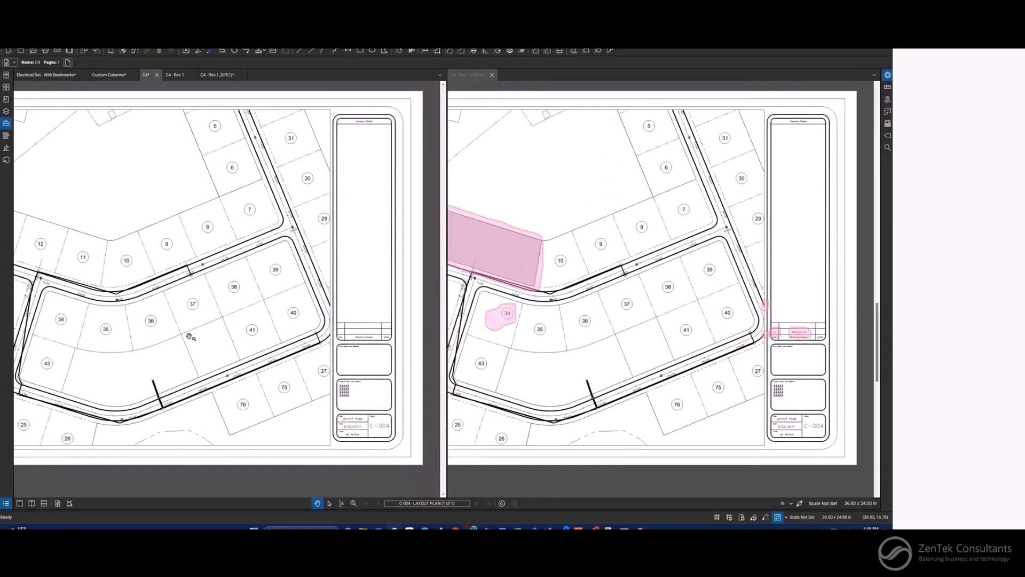
left_click_drag(180, 226, 207, 230)
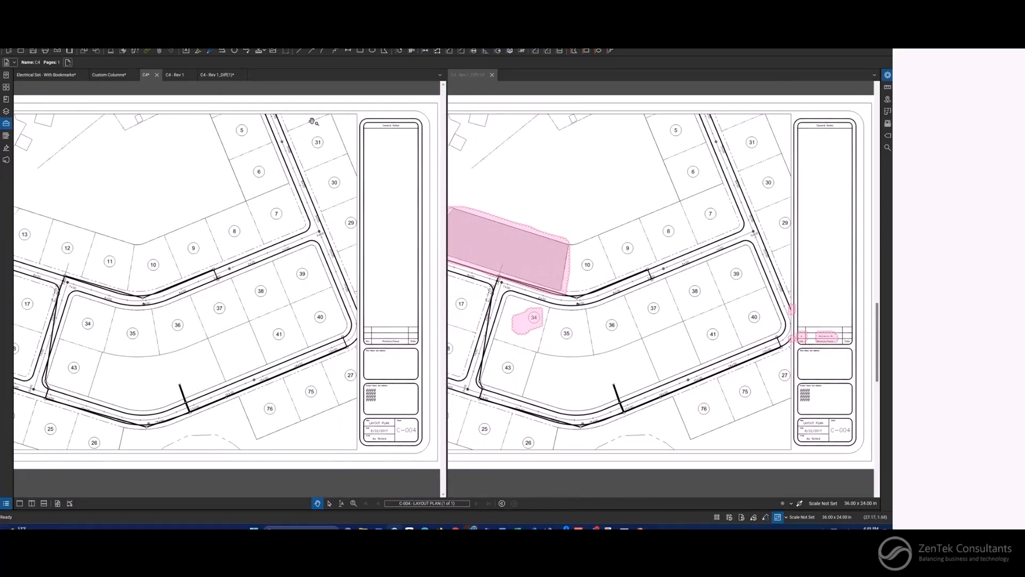
left_click_drag(287, 201, 339, 217)
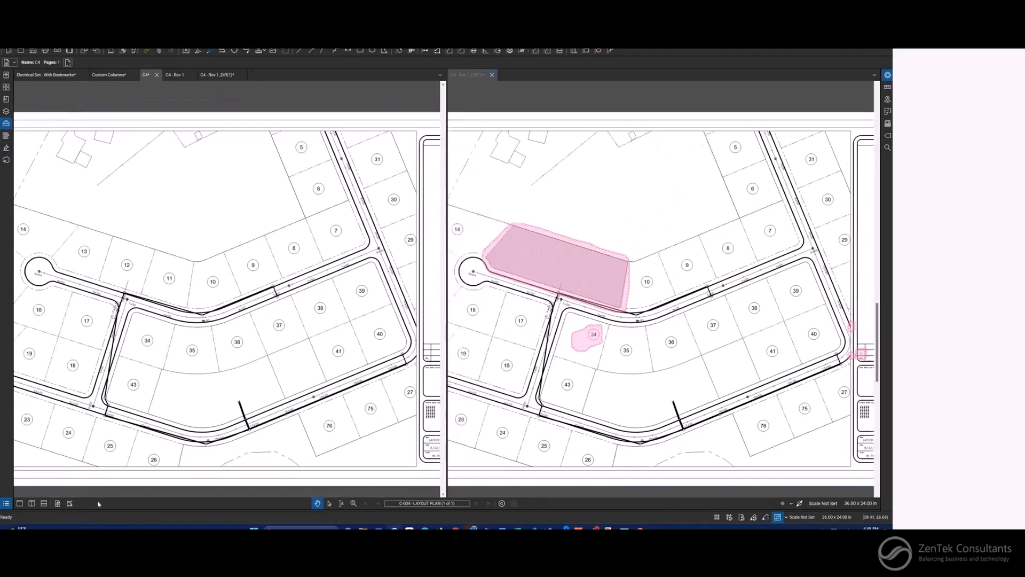
- Close the second view and return to the C4 - Rev 1_Diff(1) document with the whole sheet in view
left_click(492, 75)
left_click_drag(203, 308, 255, 309)
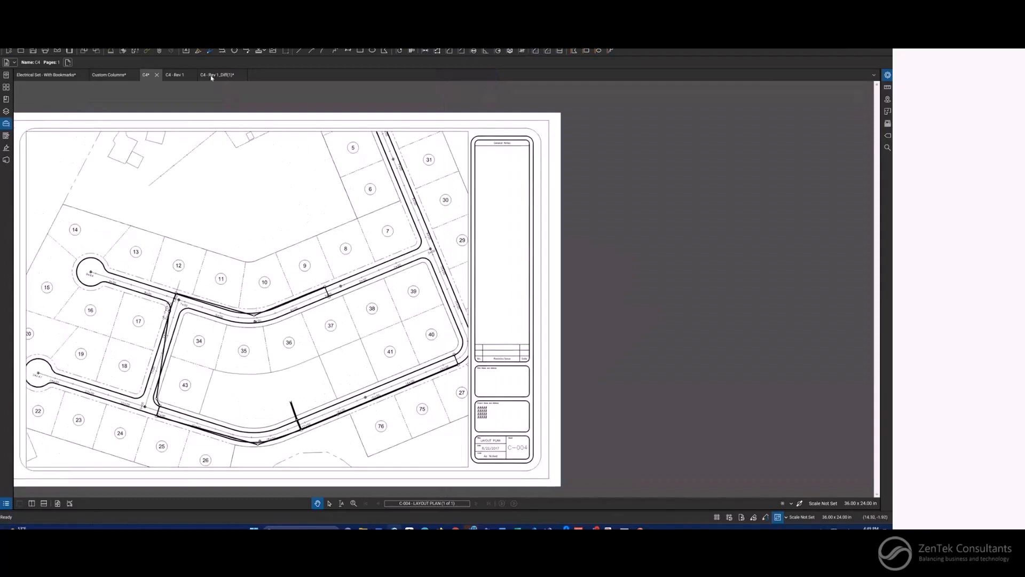
left_click(211, 76)
scroll(319, 327, "down", 8)
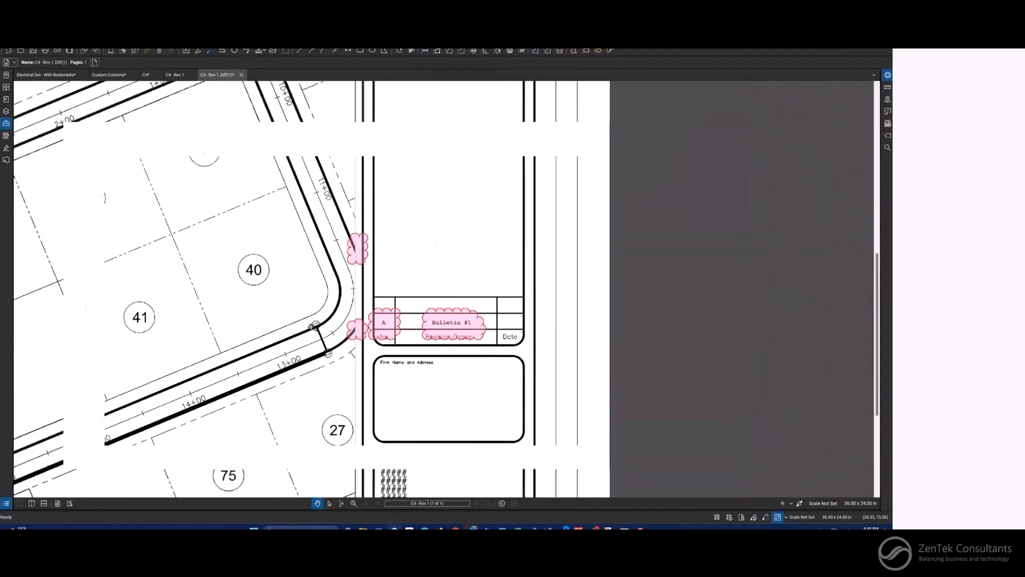
left_click_drag(258, 327, 409, 340)
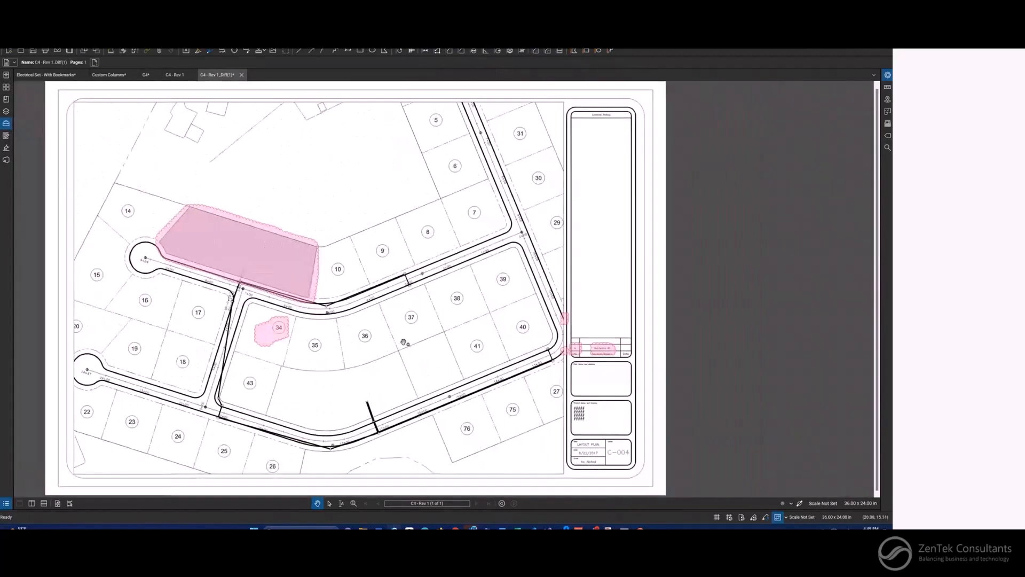
left_click_drag(172, 339, 171, 328)
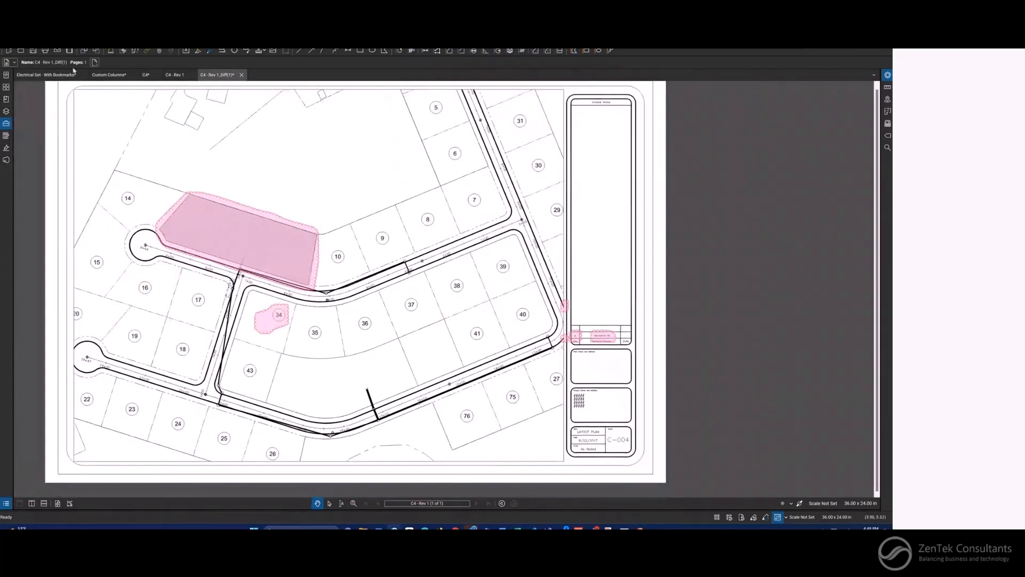
- Start a batch Compare Documents, add the open files as current files, and keep only Electrical Set - With Bookmarks.pdf
left_click(112, 40)
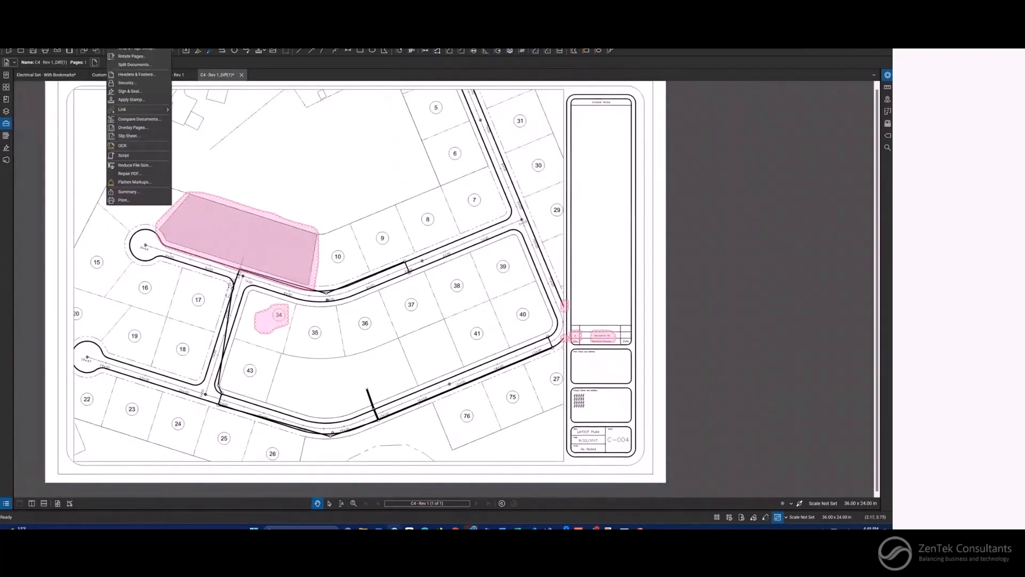
left_click(137, 119)
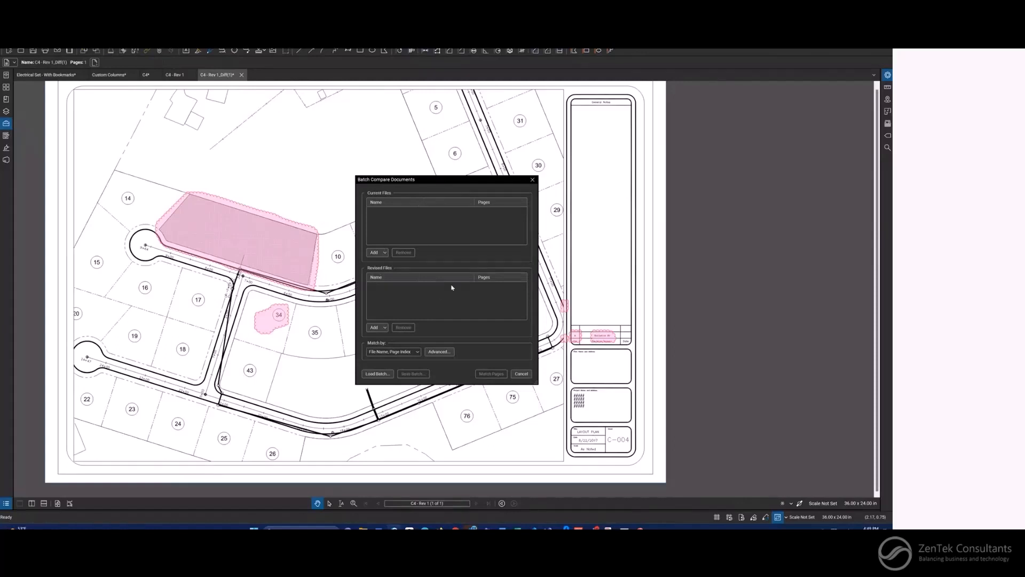
left_click(375, 252)
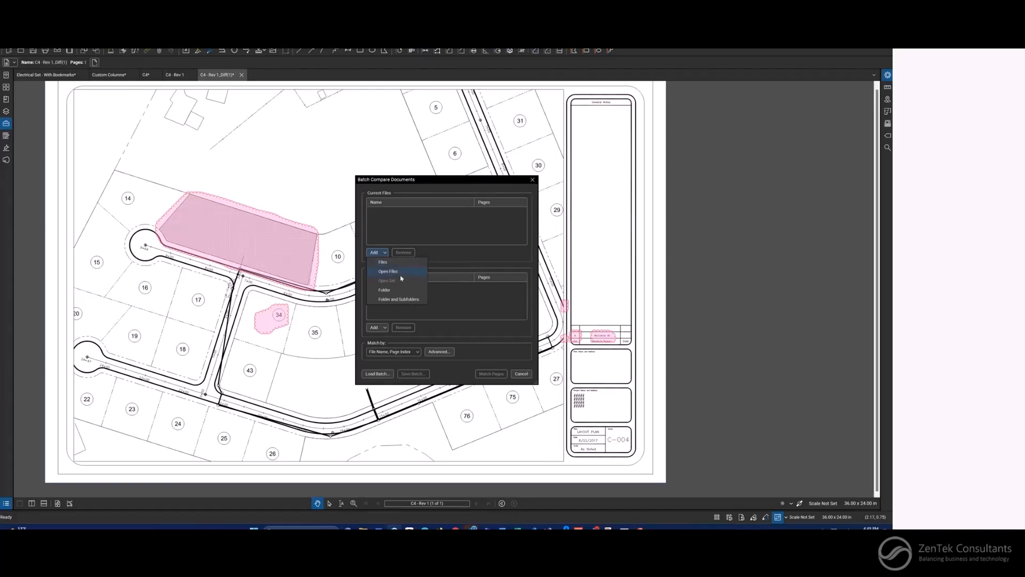
left_click(400, 272)
key("Delete")
key("Delete")
key("Delete")
key("Delete")
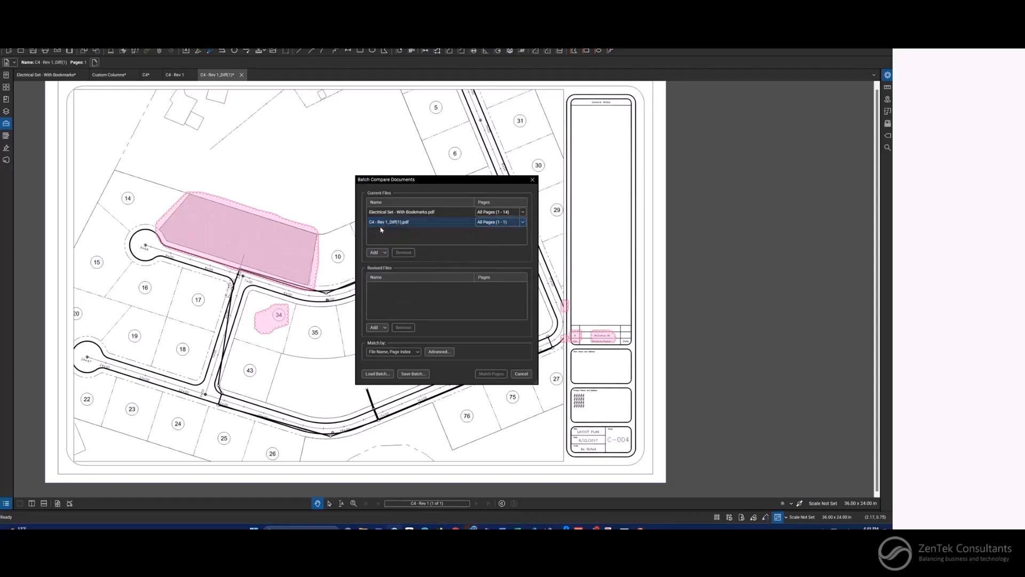
- Add the open files as revised files and remove all except C4 - Rev 1_Diff(1).pdf
left_click(382, 328)
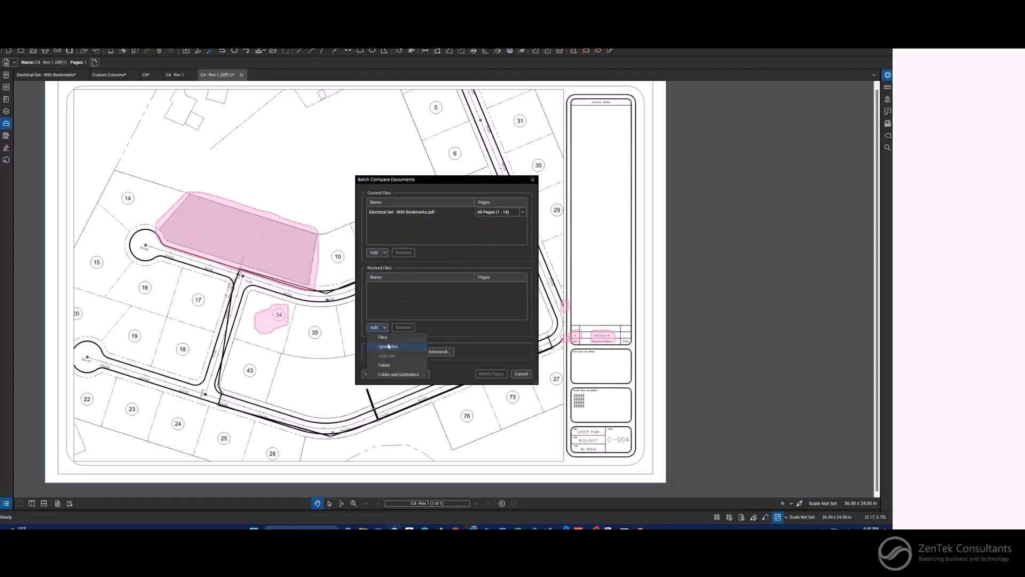
left_click(401, 347)
left_click(391, 297)
key("Delete")
key("Delete")
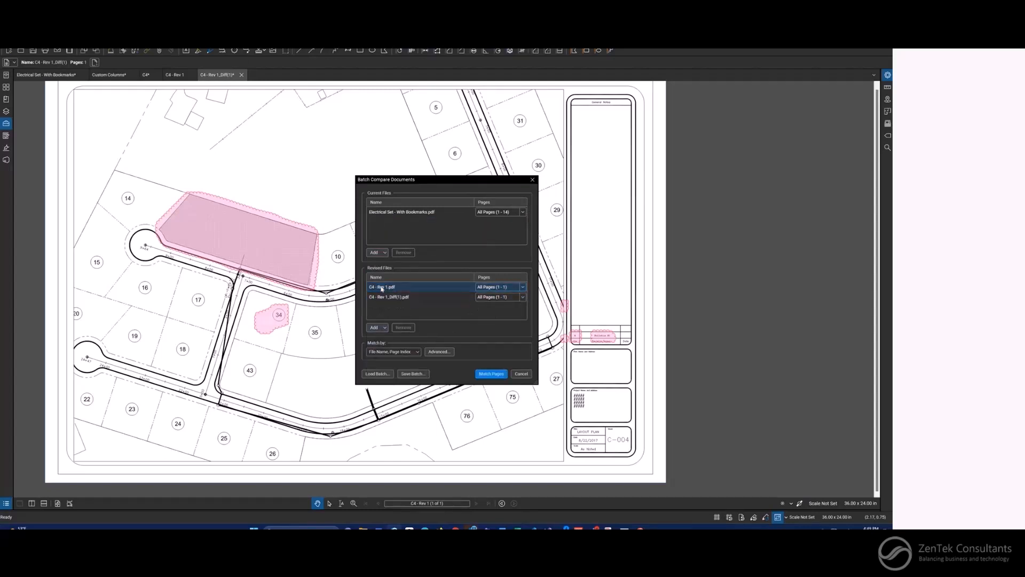
- Set the batch comparison to match by Page Label, and check the advanced match options without changing them
left_click(400, 351)
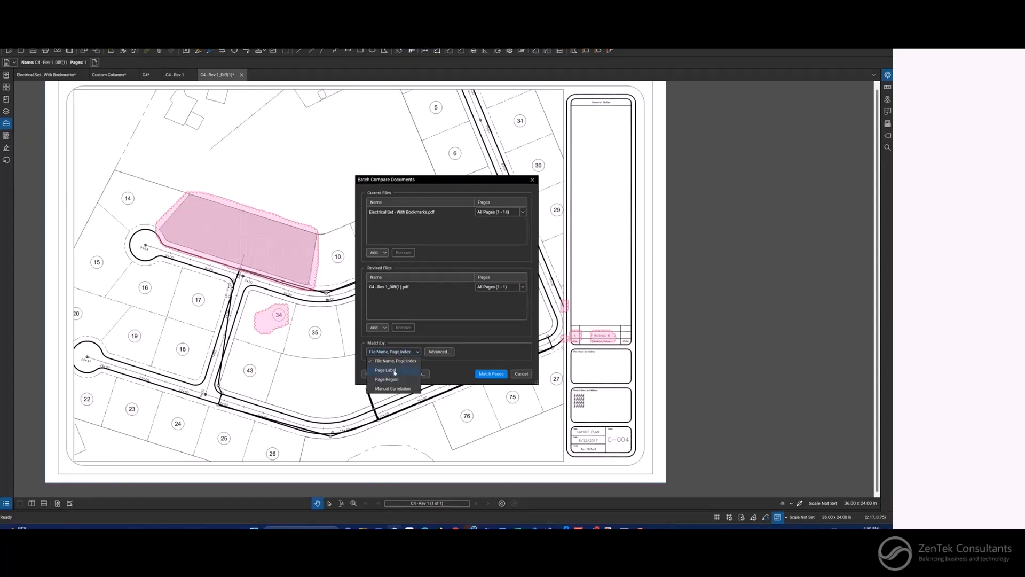
left_click(394, 371)
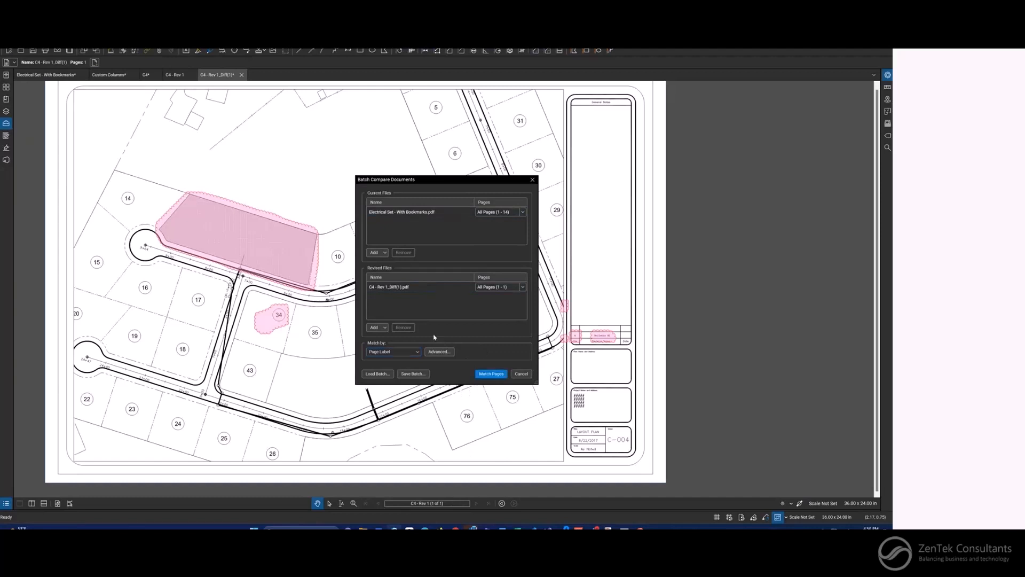
left_click(436, 353)
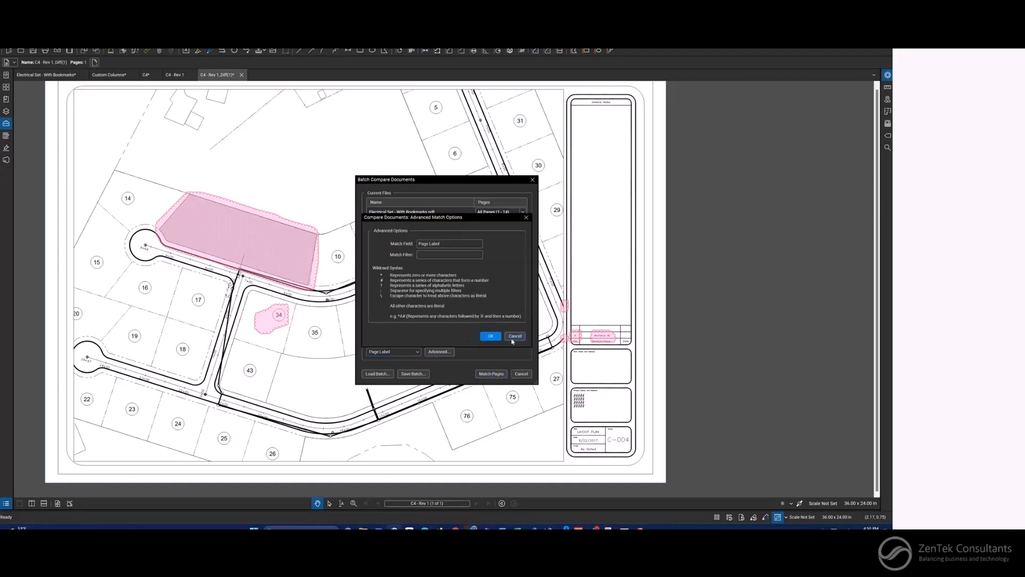
left_click(513, 337)
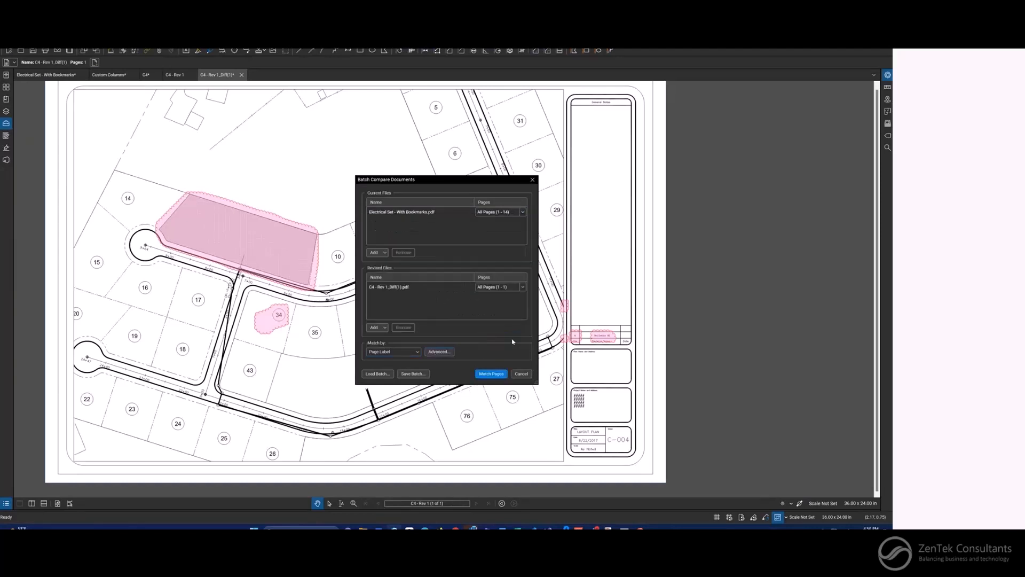
- Run the page matching, manually pair page E0.1 with C4 - Rev 1, and review the matched pages
left_click(491, 374)
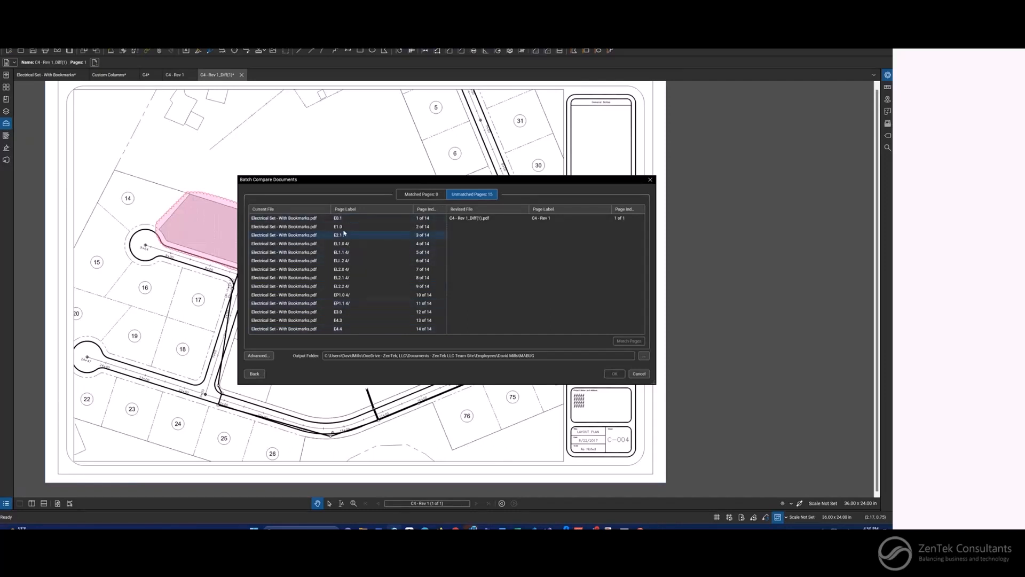
left_click(540, 217)
left_click(379, 219)
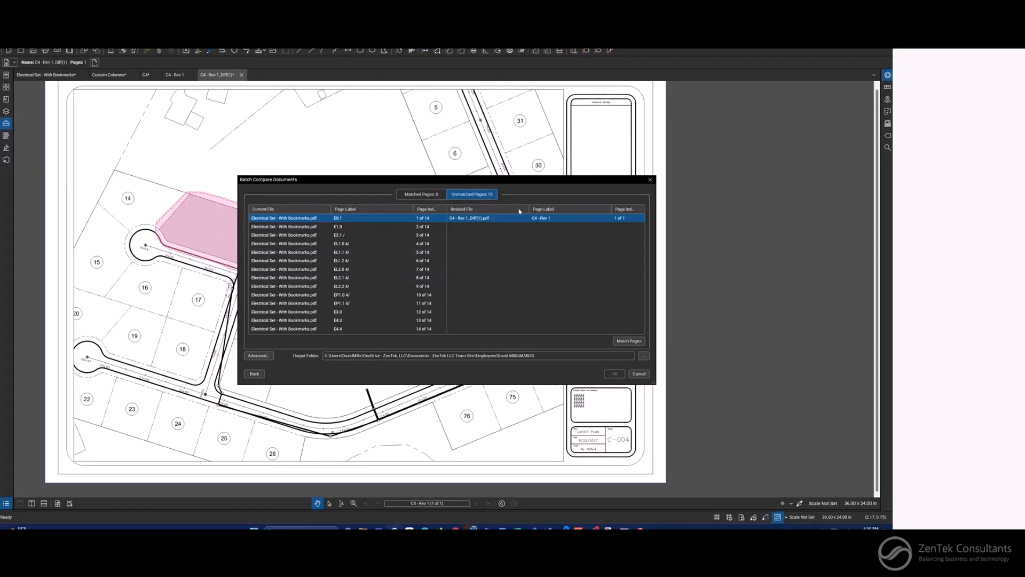
left_click(621, 341)
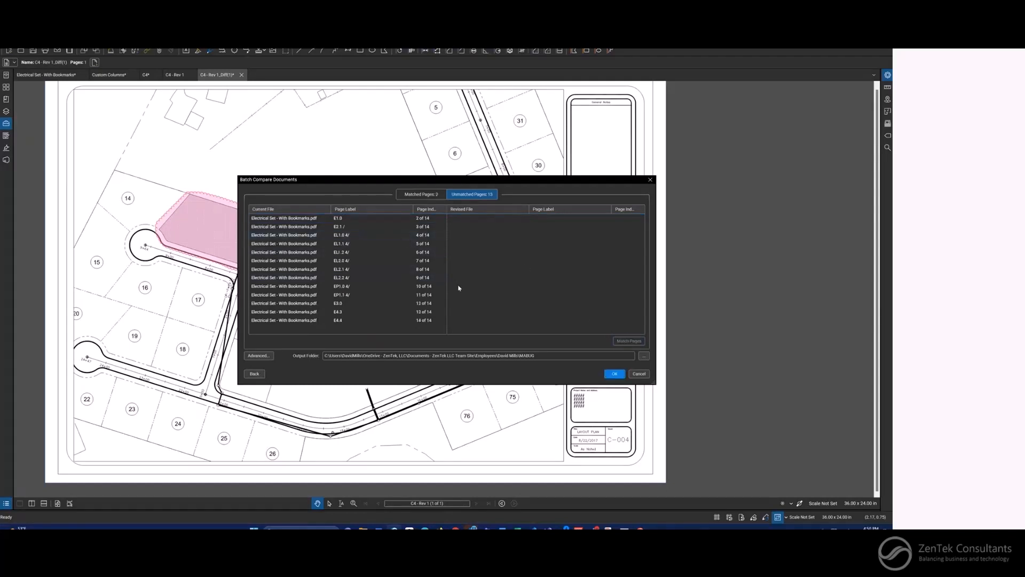
left_click(421, 194)
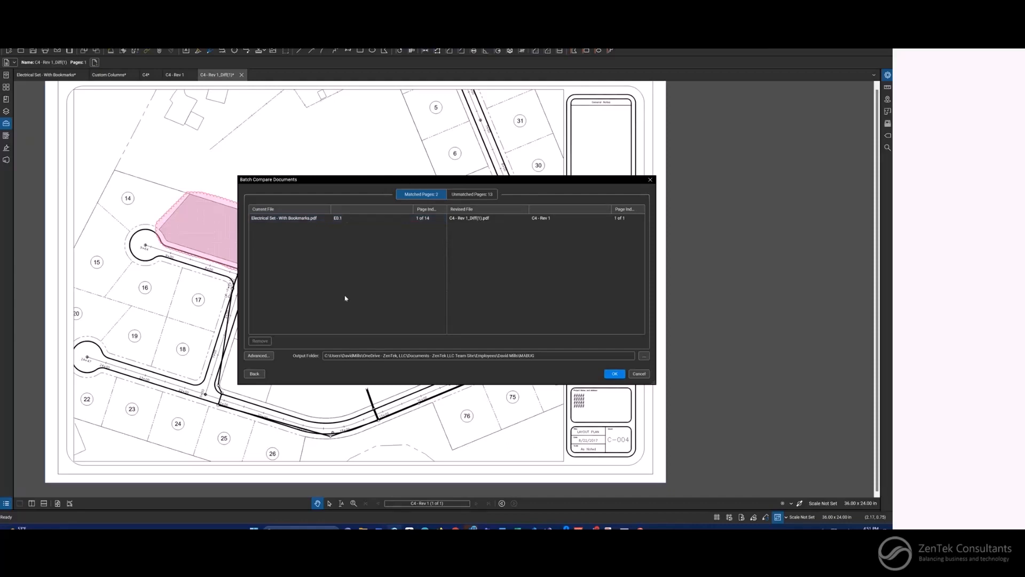
- Review the matched and unmatched page lists of the batch comparison, moving the dialog aside
left_click(425, 220)
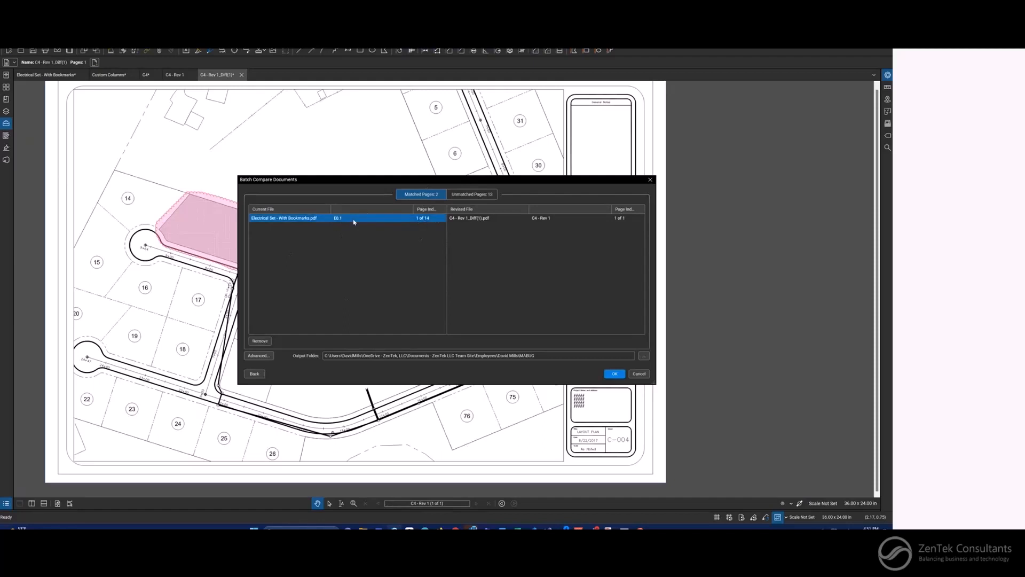
left_click(459, 194)
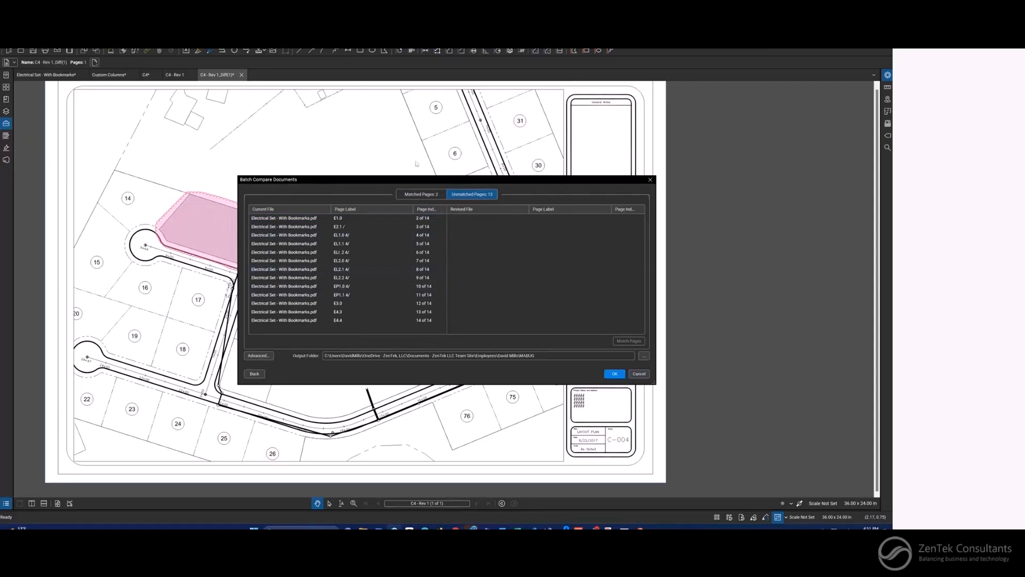
left_click_drag(386, 180, 437, 187)
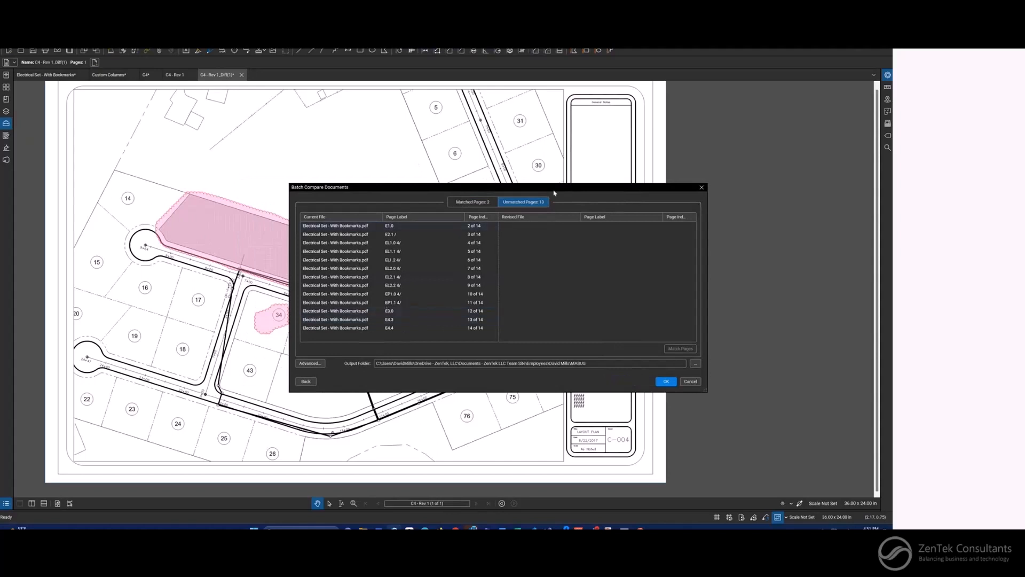
left_click_drag(552, 188, 599, 178)
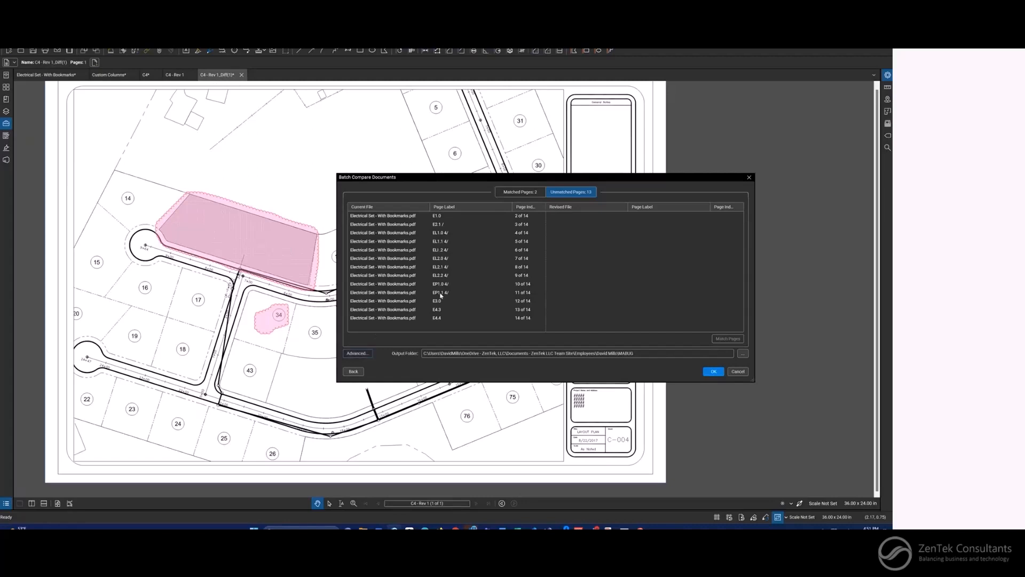
- Try removing the markup fill color in the advanced comparison options, and discard the change
left_click(531, 321)
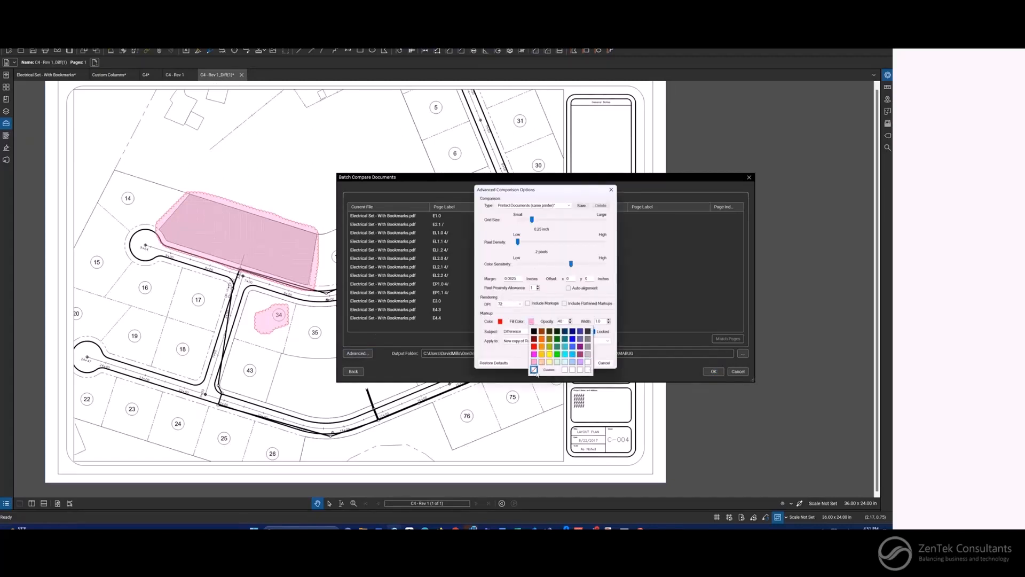
left_click(534, 370)
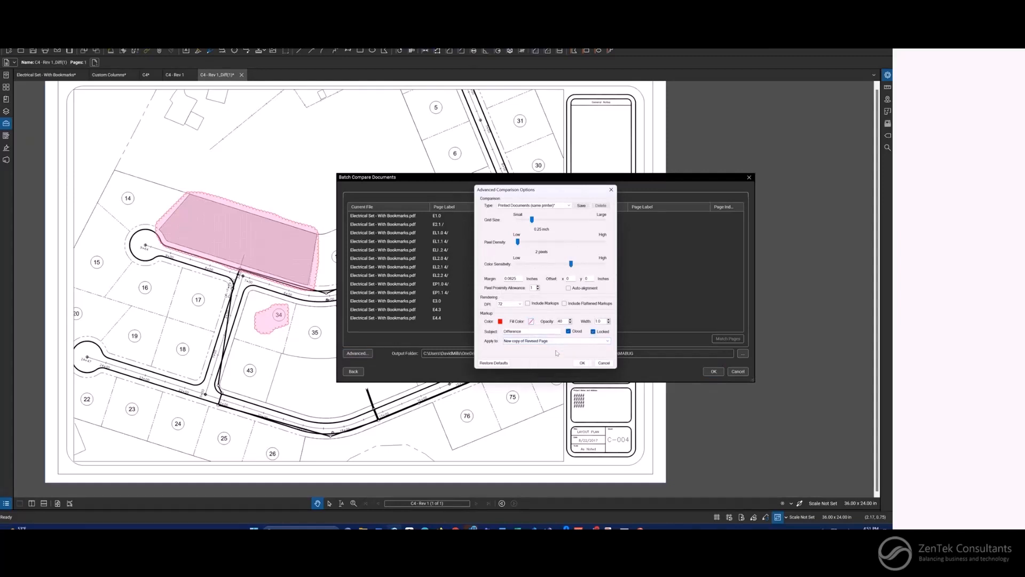
left_click(604, 363)
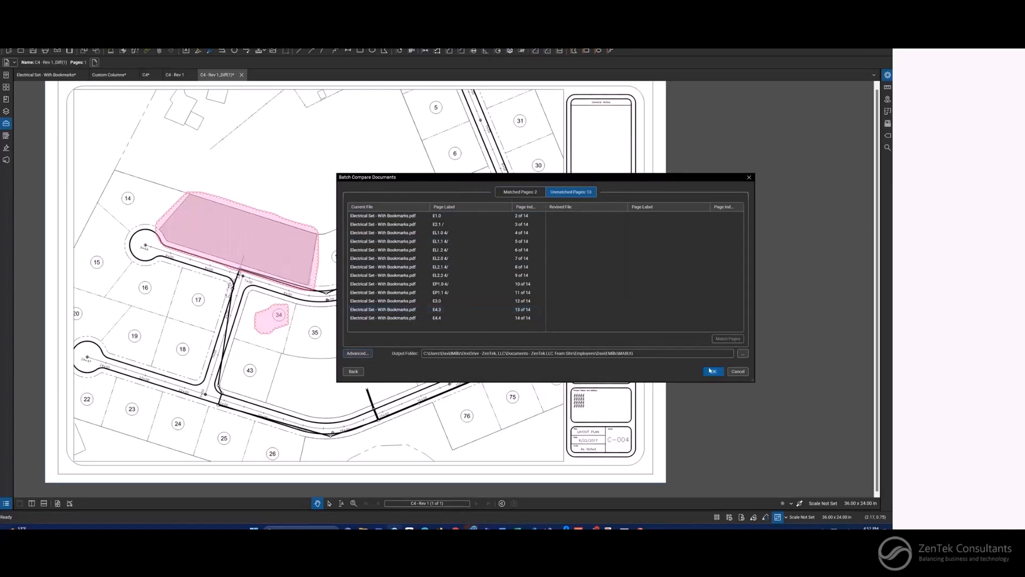
- Cancel the batch comparison and close the C4 - Rev 1_Diff(1) document without saving
left_click(737, 371)
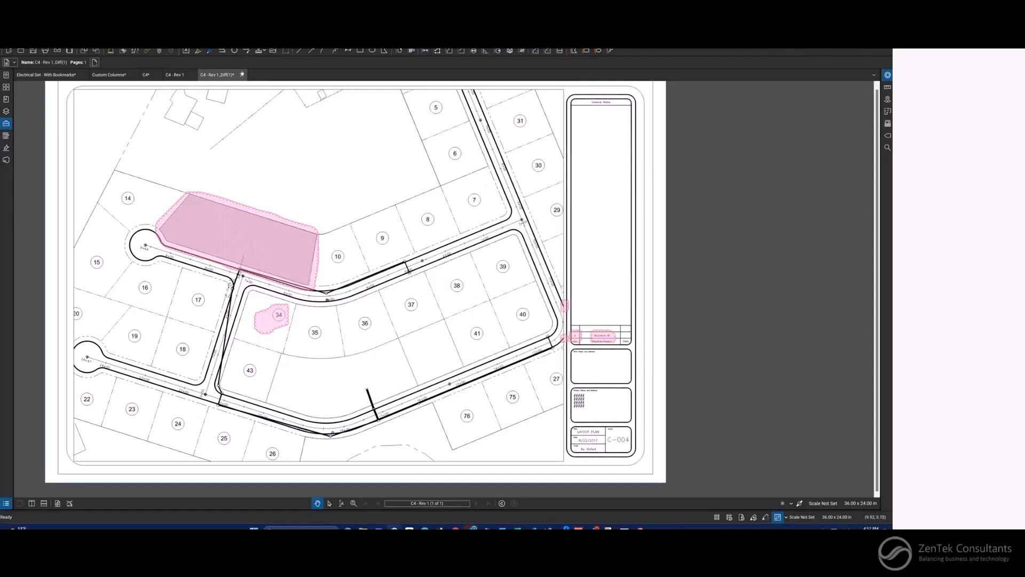
left_click(247, 75)
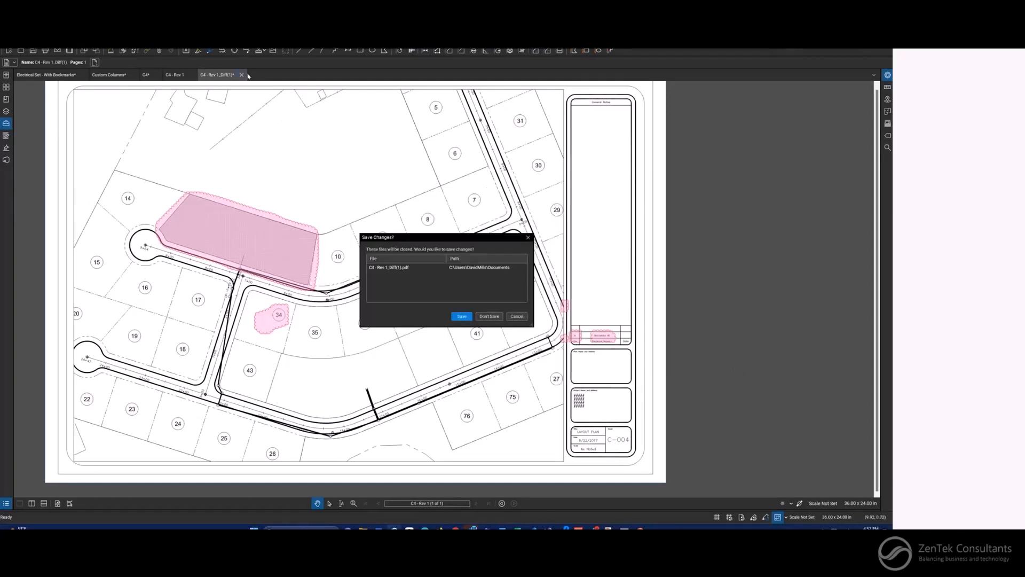
left_click(488, 316)
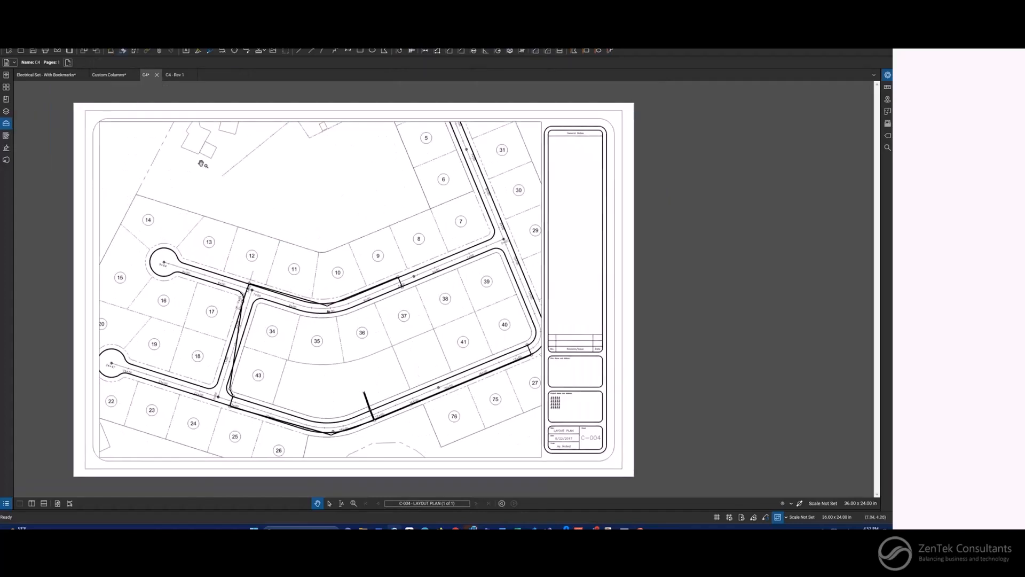
left_click(114, 40)
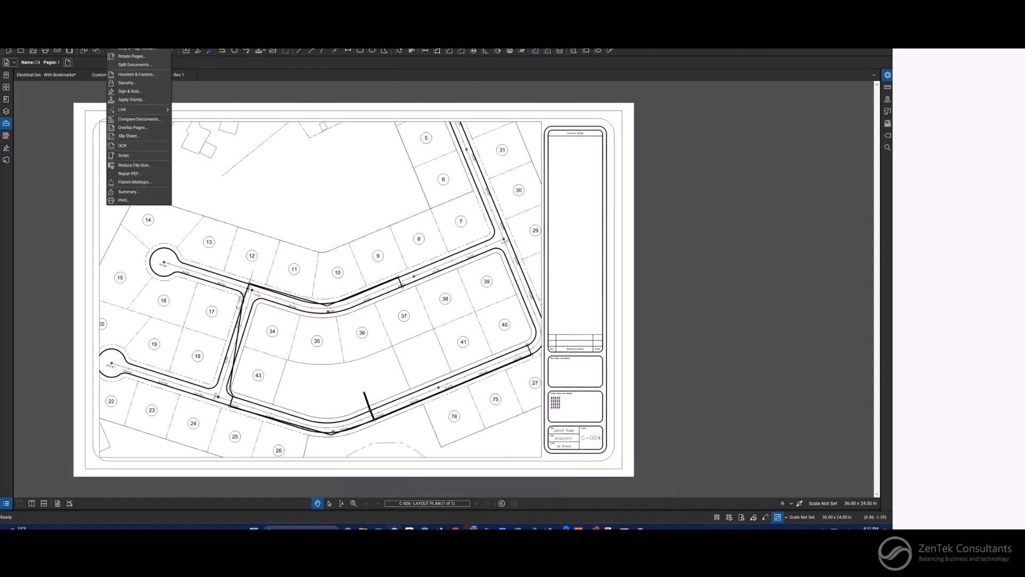
mouse_move(91, 40)
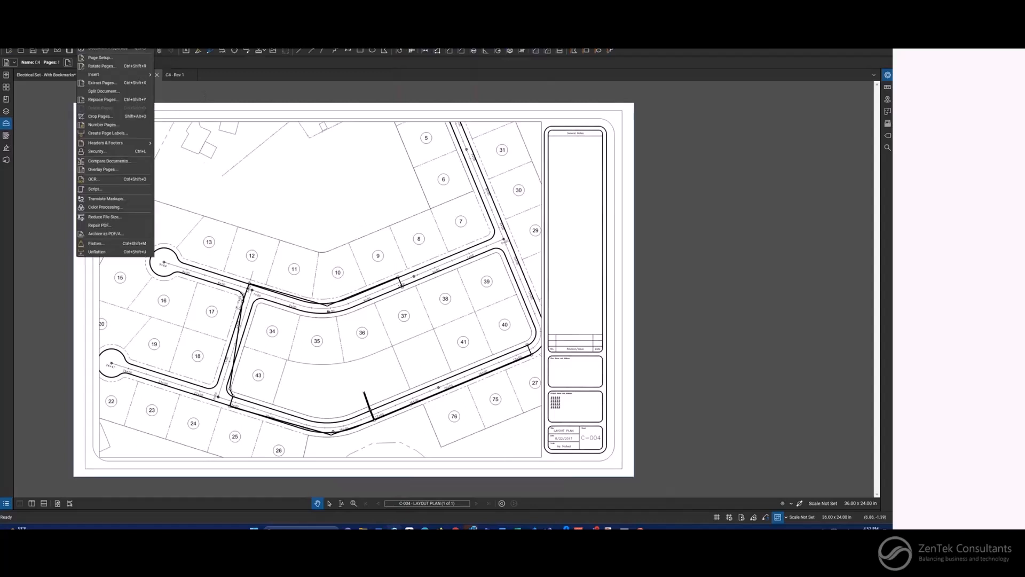
left_click(103, 173)
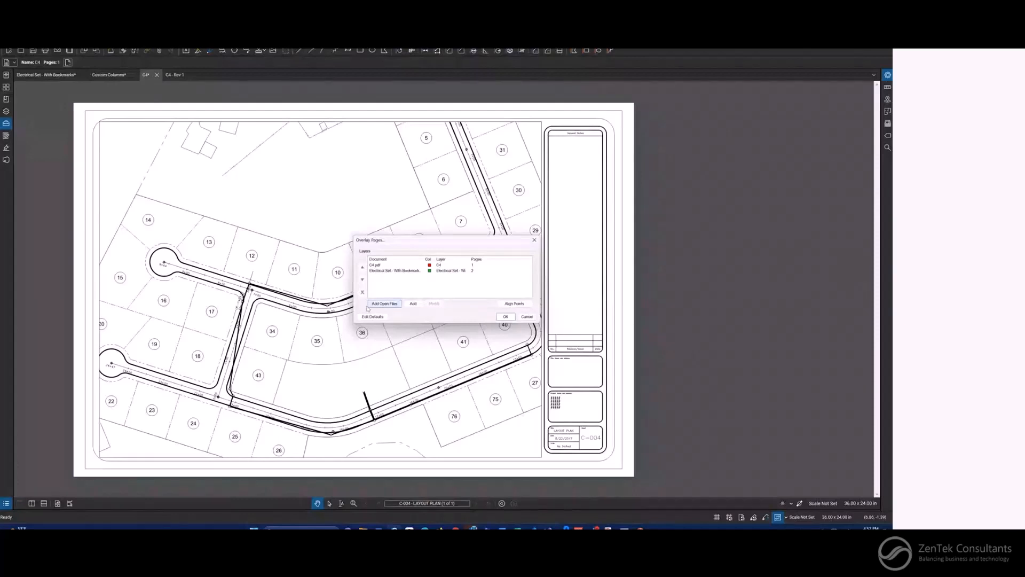
key("Escape")
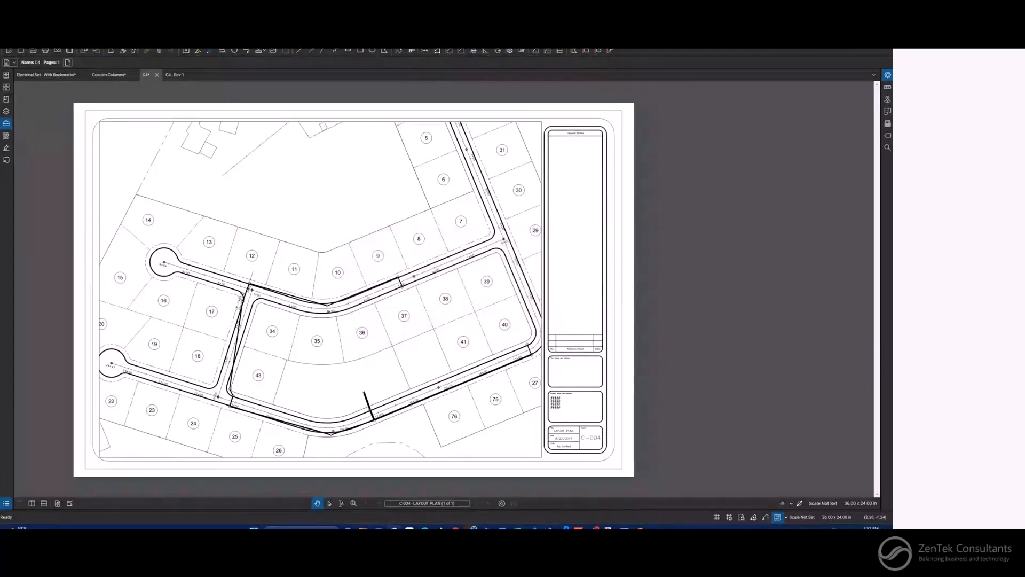
- Reopen the recent C4 - Rev 1_Diff(1) file, close it again and hide the Markups List
left_click(29, 43)
mouse_move(56, 75)
left_click(149, 73)
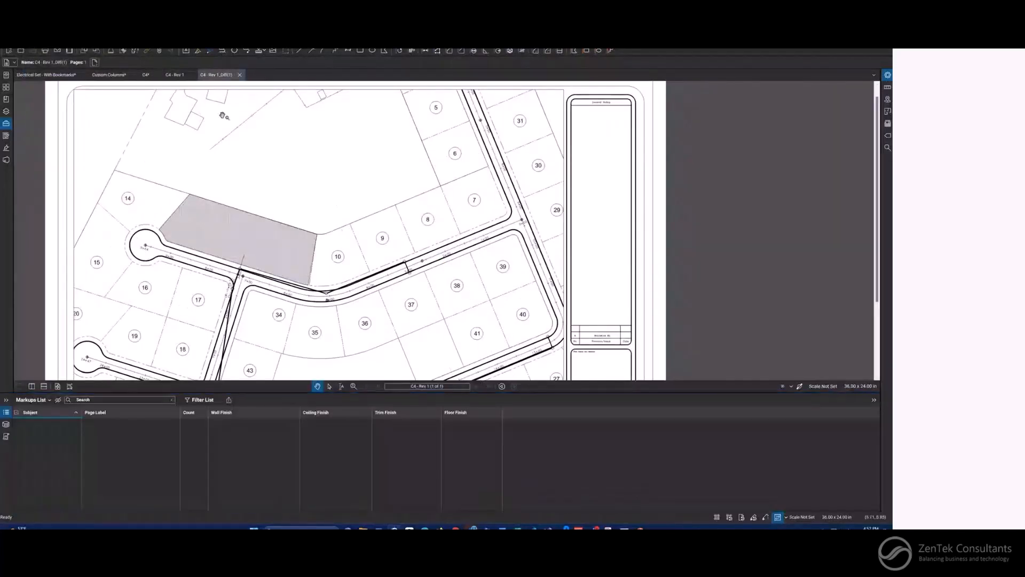
left_click(240, 75)
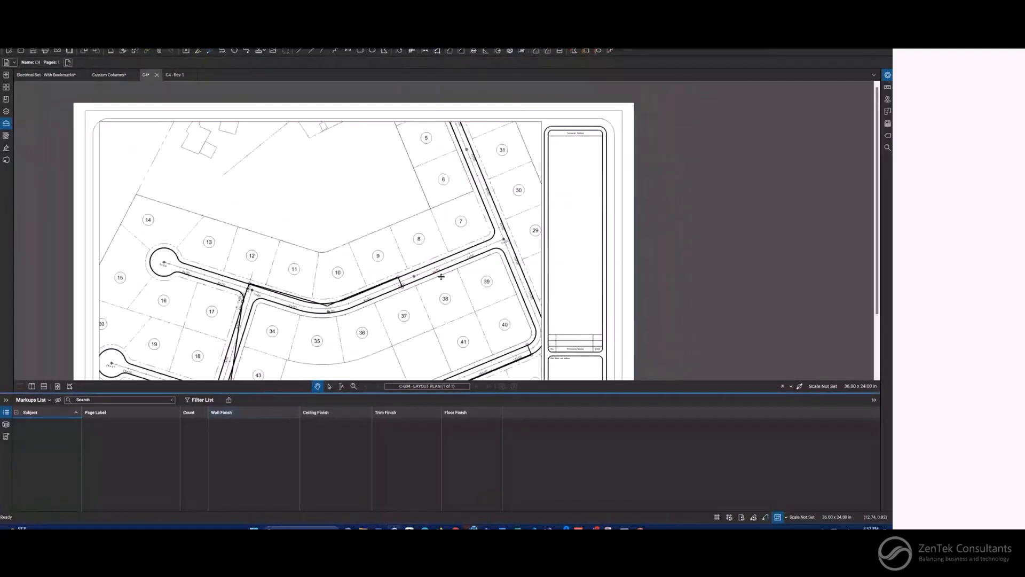
double_click(441, 393)
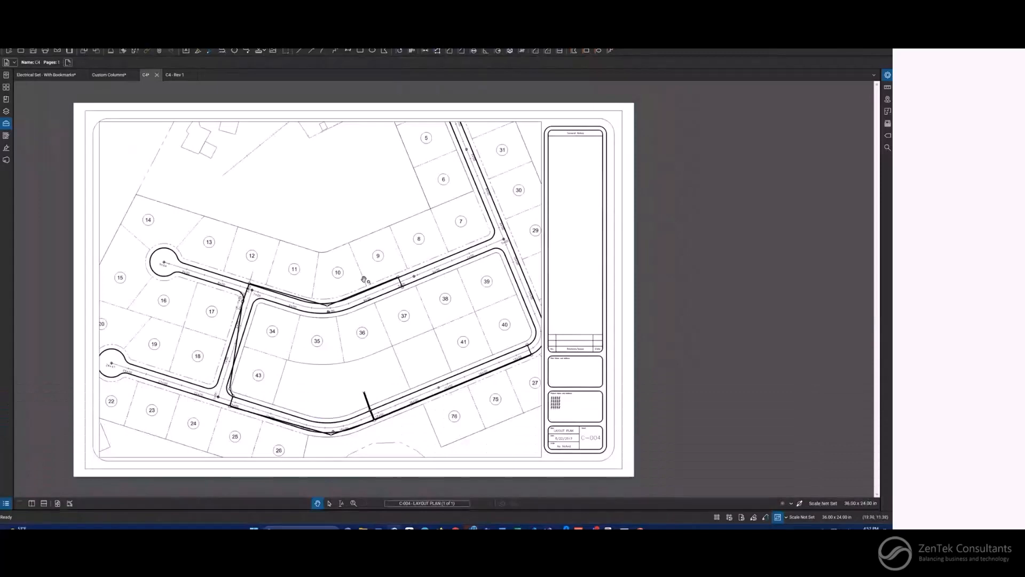
- Start Overlay Pages from the C4 drawing and add all open files as layers
scroll(275, 295, "up", 1)
scroll(275, 296, "up", 3)
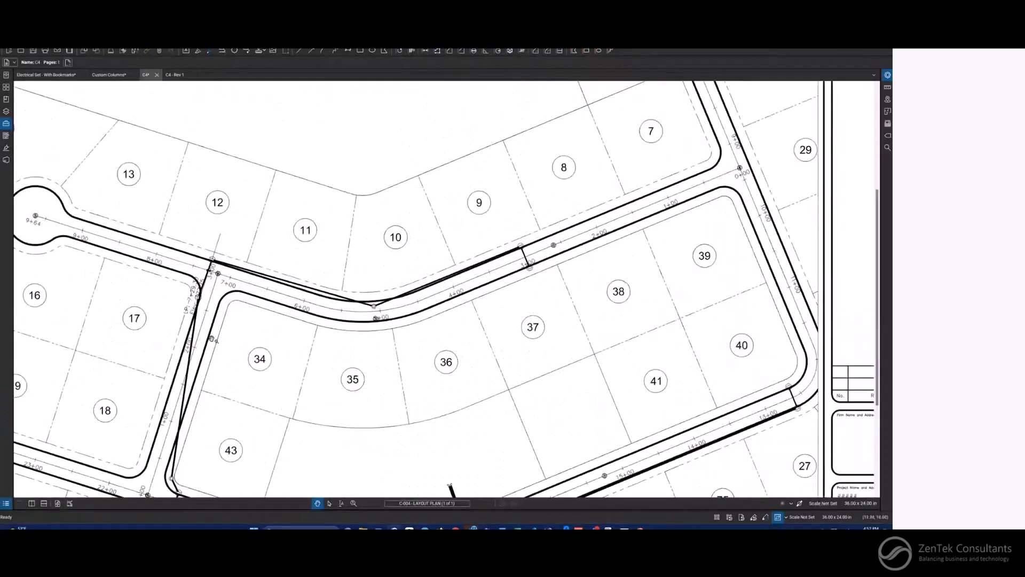
left_click(88, 40)
left_click(115, 40)
left_click(115, 40)
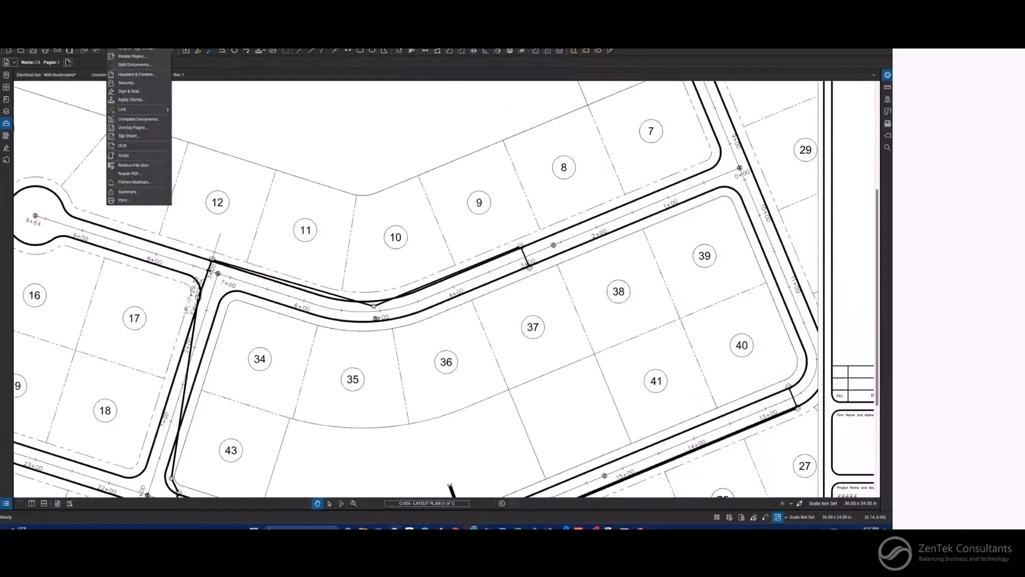
left_click(115, 40)
left_click(87, 40)
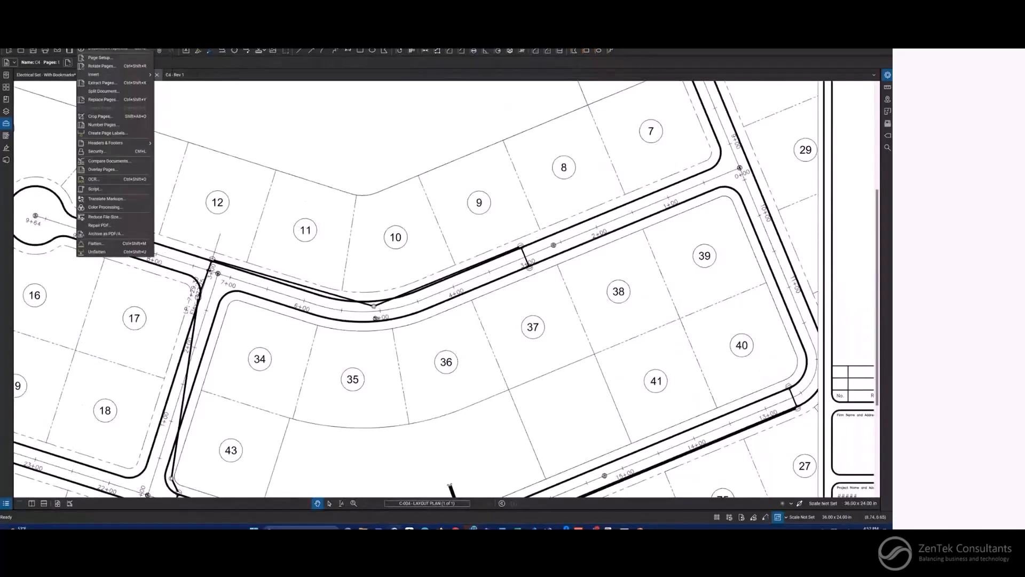
left_click(101, 170)
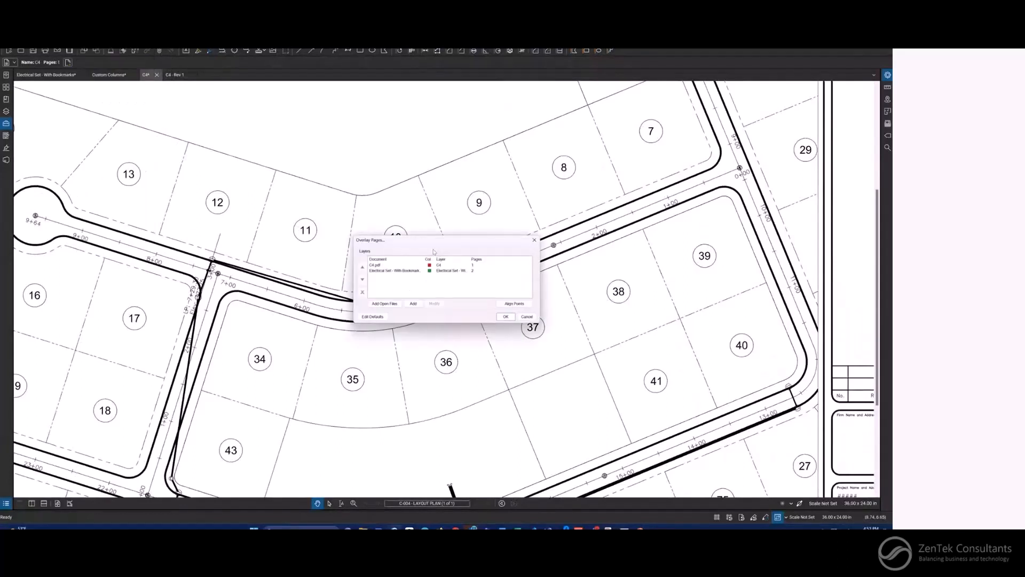
left_click(384, 273)
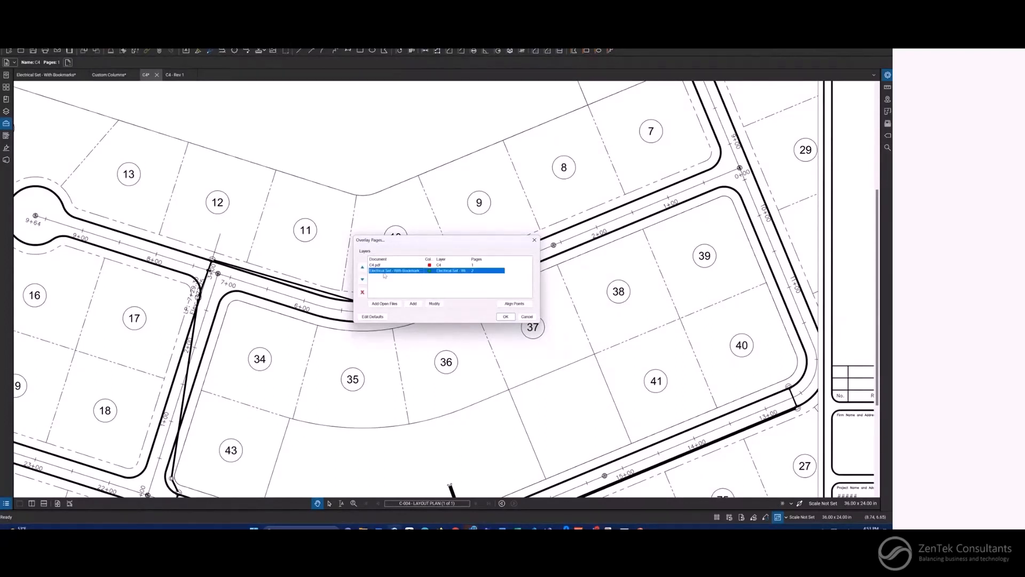
left_click(385, 304)
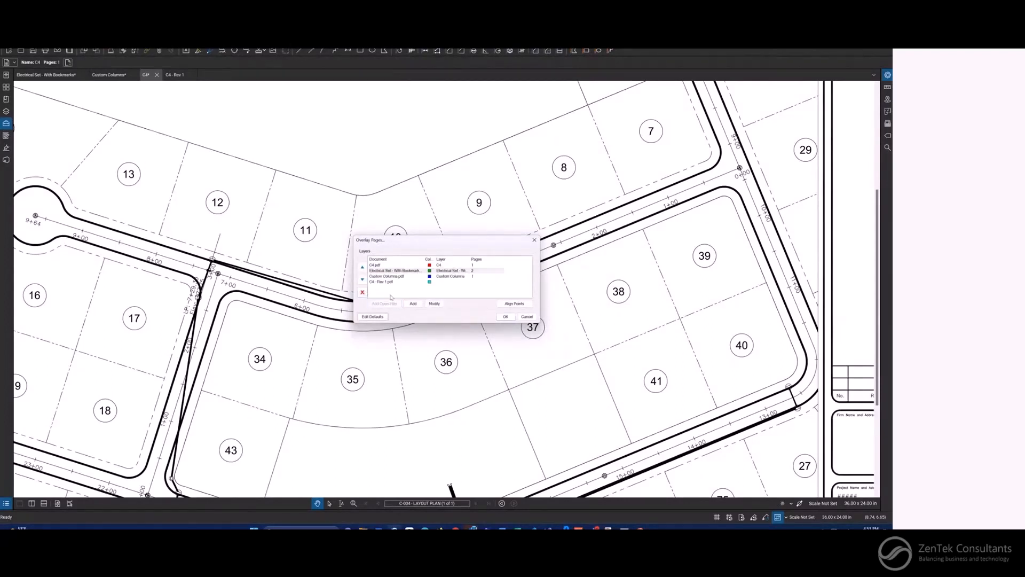
- Remove the Electrical Set - With Bookmarks and Custom Columns layers, keeping only C4 and C4 - Rev 1 in the overlay
left_click(375, 270)
left_click(363, 292)
left_click(376, 270)
left_click(368, 293)
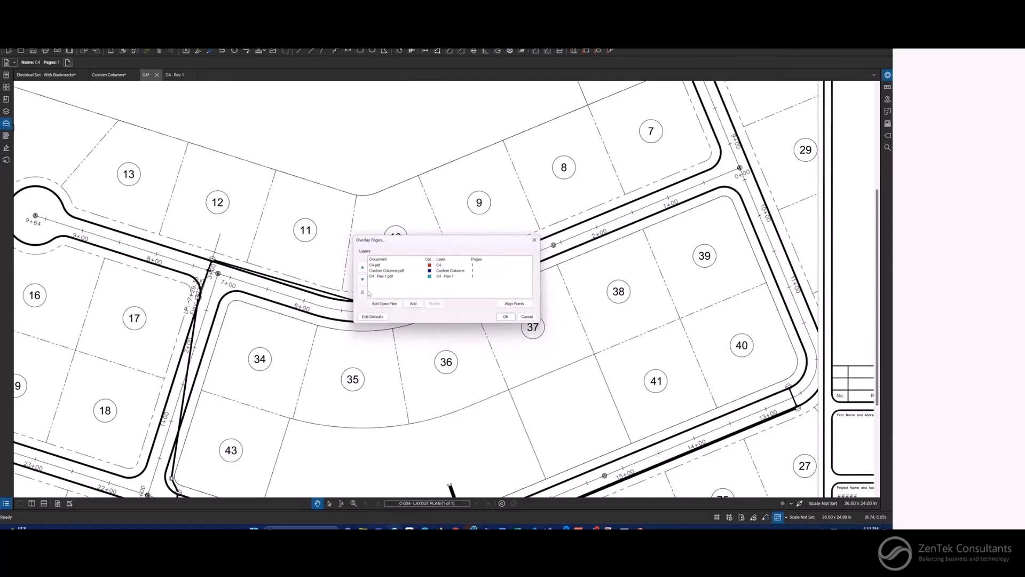
left_click(396, 270)
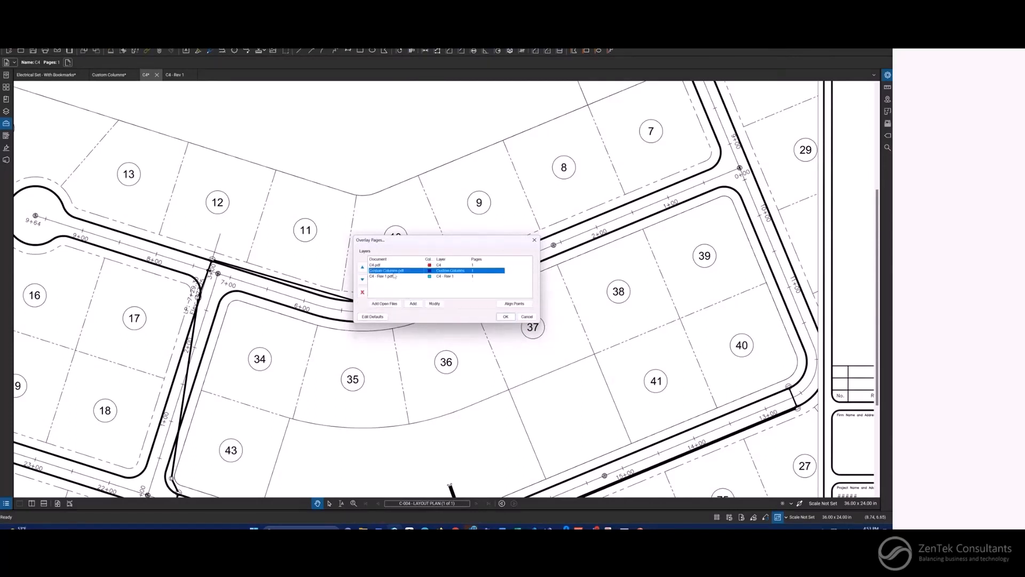
left_click(365, 293)
- Set the color of the C4.pdf overlay layer to black
left_click(392, 266)
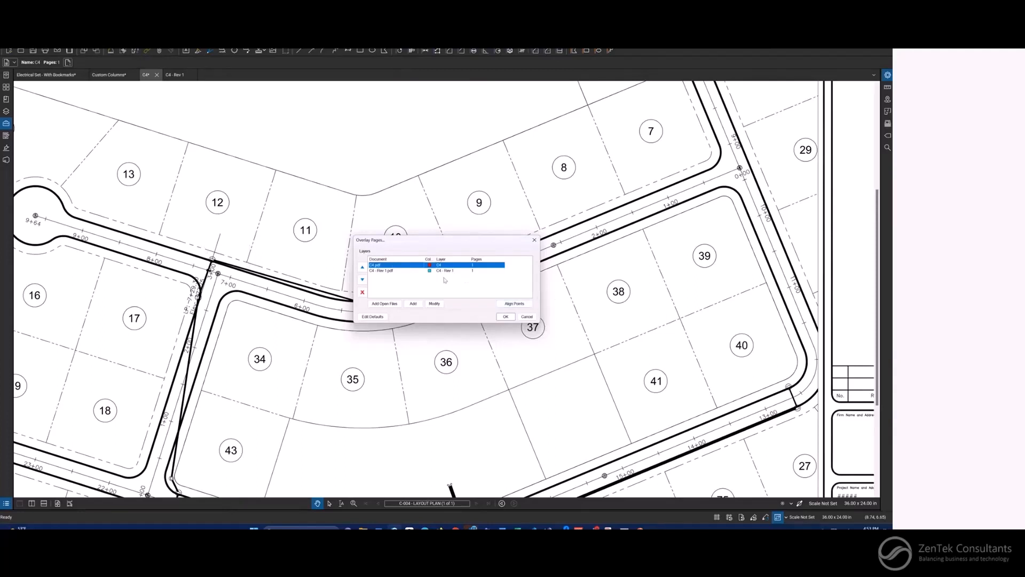
left_click(415, 271)
left_click(410, 266)
left_click(409, 271)
left_click(409, 265)
double_click(430, 266)
left_click(414, 268)
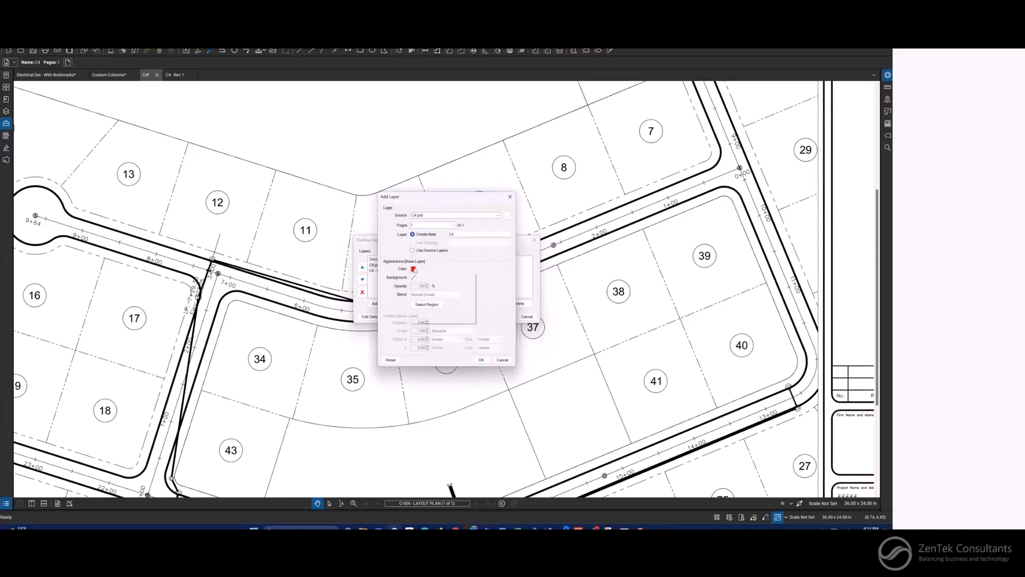
left_click(416, 278)
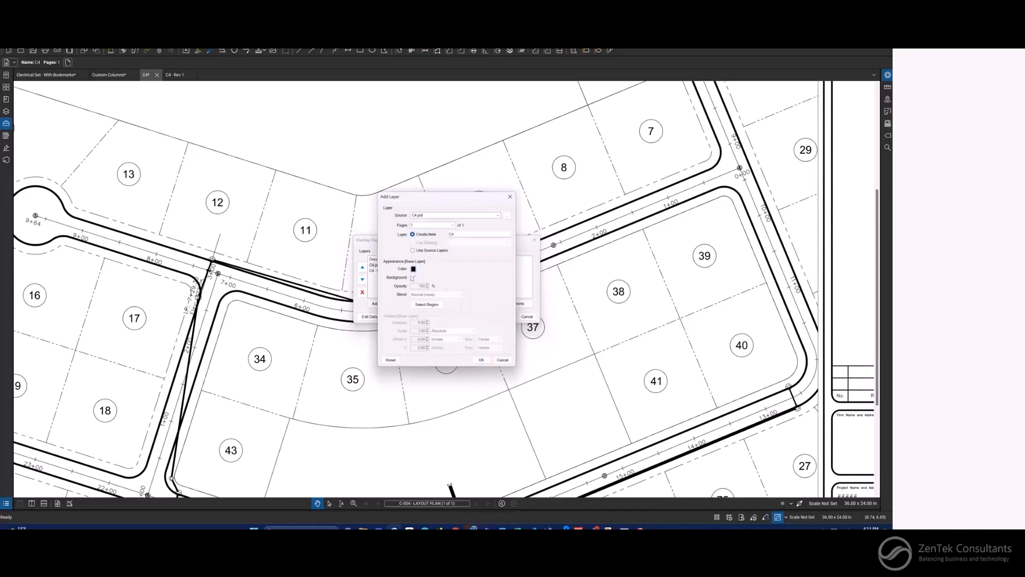
left_click(481, 360)
- Set the color of the C4 - Rev 1.pdf overlay layer to red
left_click(430, 271)
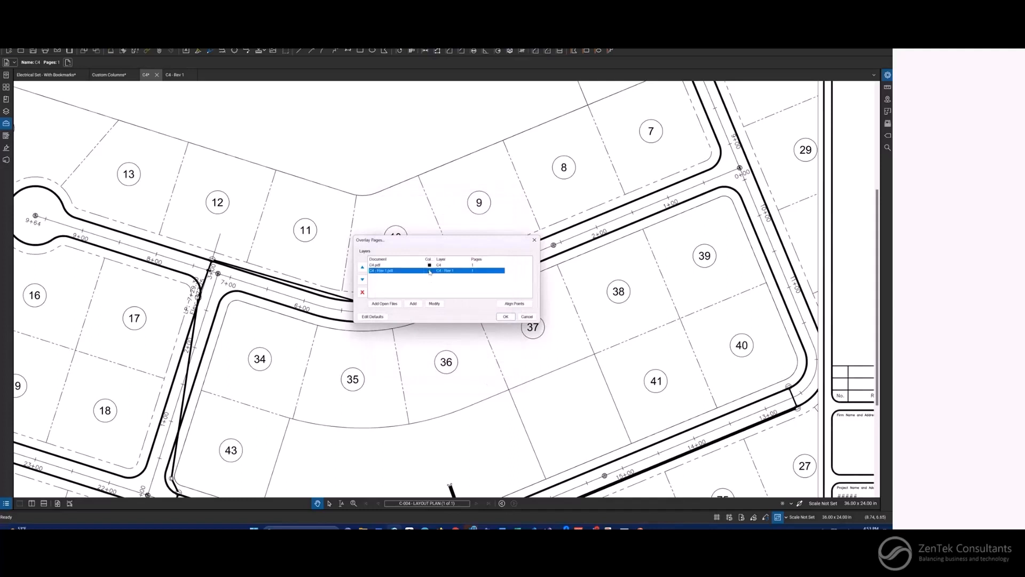
double_click(430, 272)
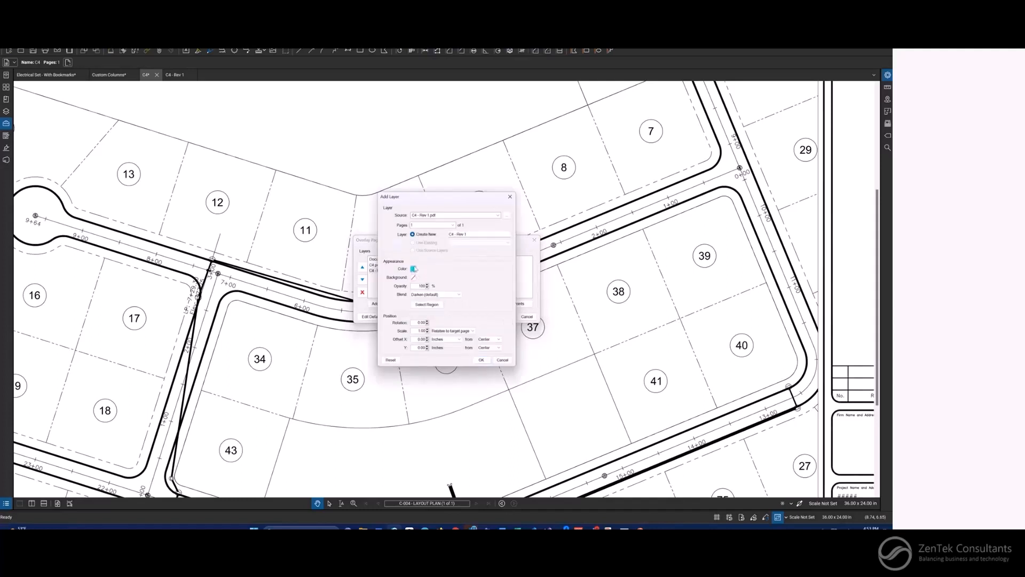
left_click(414, 268)
left_click(416, 294)
left_click(483, 360)
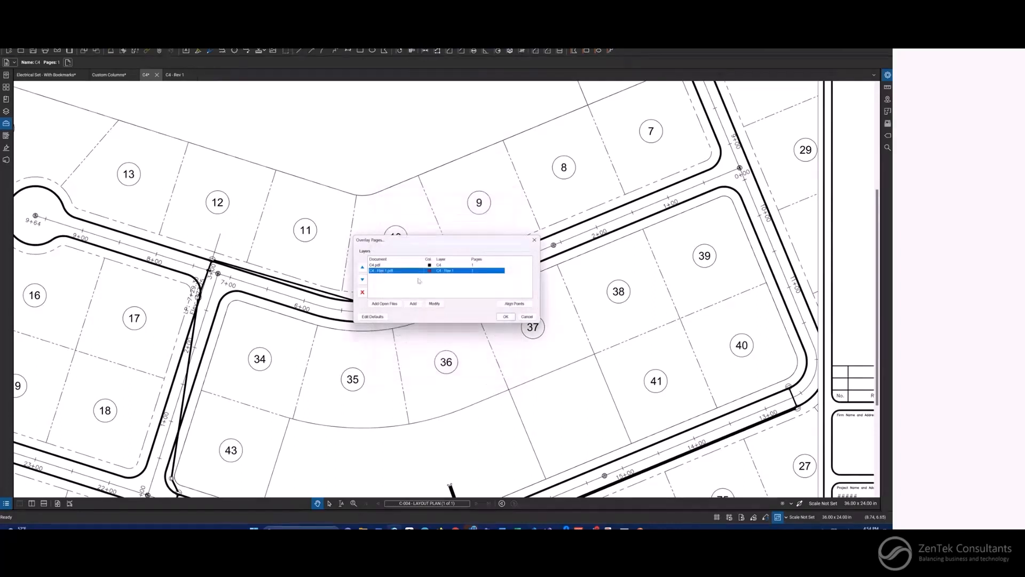
- Start Align Points for the overlay layers and mark the lower-left sheet border corner on C4 - Rev 1
left_click(460, 265)
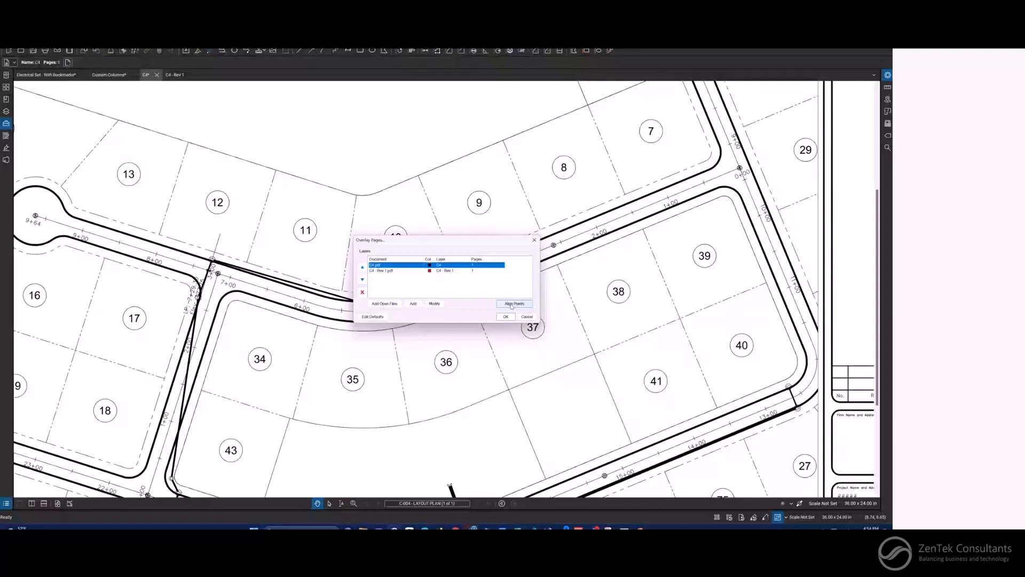
left_click(513, 303)
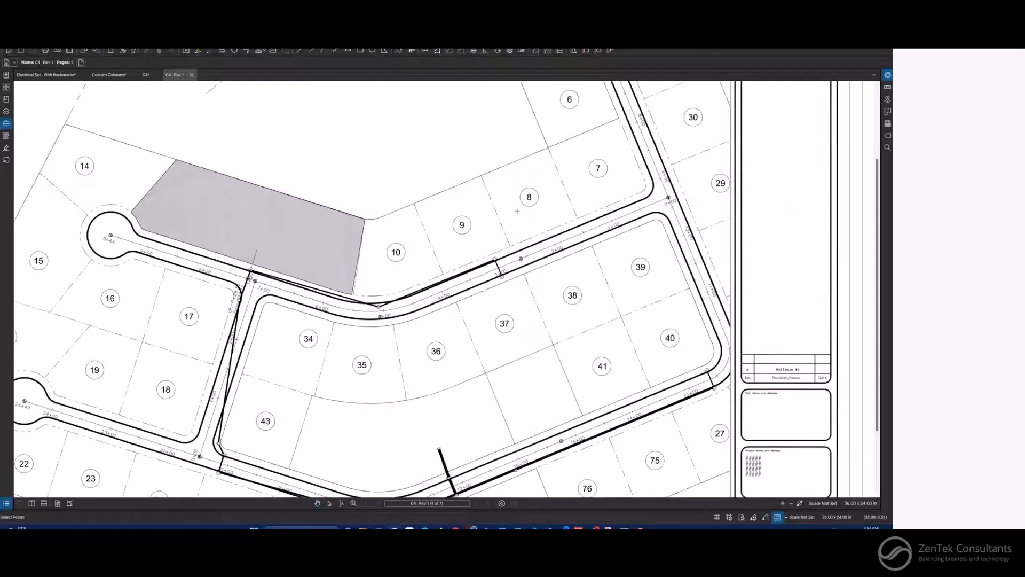
left_click_drag(100, 316, 219, 209)
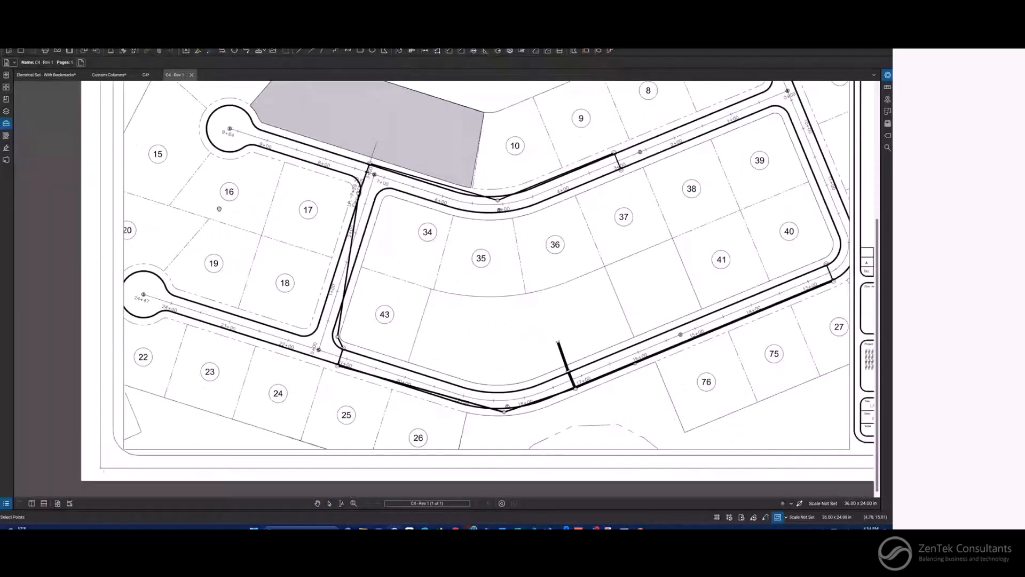
scroll(94, 475, "up", 10)
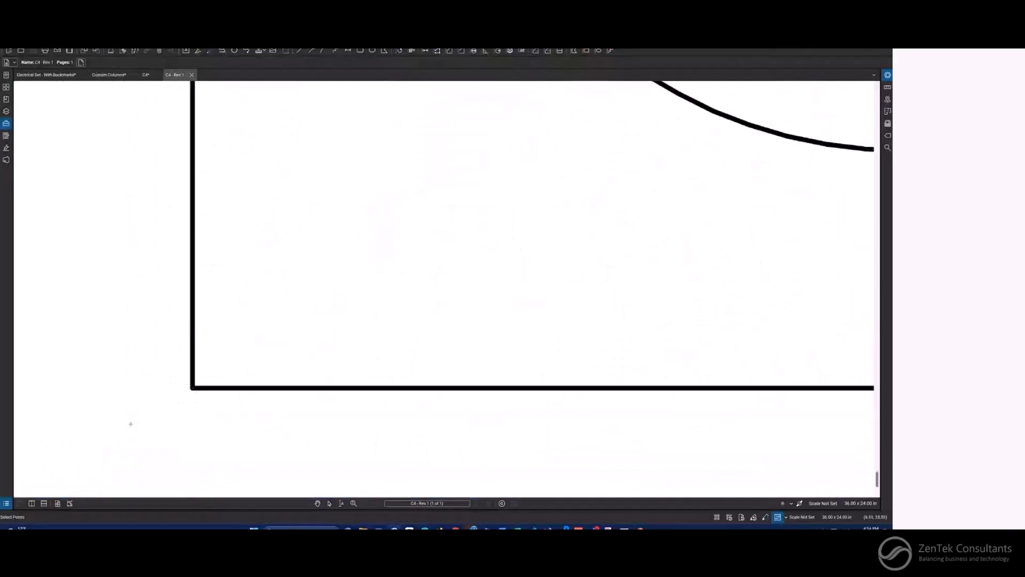
scroll(189, 375, "up", 3)
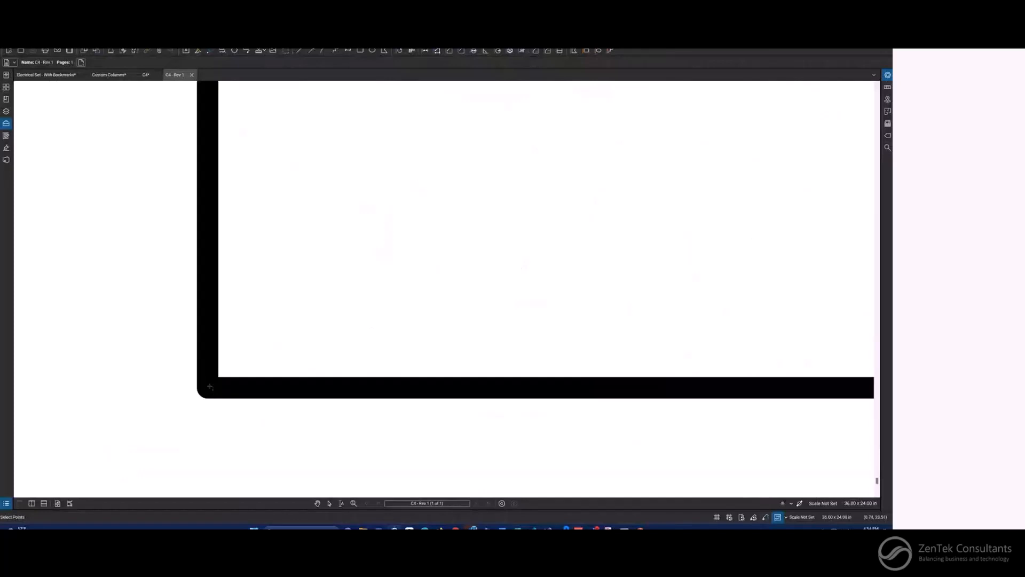
scroll(312, 310, "down", 5)
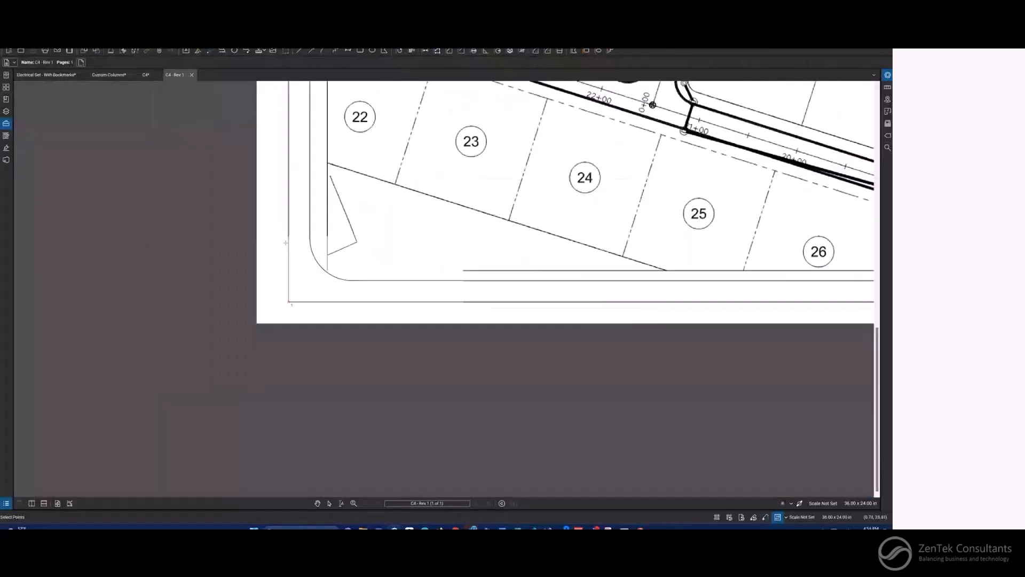
- Mark the upper-left sheet border corner on C4 - Rev 1 as an alignment point
mouse_move(286, 436)
left_mouse_down()
mouse_move(281, 381)
mouse_move(213, 483)
left_mouse_up()
scroll(178, 202, "up", 6)
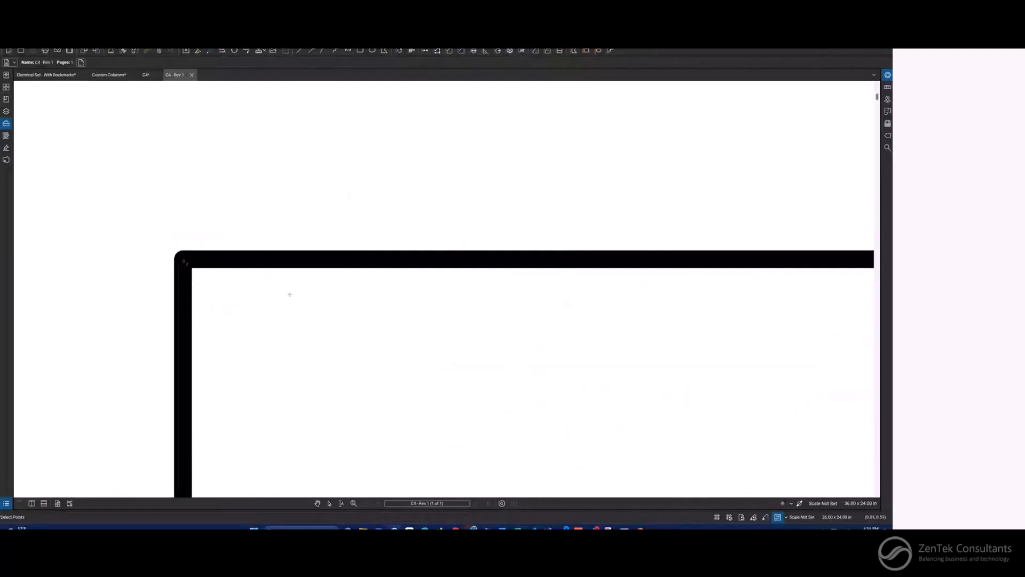
scroll(290, 294, "down", 4)
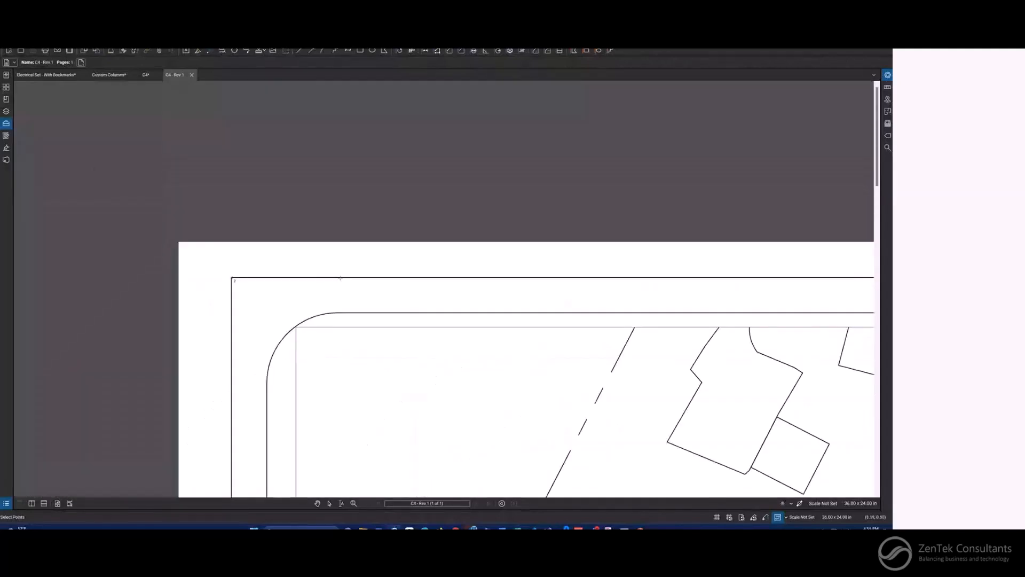
scroll(340, 277, "down", 4)
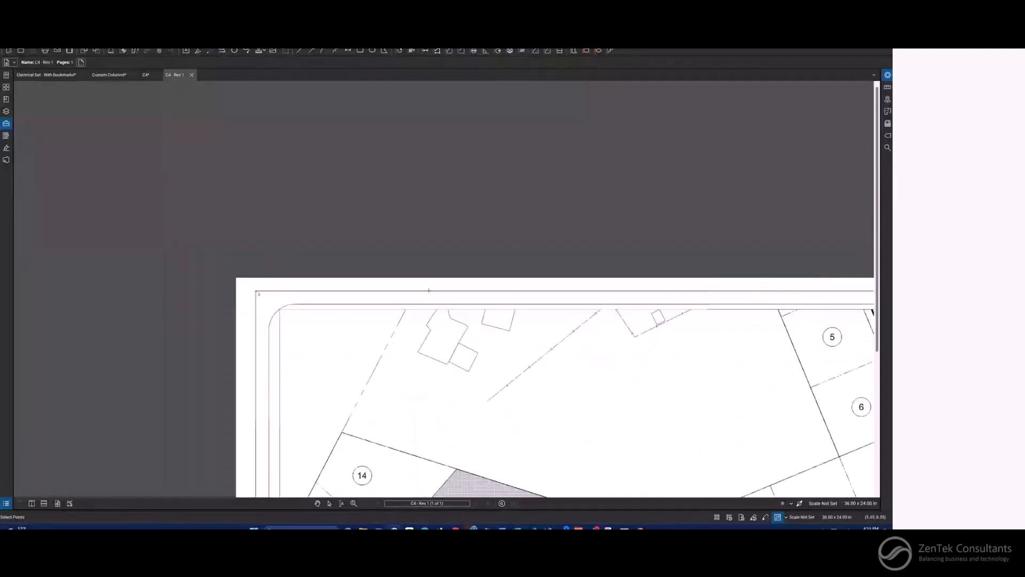
- Mark the upper-right sheet border corner on C4 - Rev 1 to complete the alignment points
left_click_drag(273, 279, 262, 275)
left_click_drag(492, 330, 259, 290)
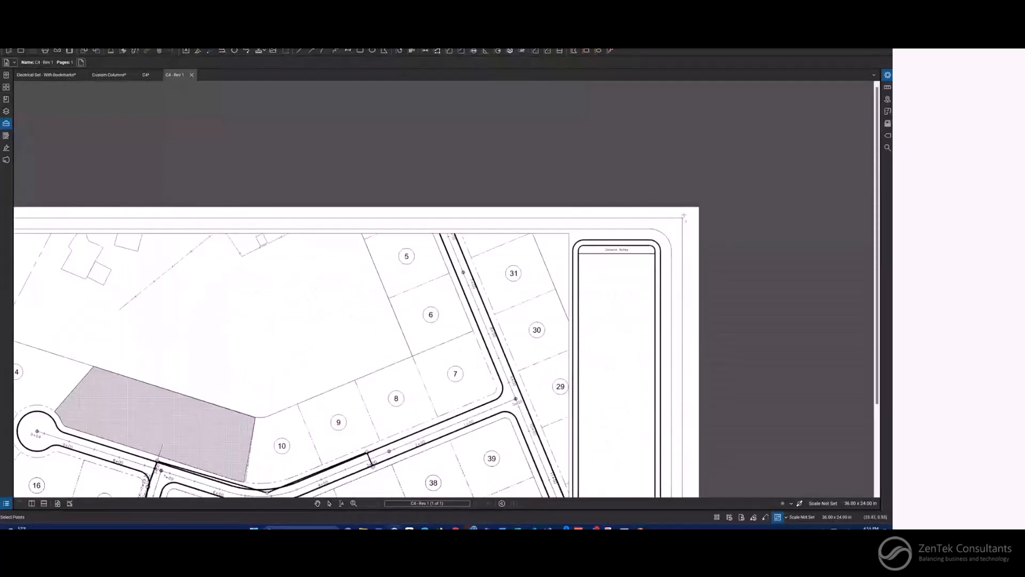
scroll(684, 215, "up", 6)
left_click(664, 245)
scroll(691, 224, "up", 4)
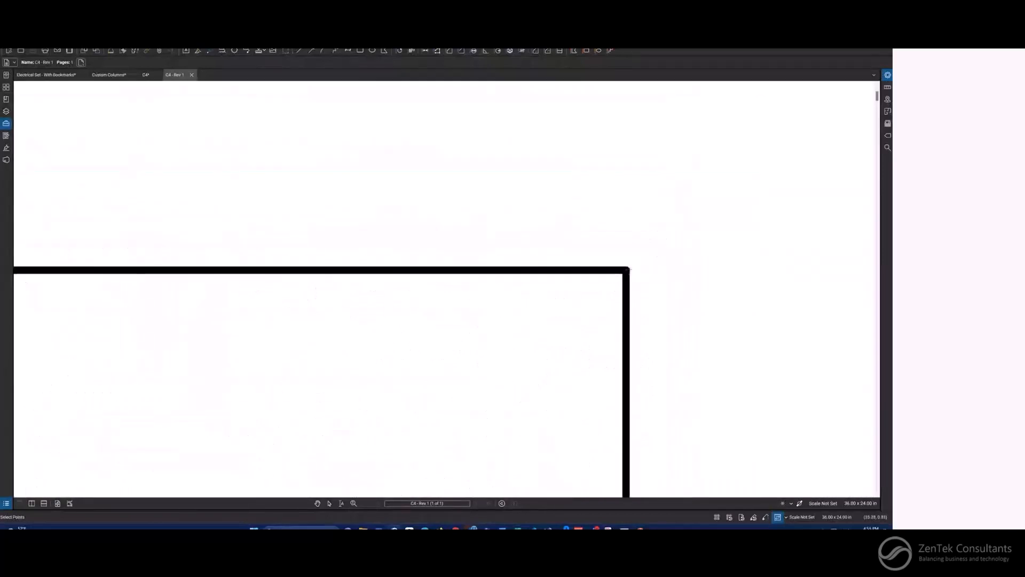
left_click(626, 270)
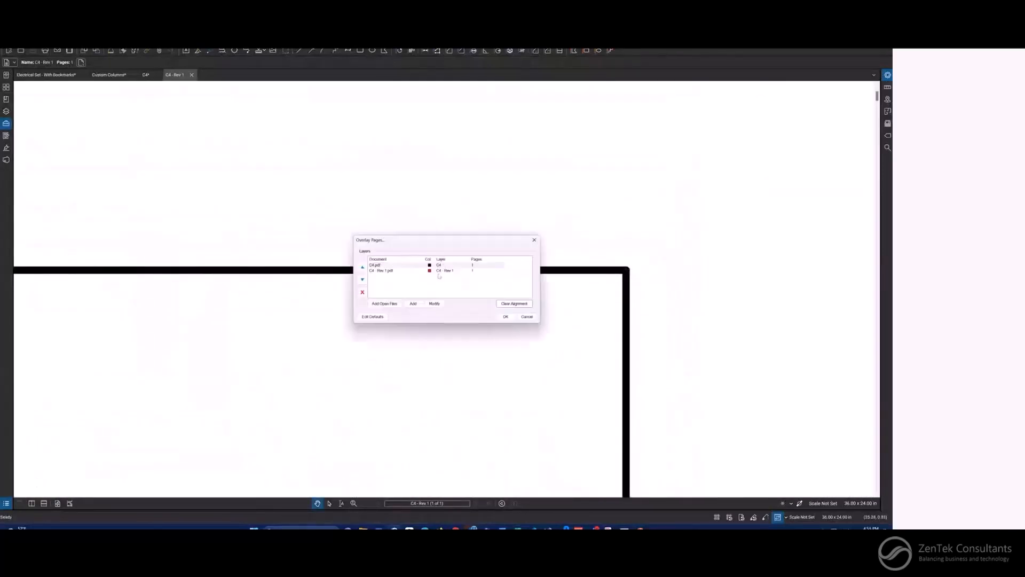
- Generate the overlay of C4 and C4 - Rev 1 and turn off the Dimmer to view it in full color
left_click(506, 316)
left_click(506, 319)
left_click(505, 317)
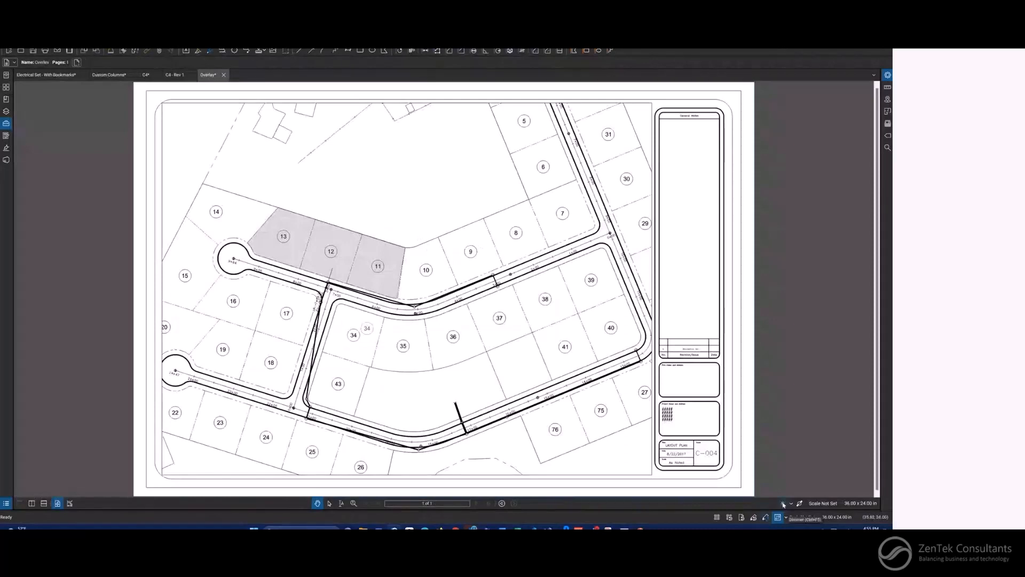
- Examine the overlay for drawing differences around lots 11 to 13, lot 34 and the title block's revision table
scroll(338, 267, "up", 3)
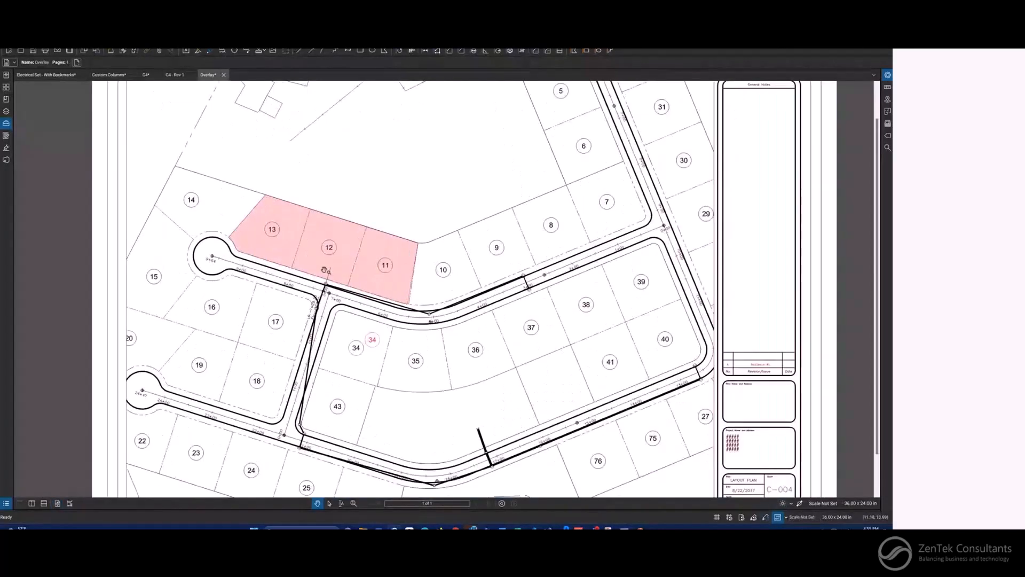
scroll(371, 273, "up", 1)
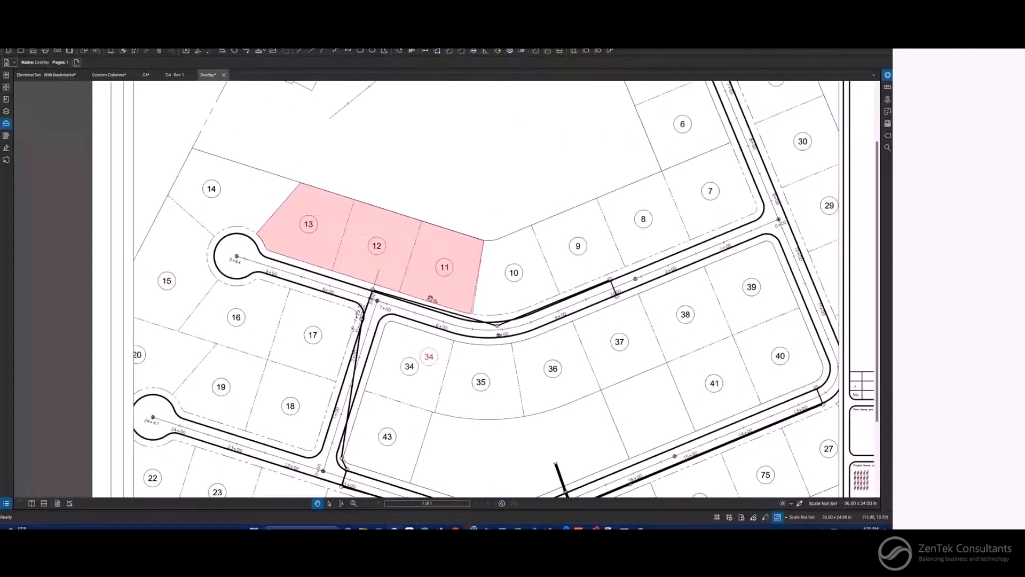
scroll(426, 358, "up", 1)
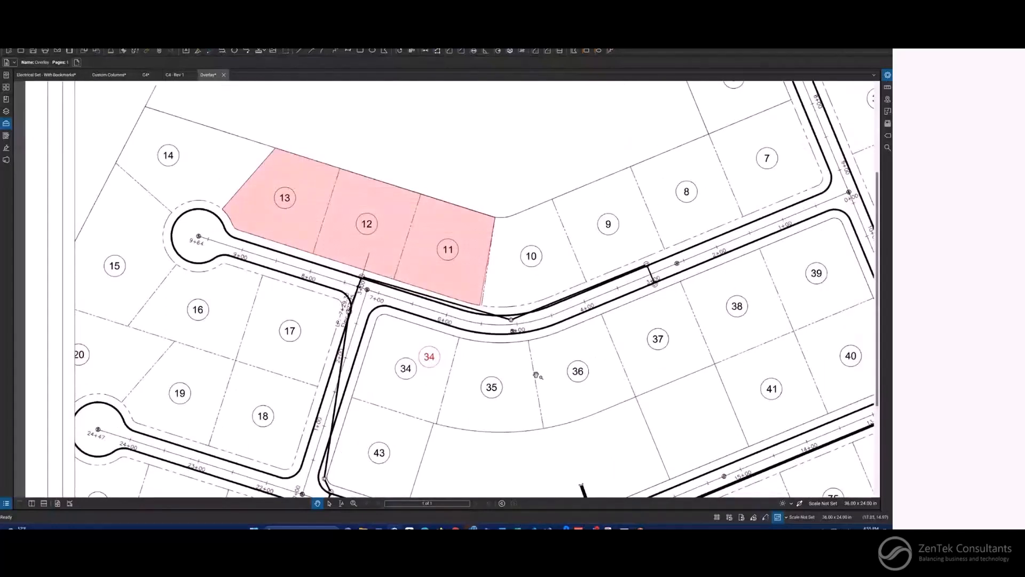
scroll(537, 375, "down", 2)
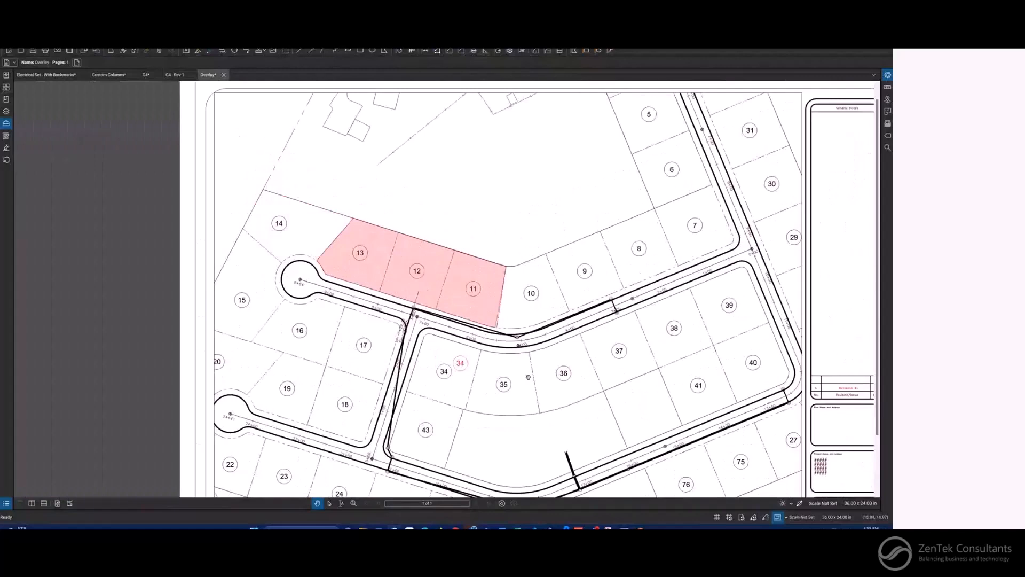
scroll(653, 363, "up", 3)
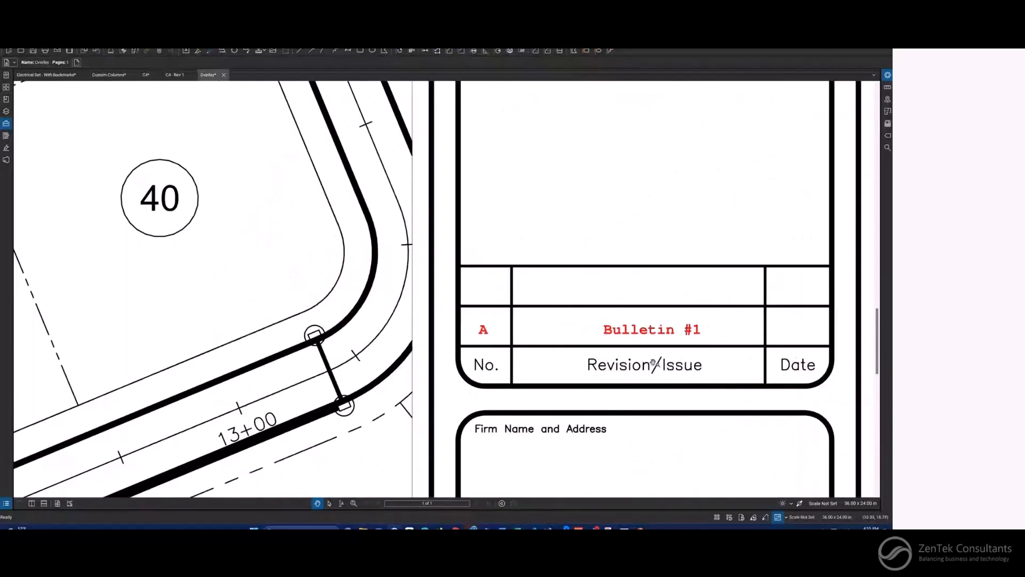
scroll(486, 368, "up", 10)
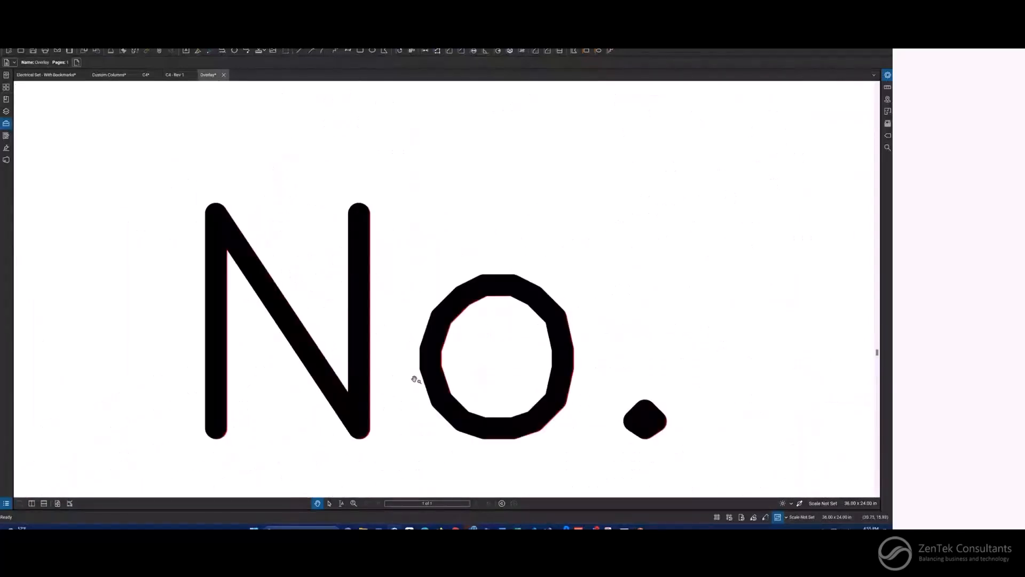
scroll(369, 264, "down", 10)
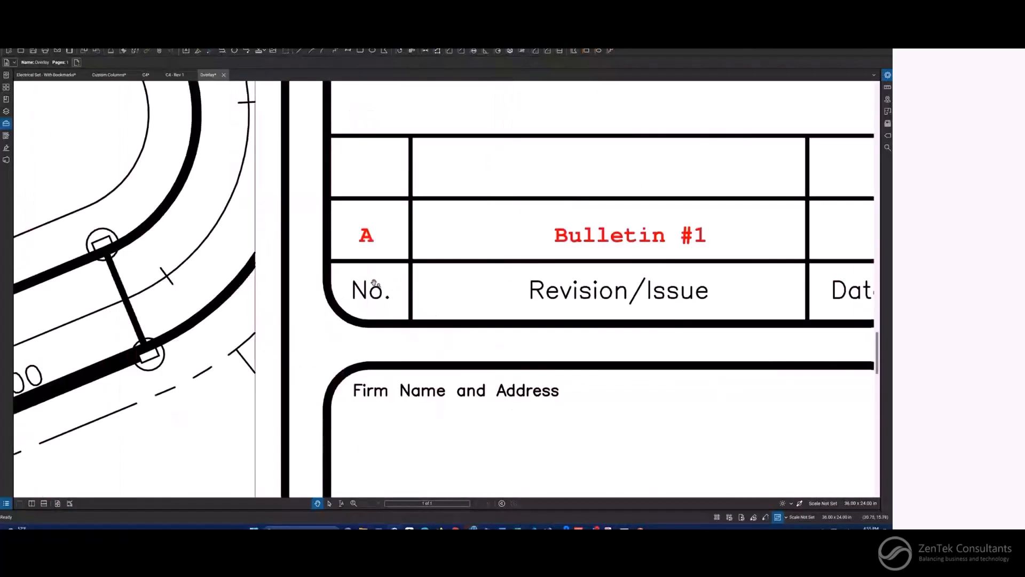
scroll(374, 283, "down", 5)
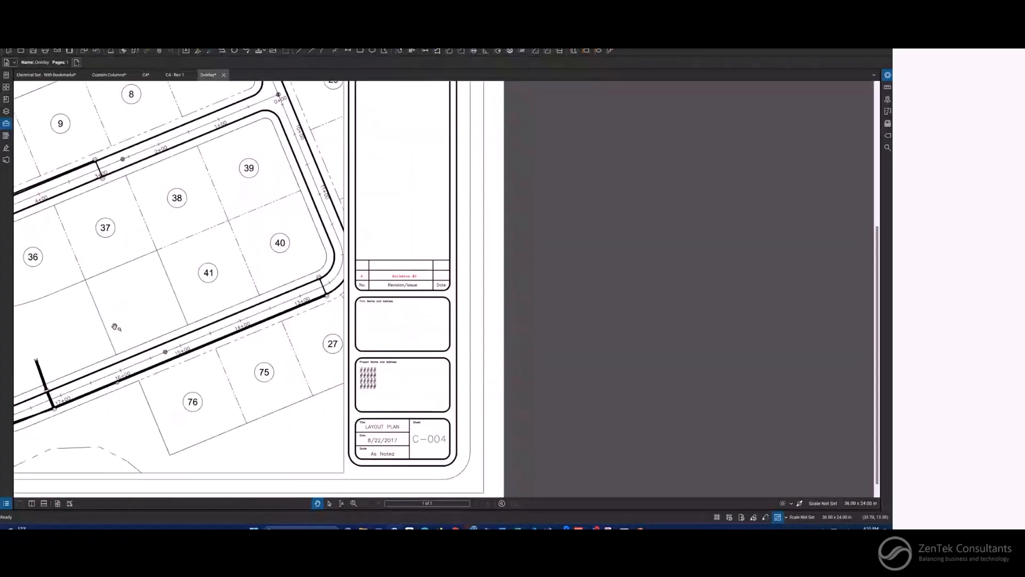
left_click_drag(115, 327, 381, 358)
scroll(381, 358, "down", 1)
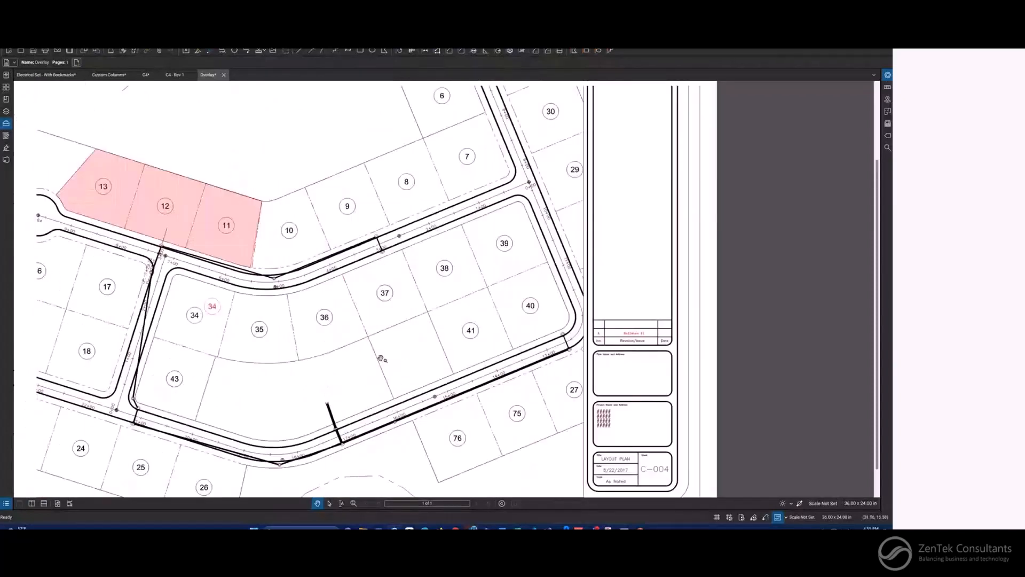
scroll(380, 358, "down", 2)
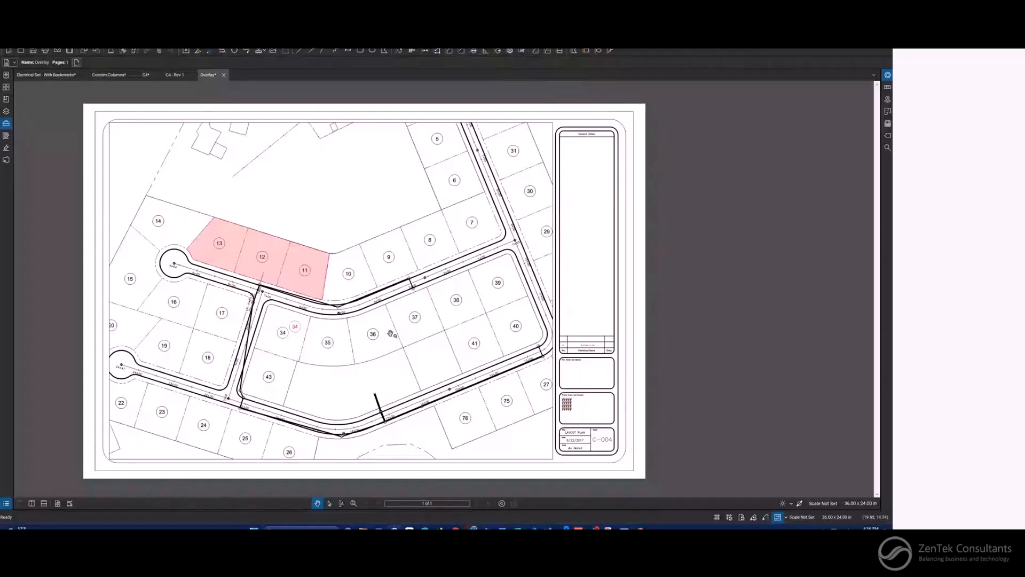
scroll(390, 333, "up", 1)
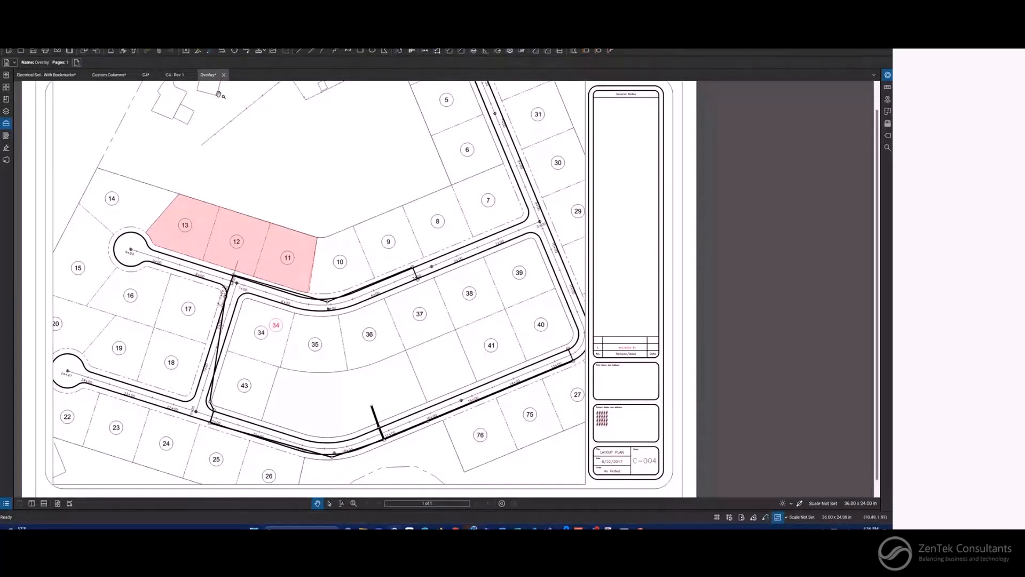
left_click_drag(188, 152, 191, 152)
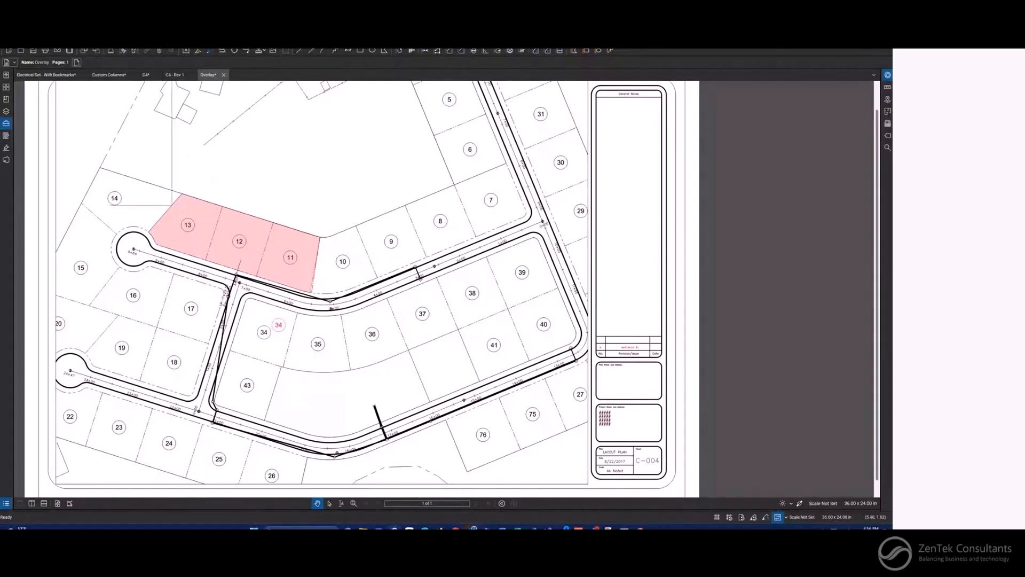
- Start Batch Overlay Pages, add the open files as current files and keep only Electrical Set - With Bookmarks.pdf
left_click(114, 40)
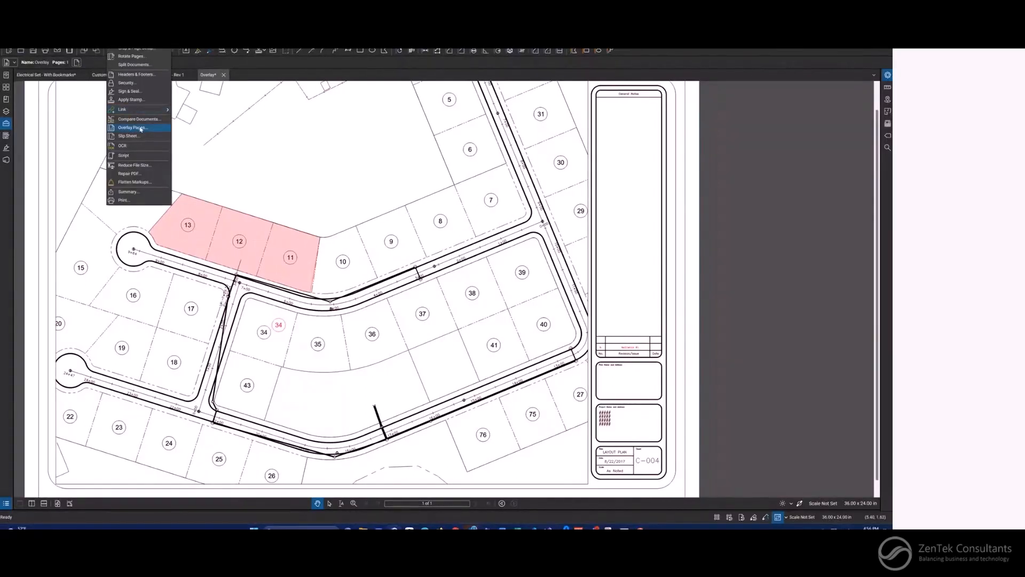
left_click(140, 129)
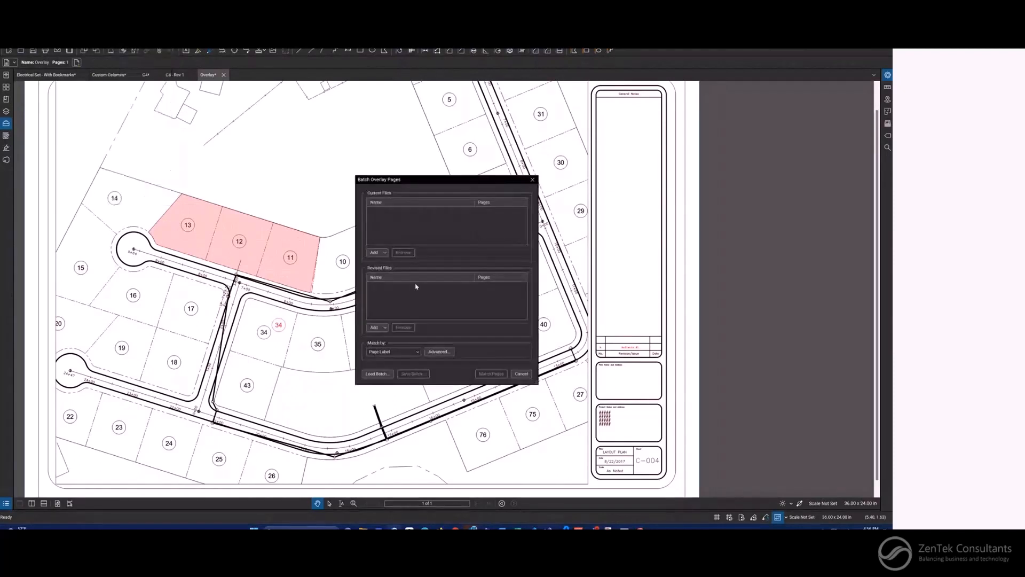
left_click(384, 252)
left_click(385, 278)
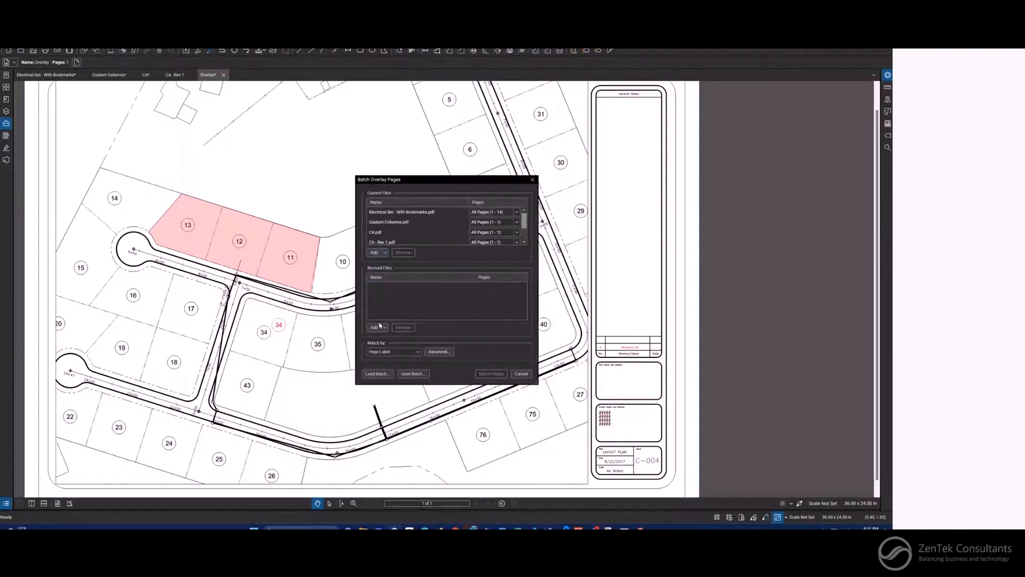
left_click(379, 230)
left_click(380, 225)
key("Delete")
key("Delete")
key("Delete")
key("Delete")
- Add the open files as revised files in the batch overlay and keep only Overlay.pdf
left_click(384, 327)
left_click(392, 346)
left_click(387, 287)
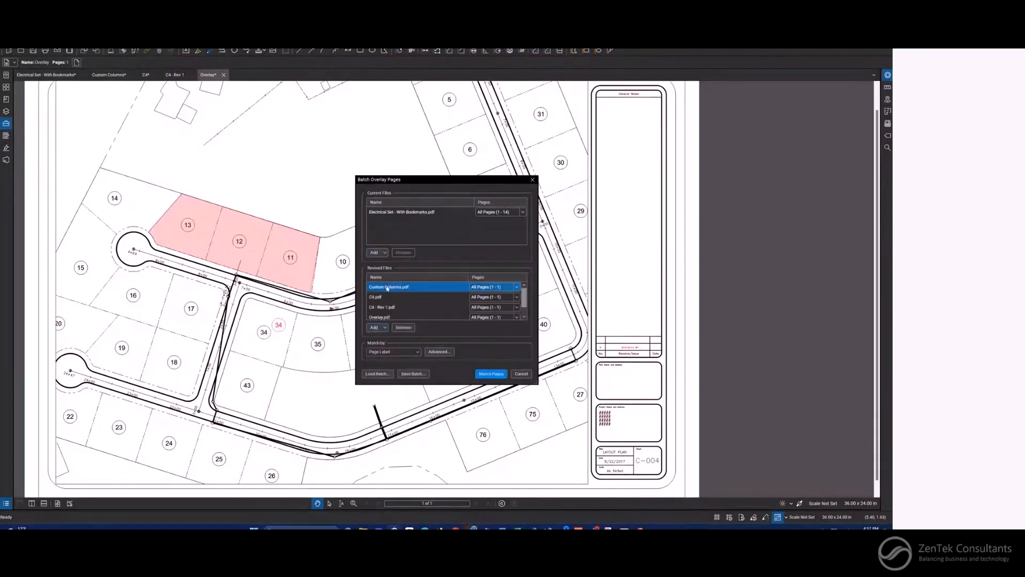
key("Delete")
key("Delete")
key("Delete")
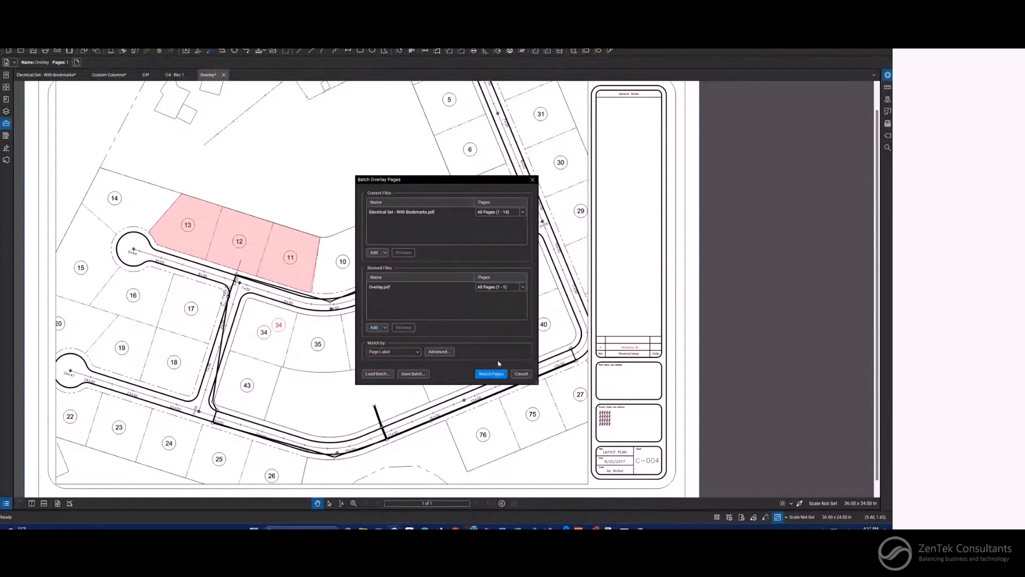
- Match the batch pages by Page Label, review the unmatched pages, and close Batch Overlay Pages without running it
left_click(408, 353)
left_click(408, 355)
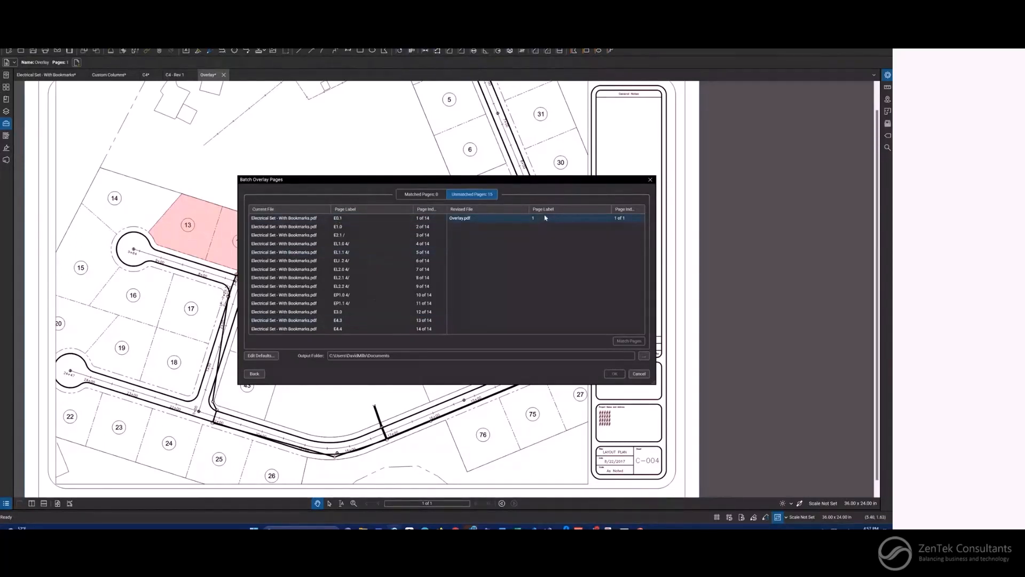
left_click(649, 181)
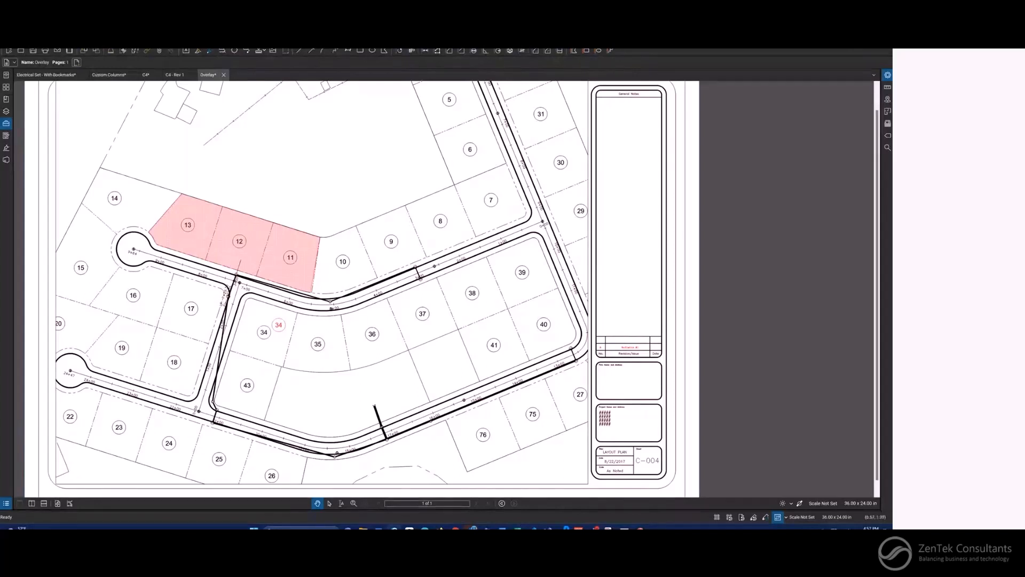
left_click(114, 40)
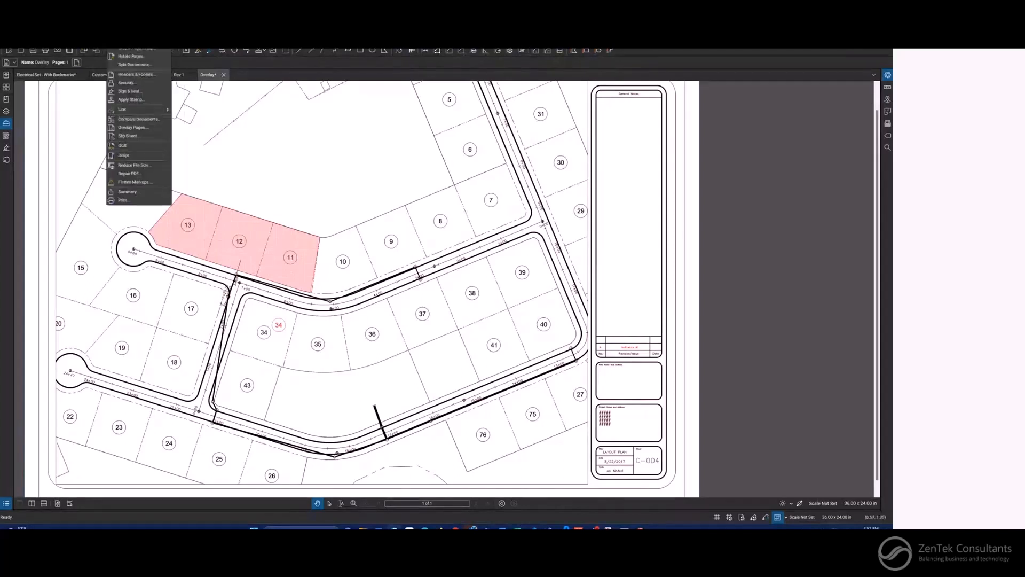
left_click(257, 134)
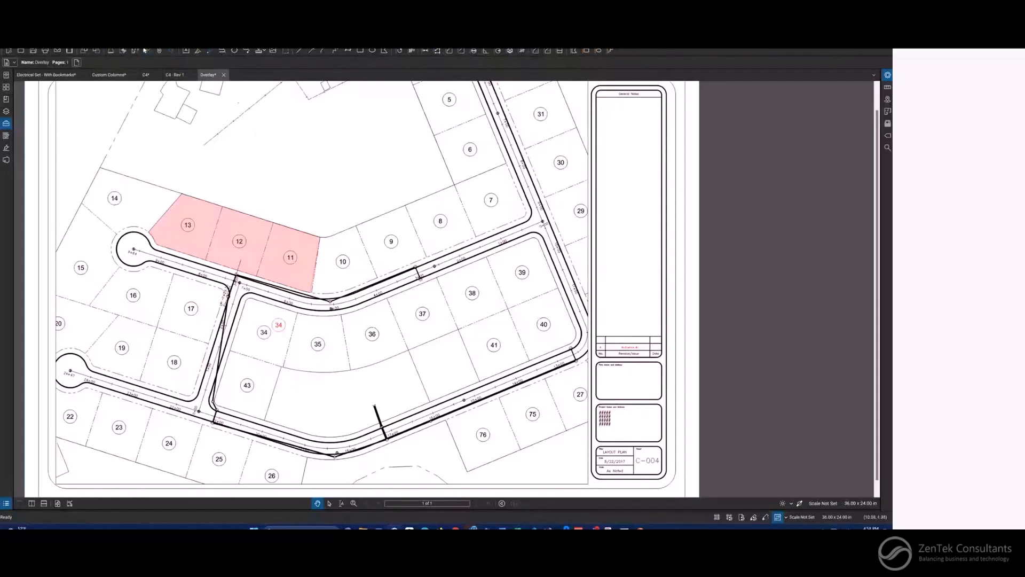
left_click(131, 50)
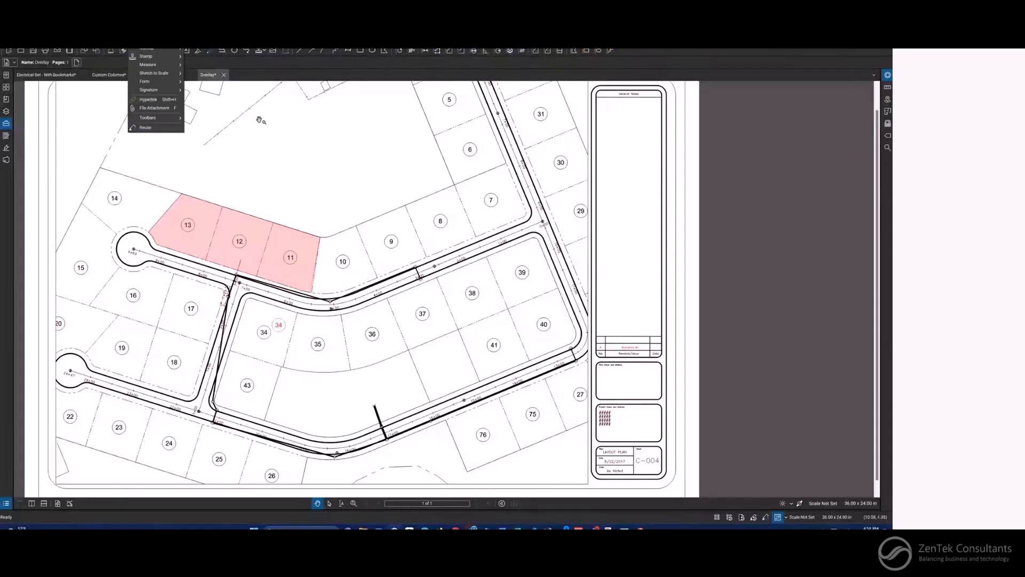